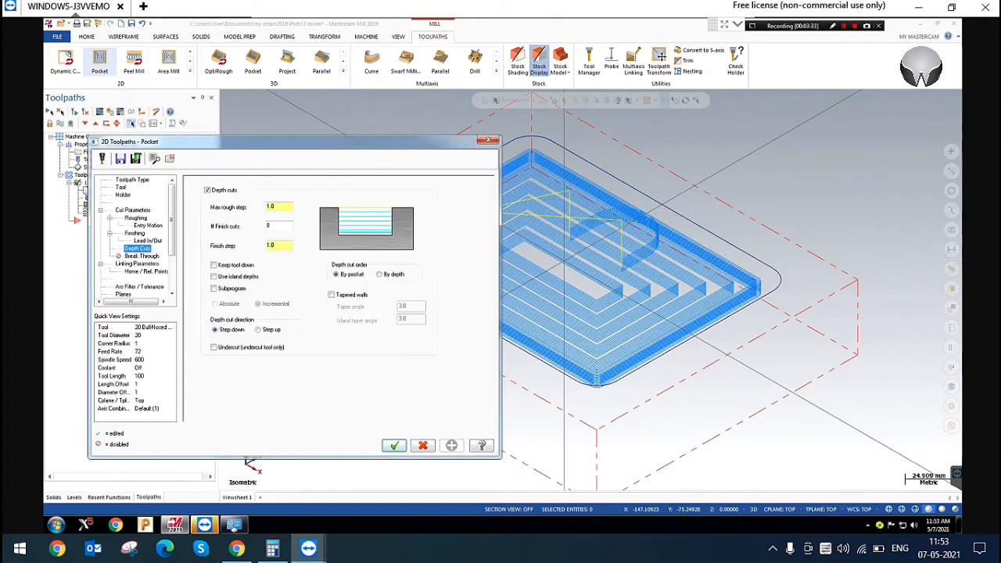
Turn off the finish passes in the pocket toolpath parameters and accept the change
left_click(134, 233)
left_click(197, 184)
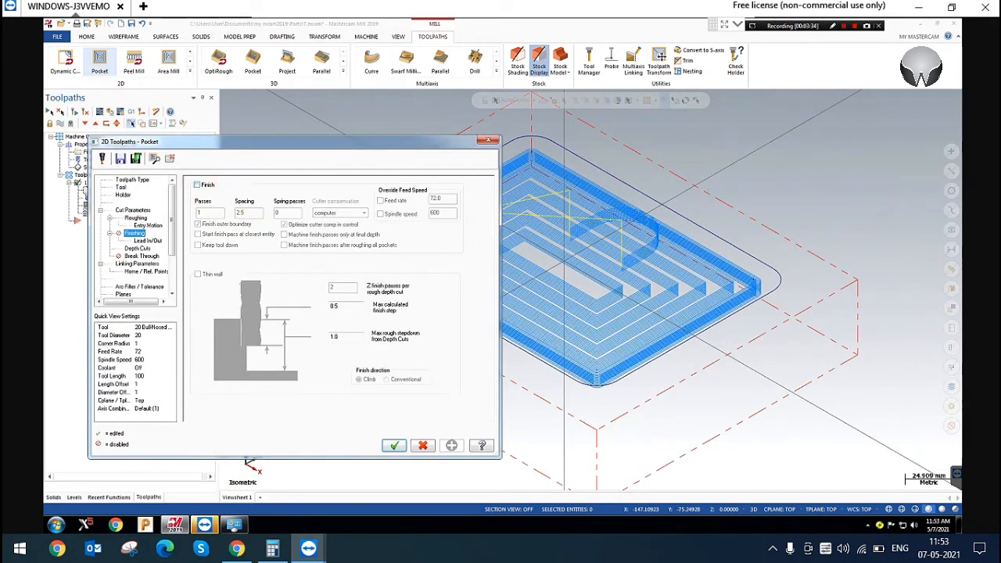
left_click(394, 445)
left_click(306, 418)
left_click(314, 165)
scroll(642, 209, "up", 2)
left_click(763, 157)
scroll(771, 176, "down", 1)
scroll(768, 163, "up", 1)
left_click(768, 163)
left_click(333, 143)
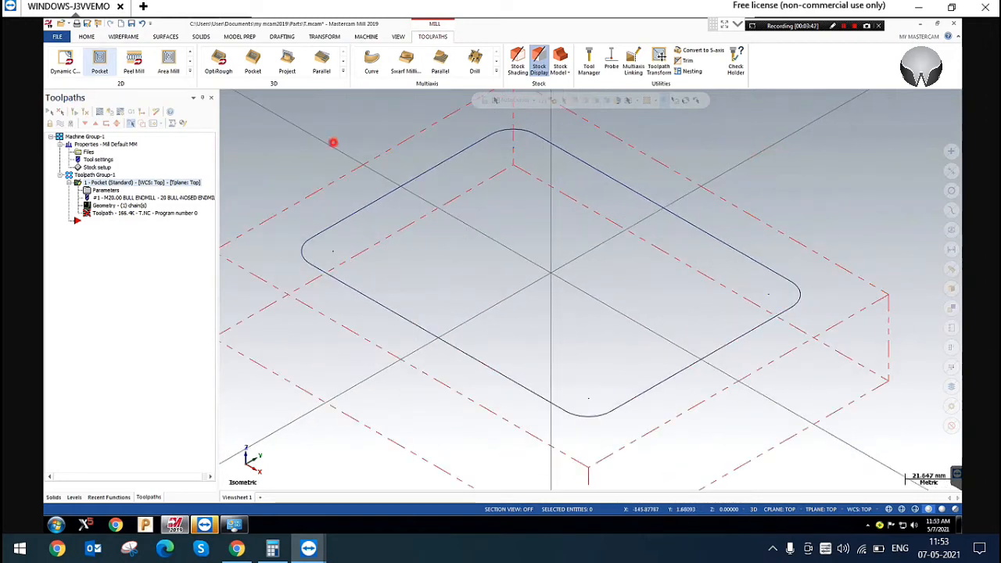
Create a wireframe point at the origin, in the centre of the pocket
left_click(86, 36)
left_click(122, 37)
left_click(60, 59)
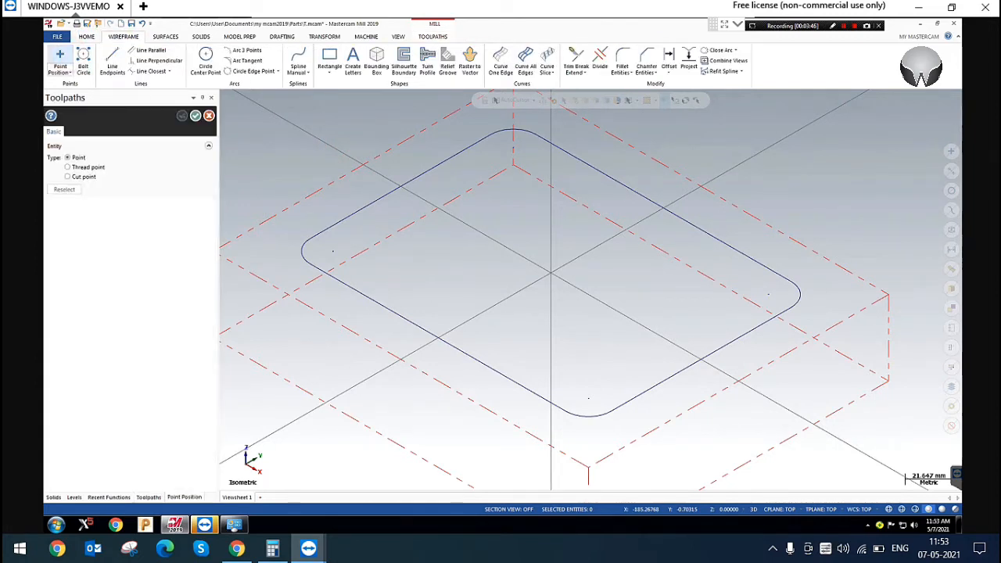
left_click(552, 274)
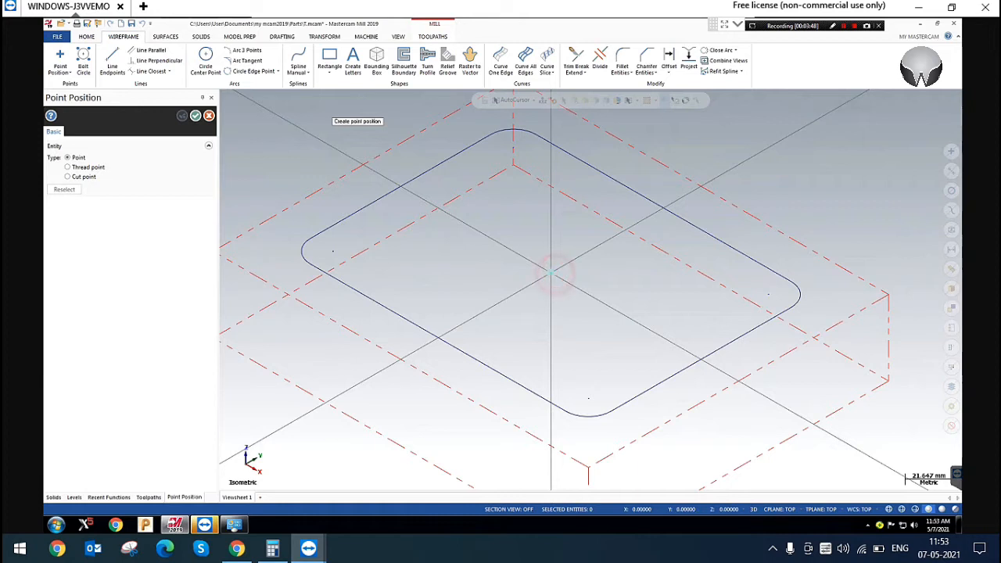
In the top view, place a second point freely inside the pocket, between its centre and upper-left corner
right_click(452, 183)
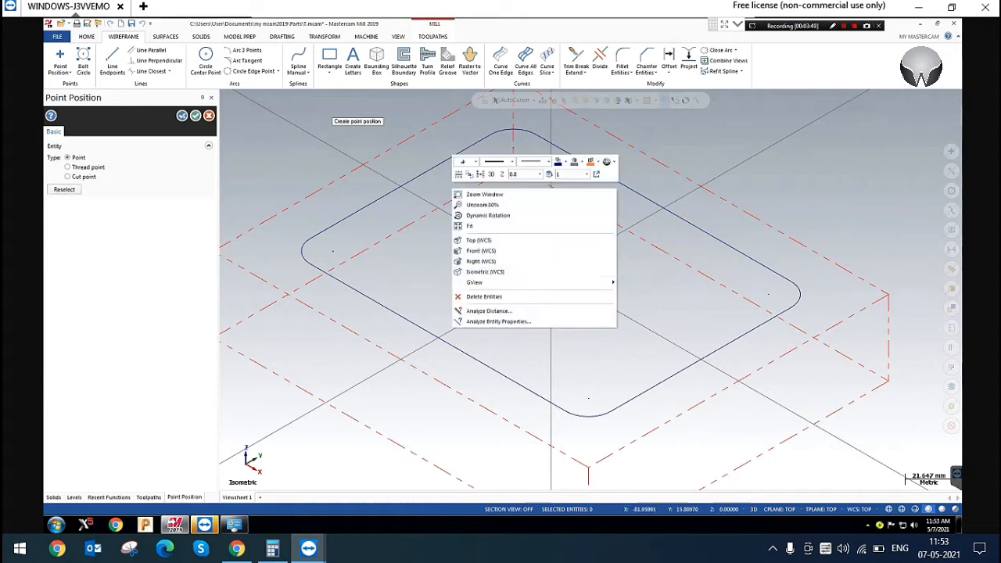
left_click(475, 240)
scroll(579, 274, "up", 2)
left_click(498, 249)
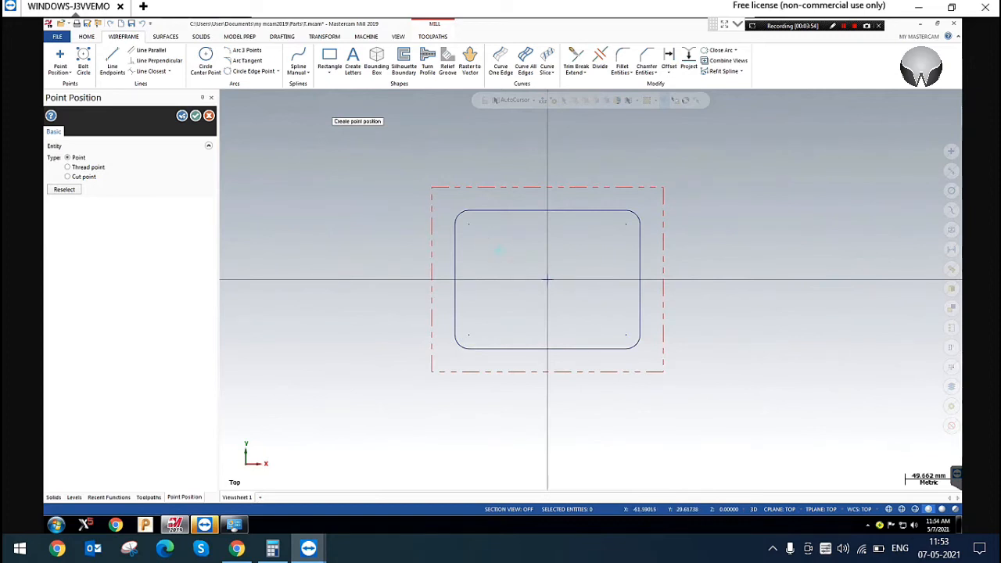
left_click(195, 115)
right_click(722, 149)
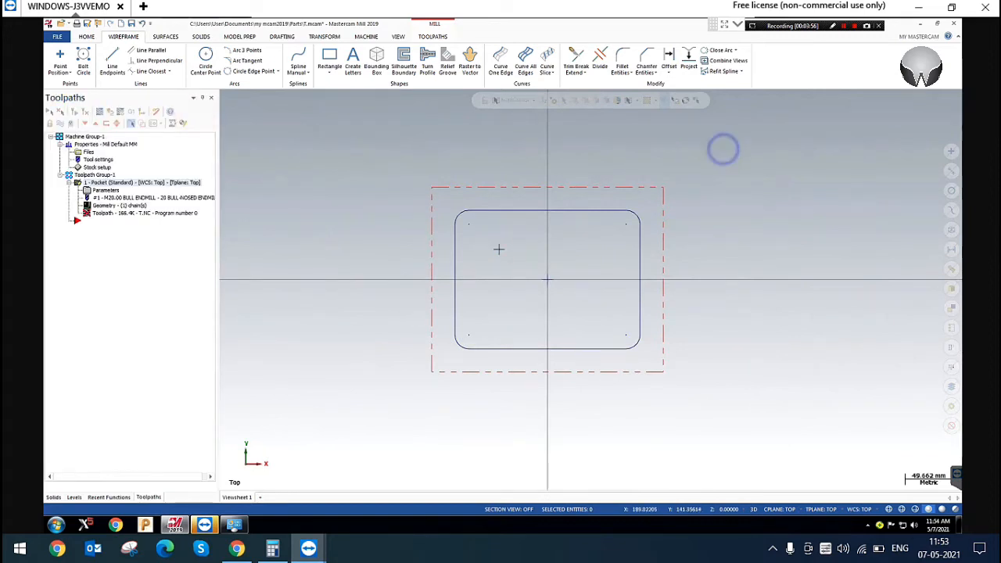
left_click(766, 232)
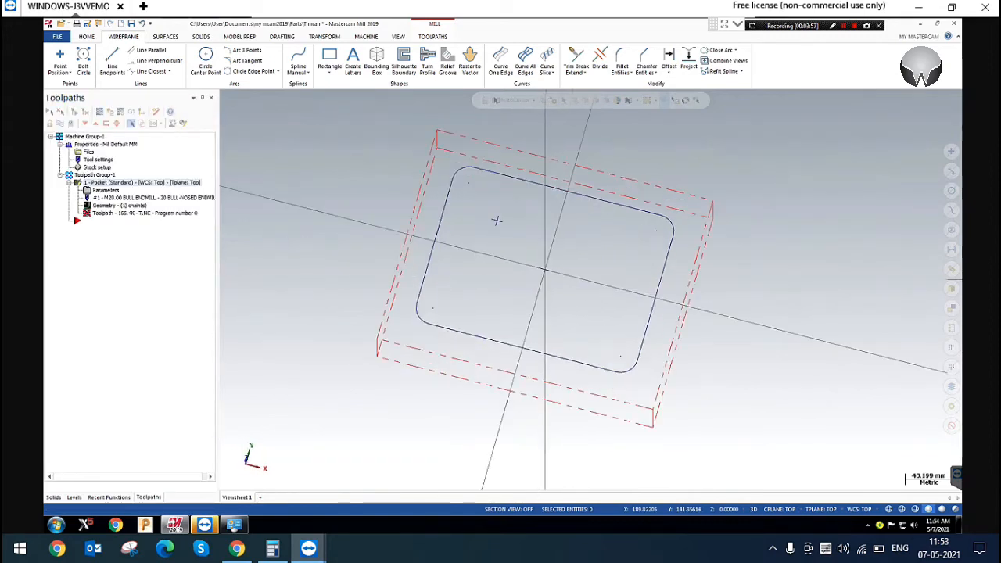
left_click_drag(528, 255, 615, 311)
key("Delete")
left_click_drag(521, 256, 590, 298)
right_click(818, 155)
Add the origin point as a second chain to the pocket toolpath's geometry
left_click(110, 205)
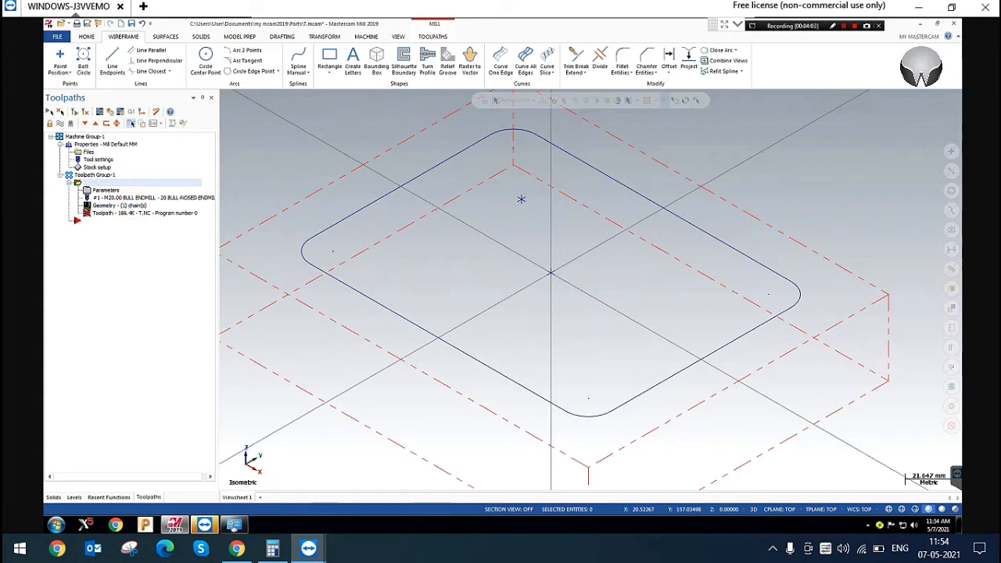
right_click(126, 151)
left_click(146, 160)
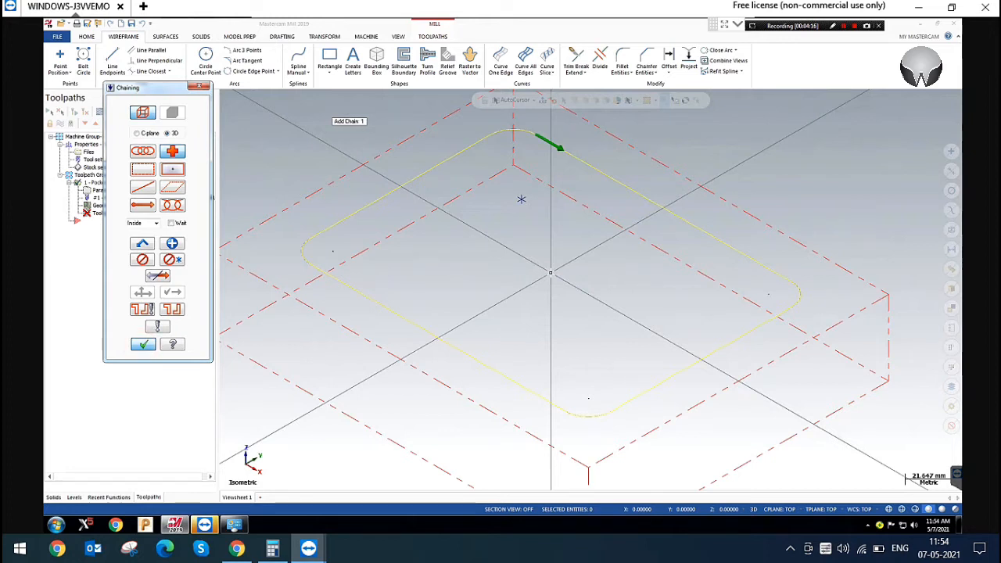
left_click(144, 344)
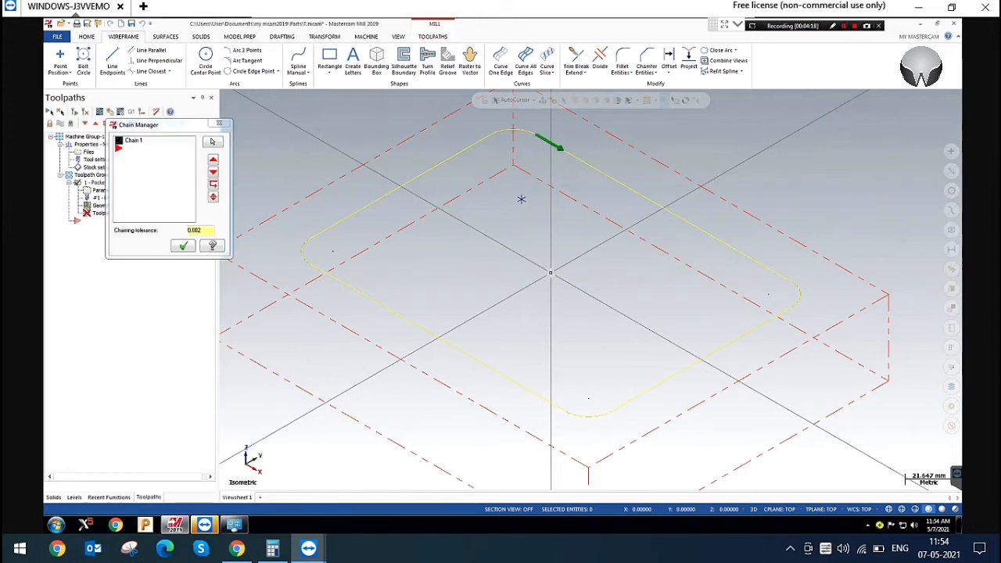
right_click(144, 167)
left_click(166, 173)
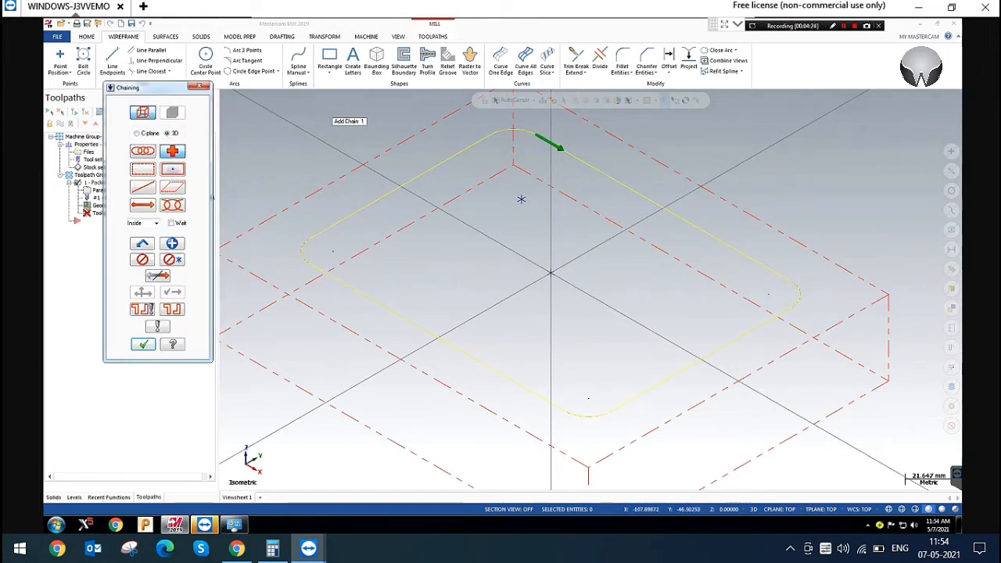
left_click(551, 273)
left_click(143, 345)
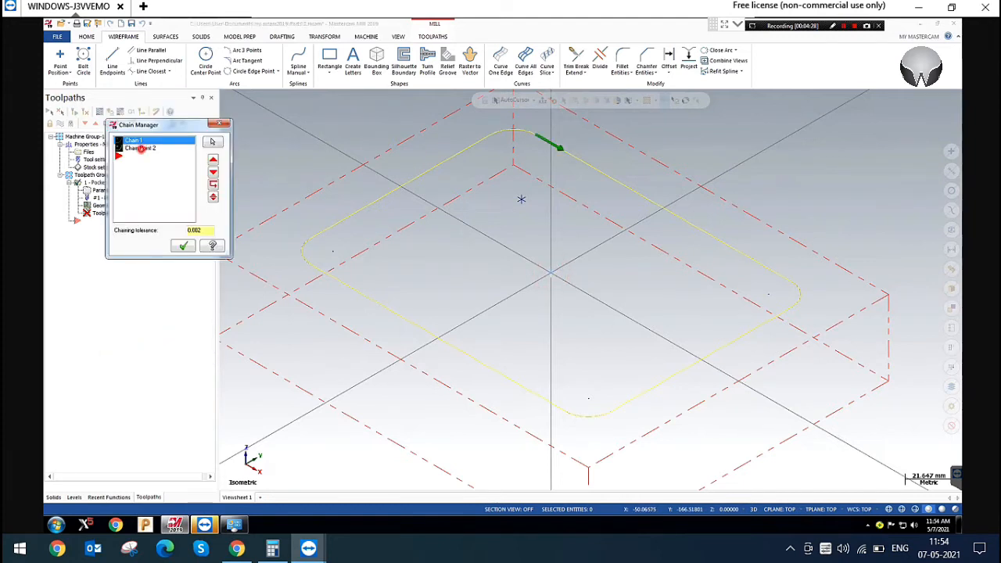
left_click(140, 148)
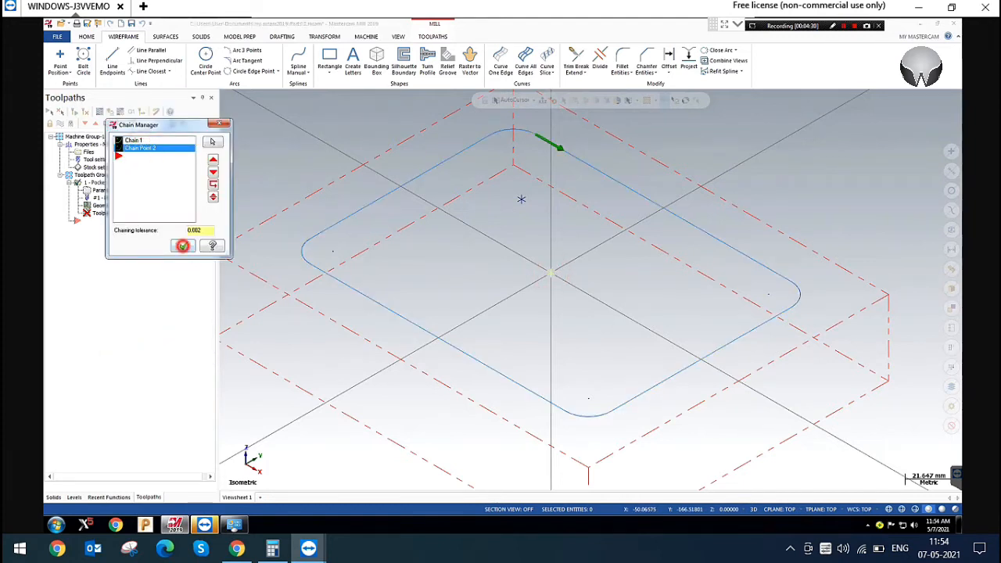
left_click(183, 245)
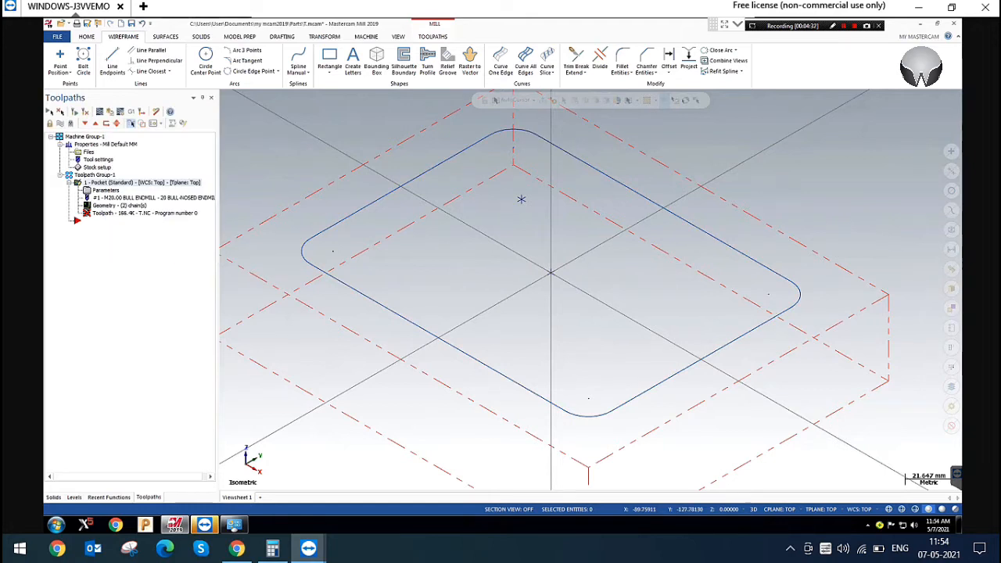
Switch the pocket's entry motion to Helix, enable Center on entry point, and regenerate the toolpath
left_click(106, 190)
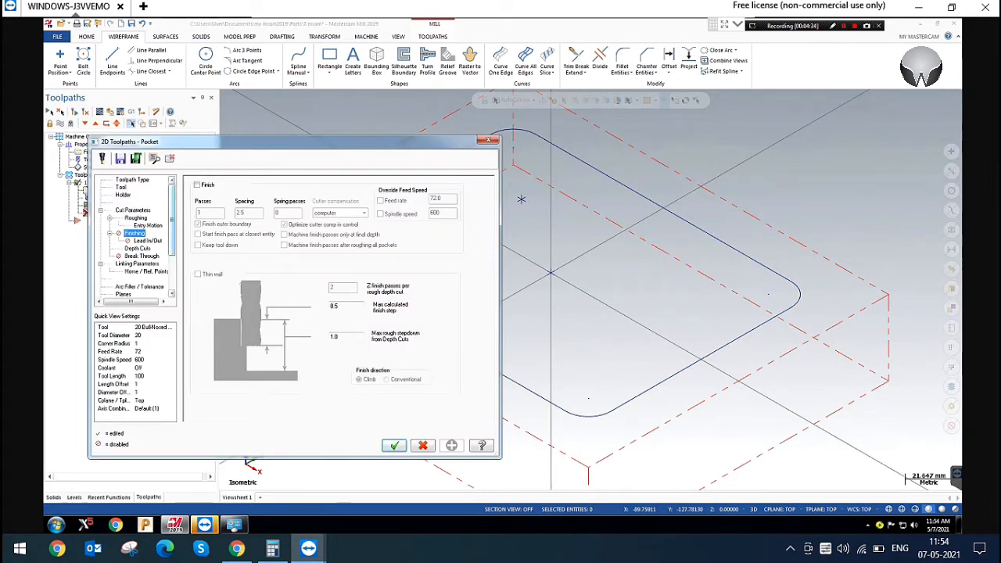
left_click(148, 225)
left_click(326, 187)
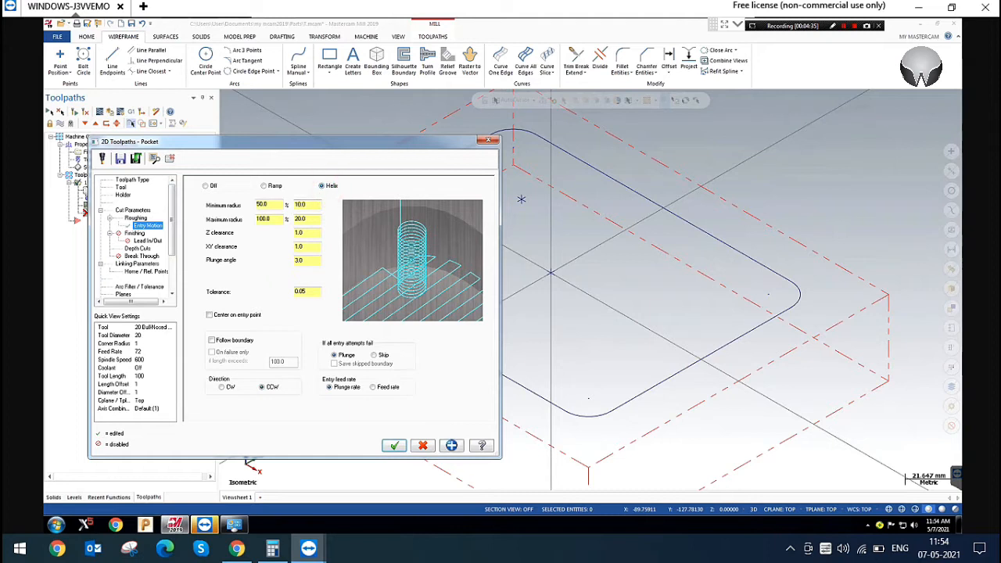
left_click(227, 314)
left_click(451, 445)
left_click(394, 445)
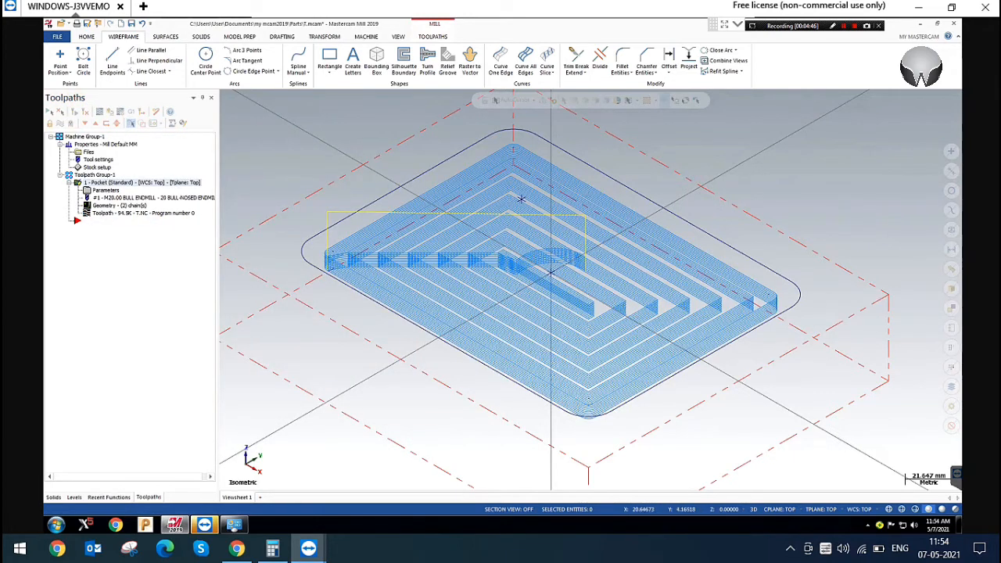
Set the helix entry's minimum radius to 2 and maximum radius to 5, and regenerate the pocket toolpath
scroll(520, 199, "up", 1)
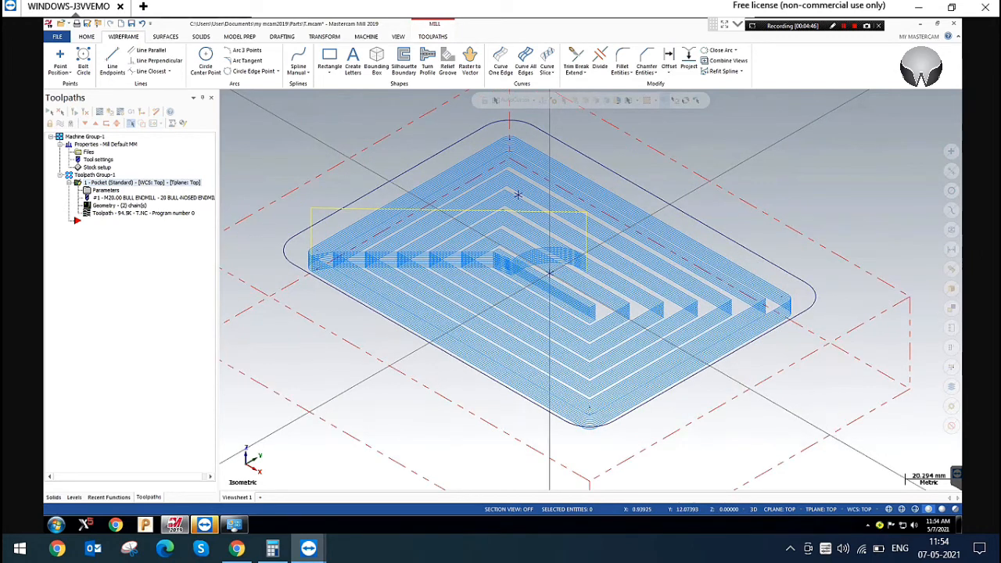
scroll(517, 194, "up", 2)
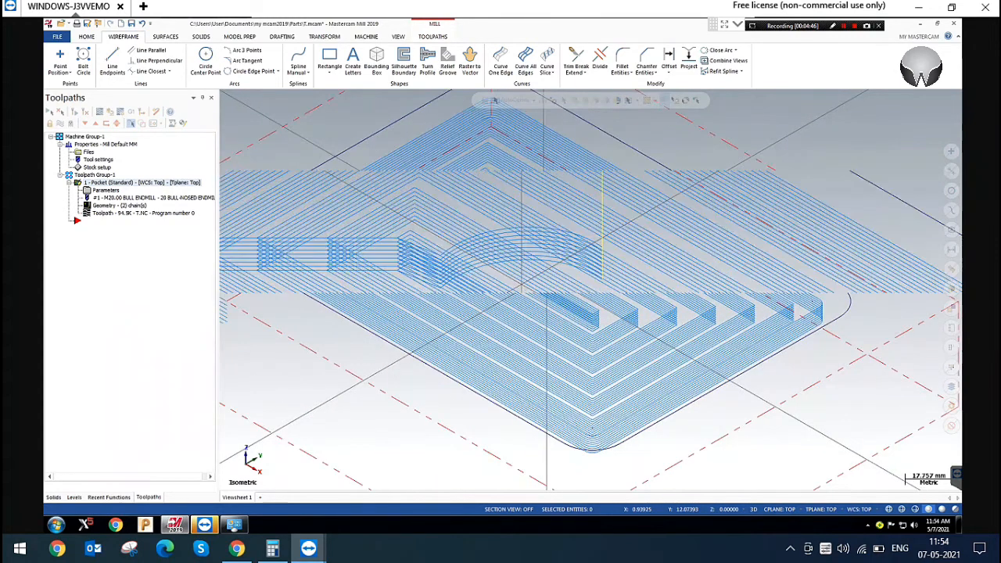
scroll(521, 266, "up", 8)
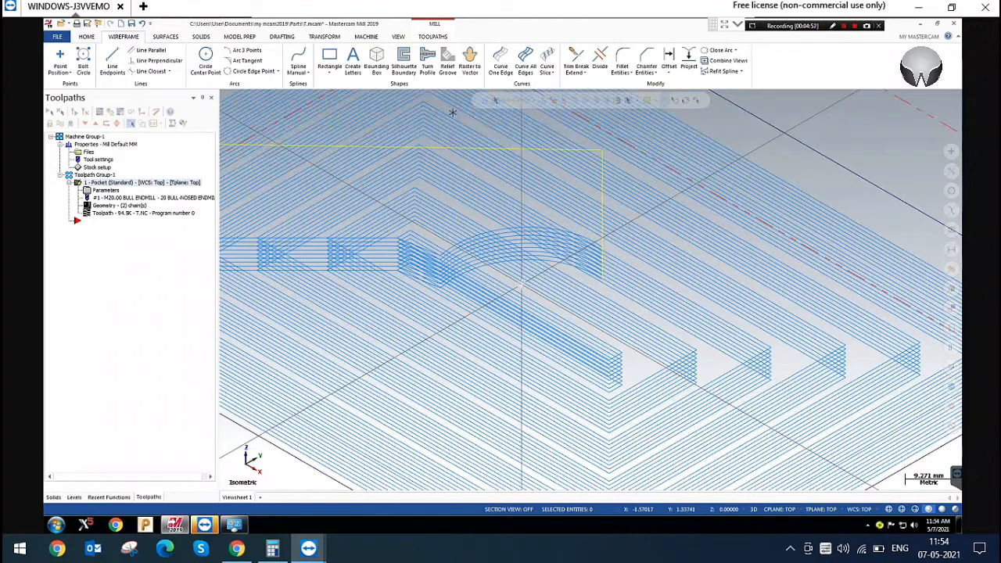
scroll(453, 112, "up", 1)
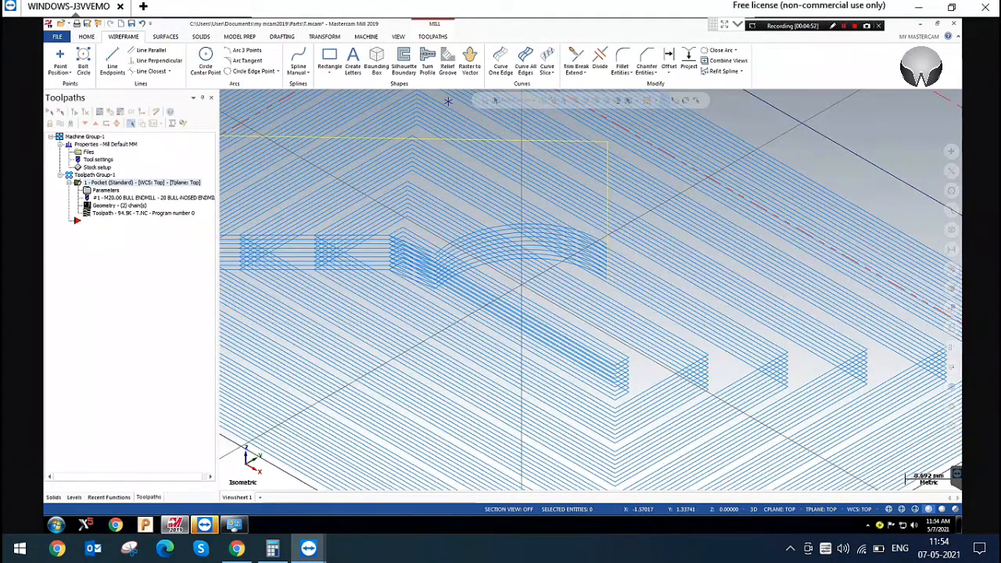
left_click_drag(397, 175, 642, 244)
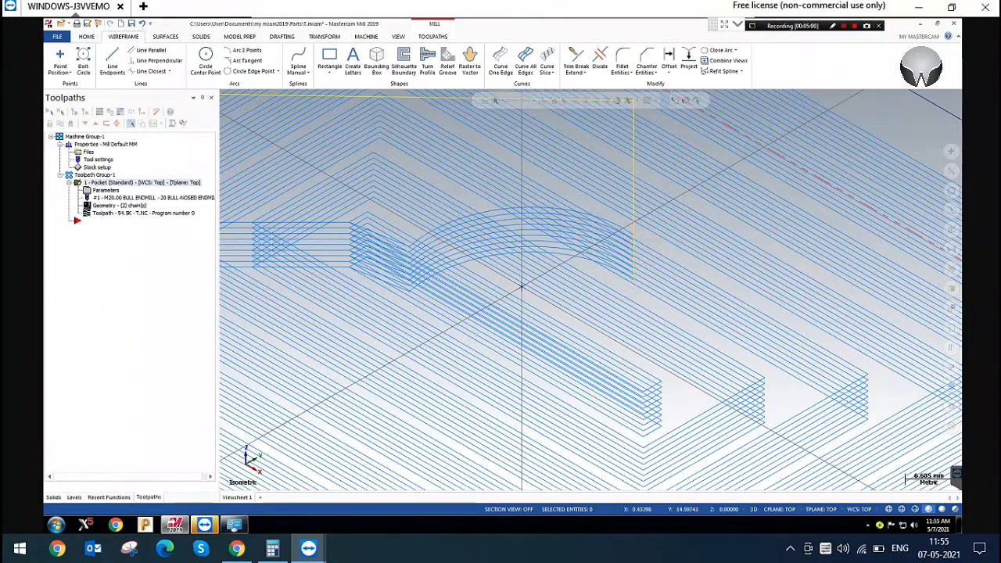
left_click(106, 191)
double_click(304, 204)
left_click(315, 218)
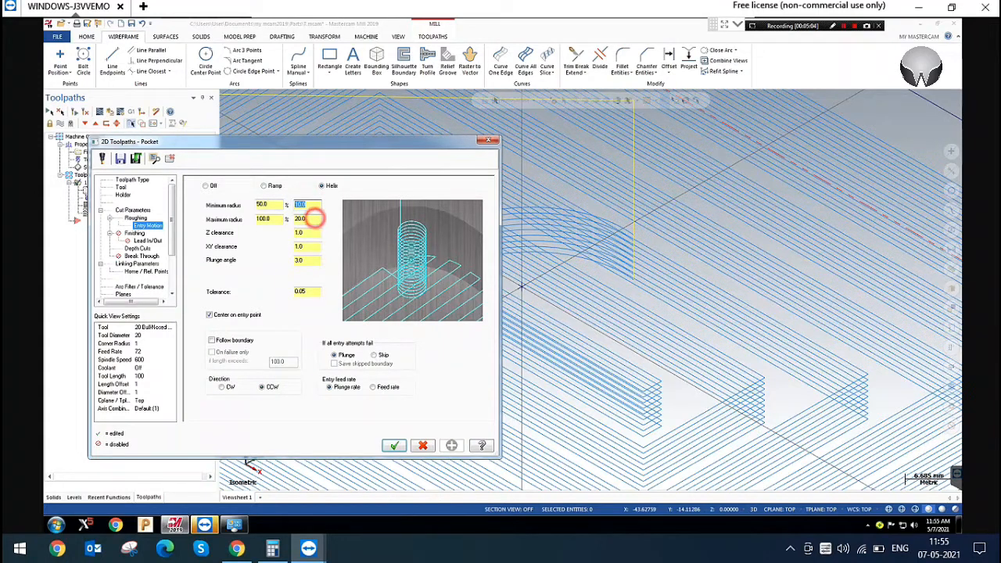
left_click(311, 205)
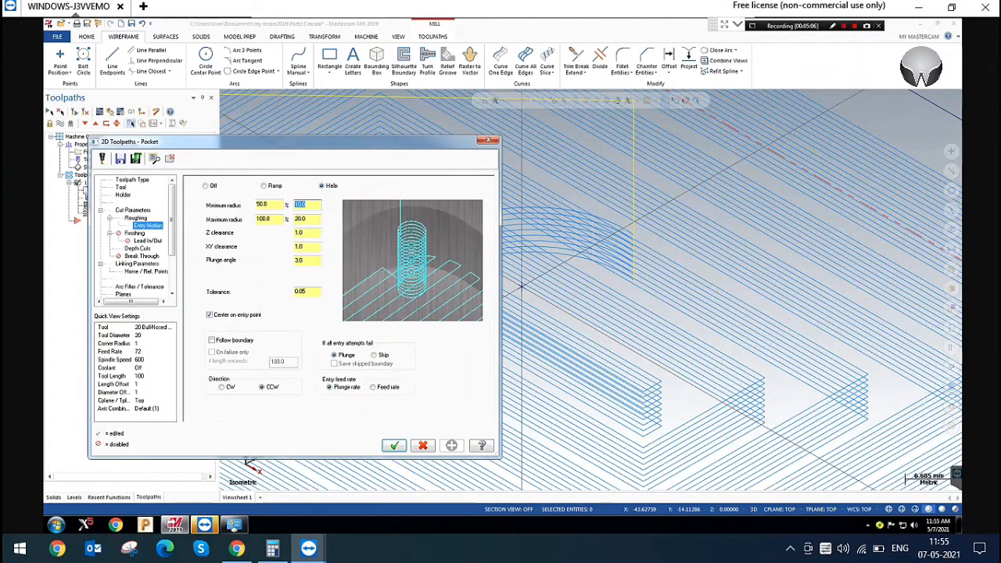
type("2")
key("Tab")
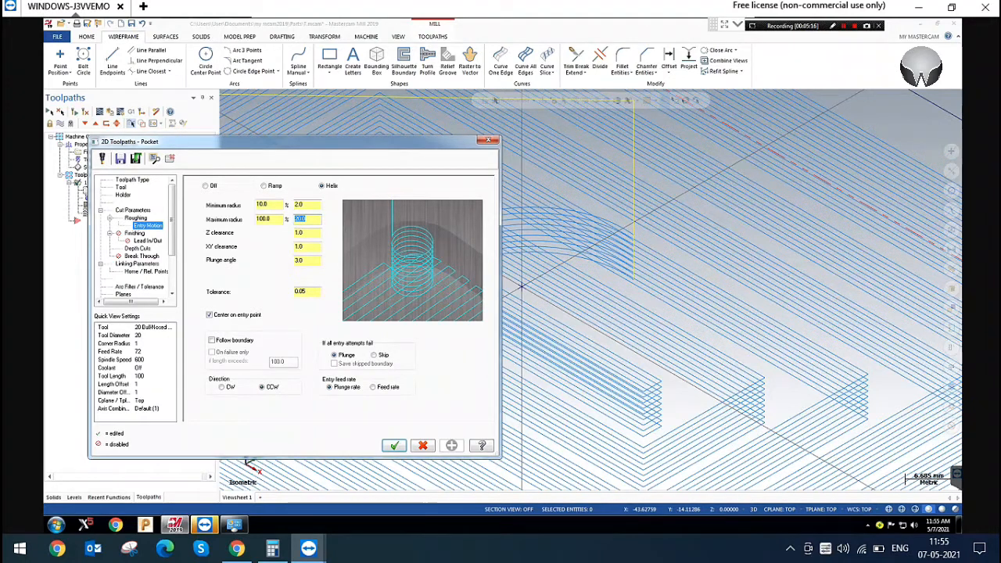
type("4")
left_click(395, 445)
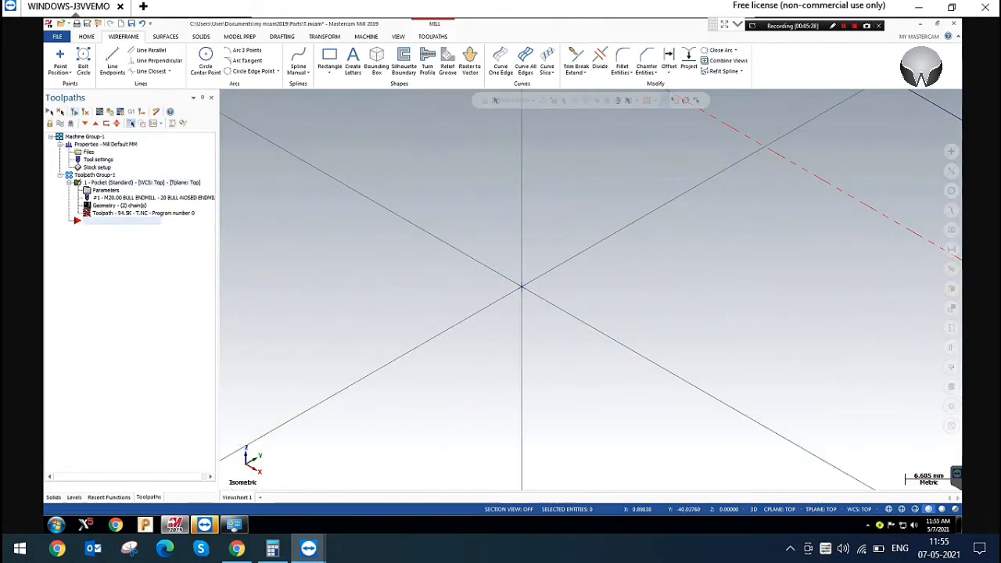
Set the helix entry's minimum radius to 0 and maximum radius to 10, regenerate, and show the toolpath from the top
scroll(521, 288, "up", 3)
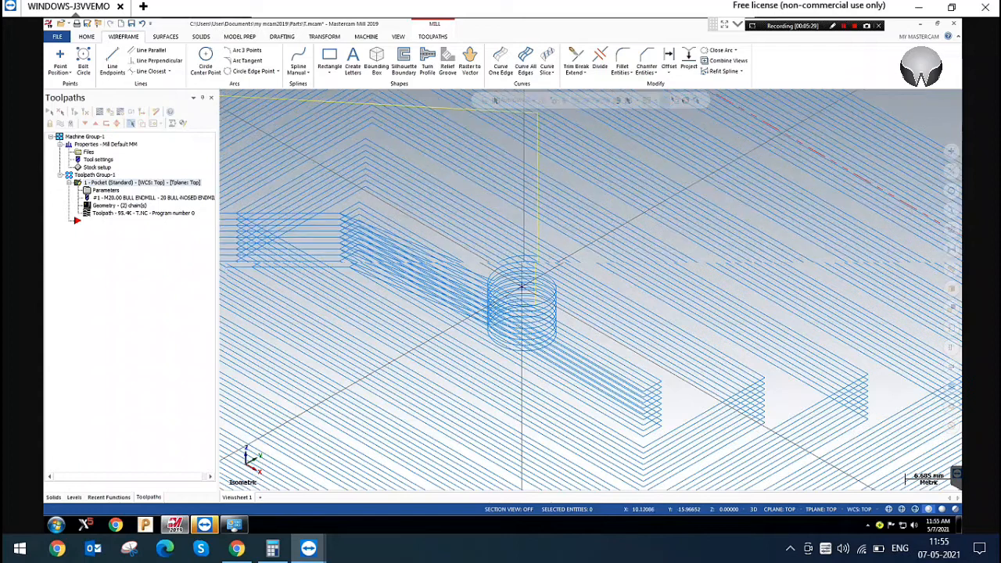
scroll(525, 258, "up", 2)
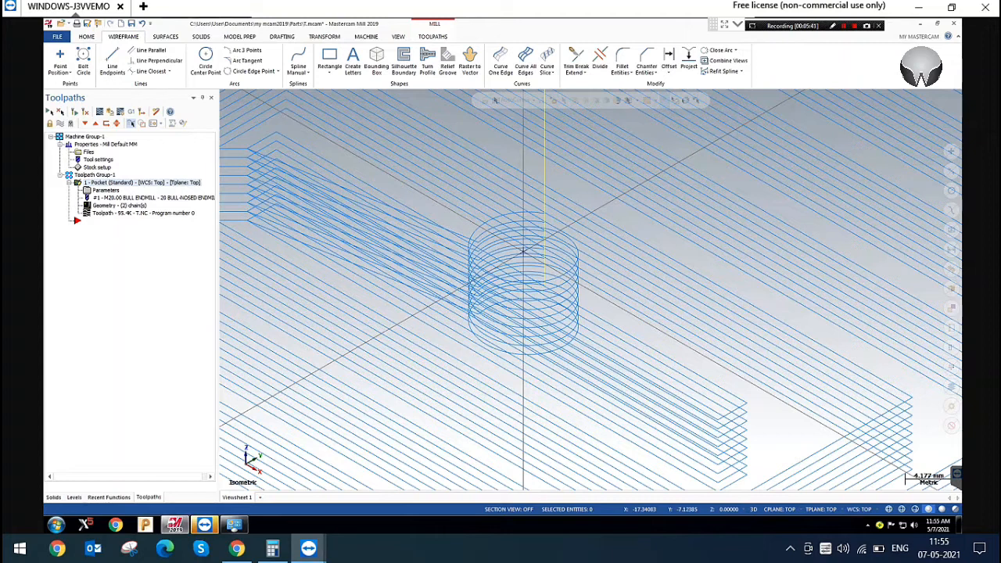
left_click(106, 190)
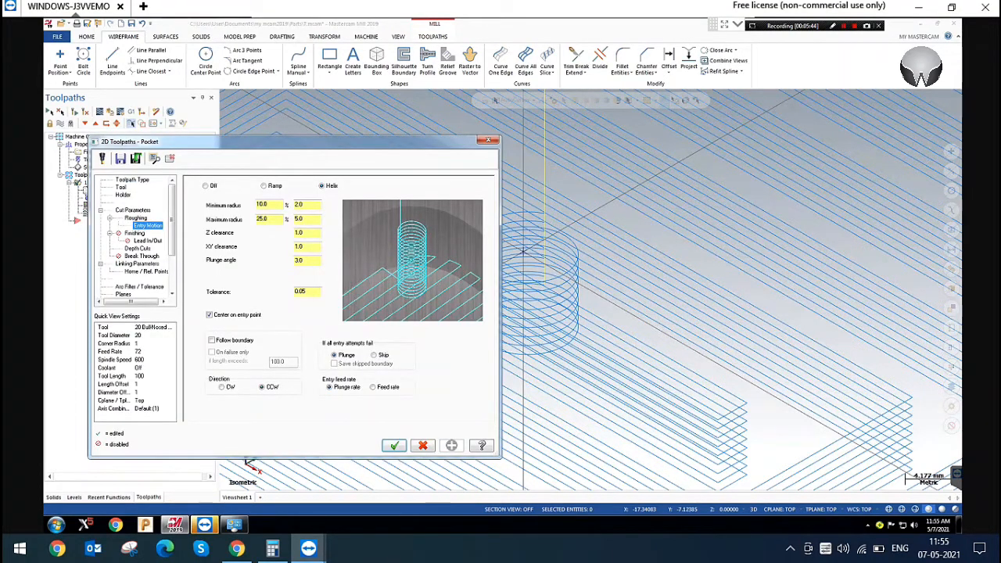
double_click(307, 204)
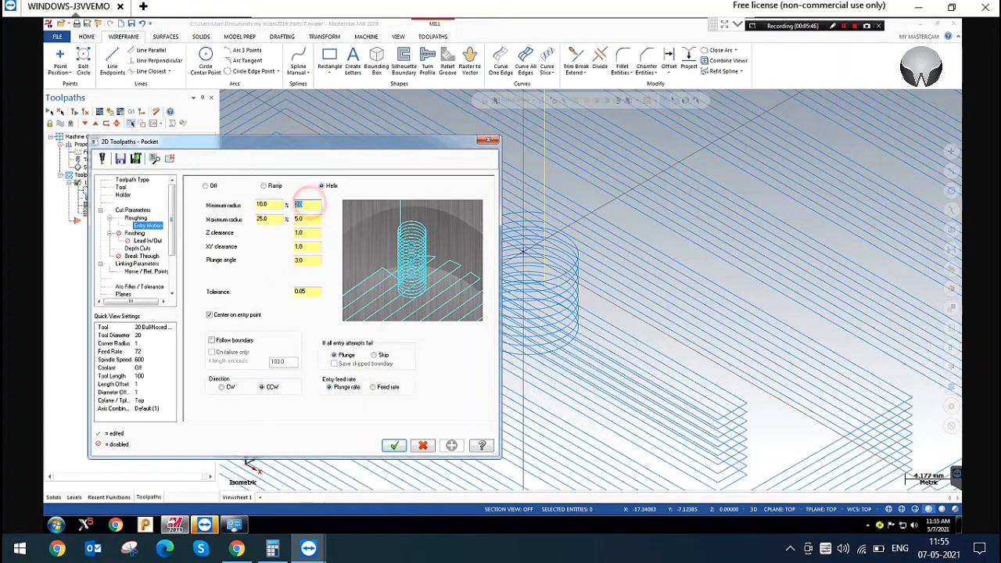
key("Tab")
type("1")
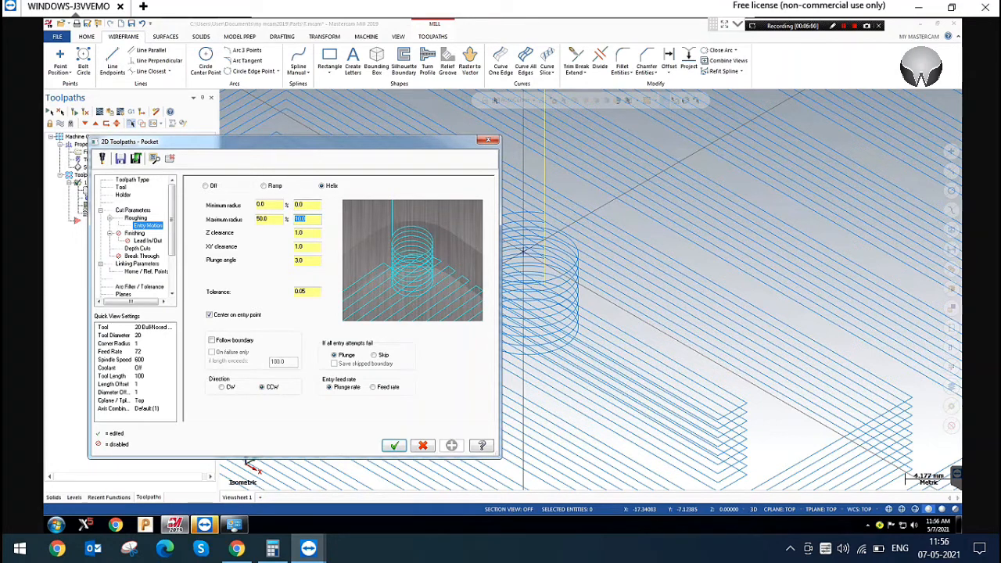
left_click(394, 445)
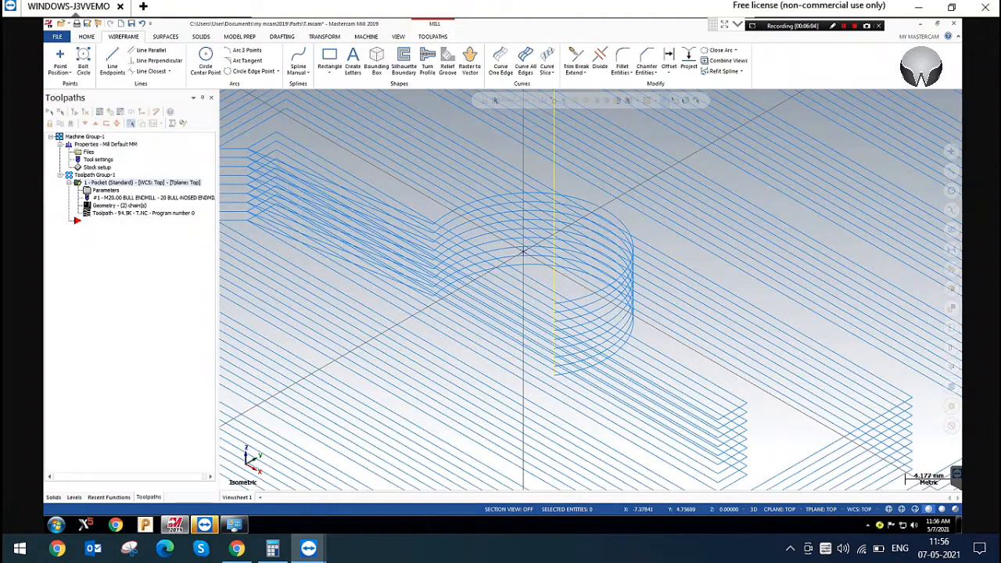
right_click(425, 161)
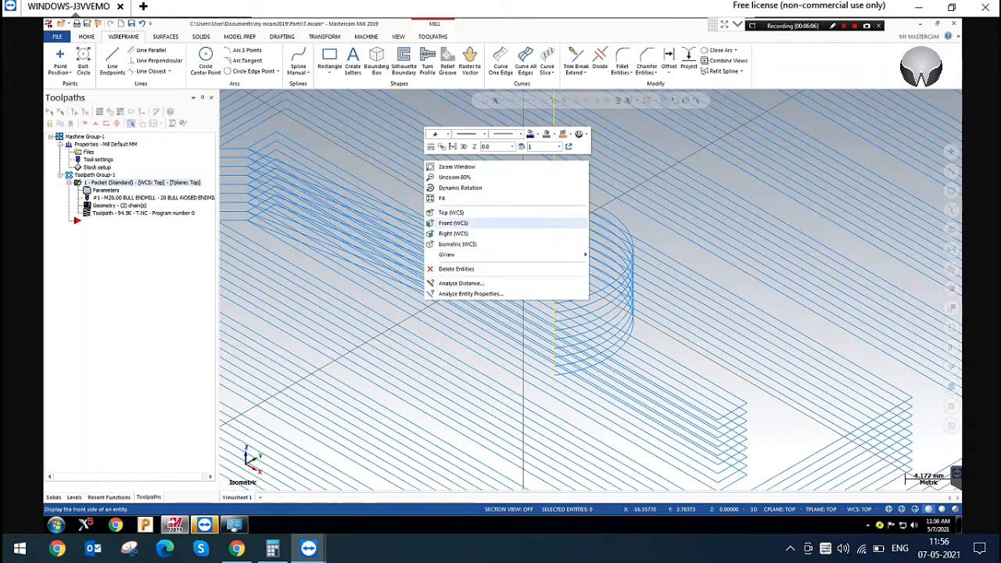
left_click(460, 212)
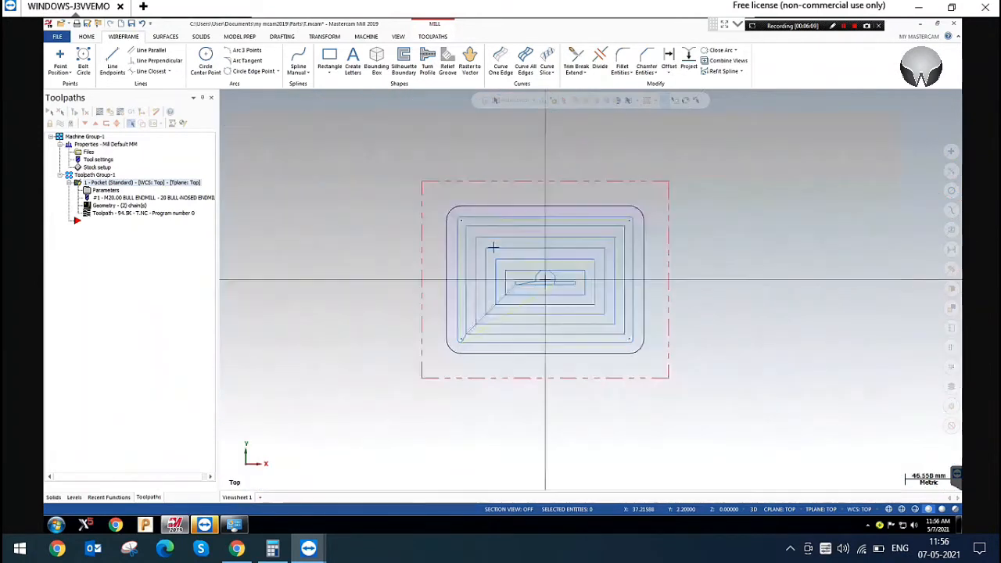
Backplot the pocket toolpath's helix entry around the origin, and check the helix radii in its entry motion settings
scroll(402, 215, "up", 6)
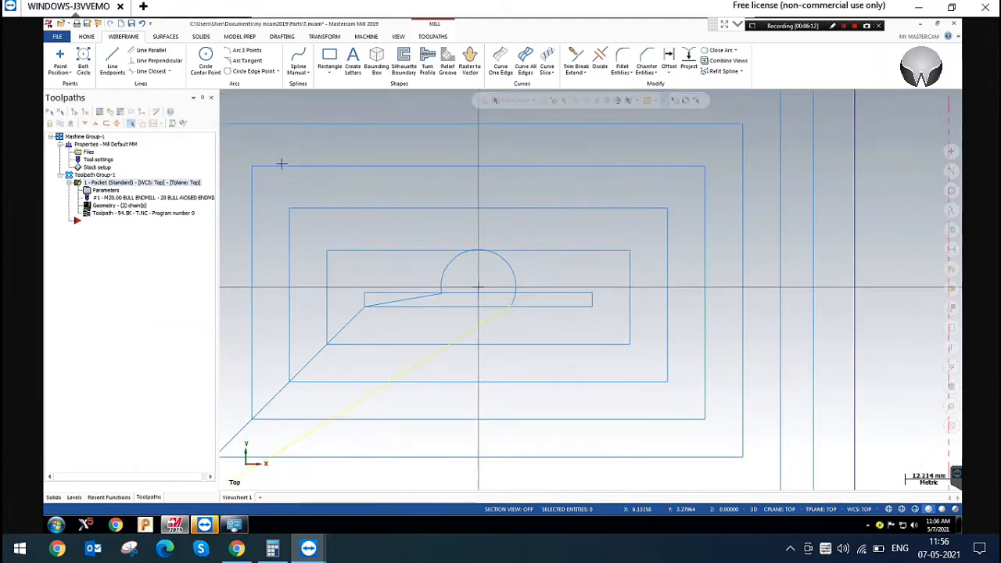
left_click(97, 111)
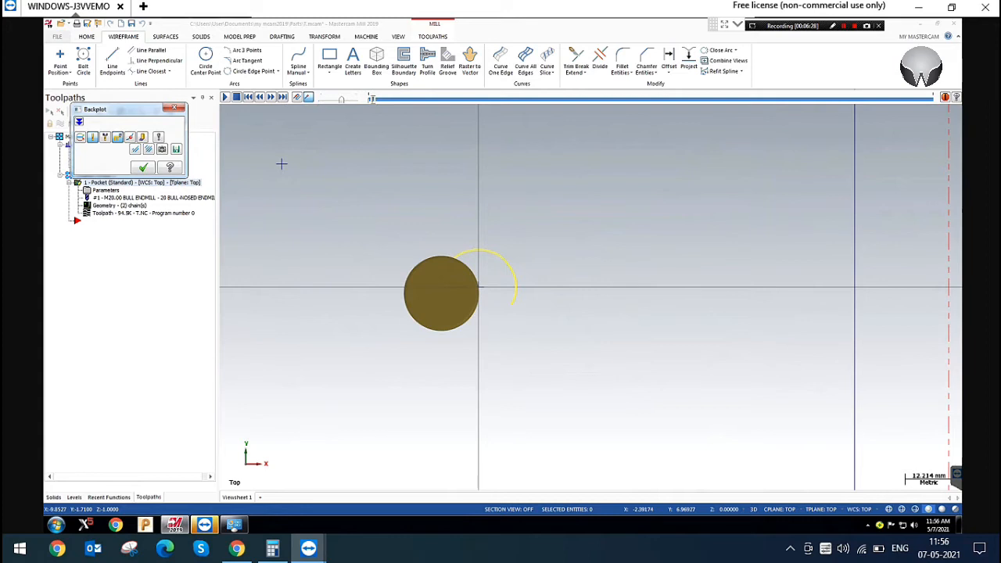
key("Escape")
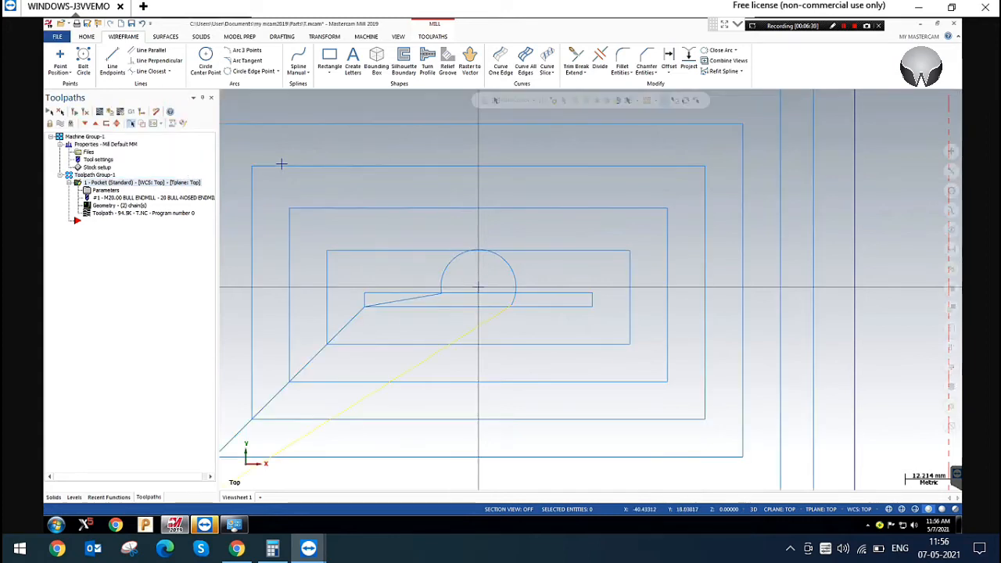
left_click(106, 191)
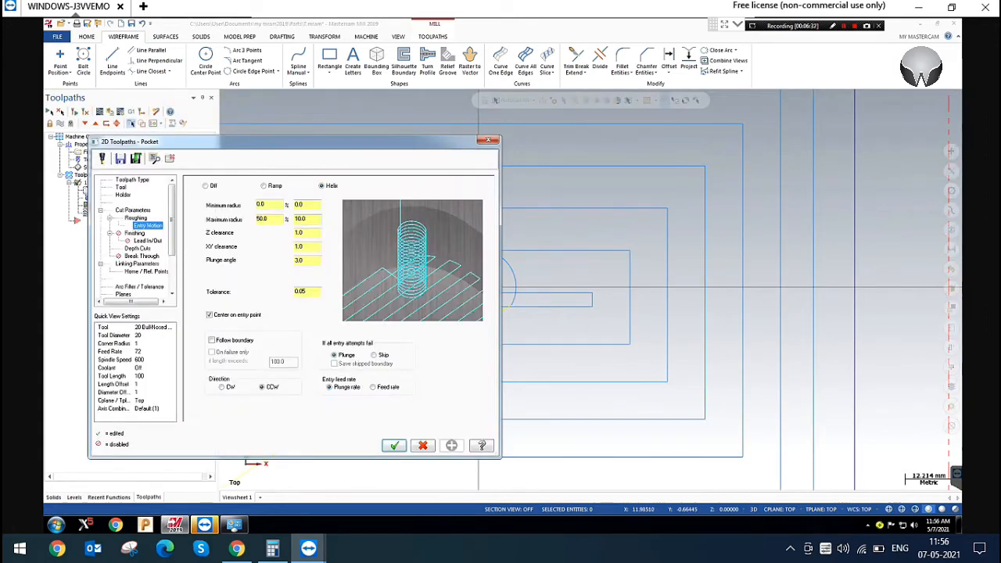
left_click(487, 138)
scroll(566, 286, "down", 3)
scroll(375, 205, "down", 2)
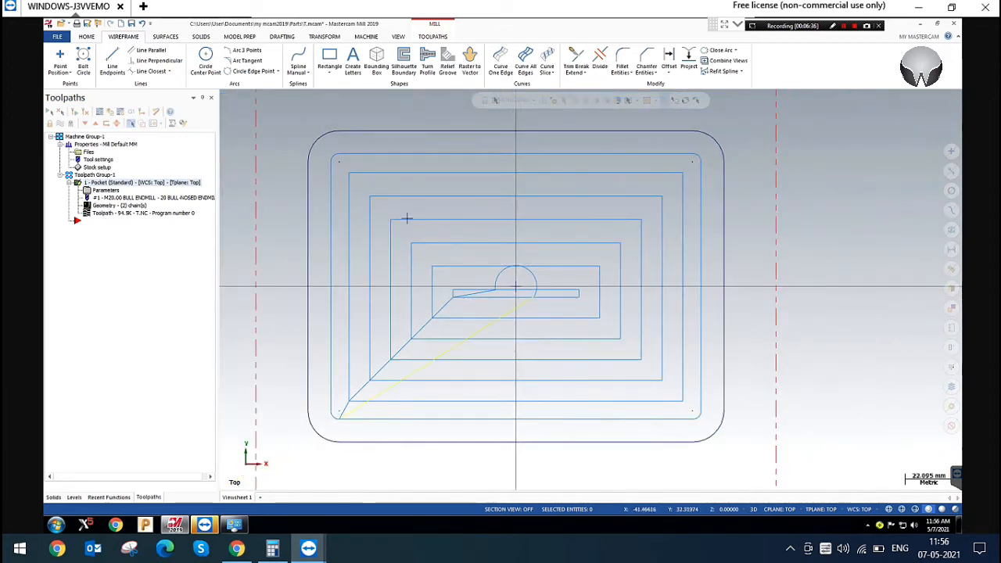
Set the helix entry's minimum and maximum radius both to 3, regenerate the pocket toolpath, and view it isometrically
left_click(106, 190)
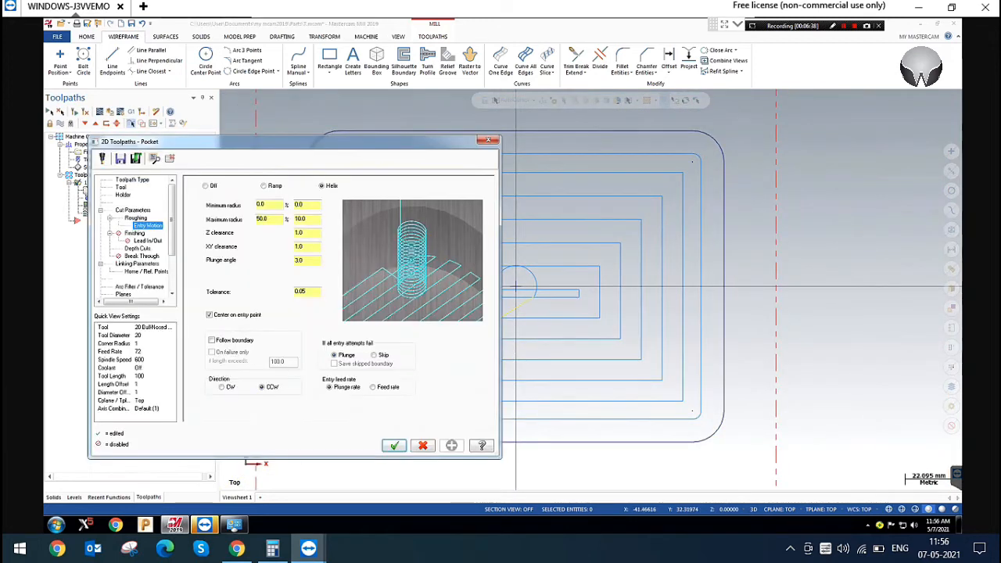
double_click(306, 218)
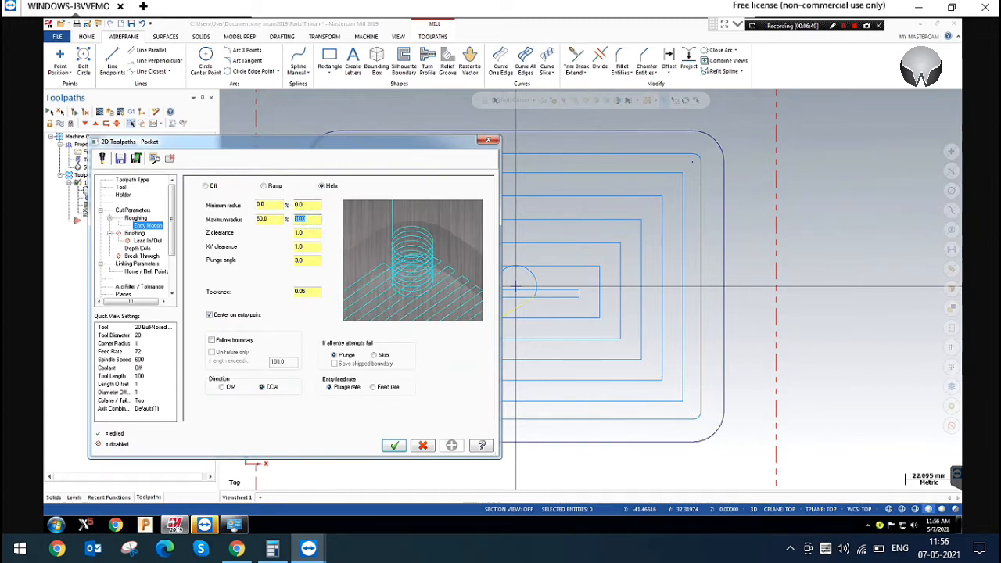
left_click(305, 205)
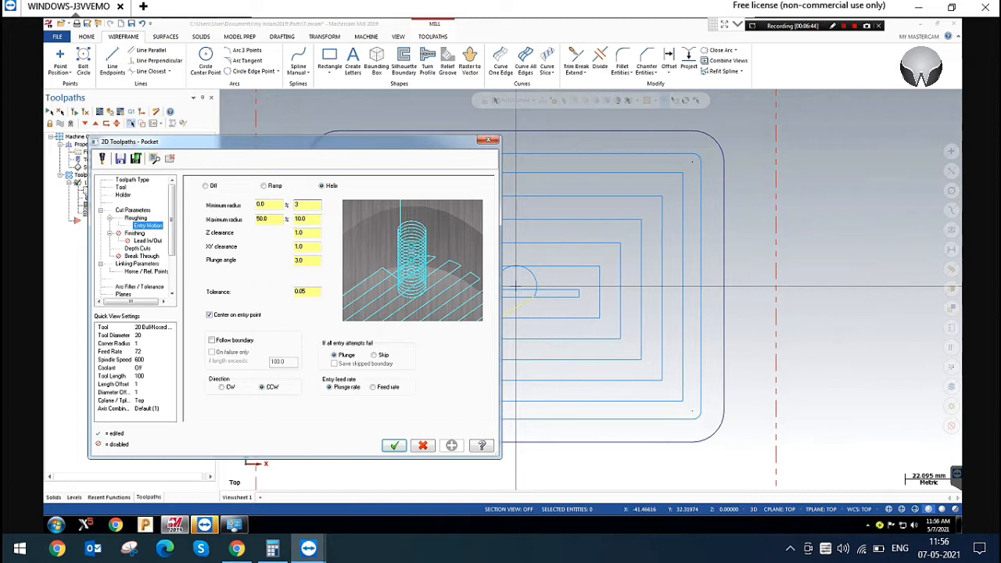
left_click(305, 219)
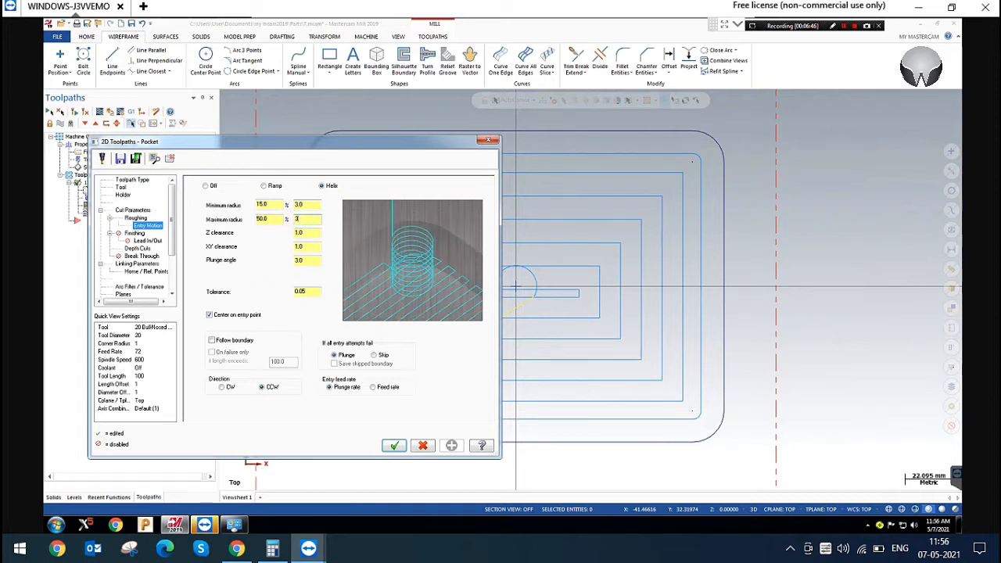
left_click(394, 445)
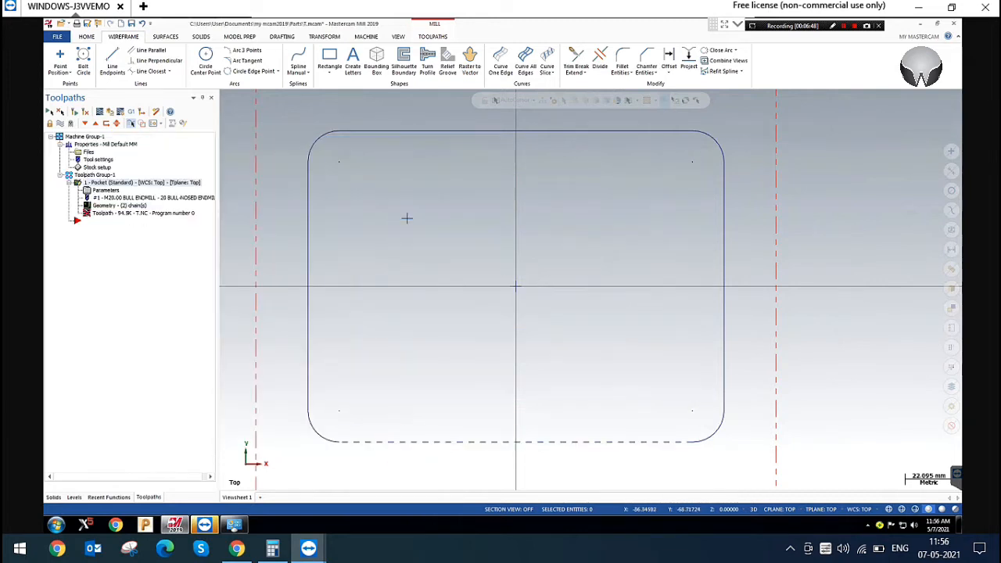
left_click(75, 111)
scroll(585, 200, "up", 2)
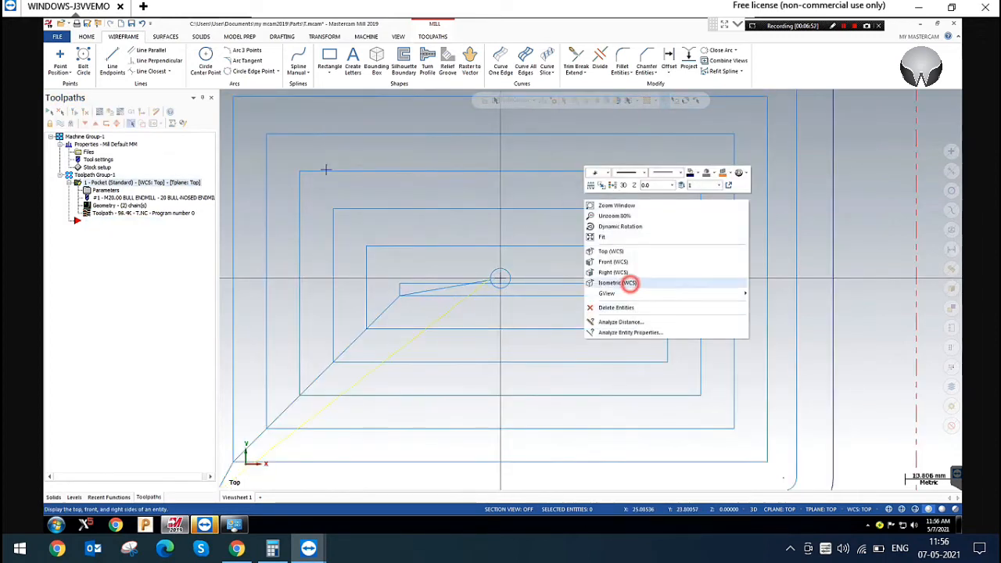
left_click(618, 282)
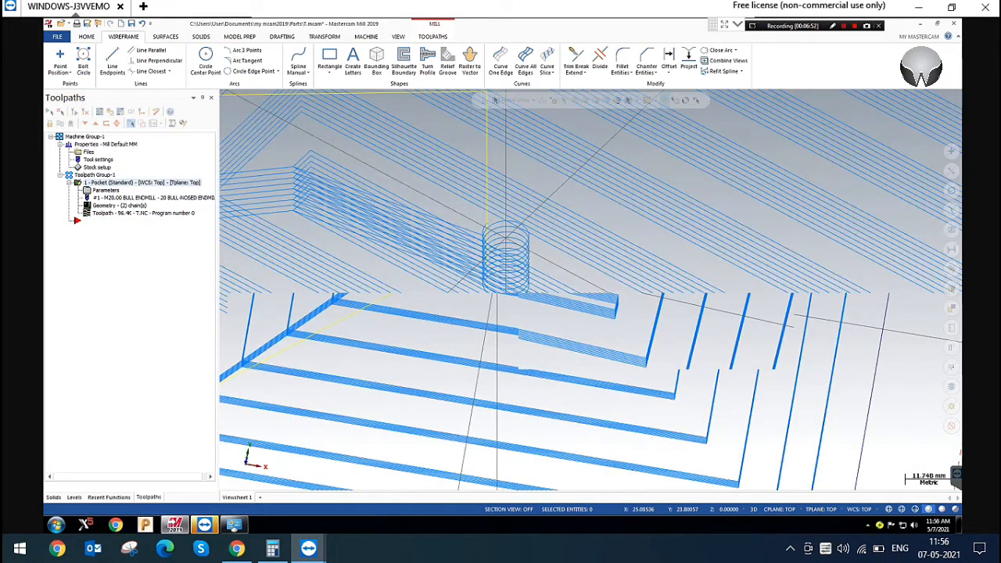
scroll(575, 267, "up", 2)
scroll(575, 268, "up", 3)
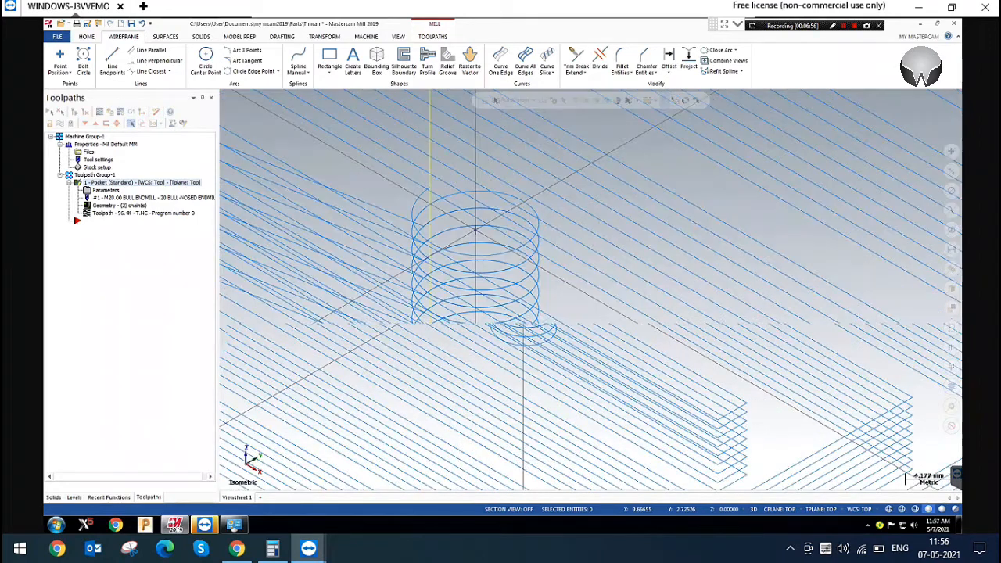
Set the helix entry's minimum radius to 6 and maximum radius to 12, and regenerate the pocket toolpath
left_click(106, 190)
double_click(305, 205)
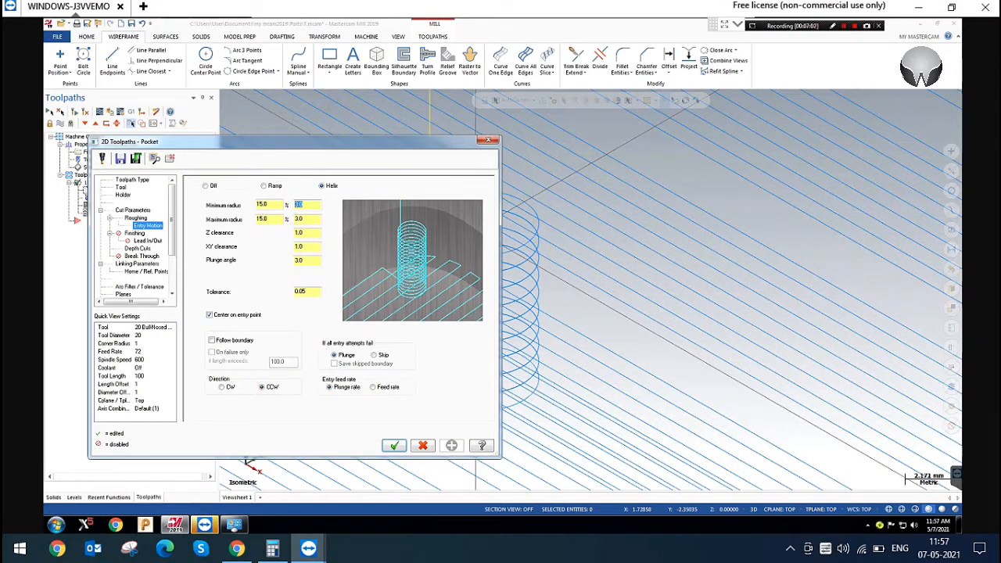
type("6")
key("Tab")
type("12")
key("Return")
left_click(395, 445)
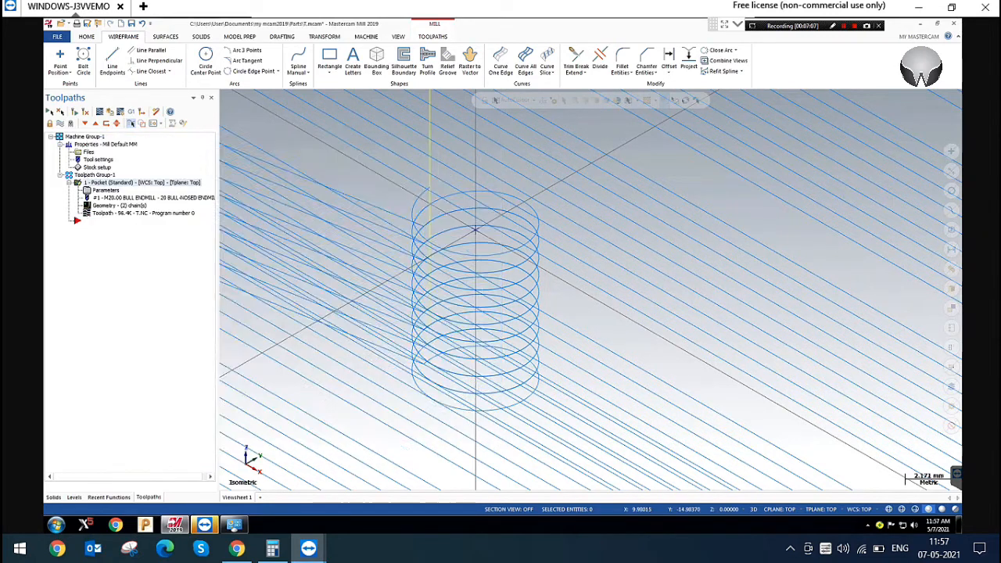
left_click(75, 111)
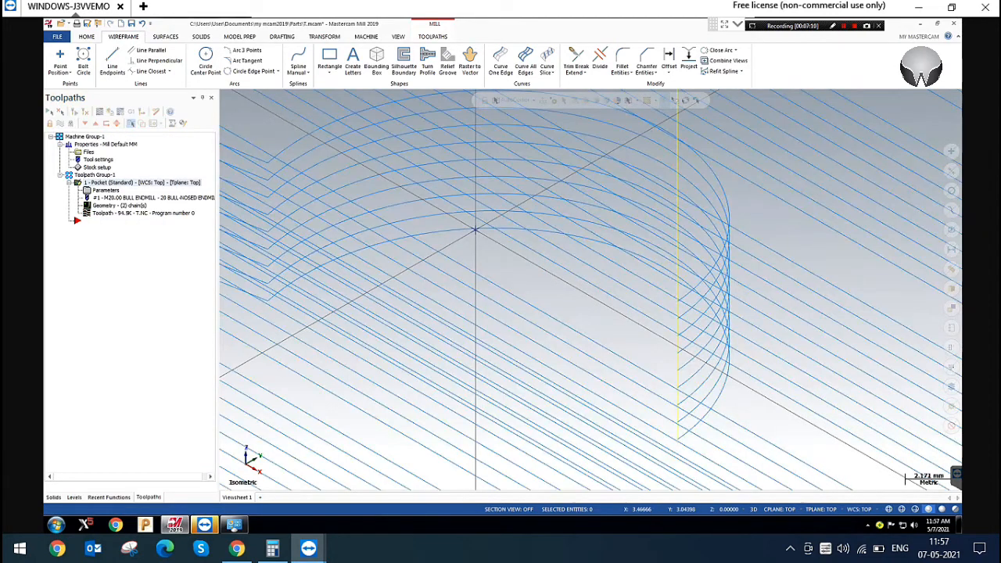
scroll(476, 229, "down", 3)
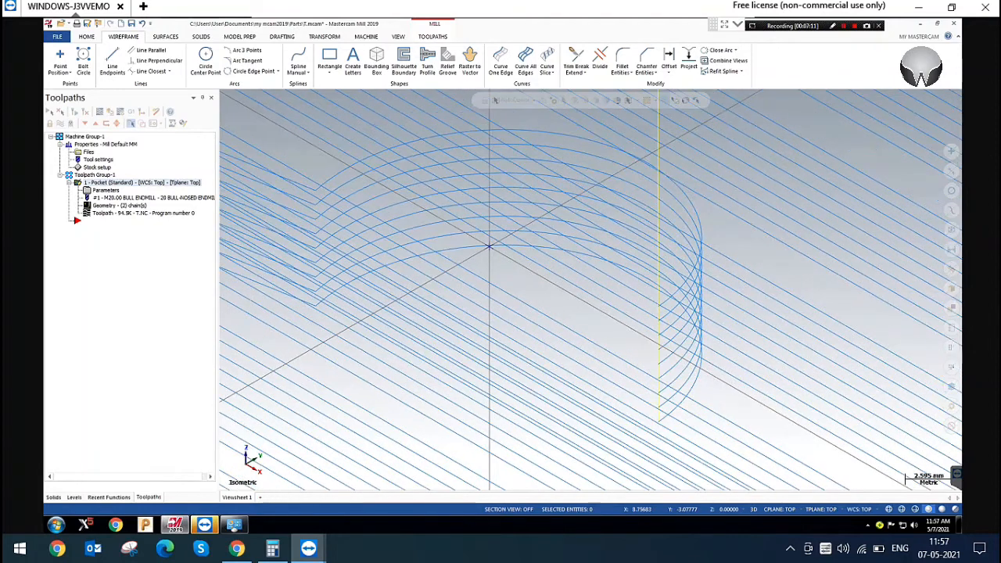
scroll(567, 328, "down", 3)
Set the helix entry's plunge angle to 5, regenerate the pocket toolpath, and show the entry from the front
left_click(107, 190)
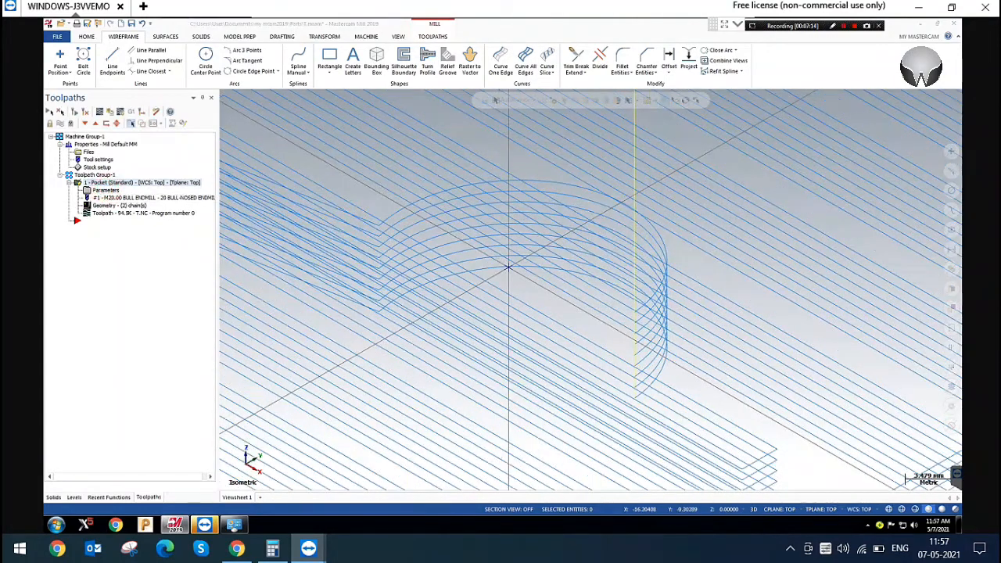
double_click(300, 261)
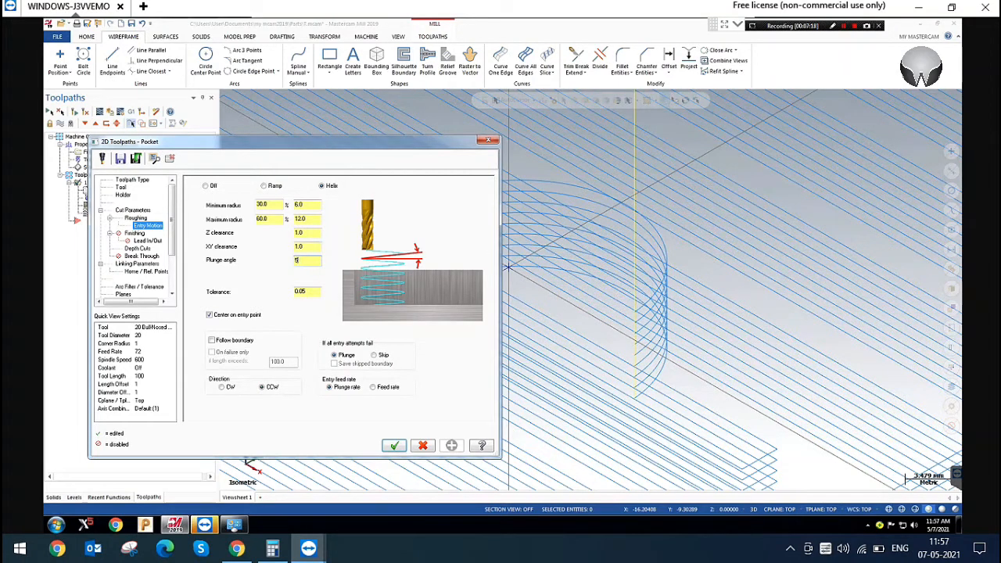
left_click(394, 446)
left_click(75, 111)
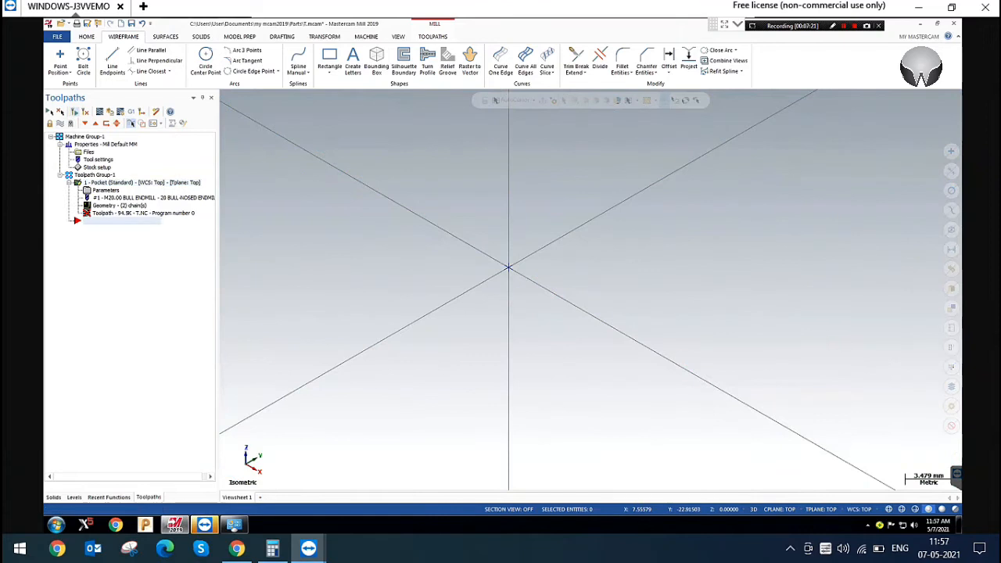
right_click(573, 165)
left_click(616, 222)
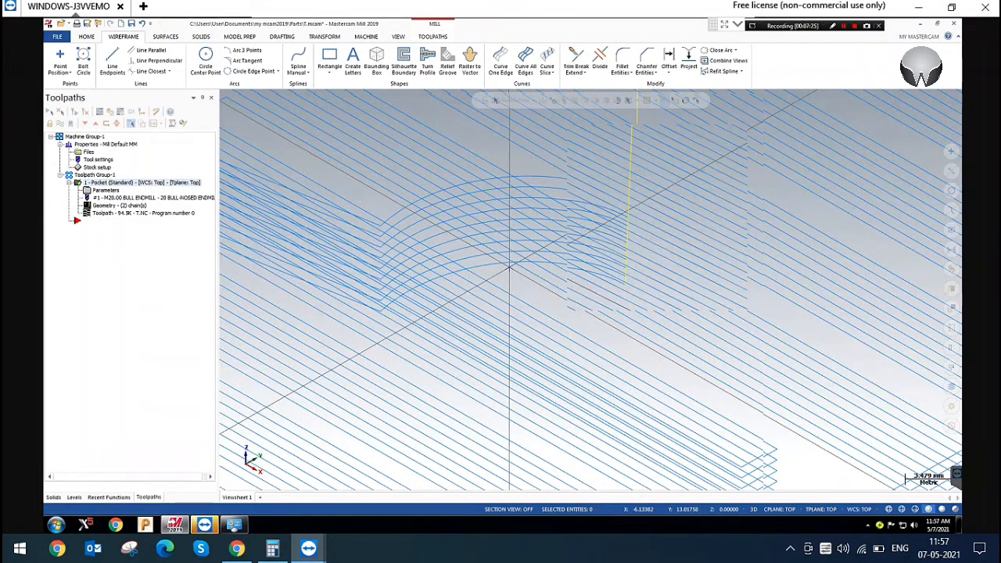
scroll(592, 254, "up", 8)
left_click_drag(387, 137, 663, 216)
Set the helix entry's plunge angle to 1, regenerate the pocket toolpath, and show the helix in isometric view
left_click(100, 190)
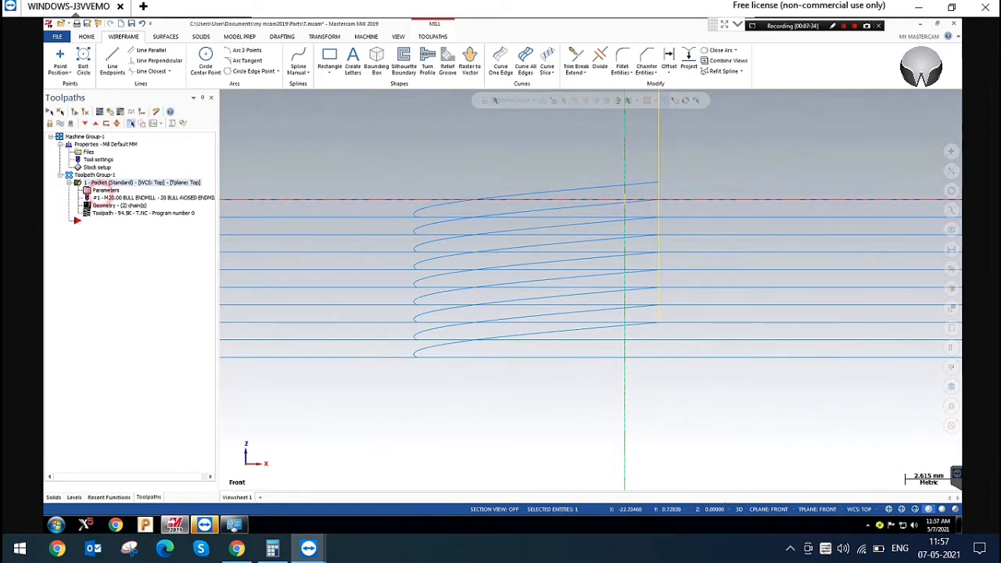
double_click(308, 259)
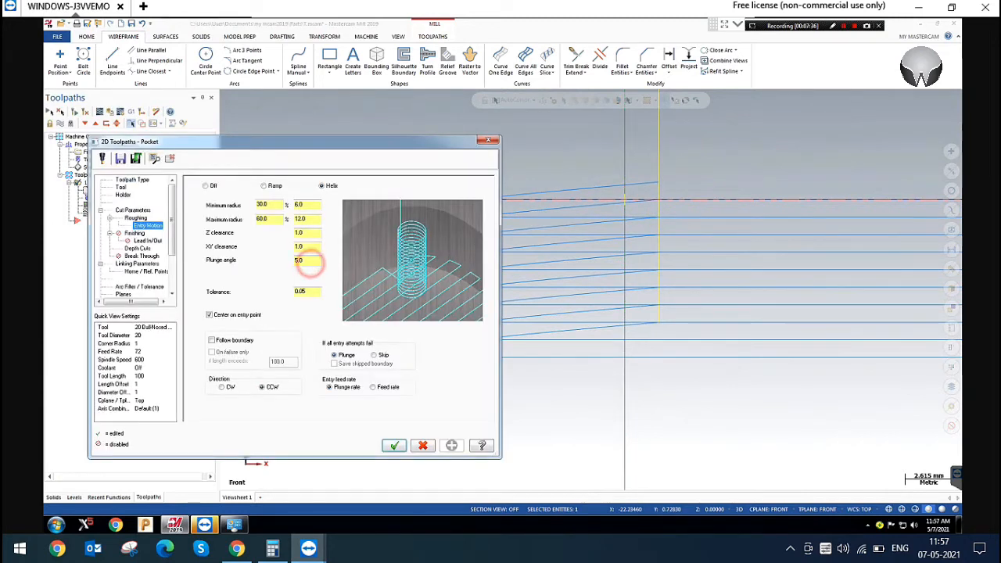
type("1")
key("Return")
left_click(394, 445)
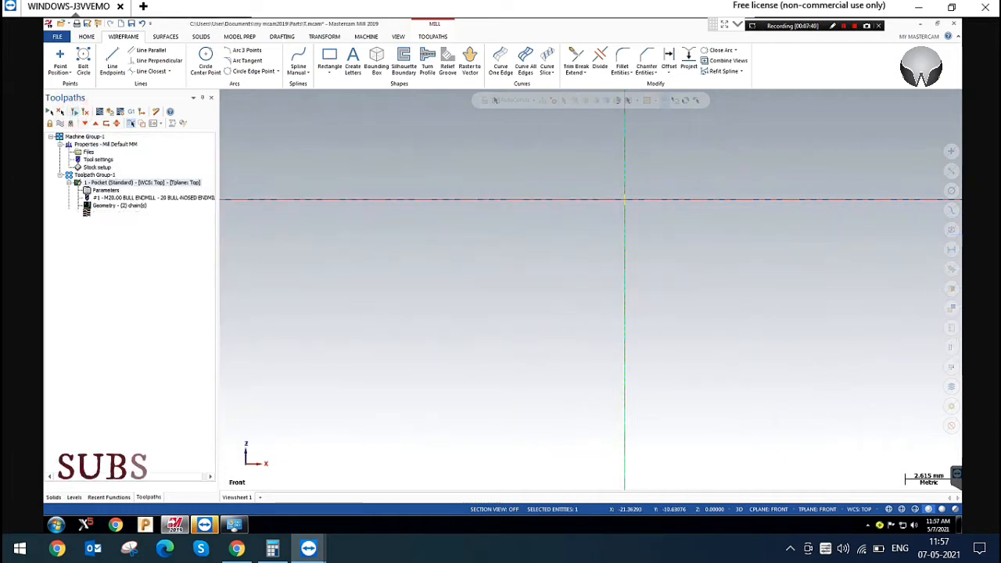
scroll(559, 233, "down", 1)
scroll(538, 223, "down", 2)
right_click(740, 138)
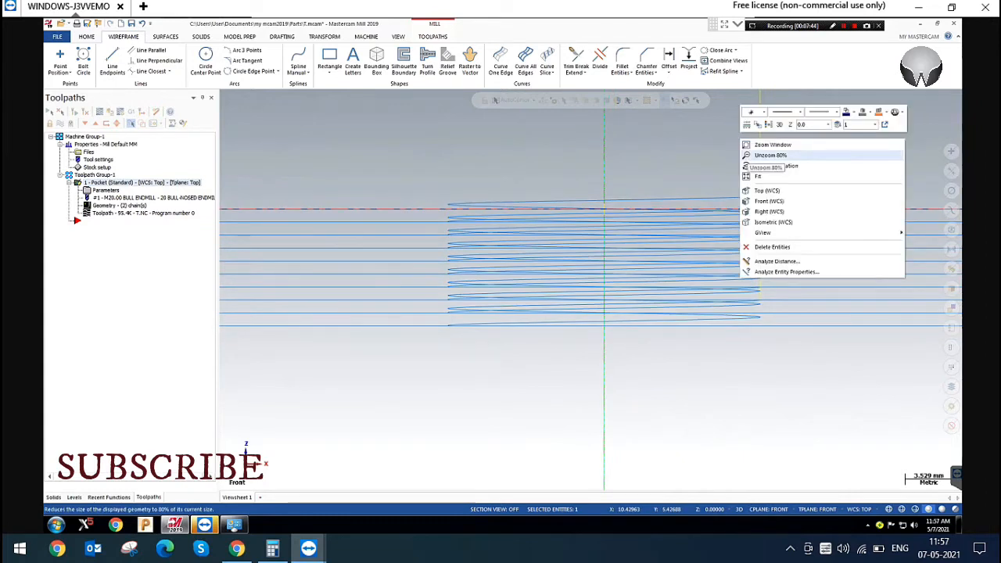
left_click(772, 222)
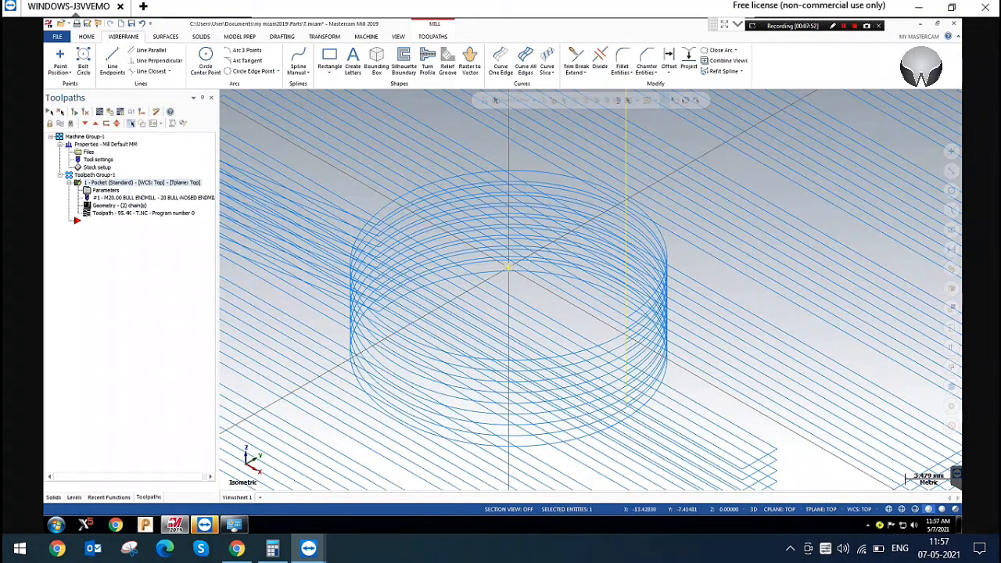
Set the helix entry's plunge angle back to 5 and regenerate the pocket toolpath
left_click(105, 190)
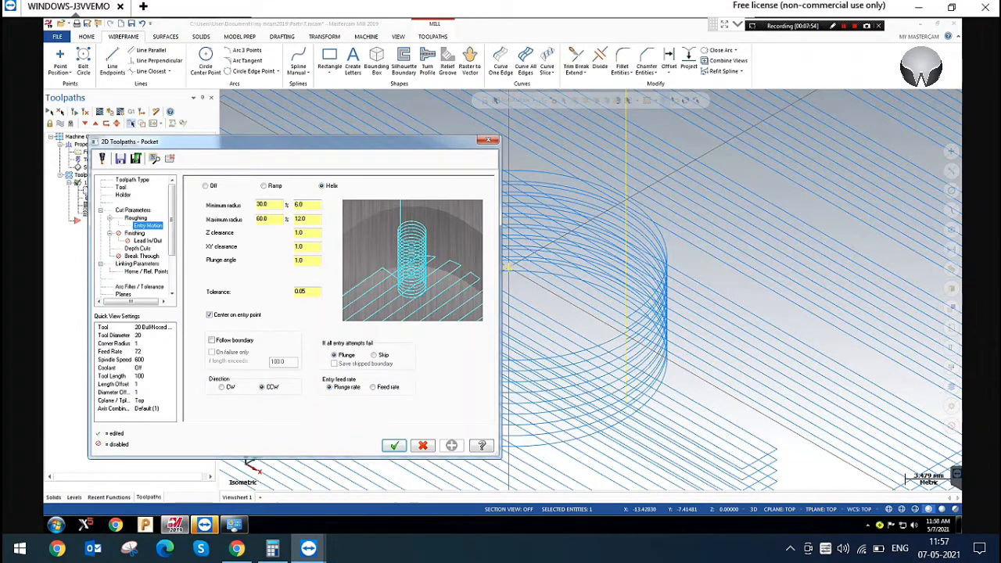
left_click(299, 259)
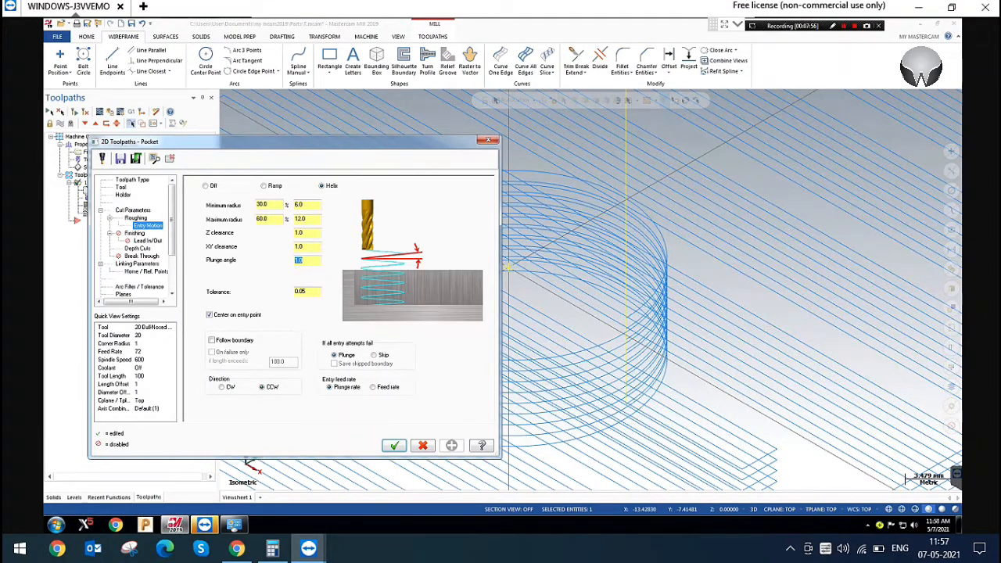
type("5")
key("Return")
left_click(394, 445)
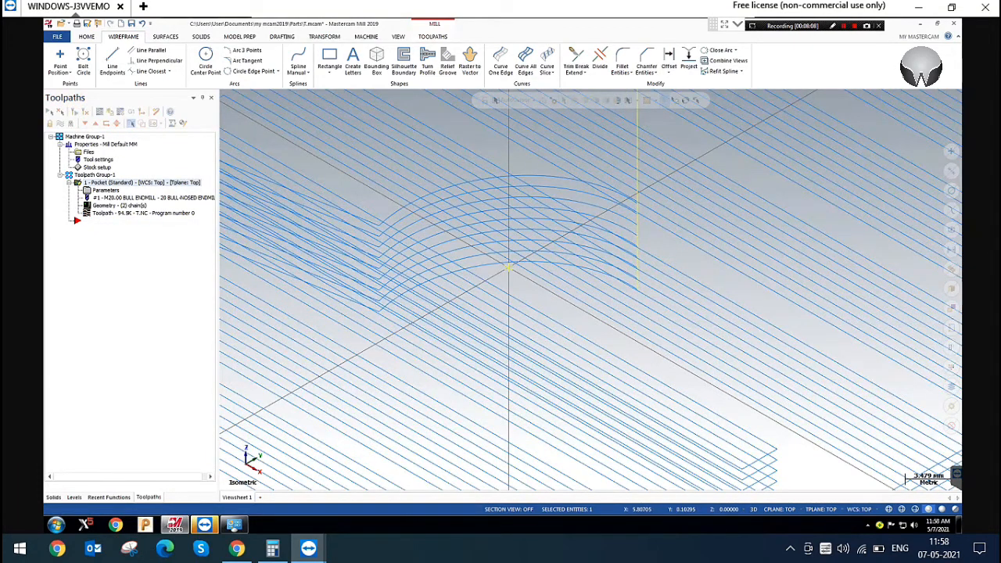
scroll(563, 300, "down", 2)
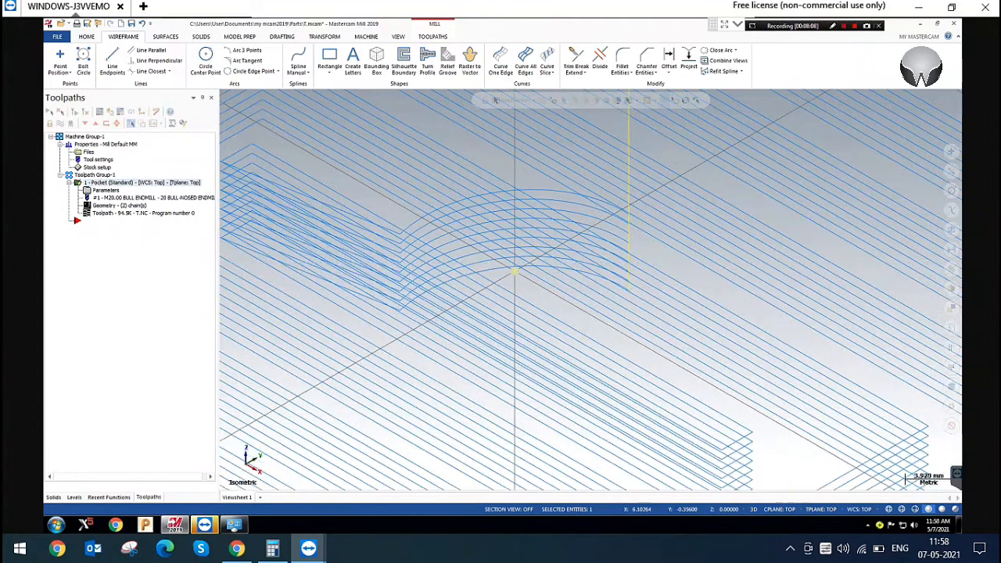
scroll(517, 273, "down", 2)
scroll(523, 278, "down", 2)
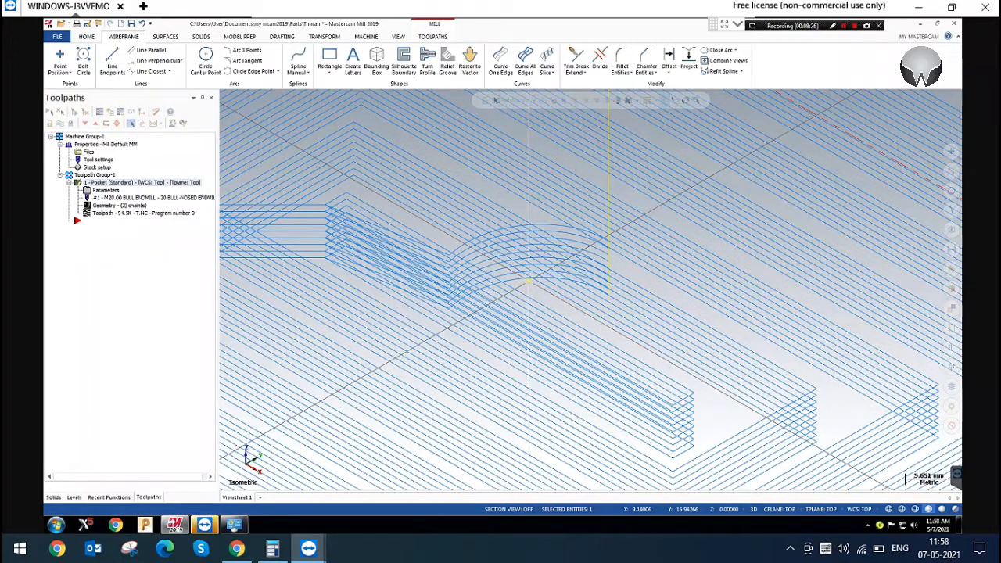
Review the helix plunge angle and the depth cuts' max rough step in the pocket parameters, and close them without changes
left_click(106, 190)
left_click(309, 260)
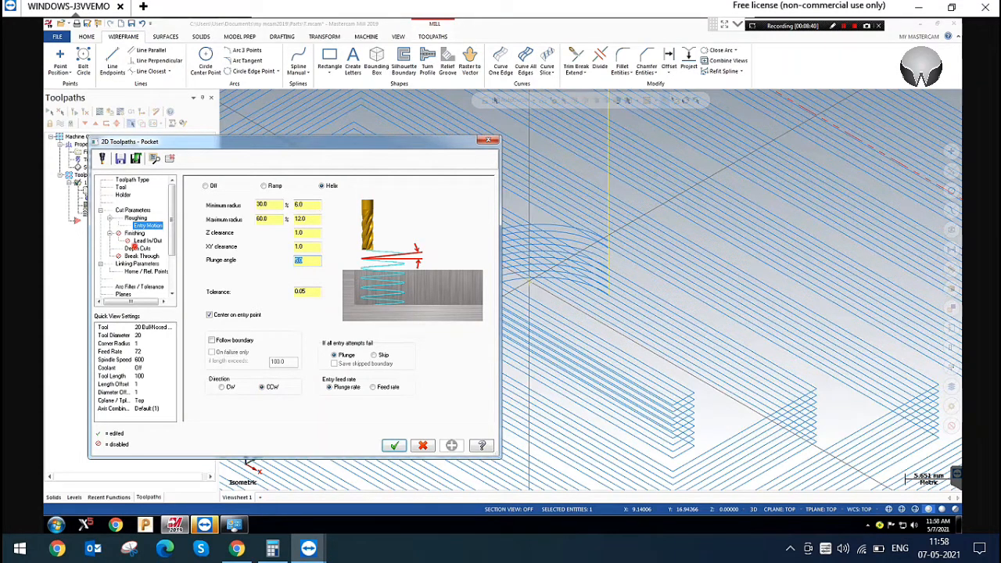
left_click(138, 249)
double_click(280, 204)
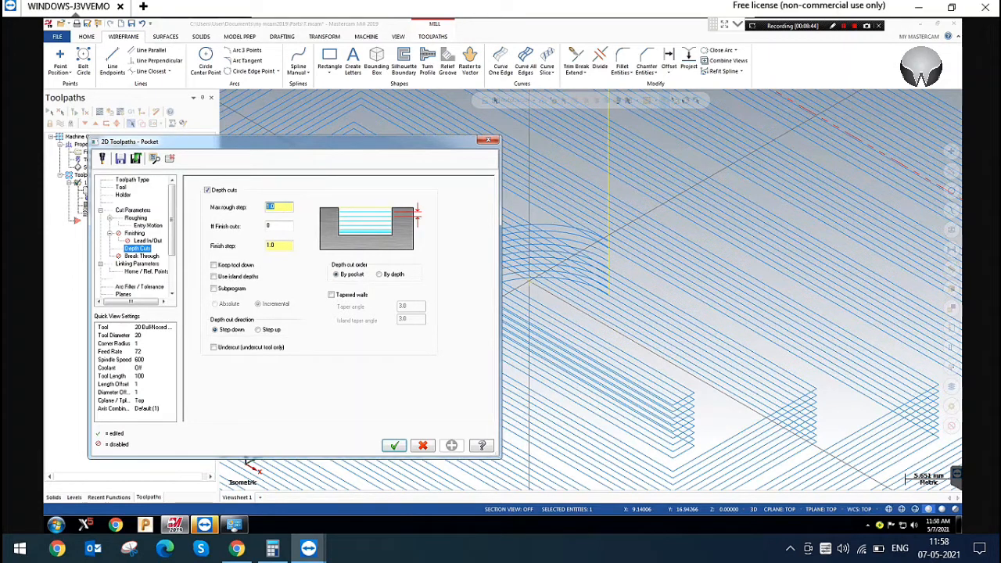
left_click(488, 140)
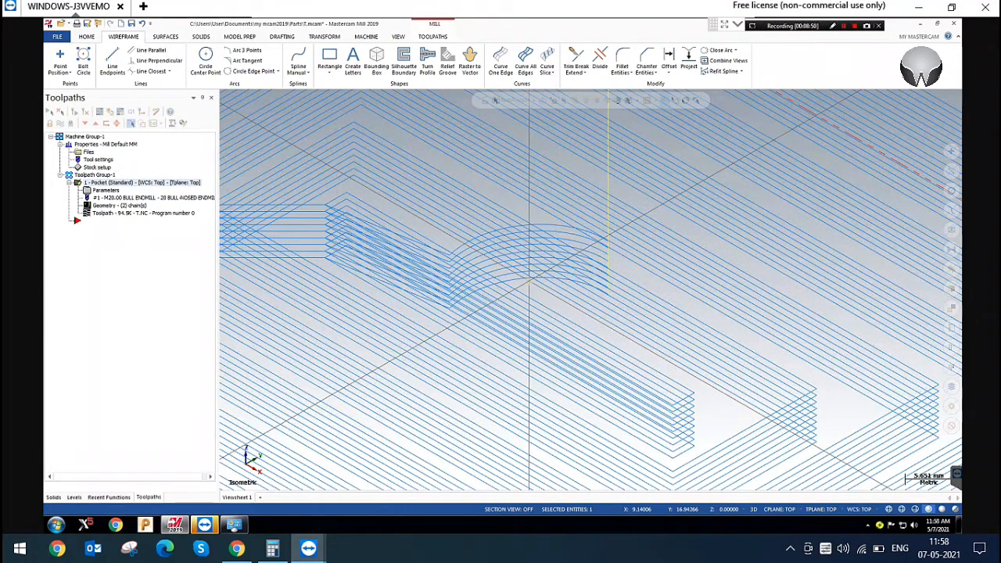
right_click(507, 148)
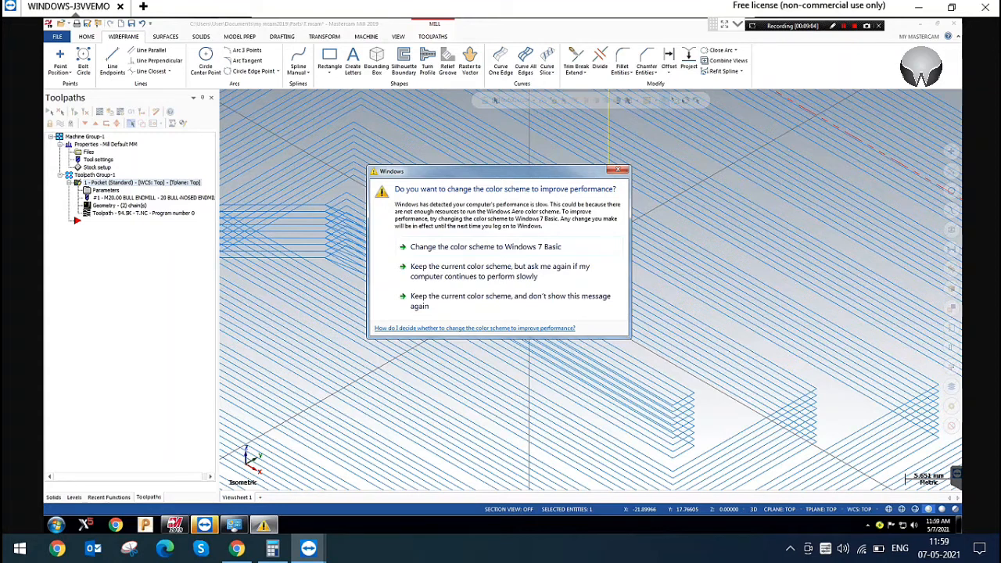
Dismiss the Windows color scheme prompt, inspect the helical entry from the front, and return to isometric view
left_click(619, 170)
right_click(485, 170)
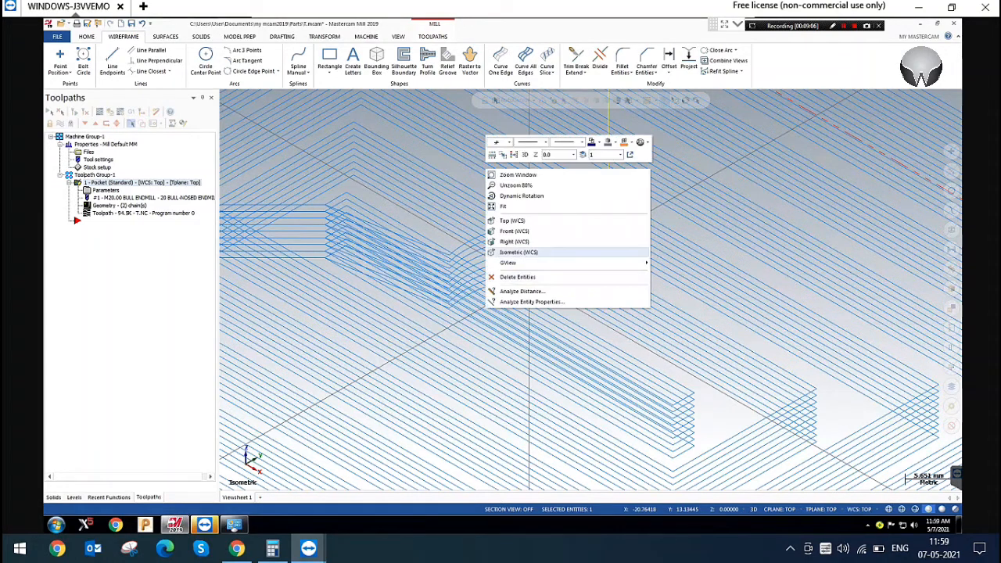
left_click(529, 230)
middle_click_drag(529, 282, 540, 285)
key("alt+2")
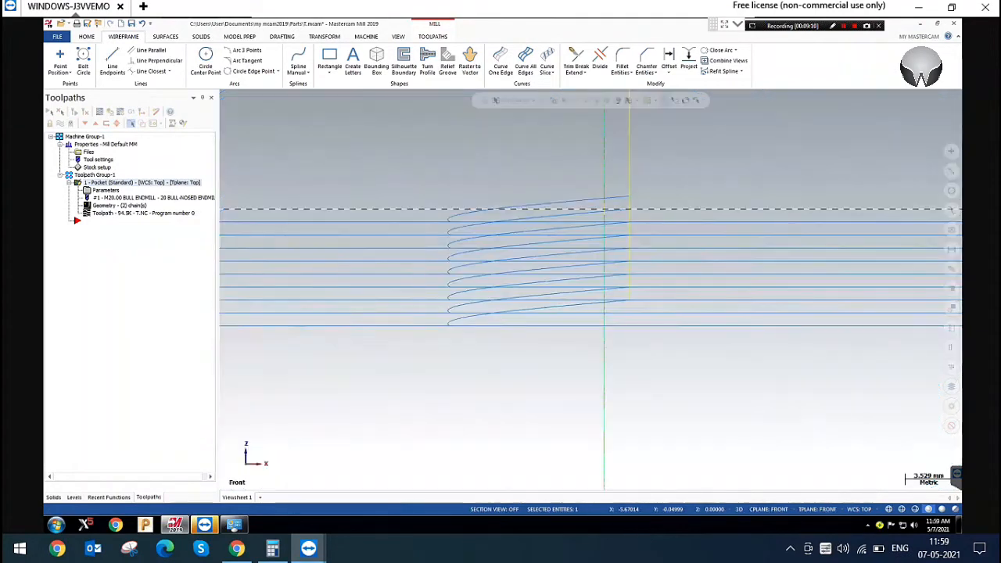
left_click(497, 169)
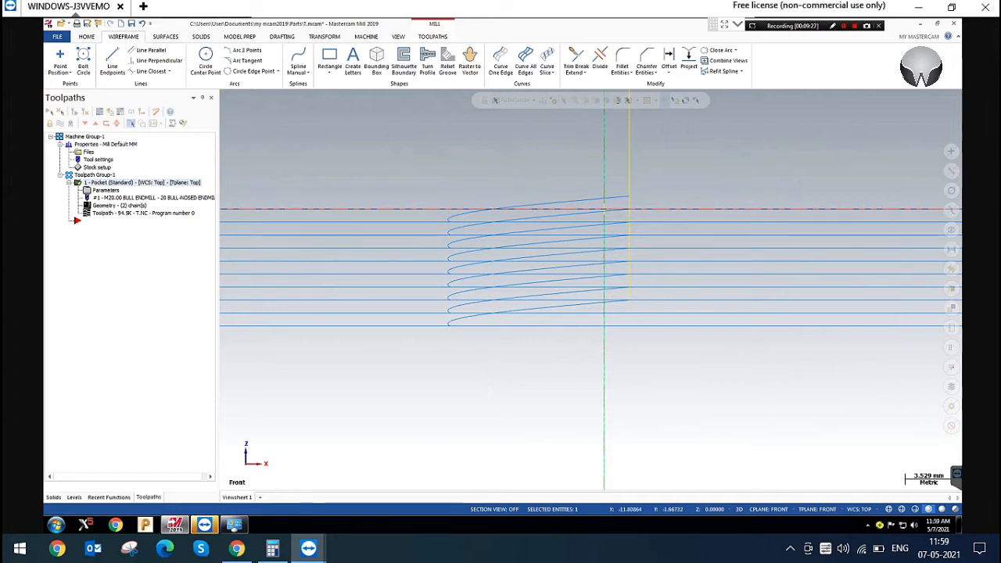
left_click(489, 167)
right_click(489, 167)
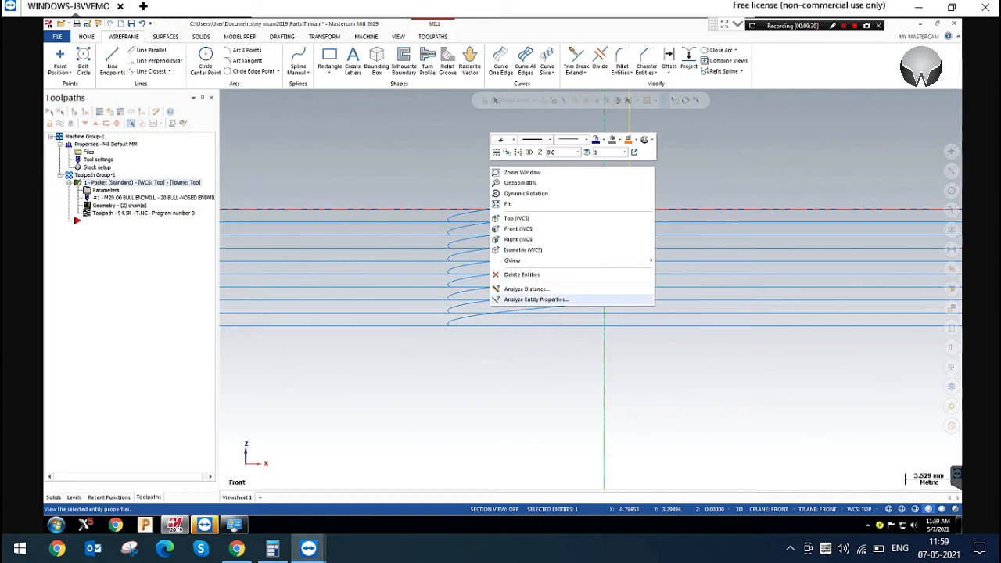
left_click(532, 251)
Set the helix entry's plunge angle to 1 and regenerate the pocket toolpath
left_click(102, 190)
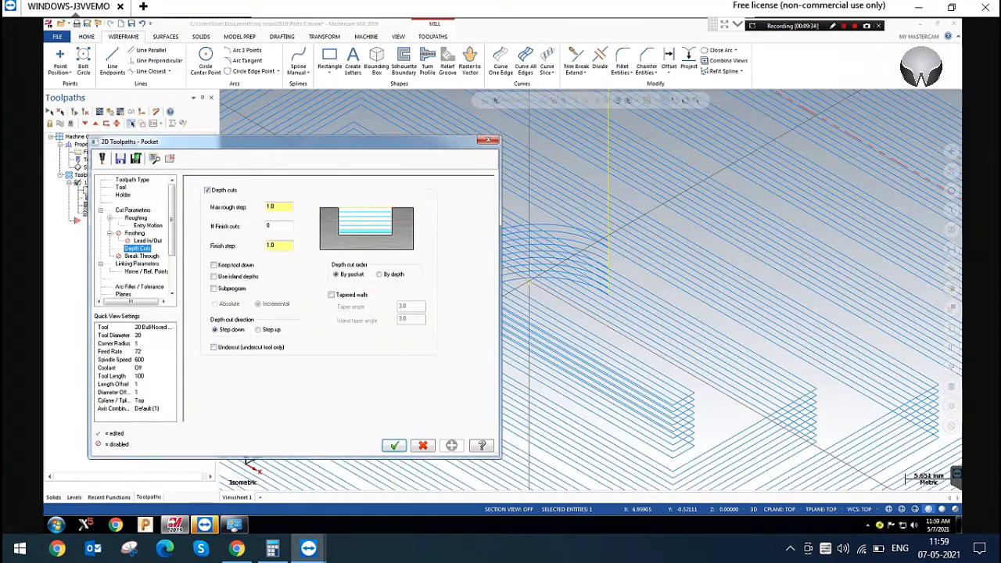
double_click(282, 209)
left_click(143, 225)
double_click(307, 262)
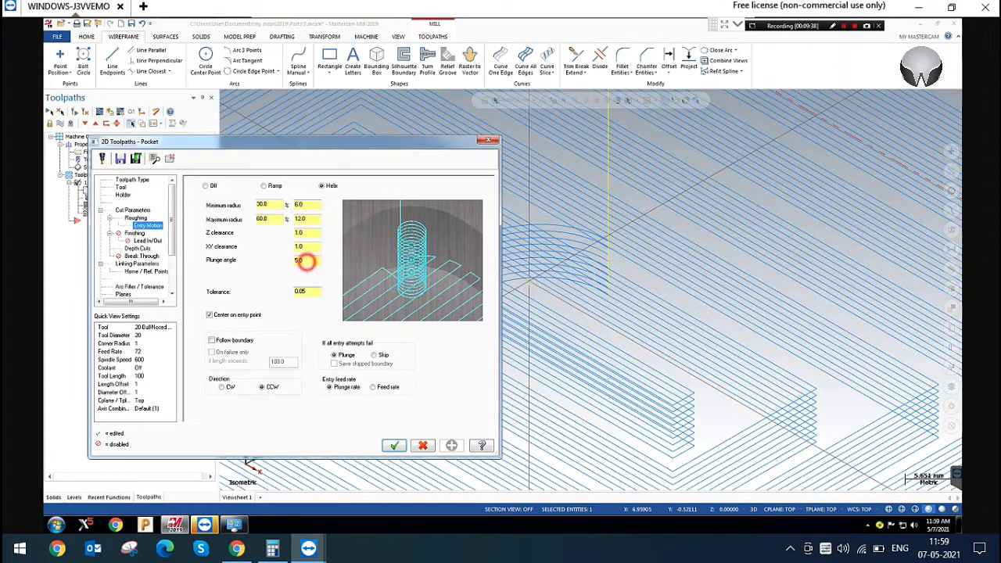
type("1")
key("Return")
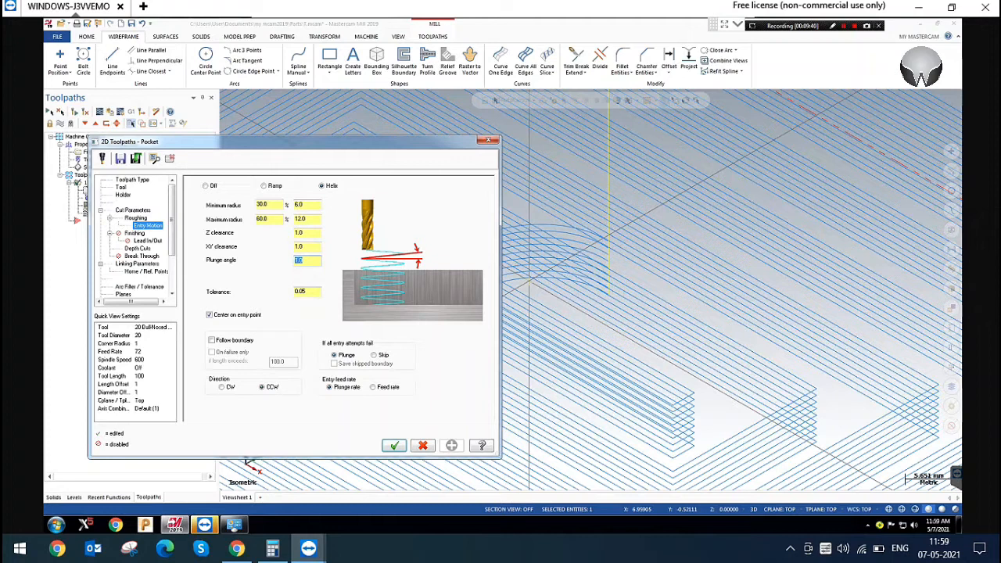
left_click(394, 445)
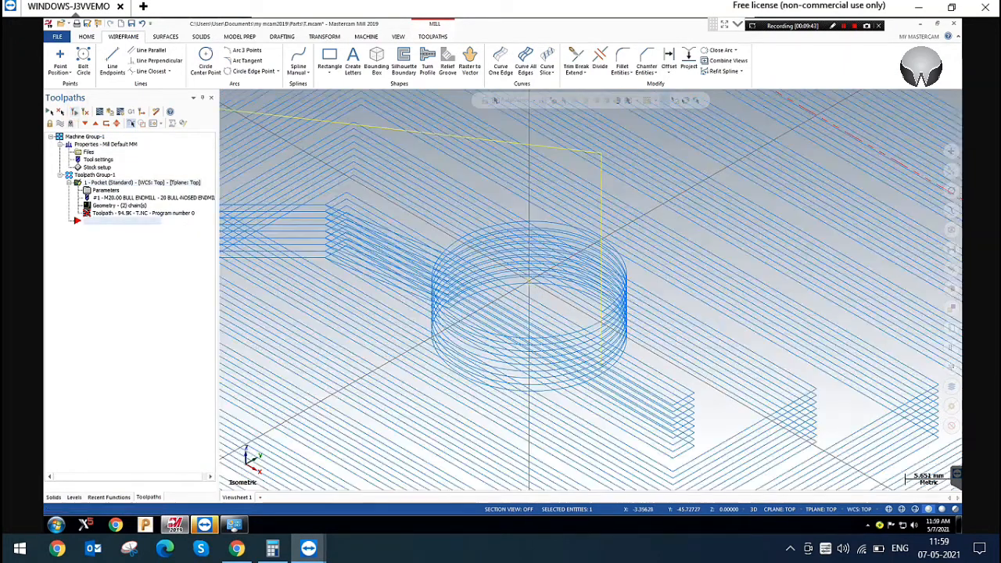
Backplot the pocket toolpath to follow the tool through the helical entry, and close the backplot
left_click(99, 111)
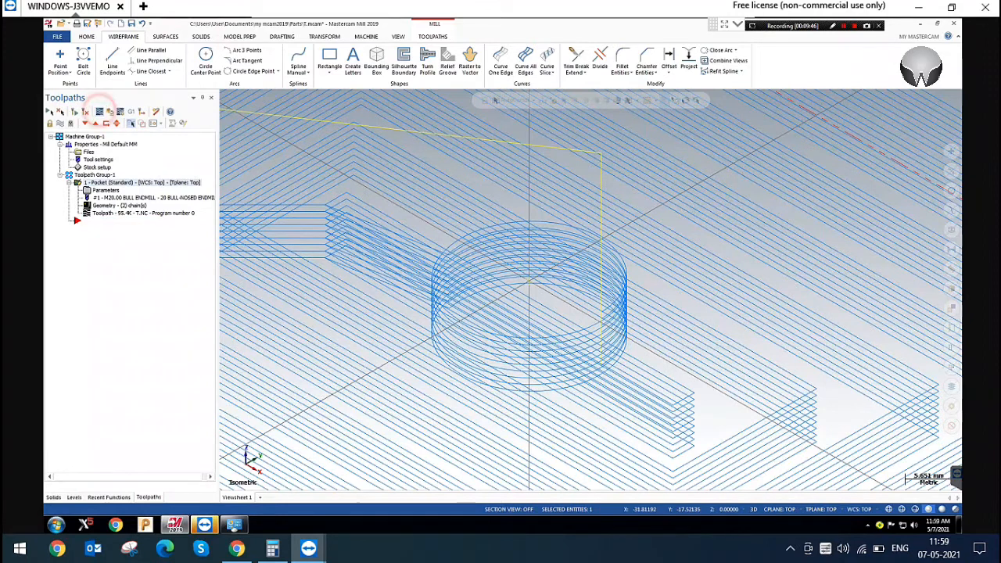
key("s")
key("s")
key("s")
key("s")
key("s")
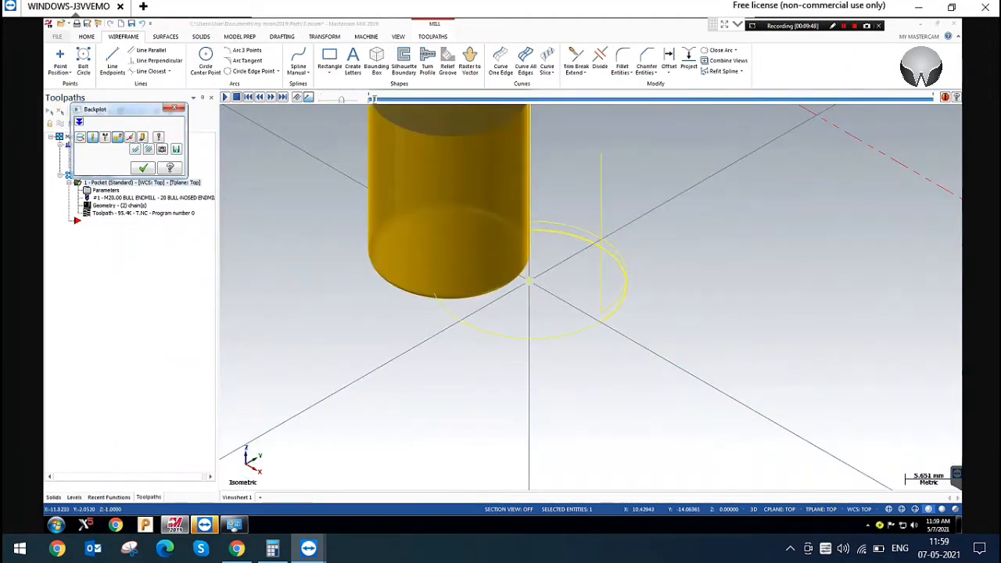
scroll(626, 309, "up", 7)
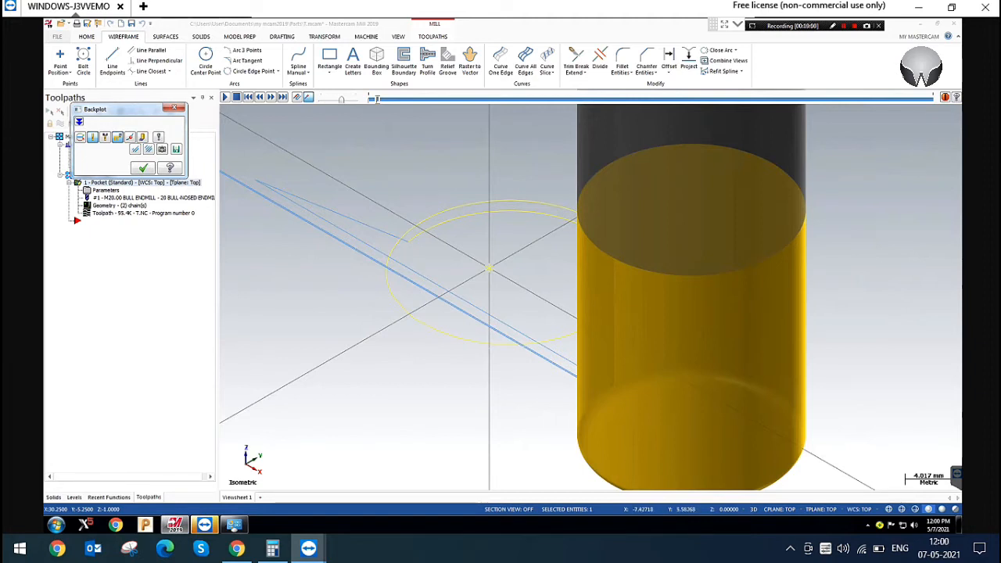
left_click(174, 108)
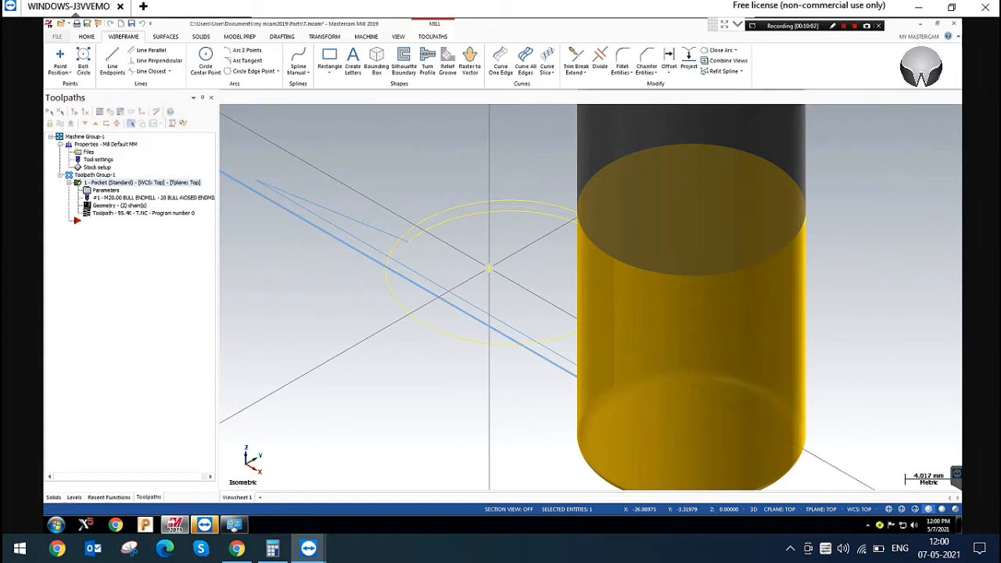
Set the helix entry's plunge angle to 5, regenerate the pocket toolpath, and view the entry from the front and in isometric
left_click(105, 191)
double_click(303, 261)
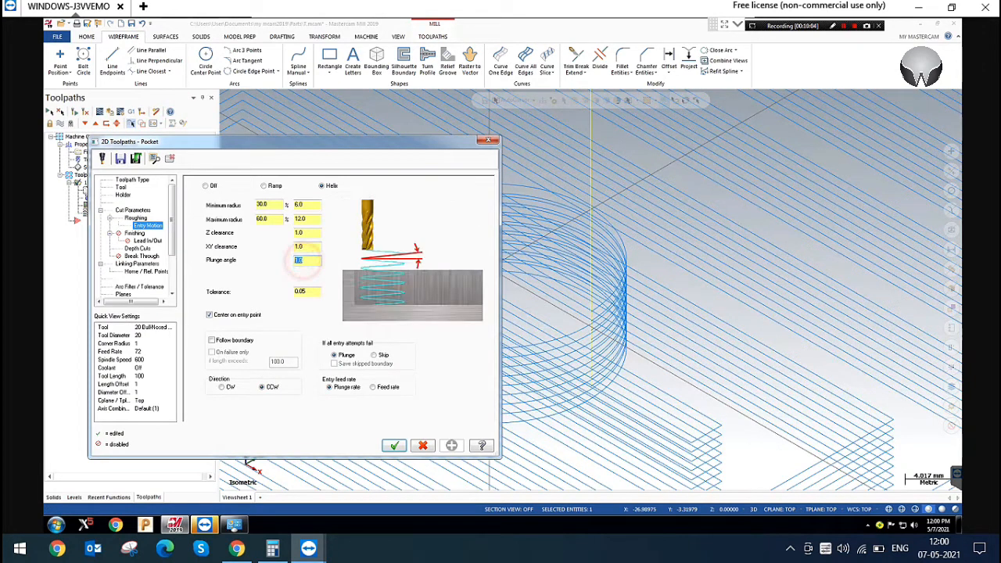
type("5")
key("Return")
left_click(394, 445)
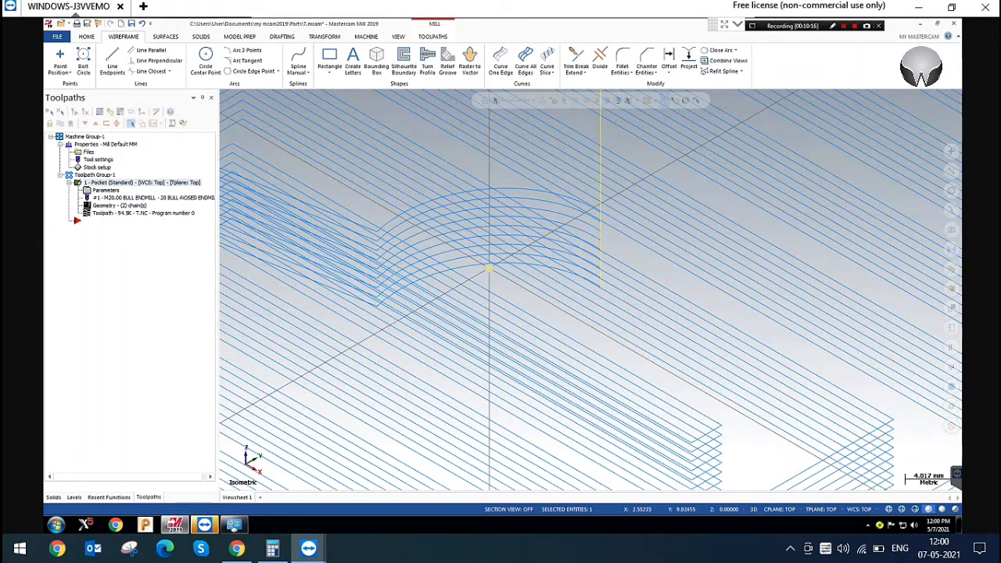
right_click(481, 163)
left_click(528, 224)
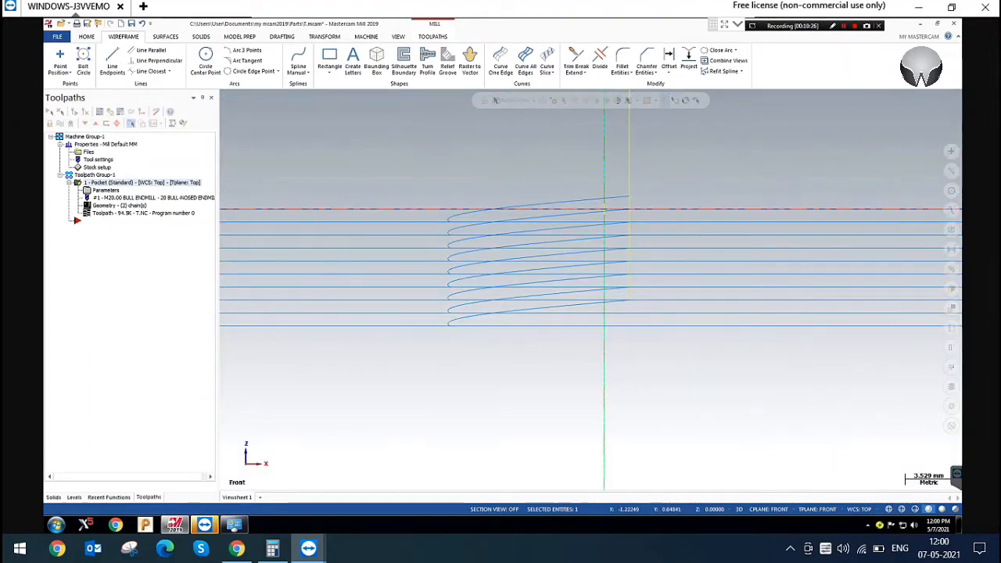
right_click(514, 159)
left_click(561, 242)
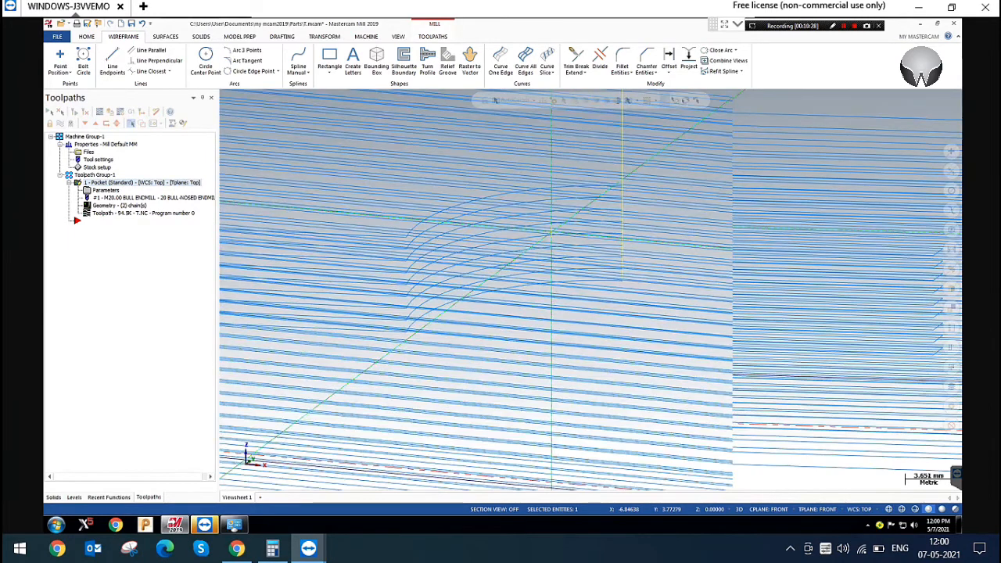
Enable Follow boundary for the helix entry, regenerate the toolpath, and bring the whole pocket into view
left_click(106, 191)
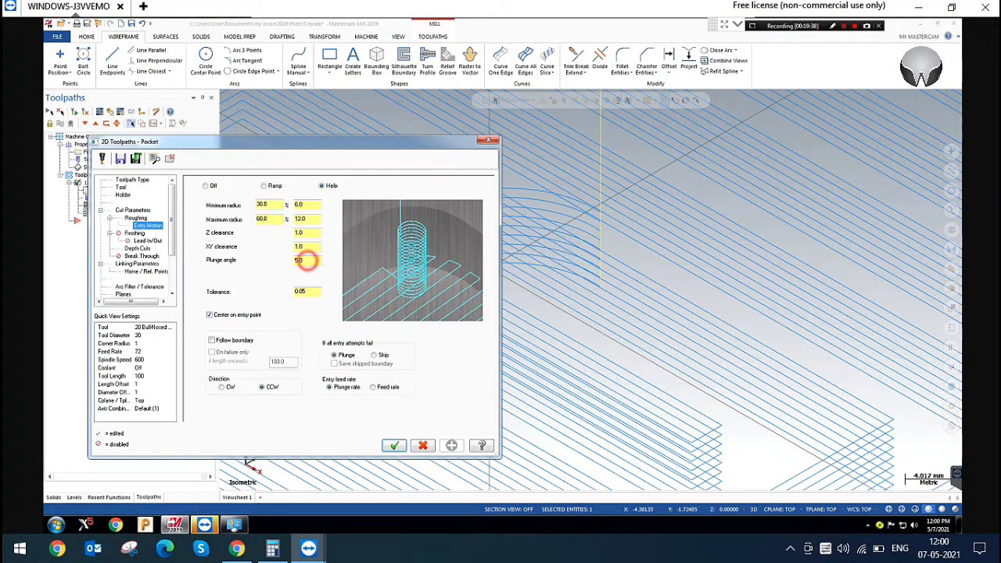
left_click(305, 260)
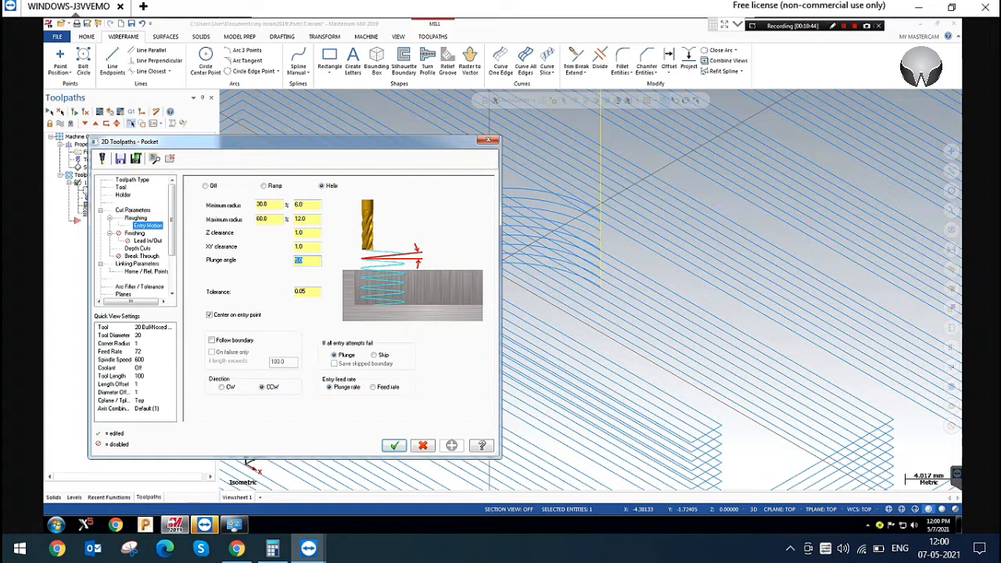
left_click(222, 338)
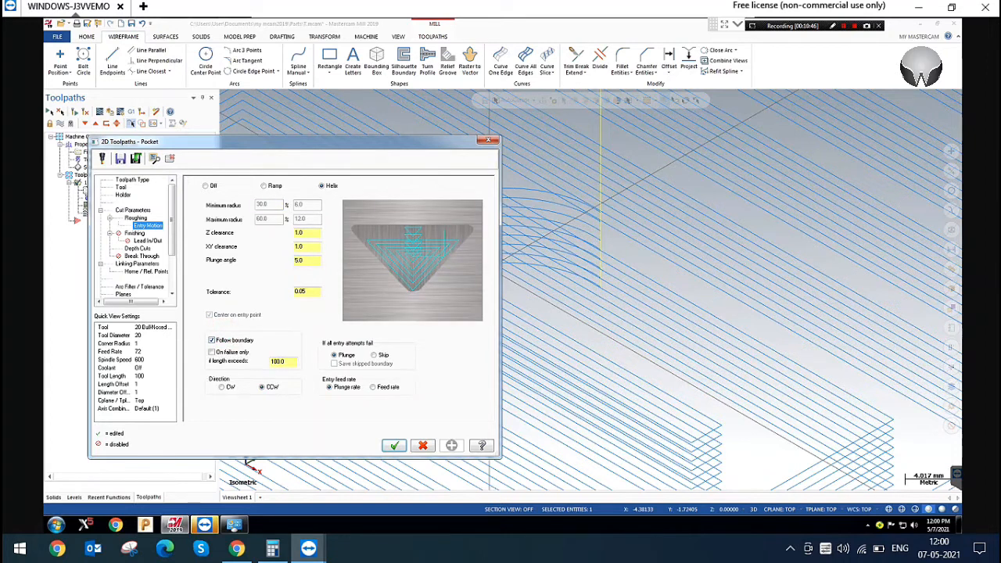
left_click(394, 445)
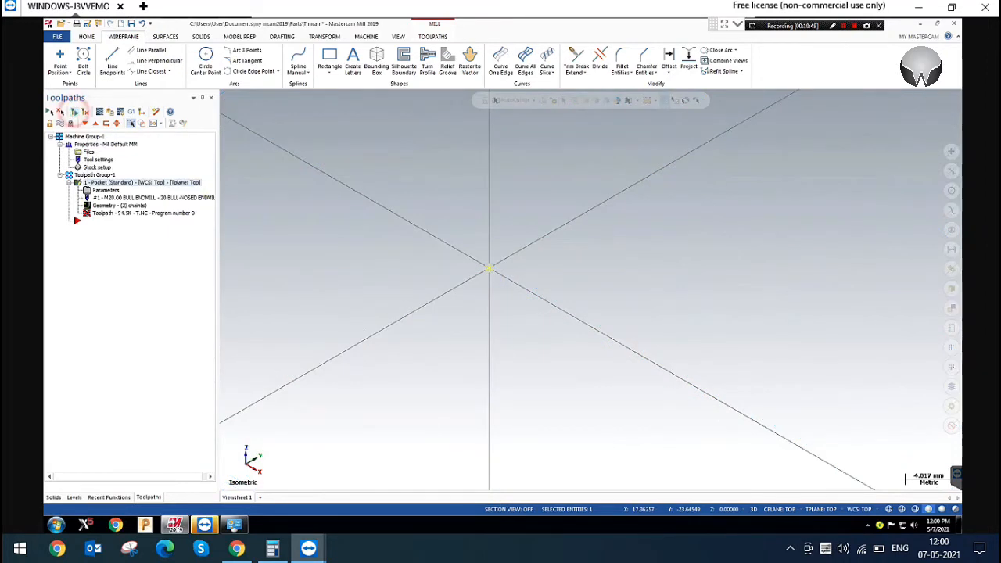
scroll(488, 268, "down", 3)
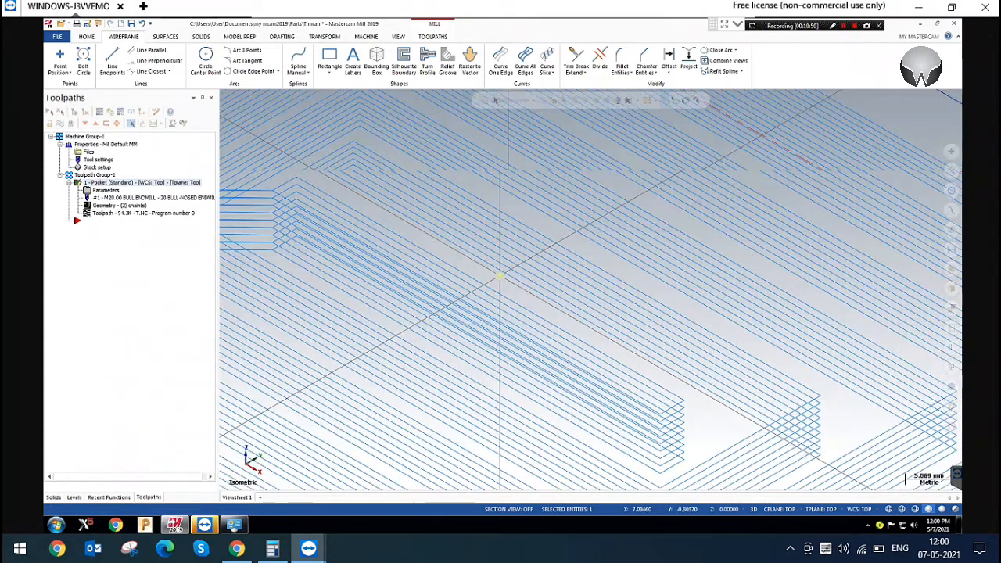
scroll(498, 276, "down", 5)
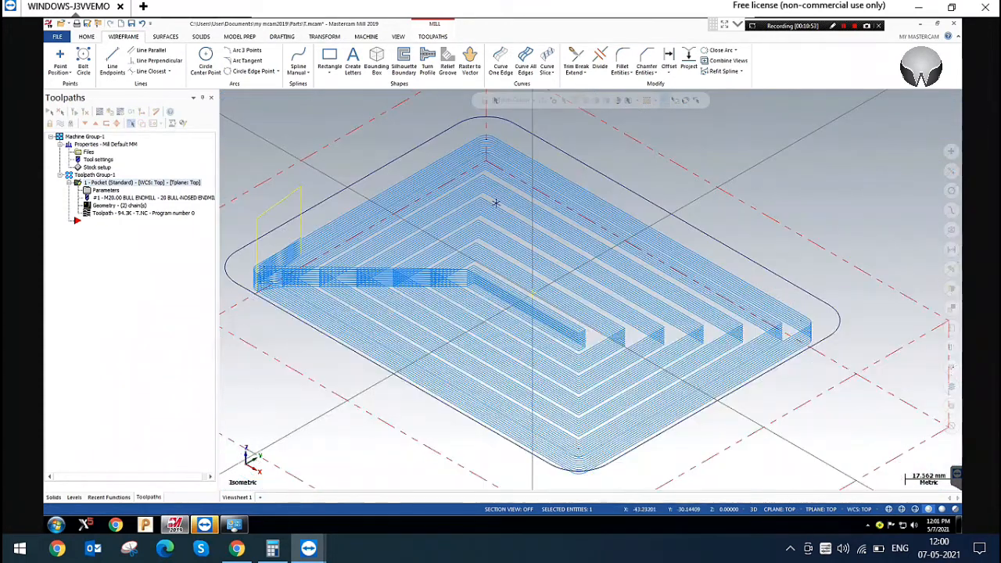
scroll(414, 299, "down", 2)
left_click(300, 227)
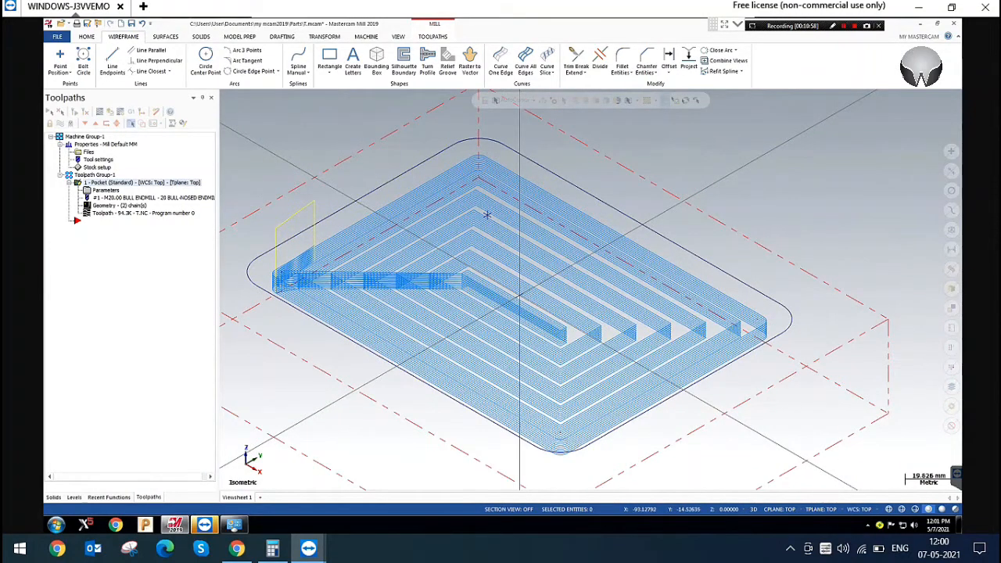
Backplot the pocket toolpath in front view to follow the tool's entry, close the backplot, and return to isometric view
left_click(100, 112)
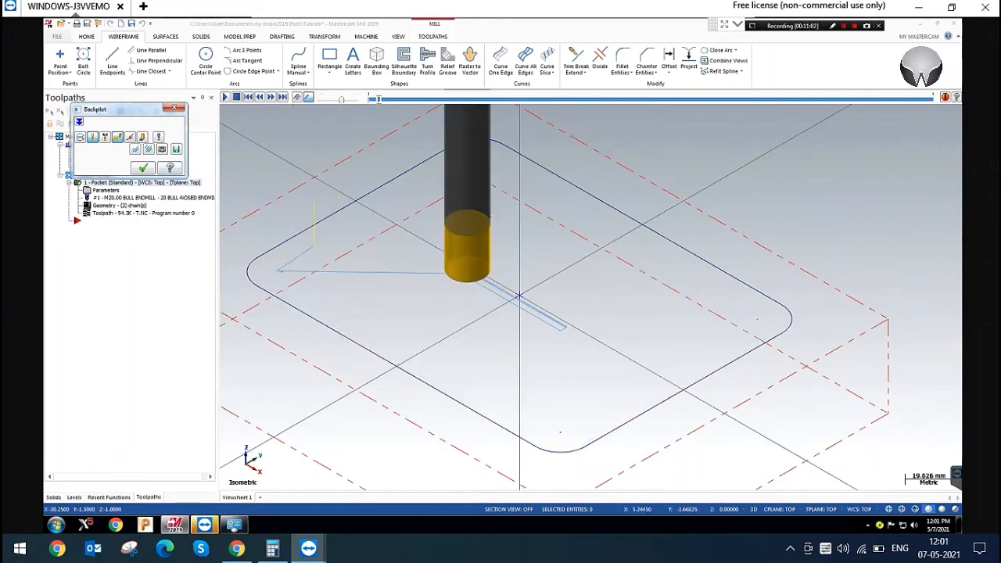
scroll(501, 214, "up", 3)
right_click(501, 214)
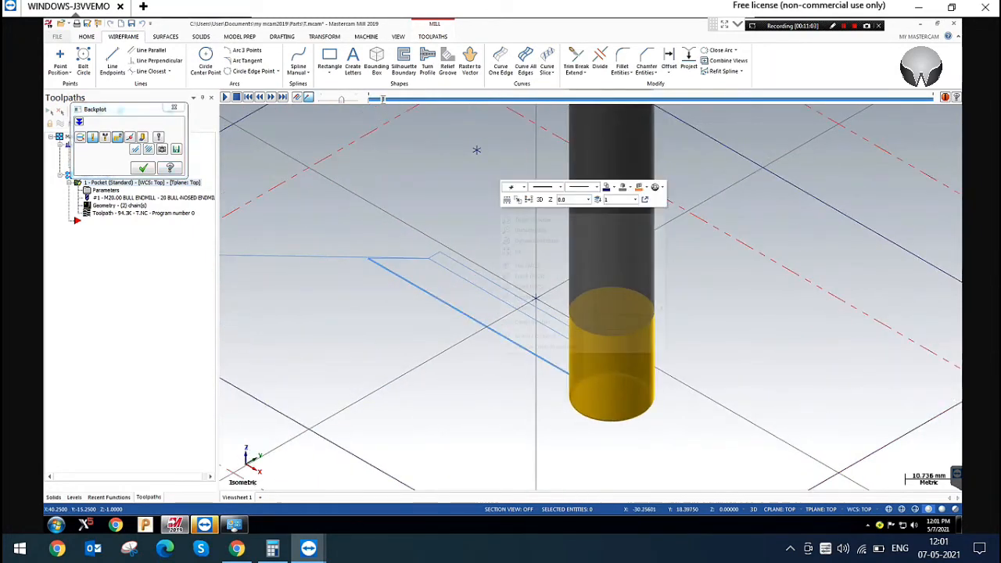
left_click(528, 276)
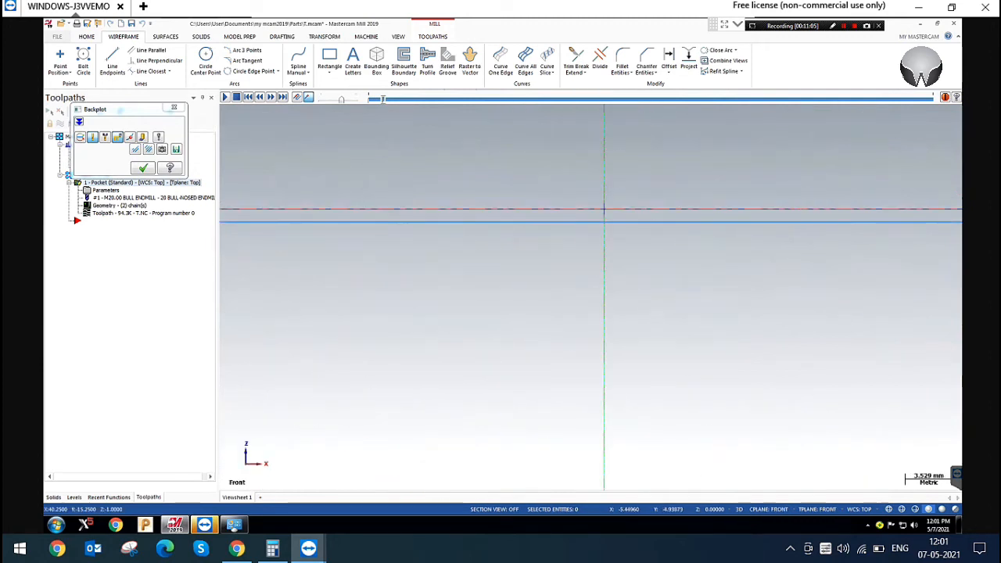
scroll(454, 285, "down", 8)
scroll(685, 255, "up", 8)
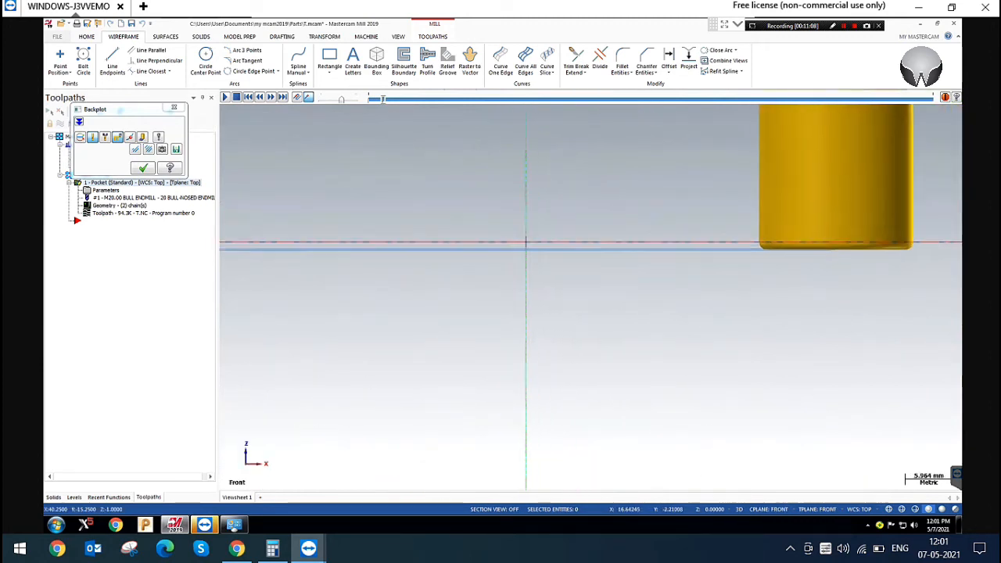
scroll(816, 249, "down", 1)
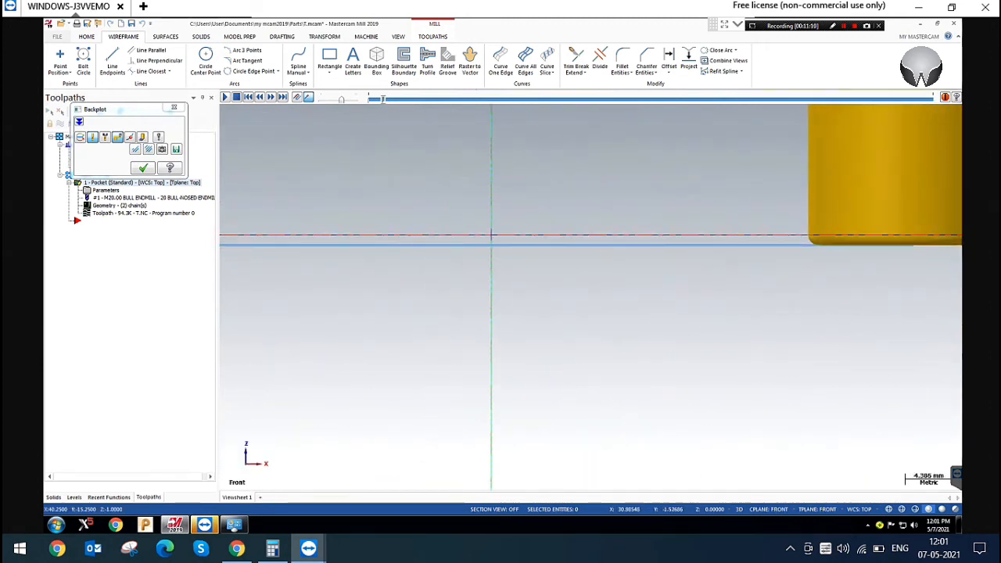
scroll(816, 251, "down", 7)
key("s")
key("s")
key("s")
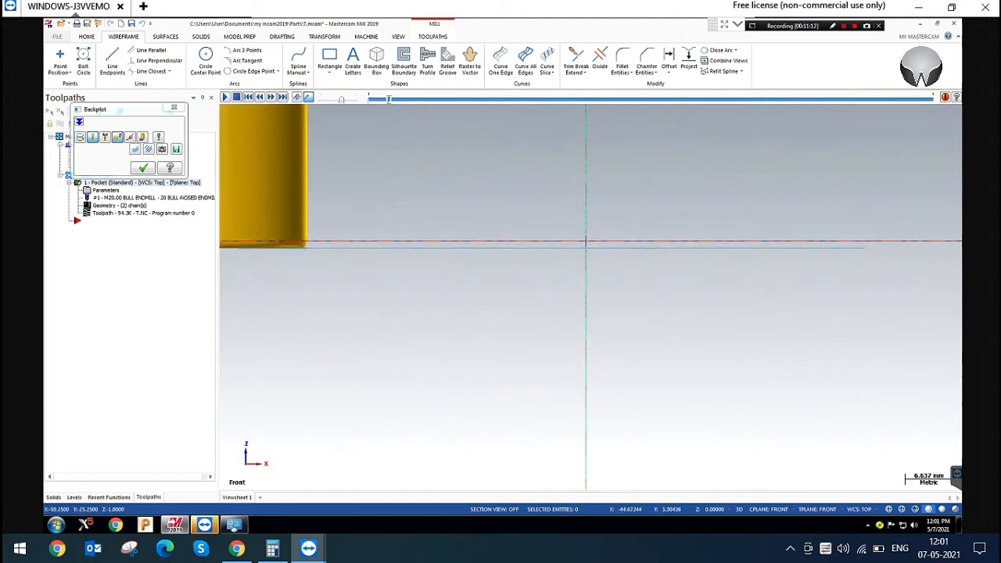
key("s")
left_click(171, 108)
scroll(291, 305, "down", 7)
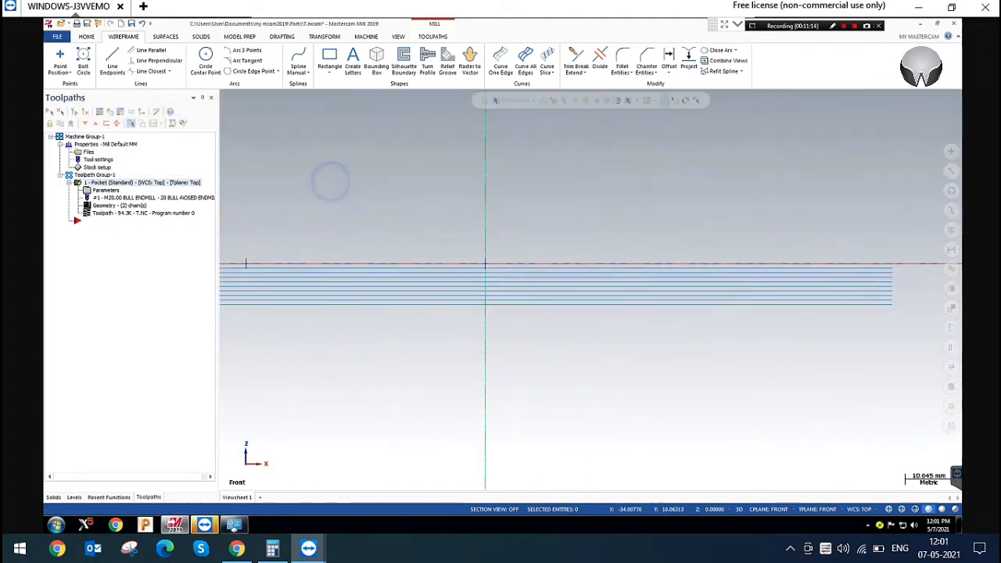
right_click(330, 182)
left_click(368, 264)
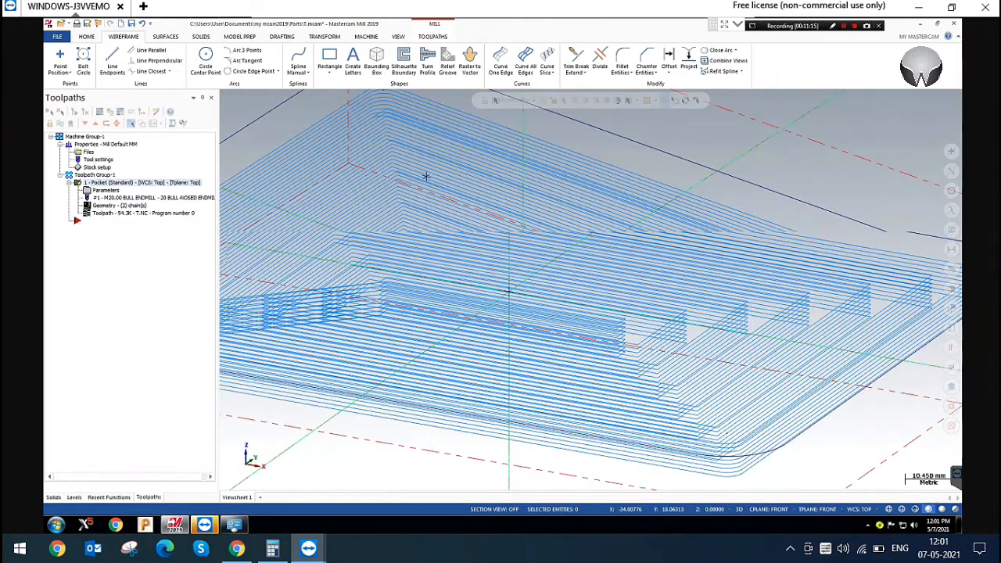
Draw a horizontal line about 144 mm long in the empty area beside the pocket, in top view
right_click(291, 120)
left_click(326, 169)
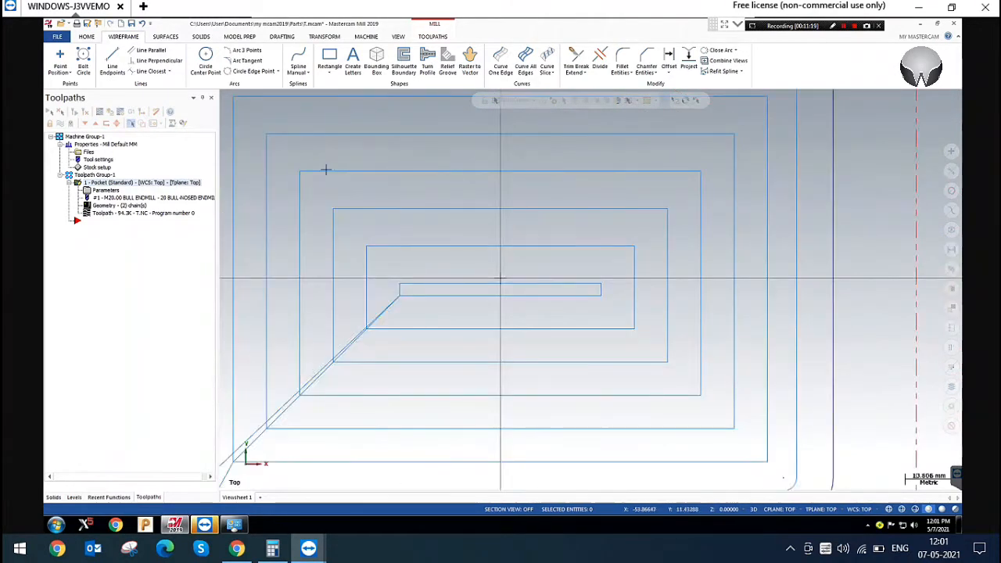
scroll(322, 190, "down", 6)
scroll(667, 195, "up", 3)
left_click(668, 196)
scroll(663, 229, "down", 1)
left_click(663, 229)
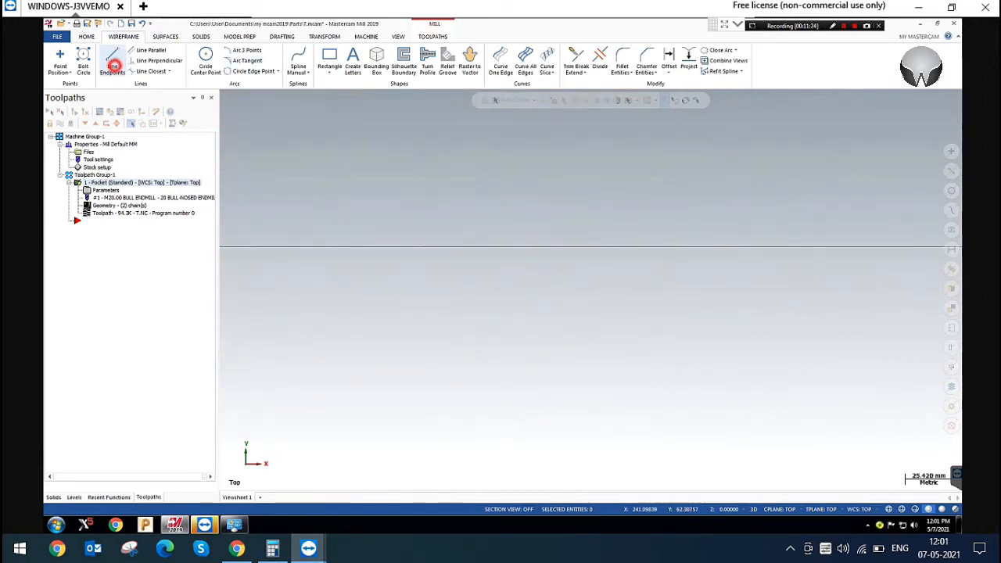
left_click(112, 56)
left_click(295, 315)
left_click(555, 315)
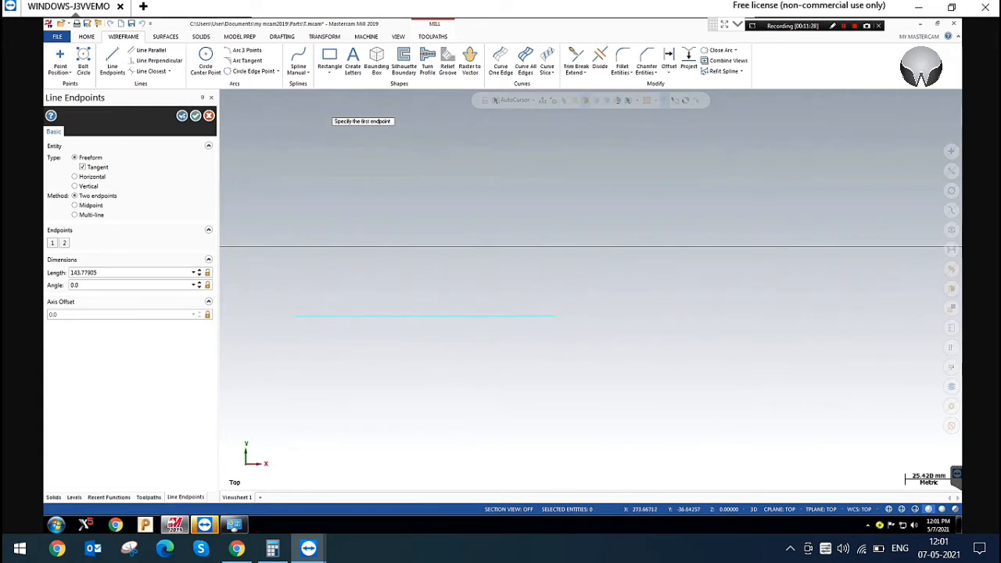
left_click(196, 115)
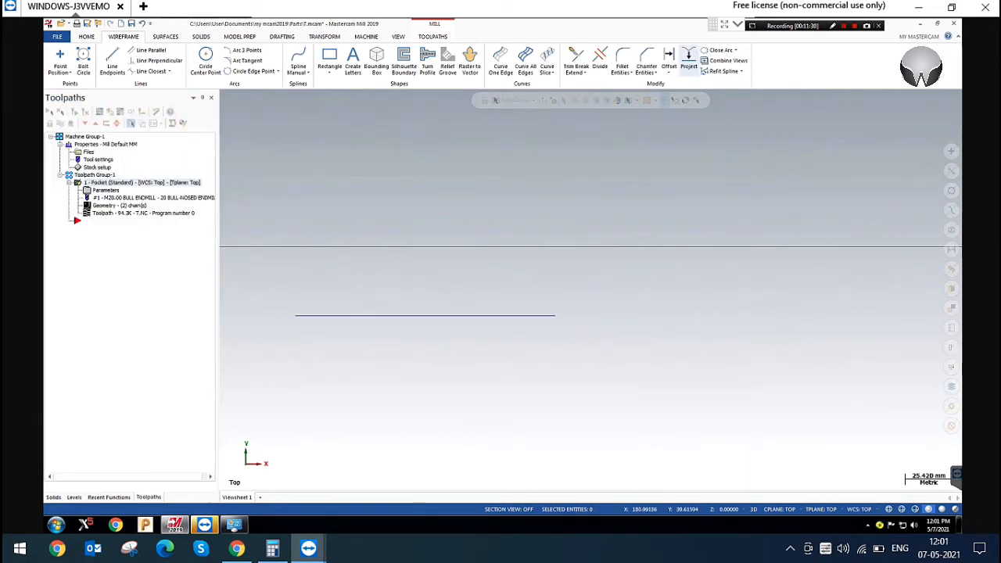
Offset a copy of the horizontal line 25 mm upward
left_click(669, 59)
left_click(440, 315)
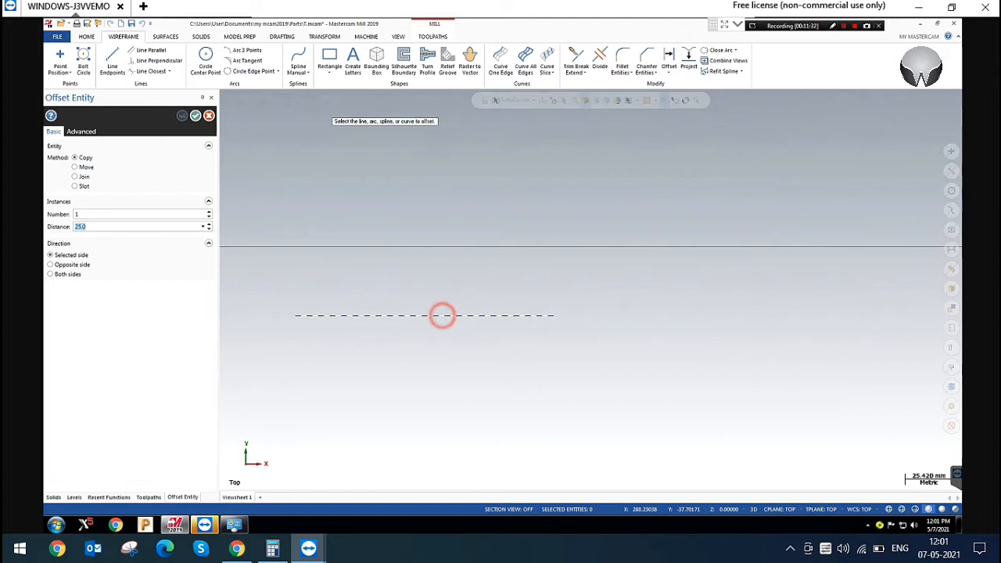
left_click(453, 268)
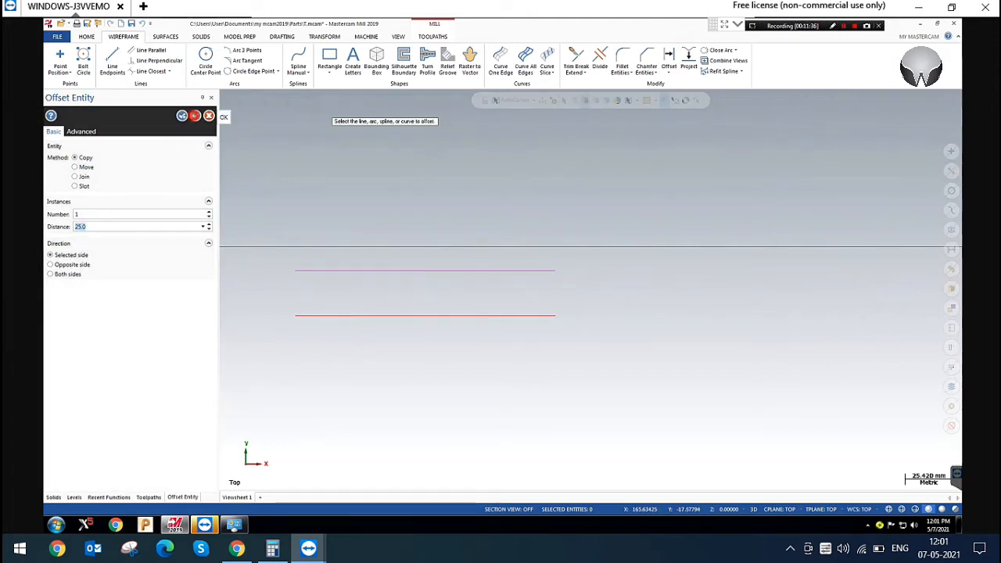
left_click(196, 116)
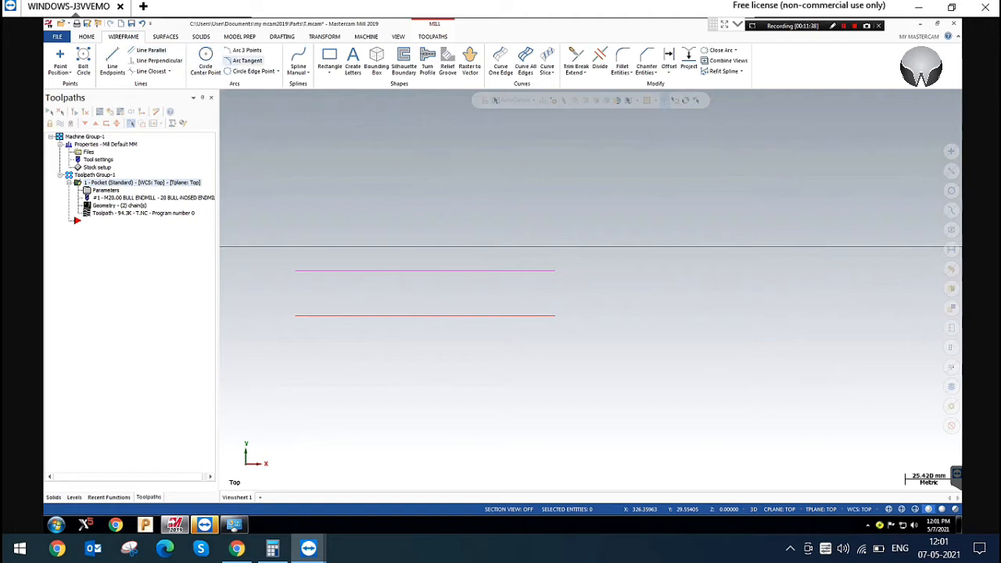
Draw a three-point arc with a radius of about 53 mm joining the right ends of the two parallel lines
left_click(246, 50)
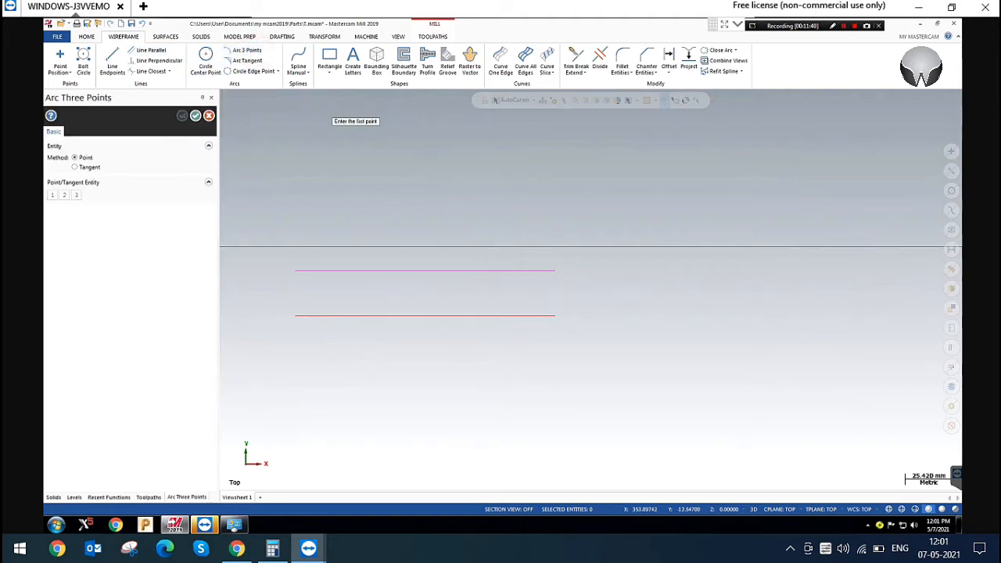
left_click(555, 270)
left_click(617, 203)
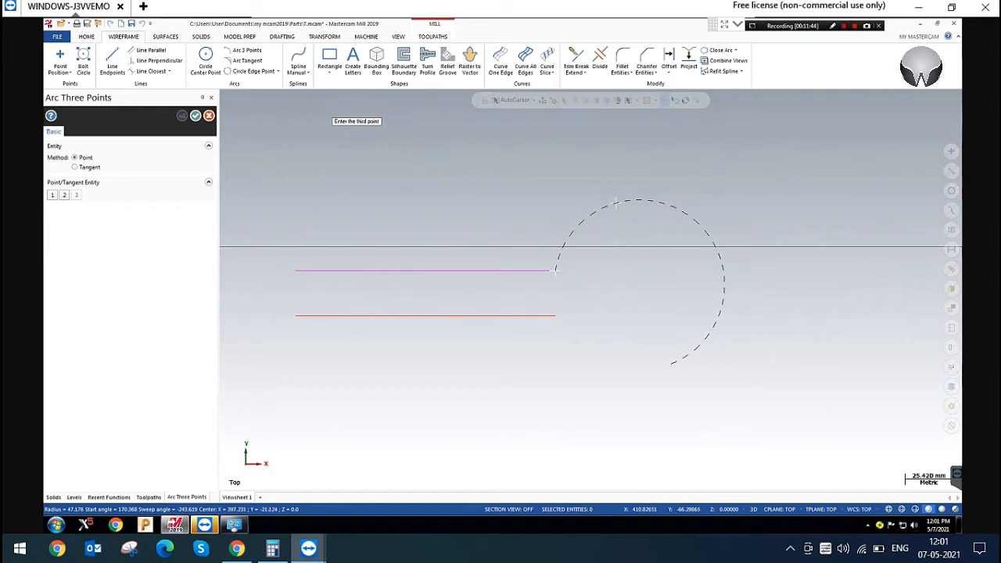
left_click(554, 317)
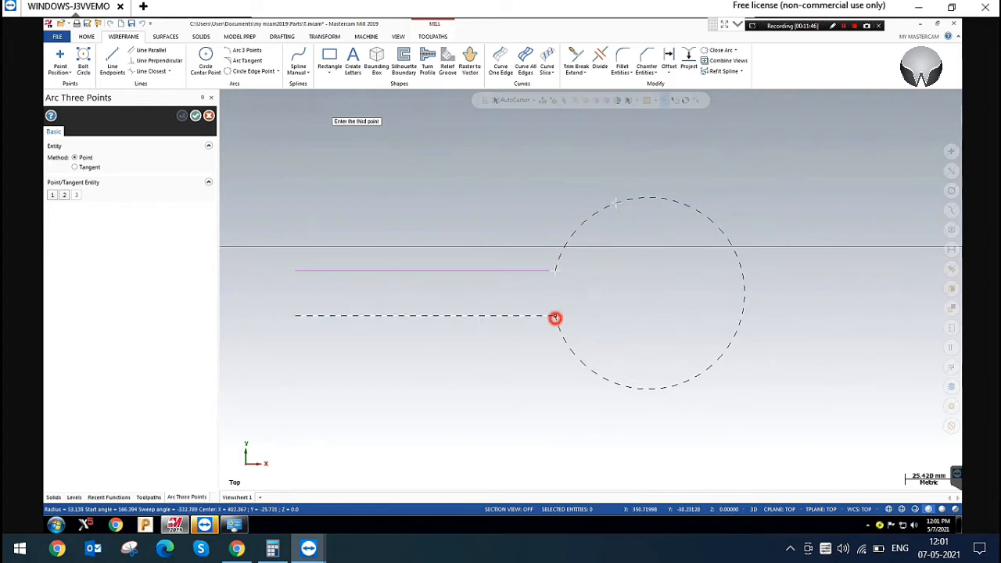
scroll(621, 290, "down", 2)
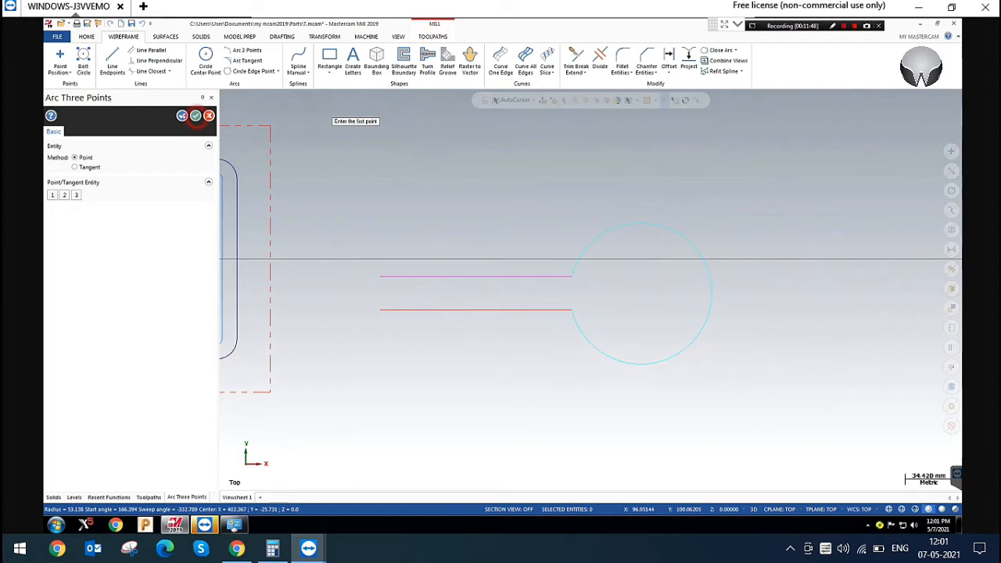
left_click(195, 115)
Close the keyhole outline with a line joining the left ends of the two parallel lines
left_click(112, 63)
left_click(381, 276)
left_click(380, 309)
left_click(195, 115)
Duplicate the pocket toolpath operation at the end of the toolpath group
scroll(438, 162, "down", 2)
right_click(139, 182)
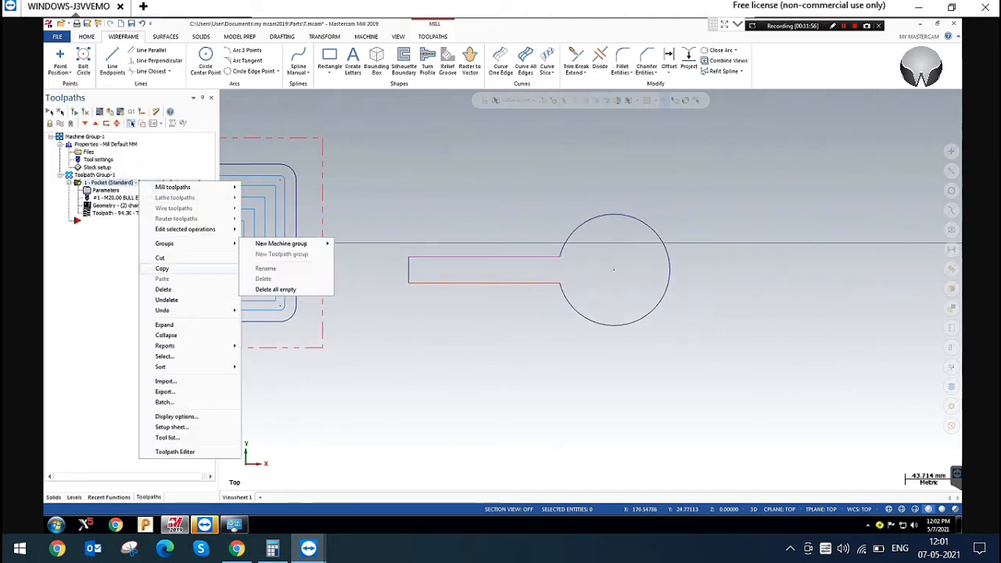
left_click(174, 269)
right_click(110, 221)
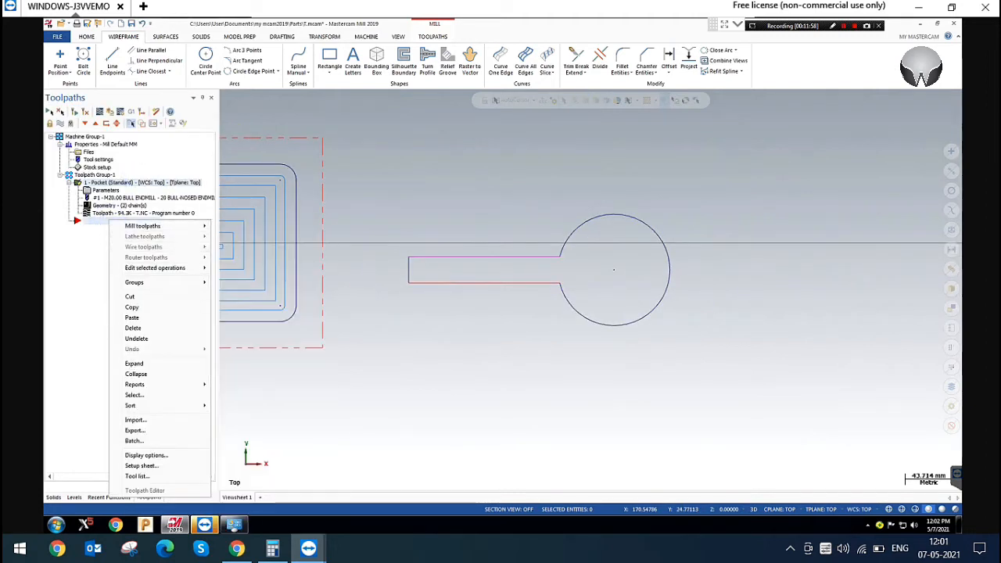
left_click(131, 318)
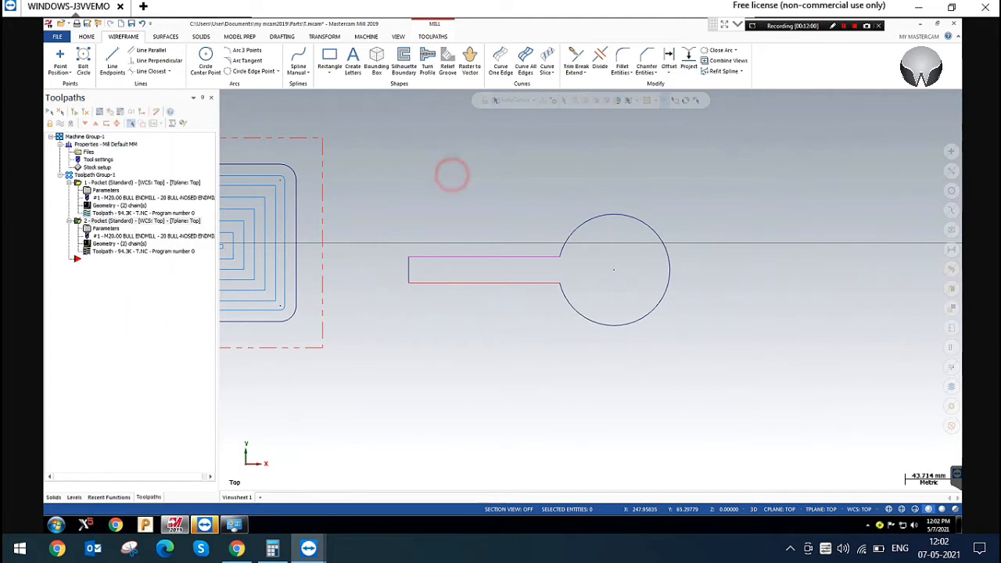
Replace the copied pocket operation's chains with the keyhole outline and regenerate its toolpath
left_click(110, 243)
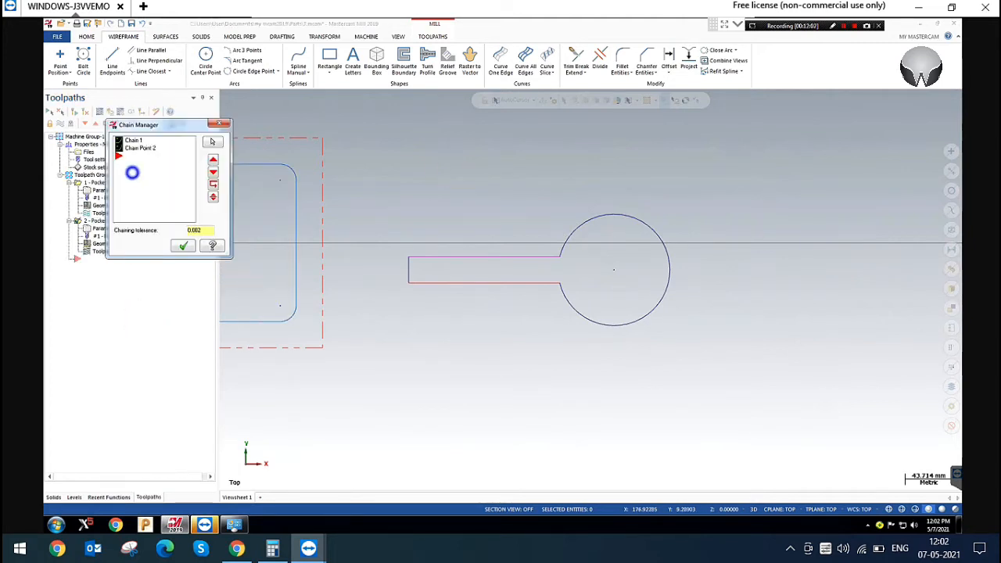
right_click(132, 173)
left_click(170, 201)
left_click(438, 257)
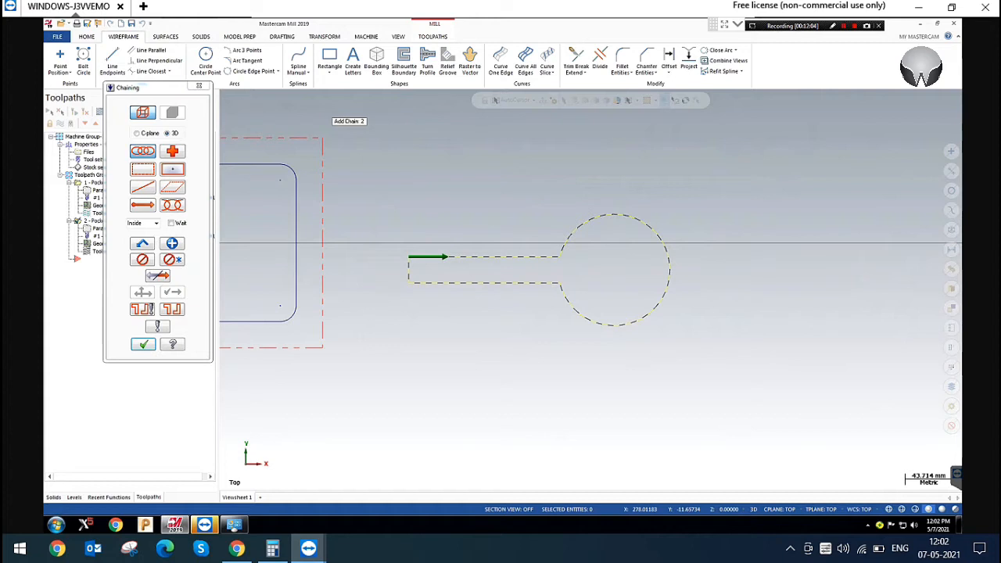
left_click(145, 342)
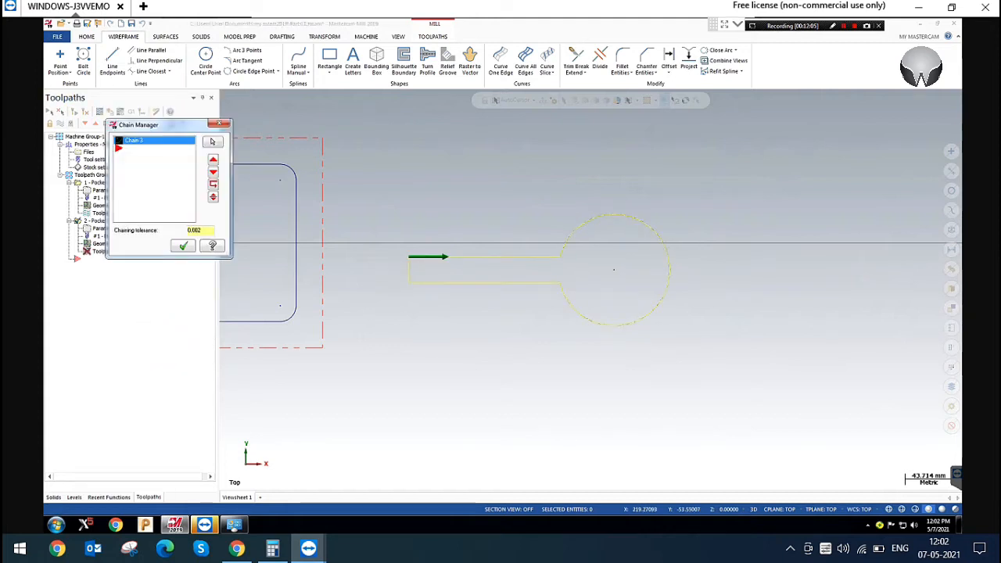
left_click(182, 246)
left_click(73, 112)
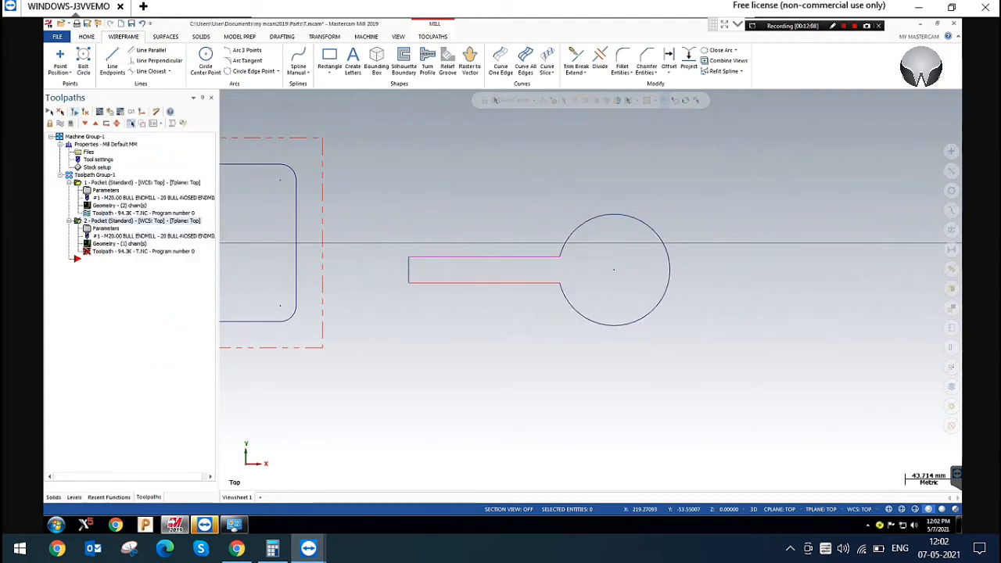
Display the keyhole toolpath in isometric view and backplot the tool's entry into the circular area
scroll(650, 268, "up", 1)
scroll(654, 268, "up", 2)
right_click(777, 160)
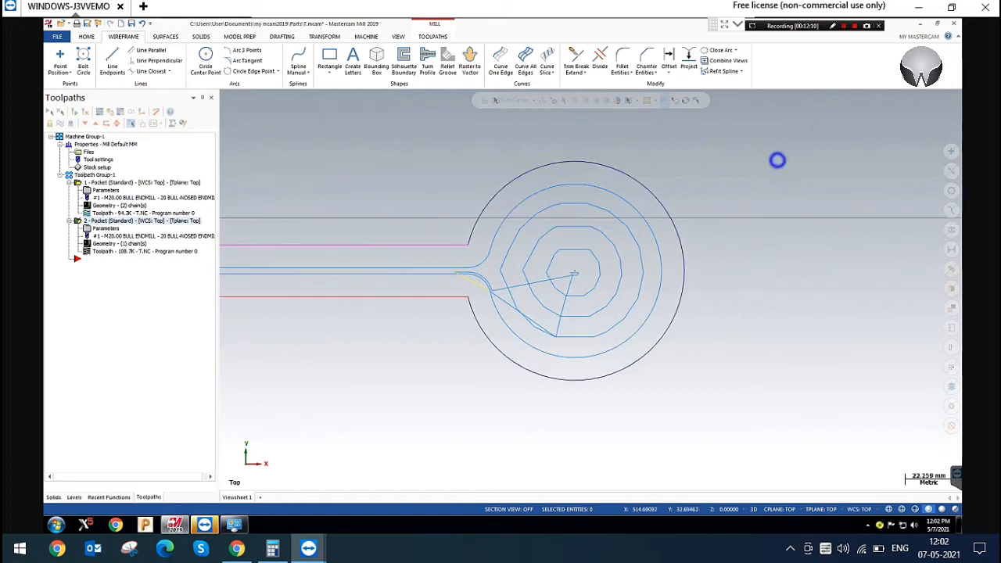
left_click(802, 244)
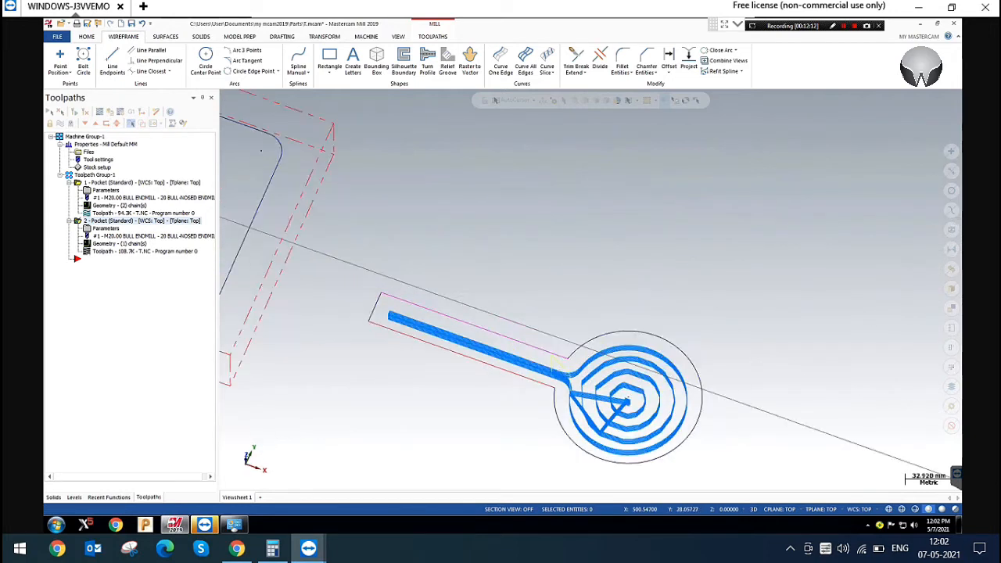
scroll(650, 426, "up", 6)
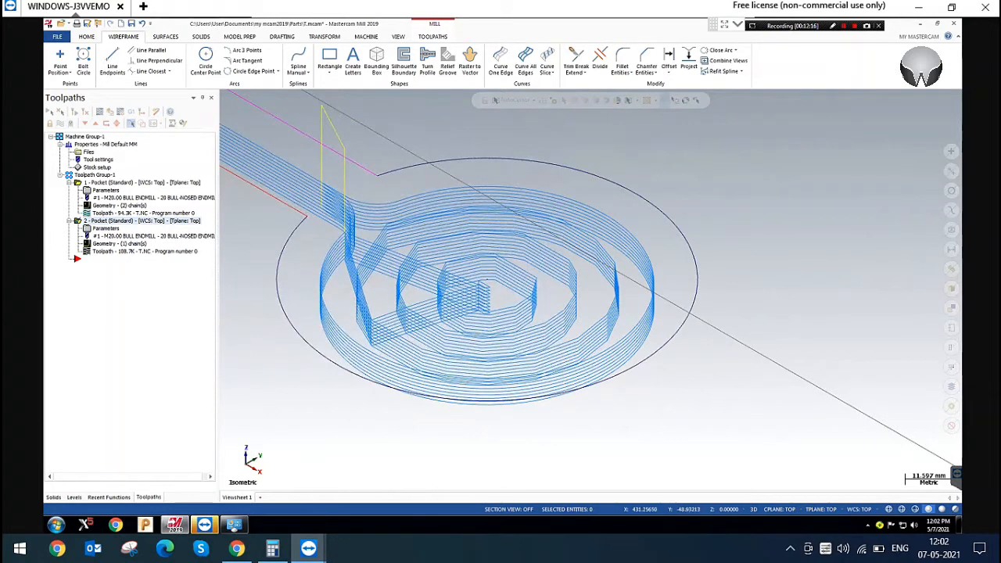
left_click(101, 111)
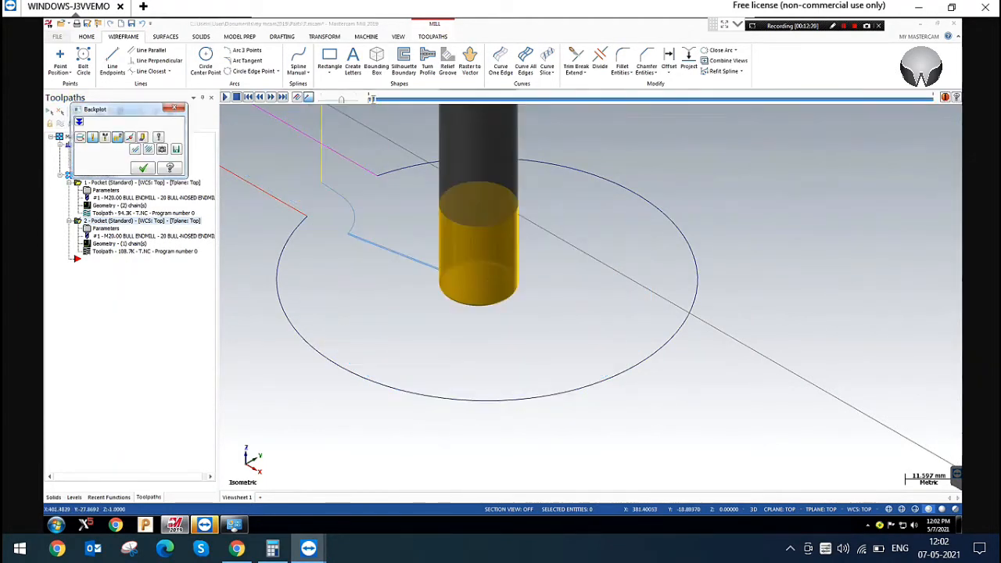
Examine the backplotted entry move at the keyhole's neck from a rotated angle and close the backplot
right_click(377, 153)
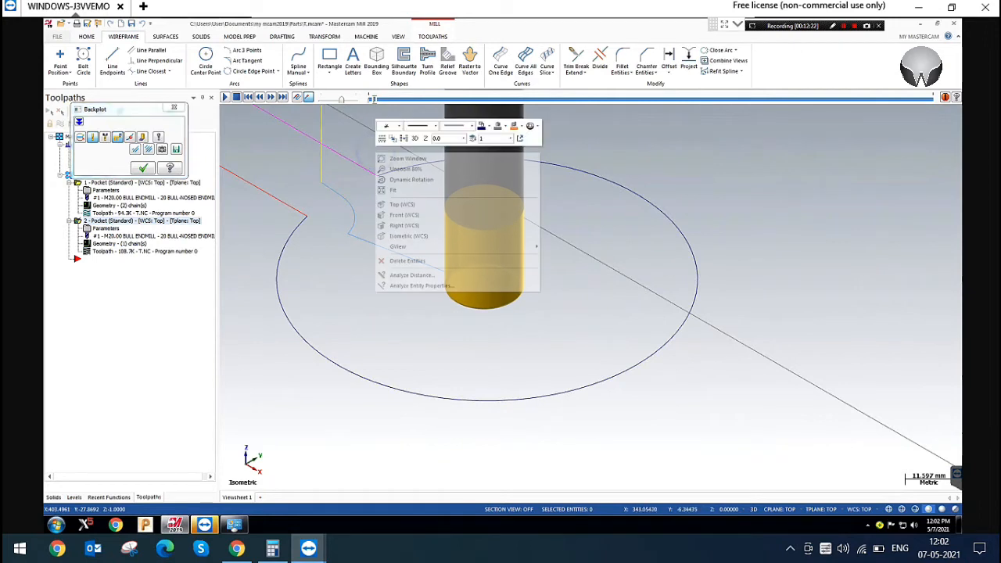
left_click(423, 179)
left_click(287, 226)
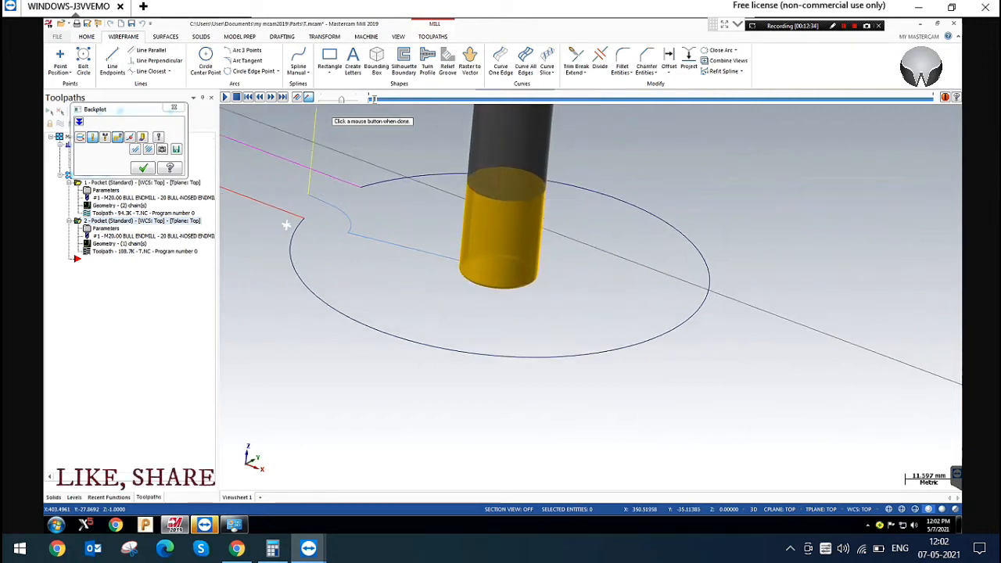
left_click(311, 216)
scroll(672, 283, "down", 4)
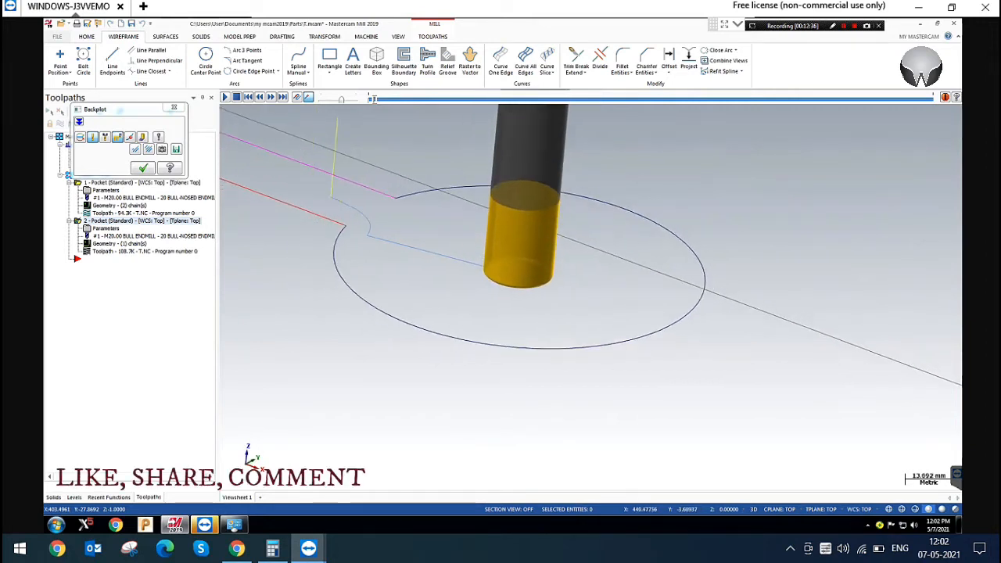
scroll(669, 286, "down", 5)
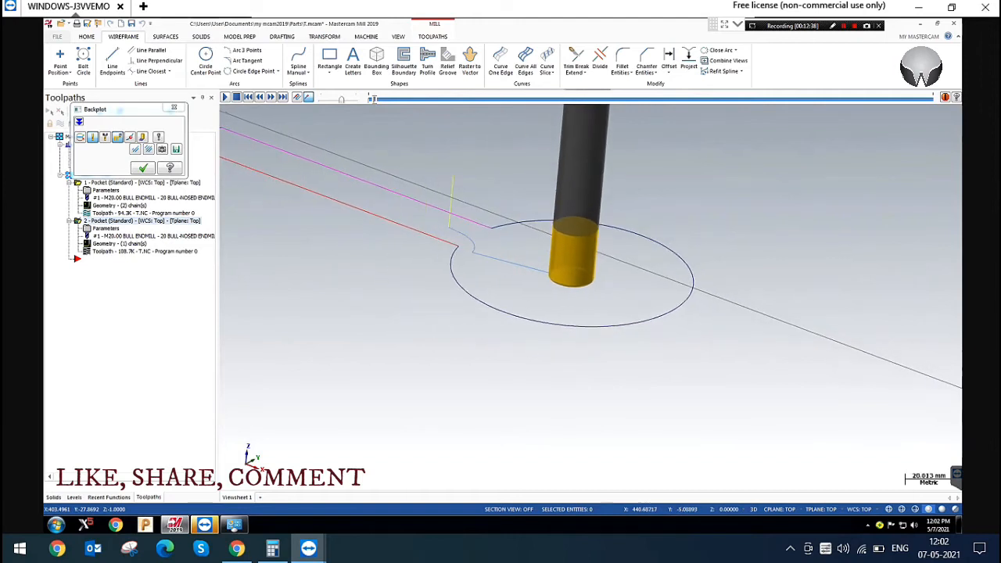
left_click(173, 108)
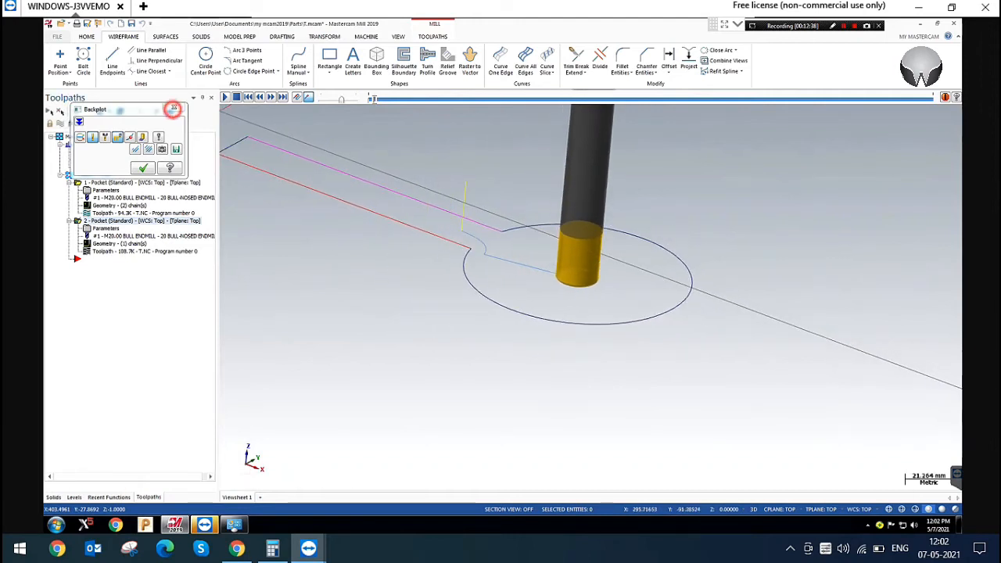
Return to isometric view and bring both the rectangular pocket and the keyhole pocket into view
right_click(769, 171)
left_click(793, 256)
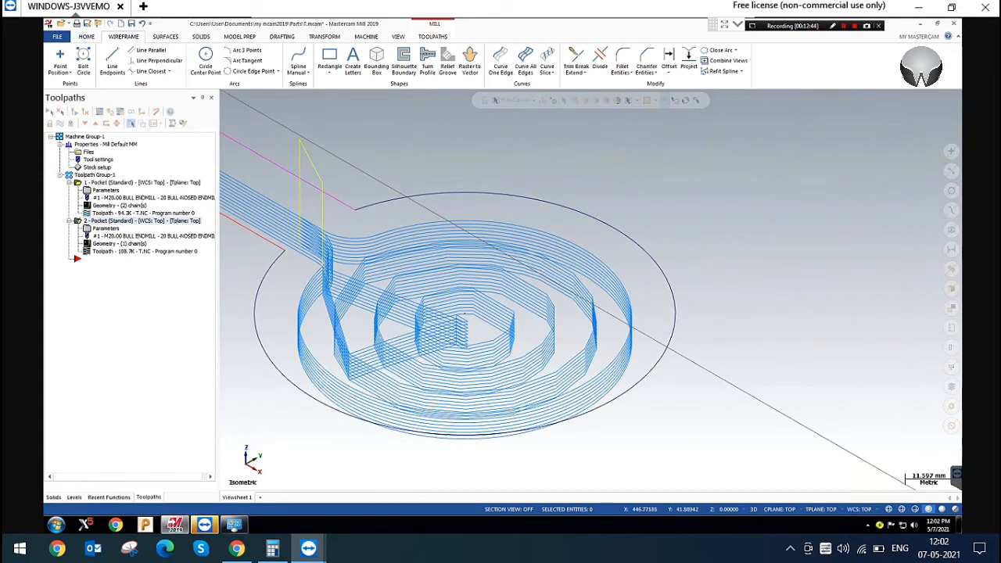
scroll(784, 294, "down", 10)
scroll(716, 326, "down", 5)
scroll(508, 301, "down", 2)
scroll(359, 119, "up", 5)
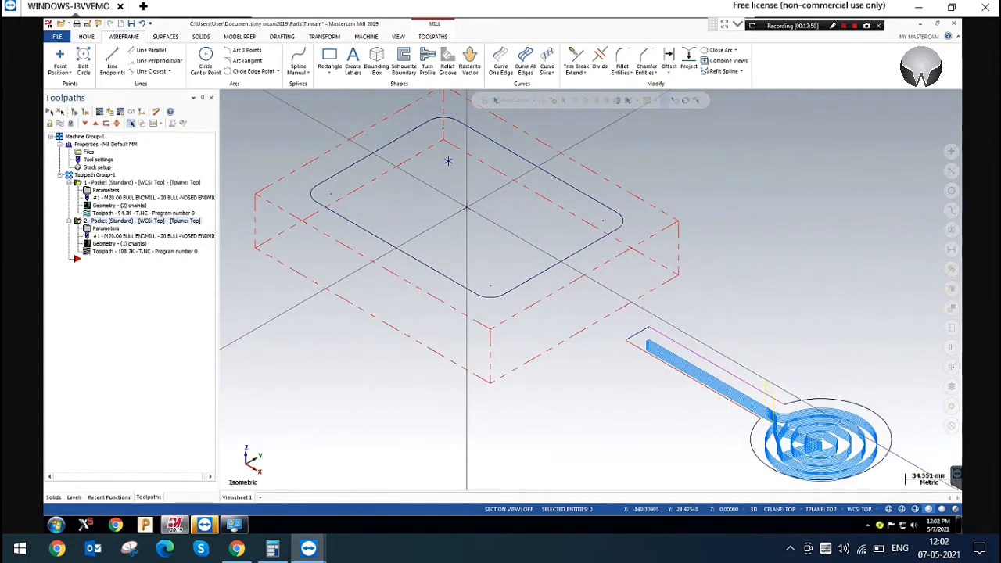
In the rectangular pocket's helix entry settings, enable On failure only for Follow boundary and set the length limit to 20
left_click(113, 183)
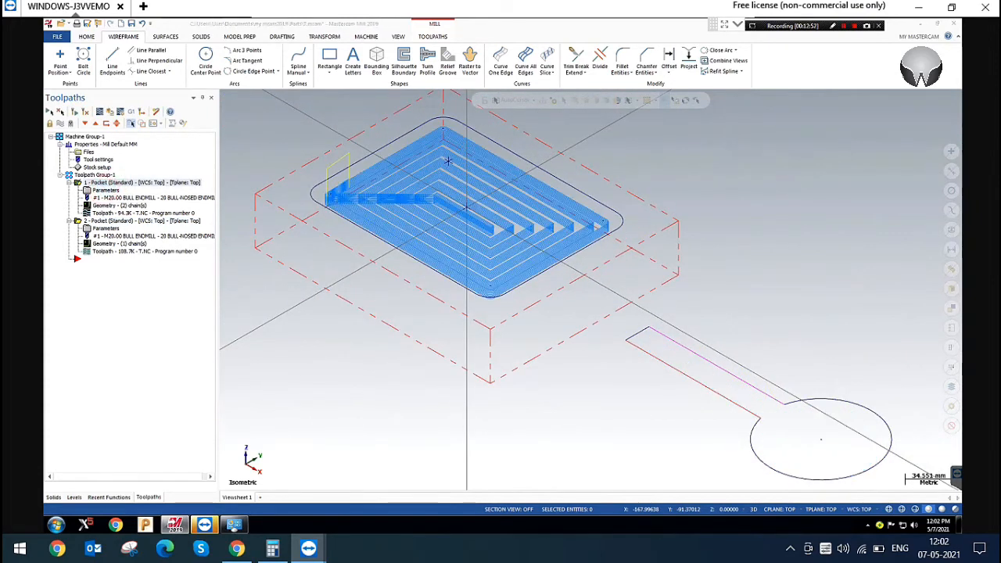
left_click(105, 190)
left_click_drag(356, 143, 406, 120)
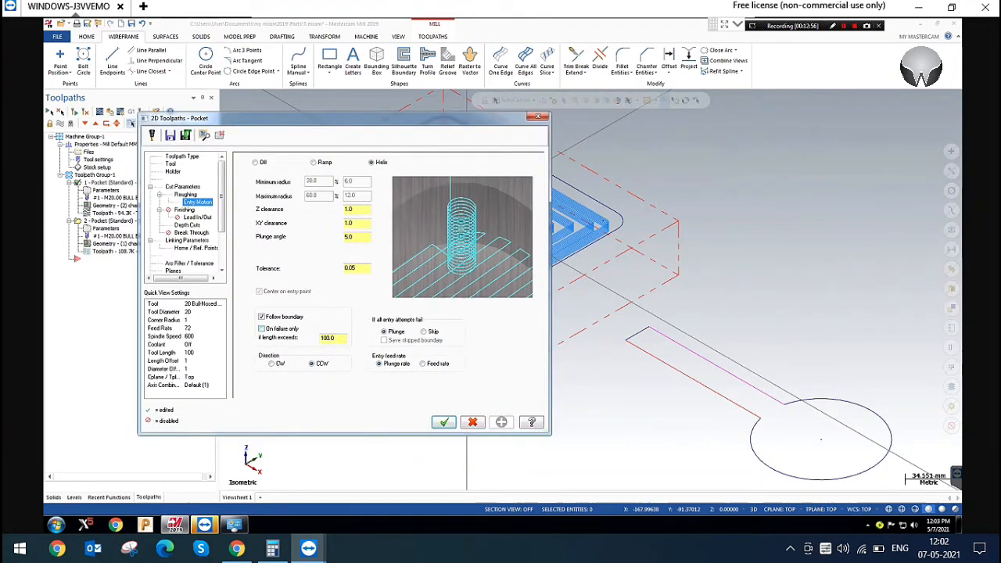
double_click(329, 337)
left_click(275, 317)
left_click(284, 317)
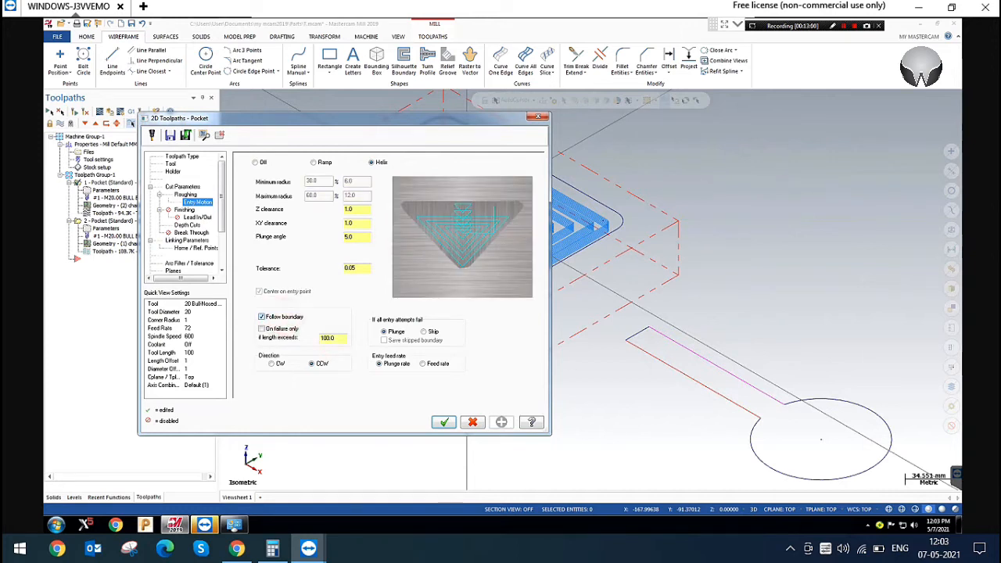
left_click(262, 328)
left_click(331, 338)
double_click(331, 338)
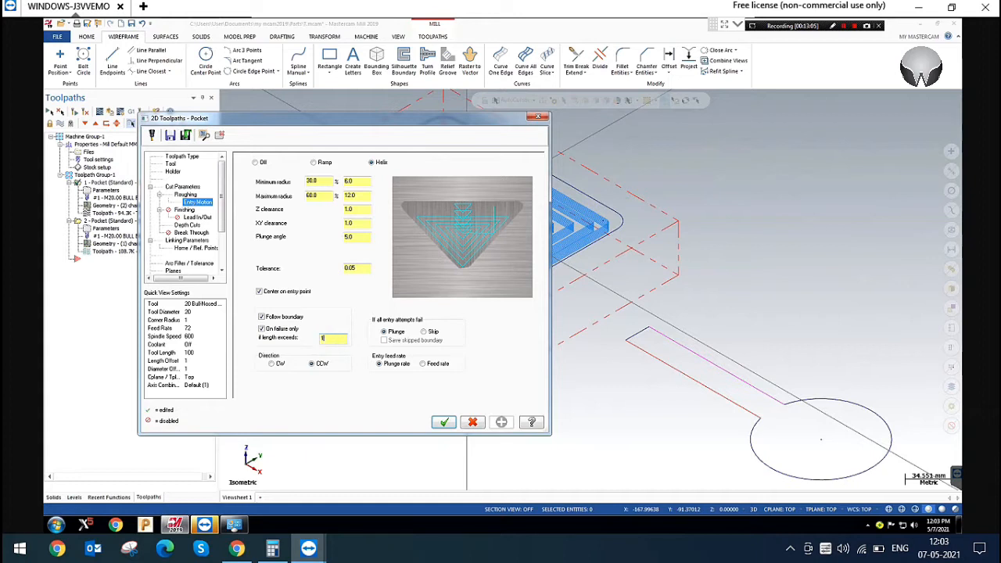
type("20.0")
double_click(331, 339)
Disable Follow boundary for the rectangular pocket, regenerate its toolpath, and inspect the helical entry at the centre
left_click(280, 319)
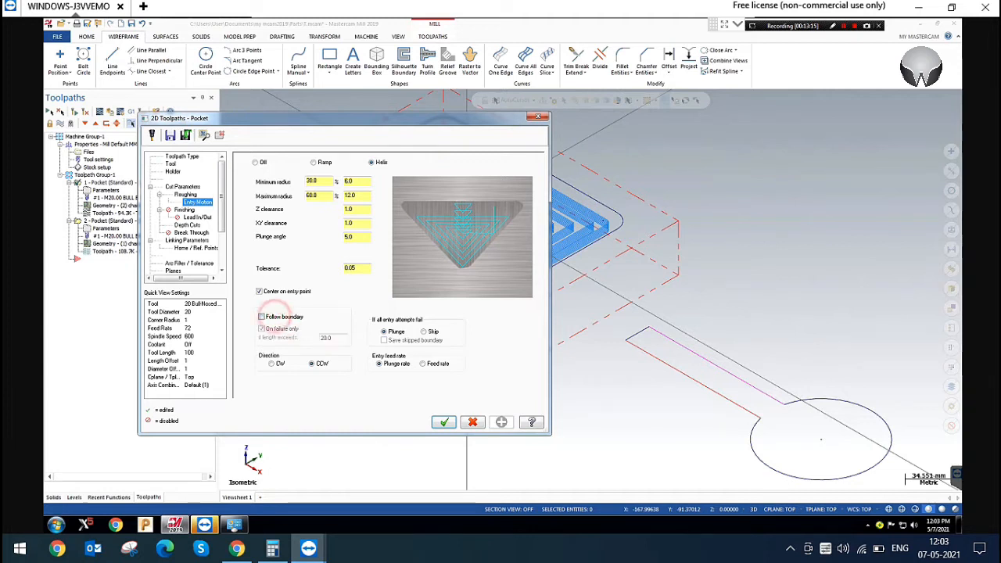
left_click(444, 423)
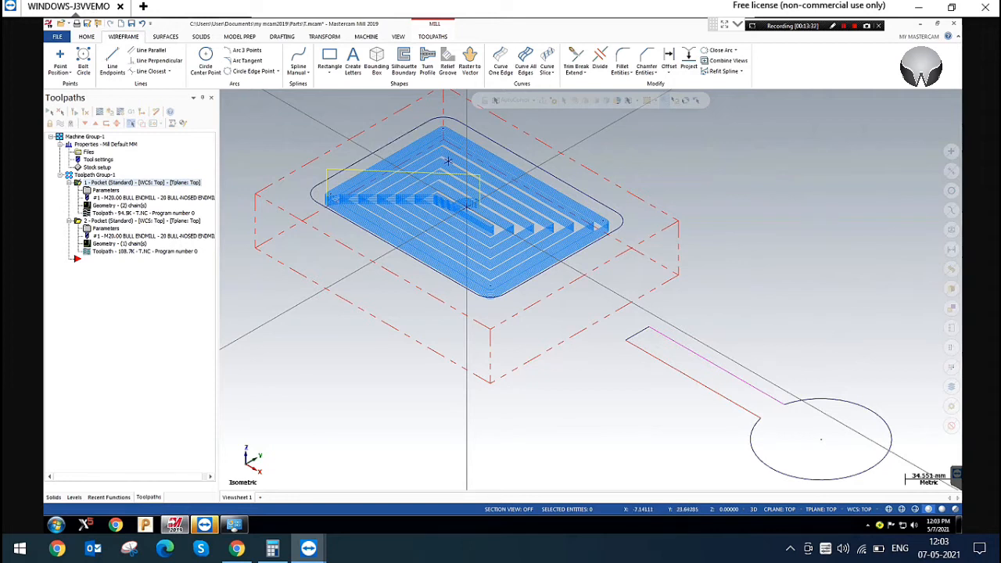
scroll(467, 205, "up", 3)
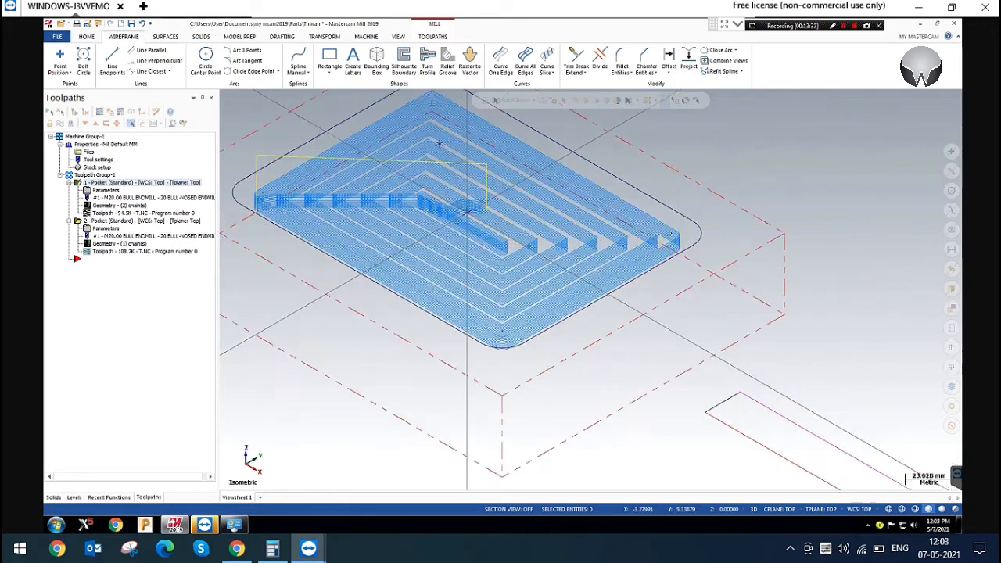
scroll(466, 210, "up", 4)
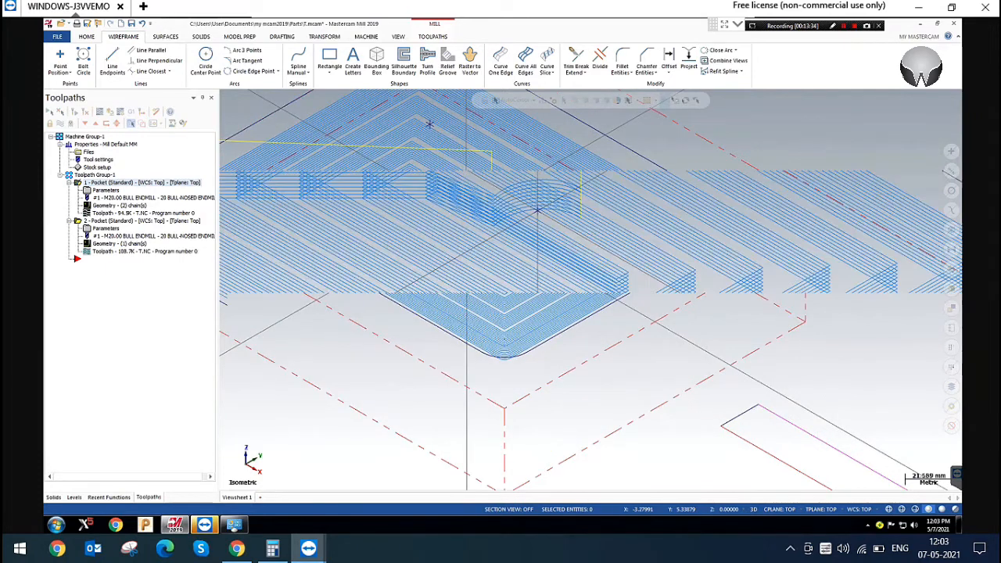
scroll(536, 210, "down", 2)
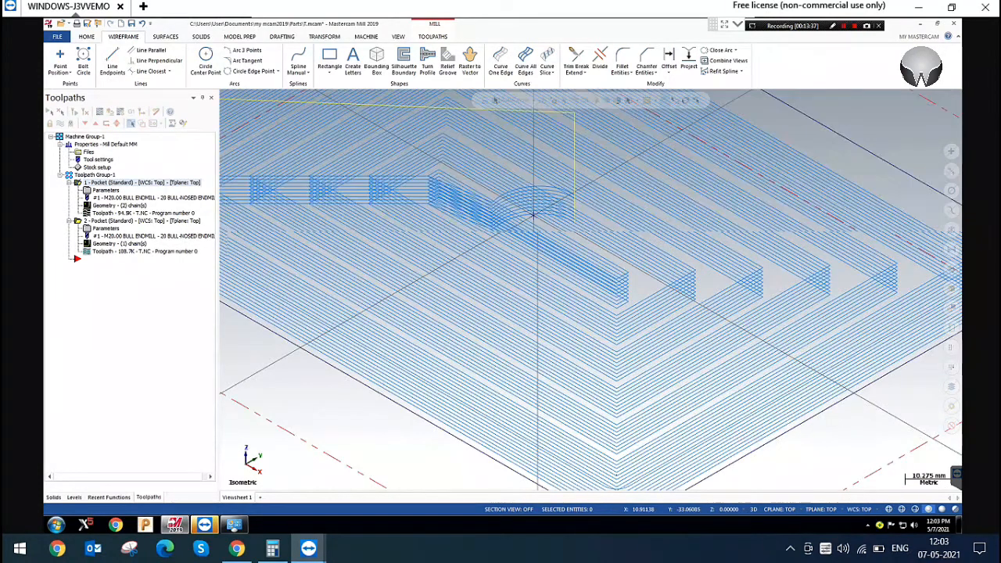
scroll(533, 212, "down", 5)
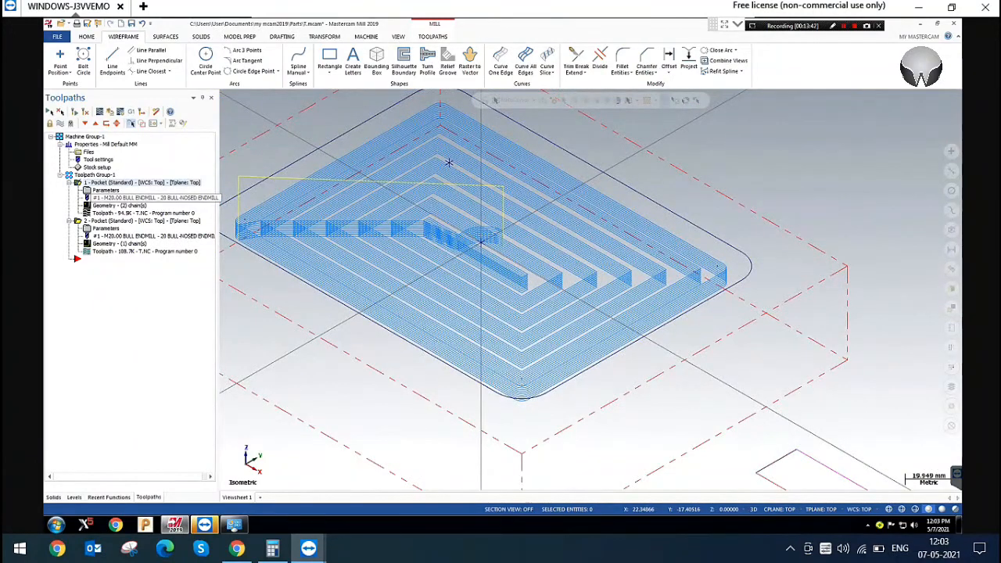
Review the Follow boundary length limit in the rectangular pocket's helix entry settings and close the parameters without changes
scroll(670, 303, "down", 2)
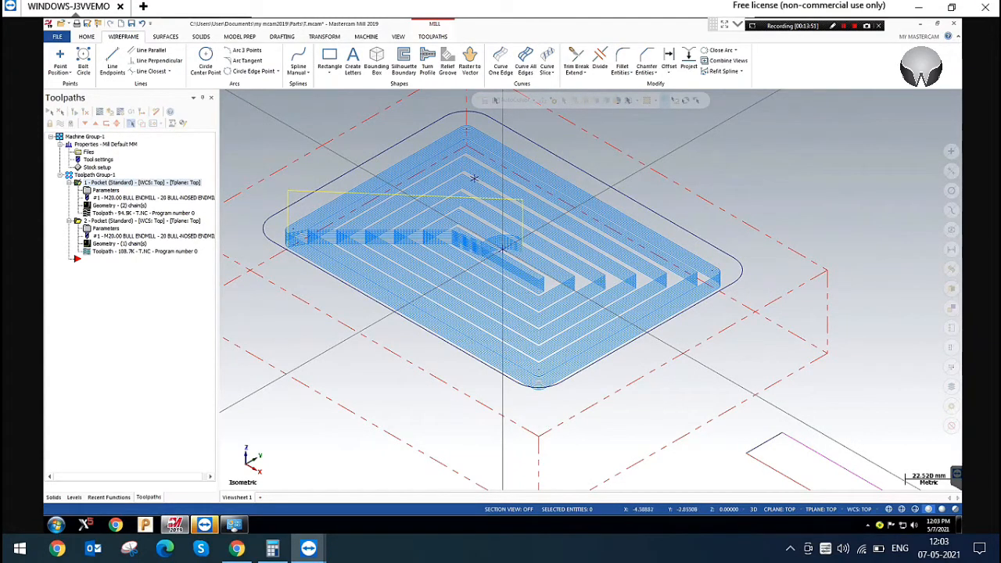
left_click(107, 190)
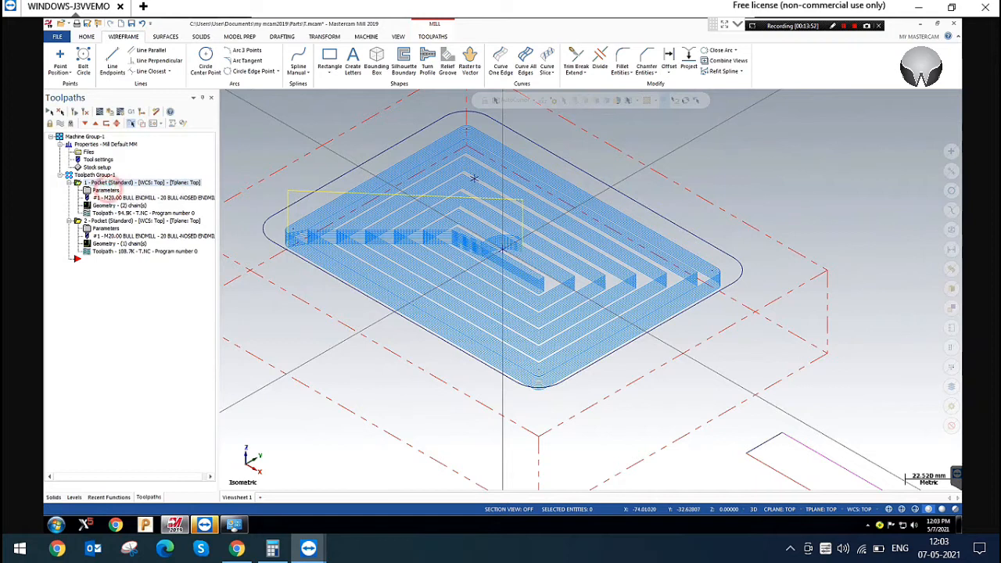
double_click(326, 339)
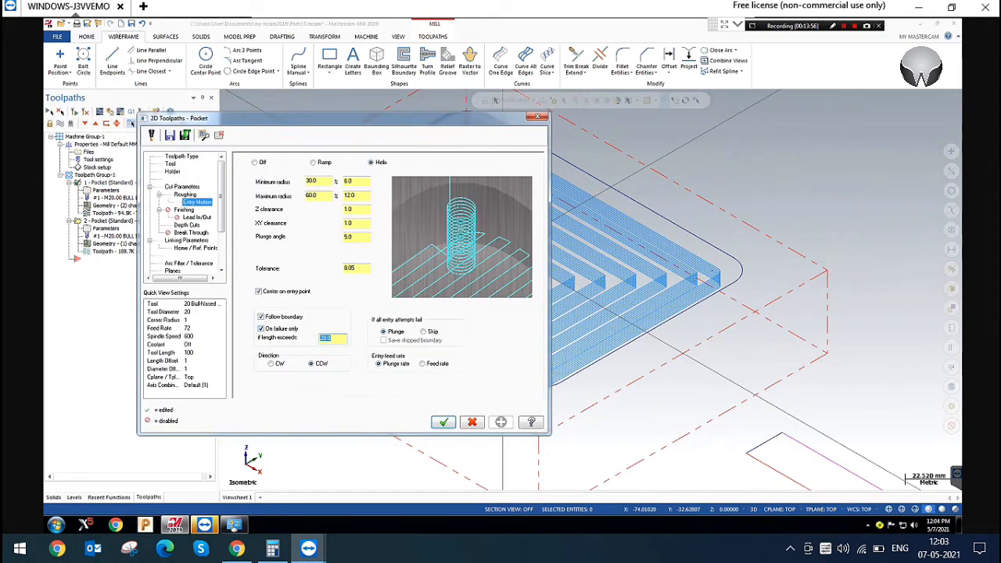
double_click(333, 342)
left_click(537, 117)
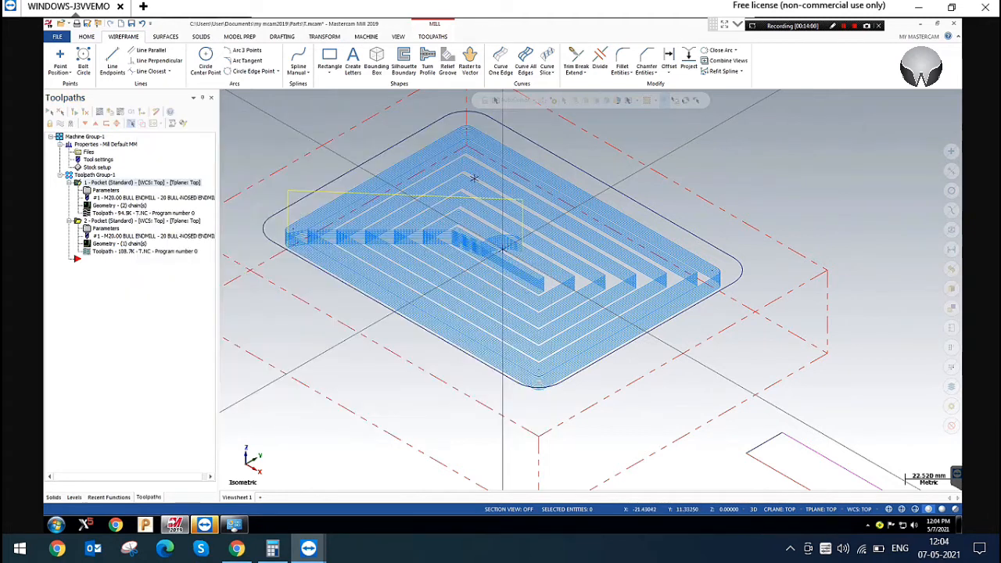
In the top view, draw a rectangle 20 mm wide and 30 mm high in the empty area above the keyhole profile
scroll(472, 184, "down", 1)
scroll(415, 233, "down", 5)
right_click(307, 111)
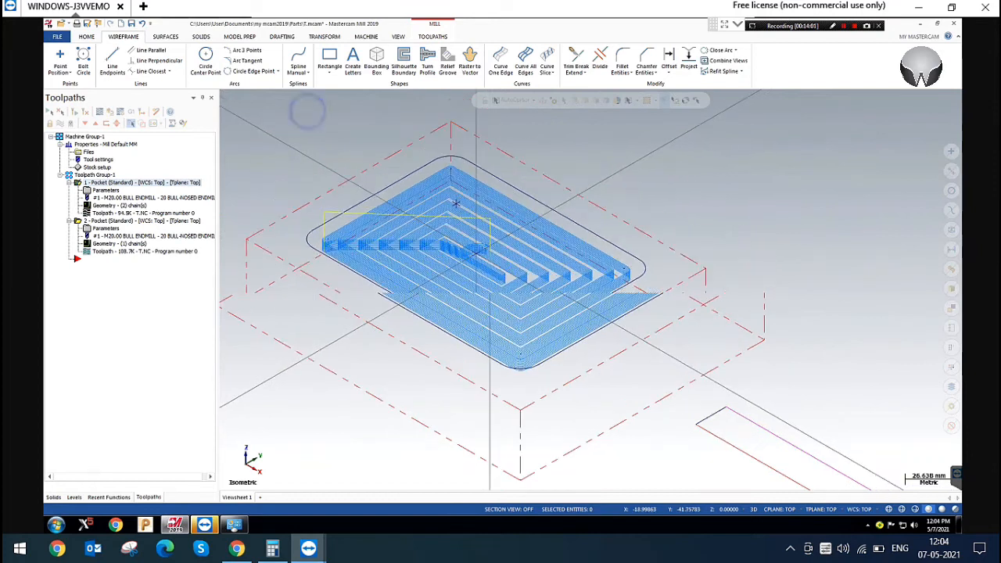
left_click(335, 163)
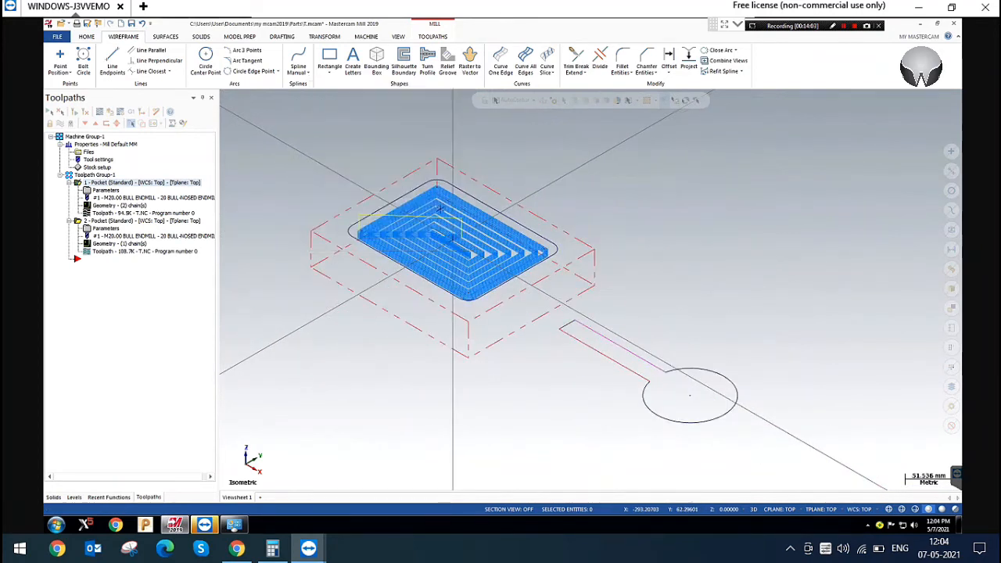
scroll(533, 267, "up", 5)
scroll(751, 263, "up", 1)
scroll(724, 331, "down", 4)
scroll(540, 172, "up", 4)
left_click(506, 179)
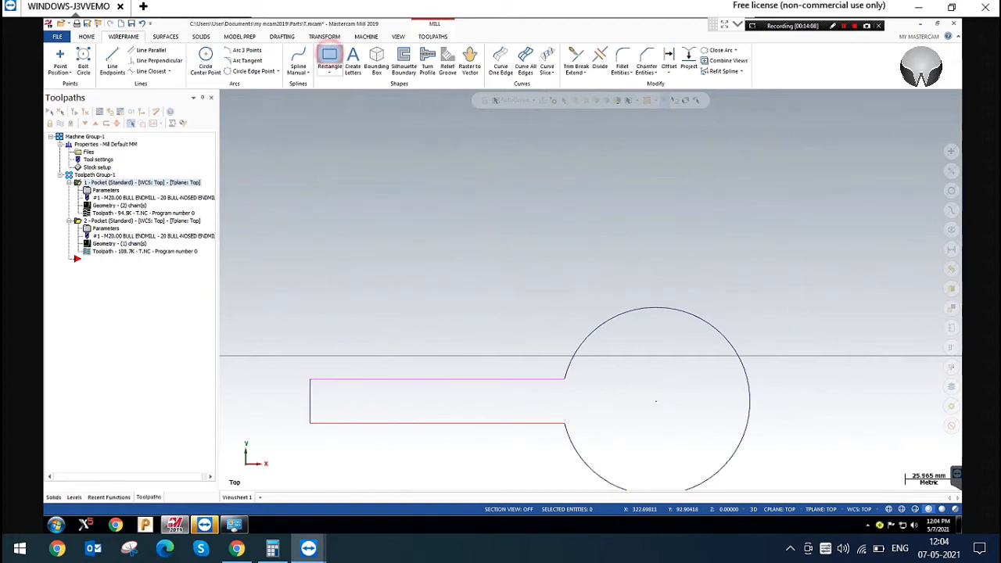
left_click(330, 59)
left_click(89, 188)
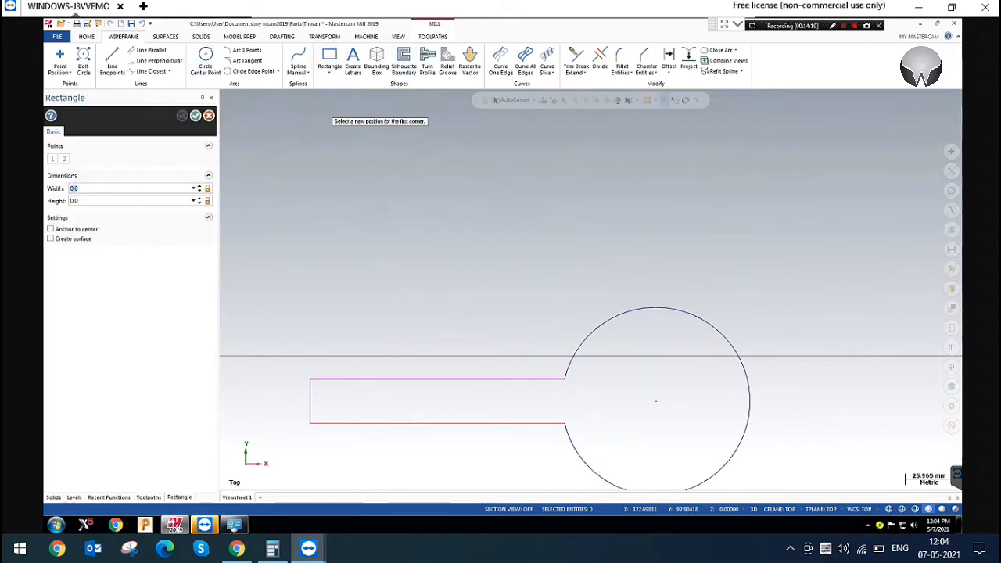
type("20")
left_click(88, 202)
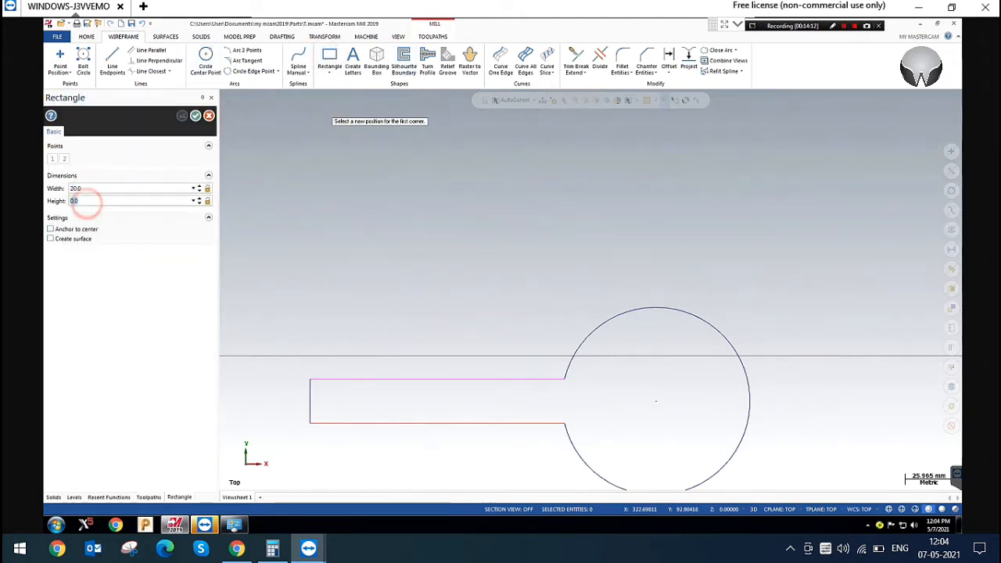
type("30")
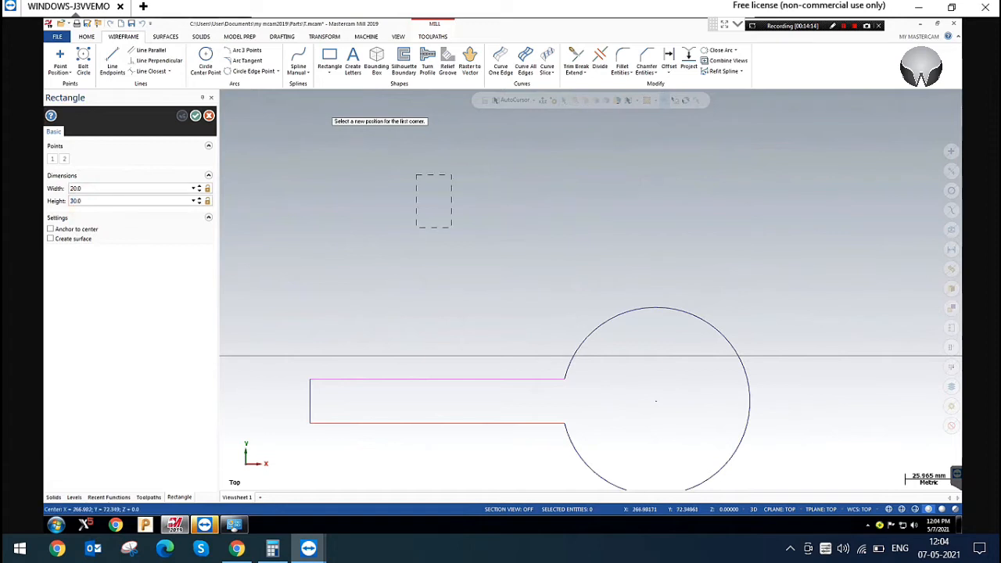
left_click(477, 221)
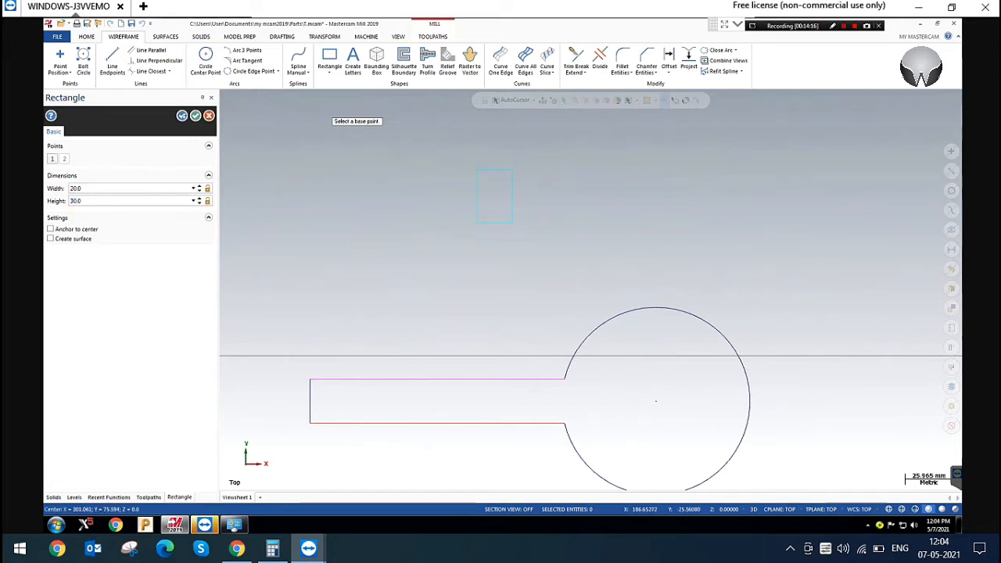
left_click(196, 116)
left_click(205, 62)
left_click(152, 237)
type("10")
key("Return")
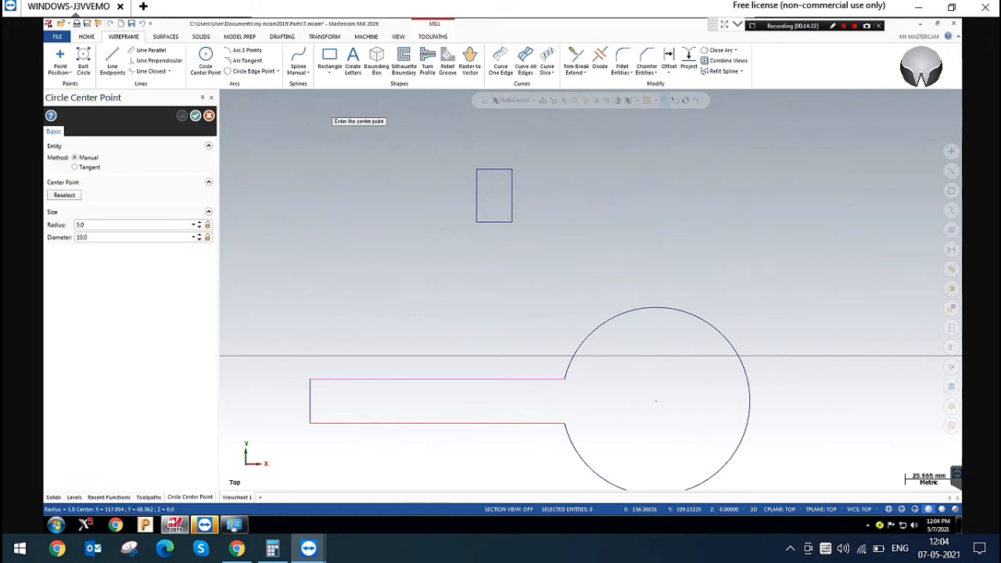
scroll(516, 191, "up", 2)
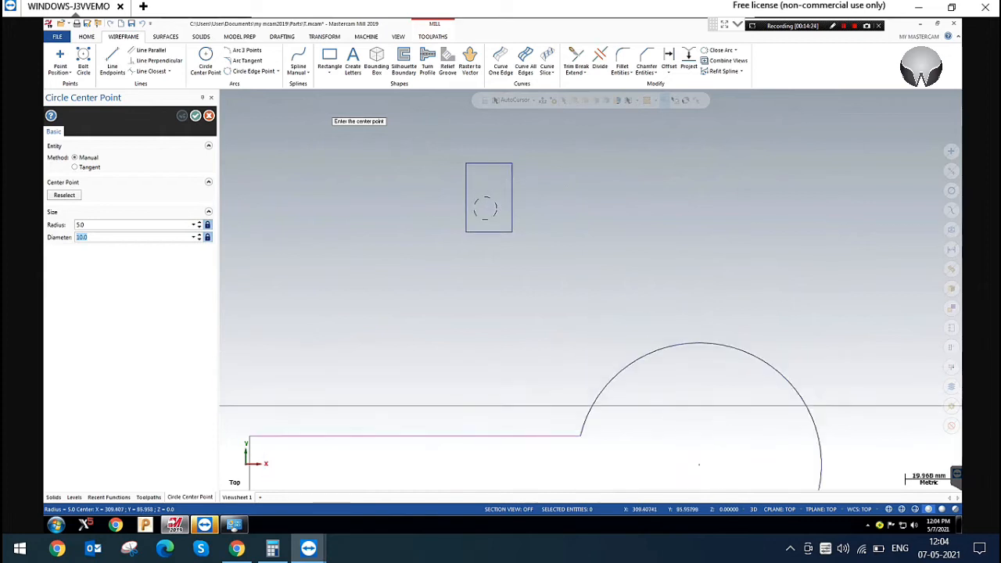
scroll(485, 210, "up", 1)
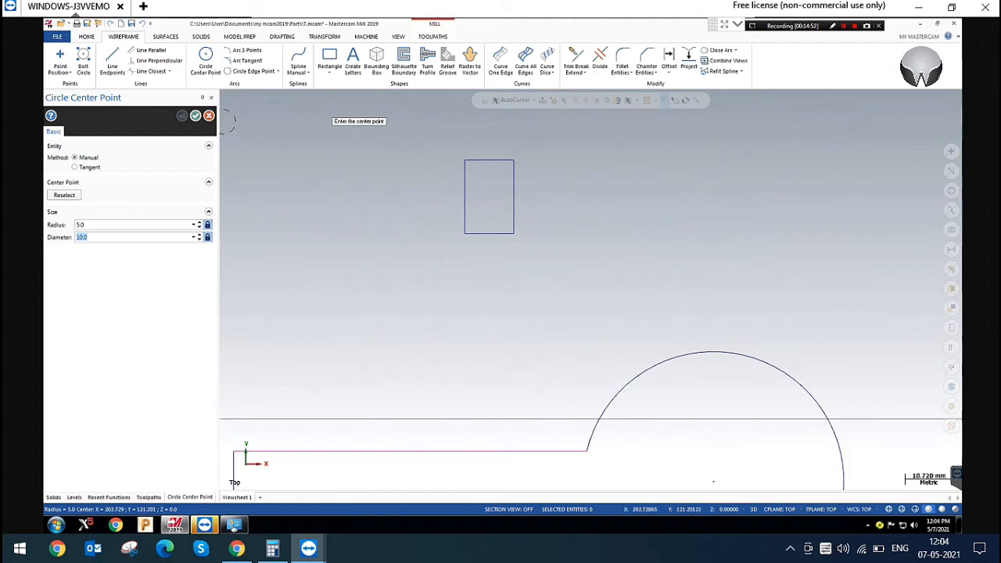
left_click(208, 115)
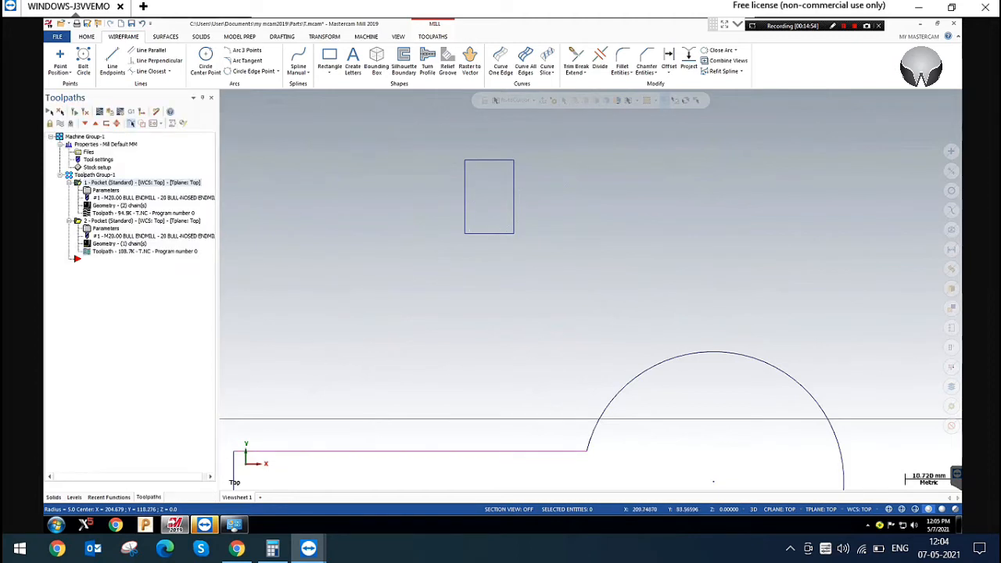
Rechain the second pocket operation's geometry to the new 20 by 30 mm rectangle in place of the keyhole profile
left_click(107, 227)
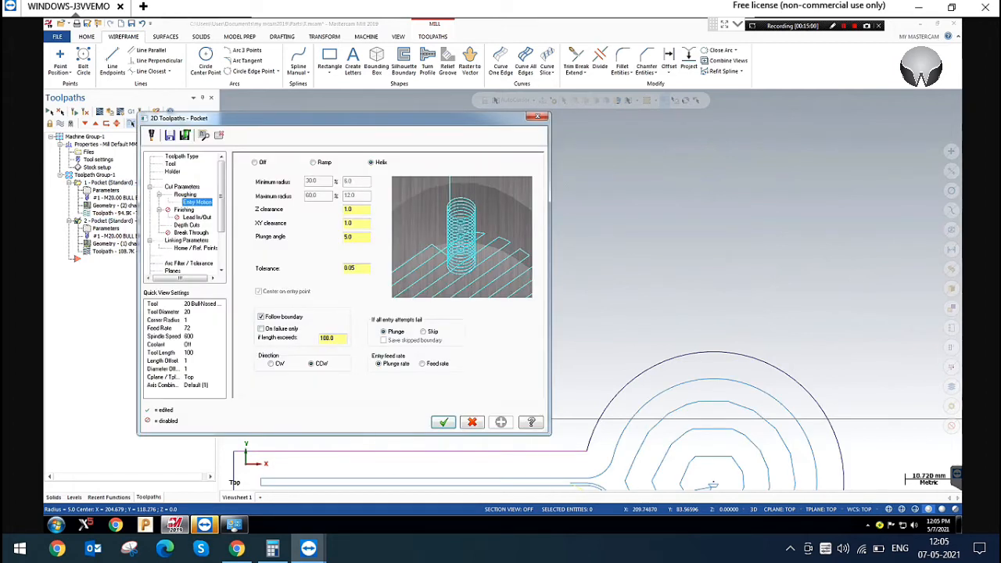
left_click(538, 115)
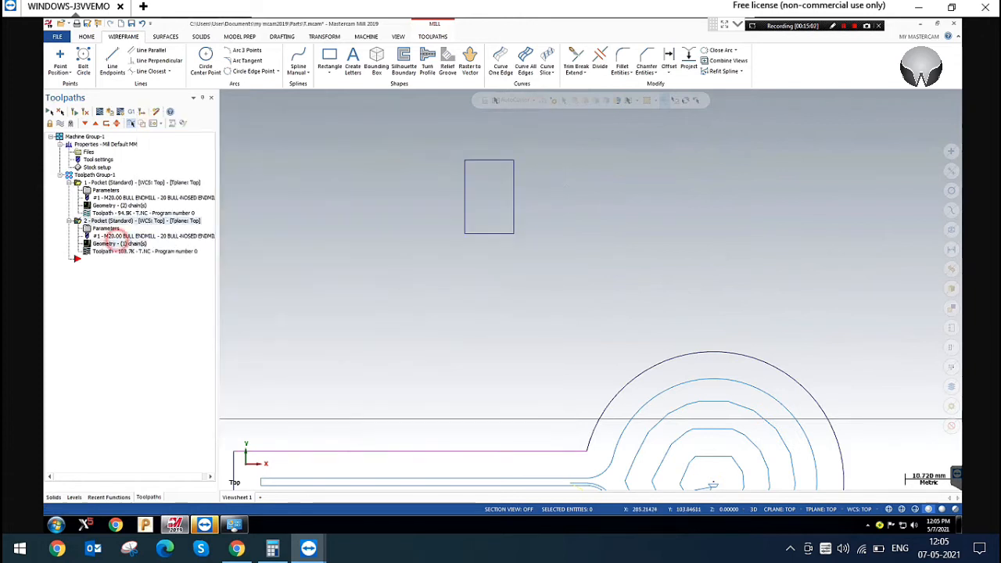
left_click(110, 243)
right_click(140, 156)
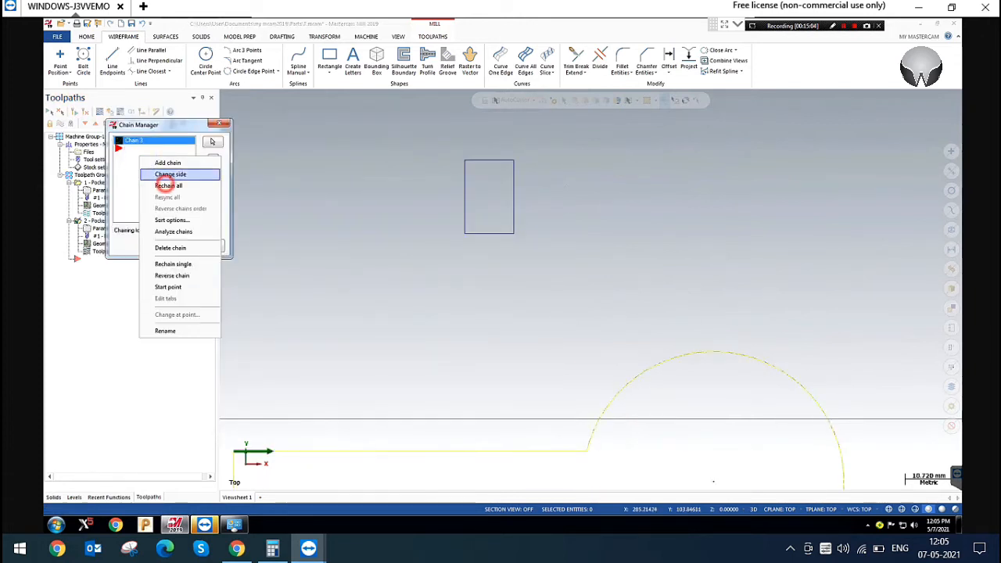
left_click(168, 185)
left_click(482, 161)
left_click(138, 345)
left_click(181, 244)
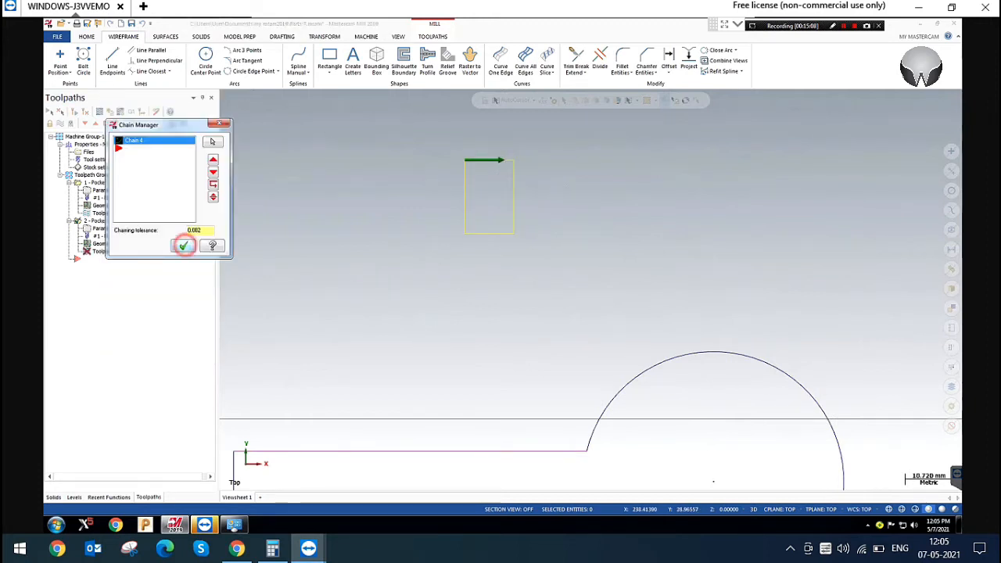
Create a flat endmill with a 10 mm cutting diameter as the tool for the second pocket operation
left_click(105, 228)
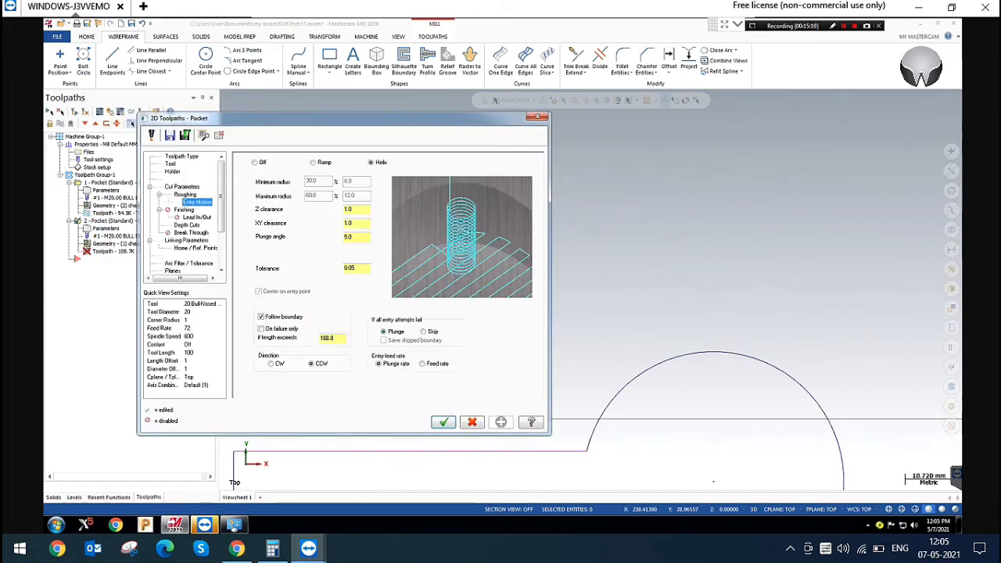
left_click(173, 163)
right_click(305, 197)
left_click(345, 214)
left_click(558, 388)
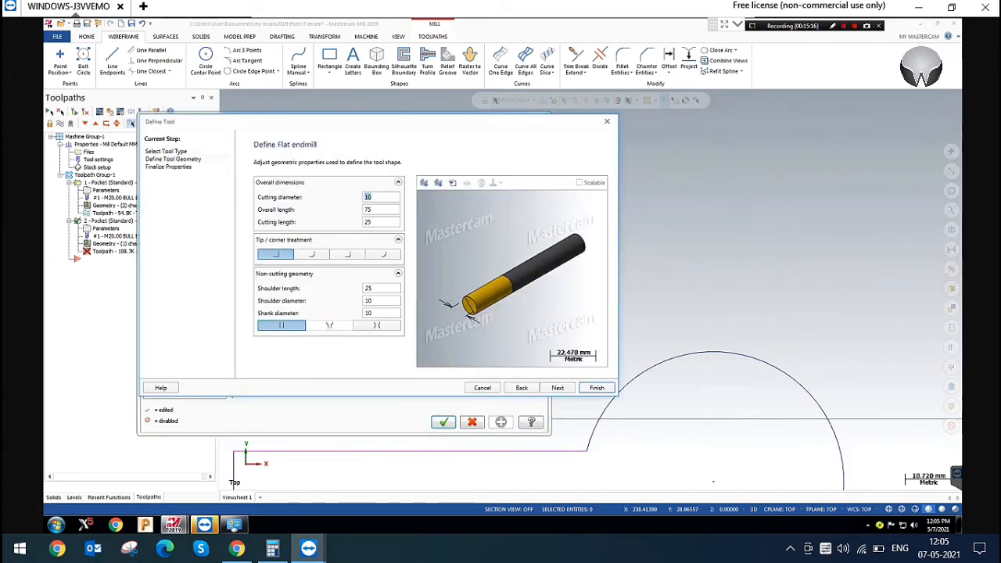
left_click(596, 388)
left_click(501, 422)
left_click(443, 422)
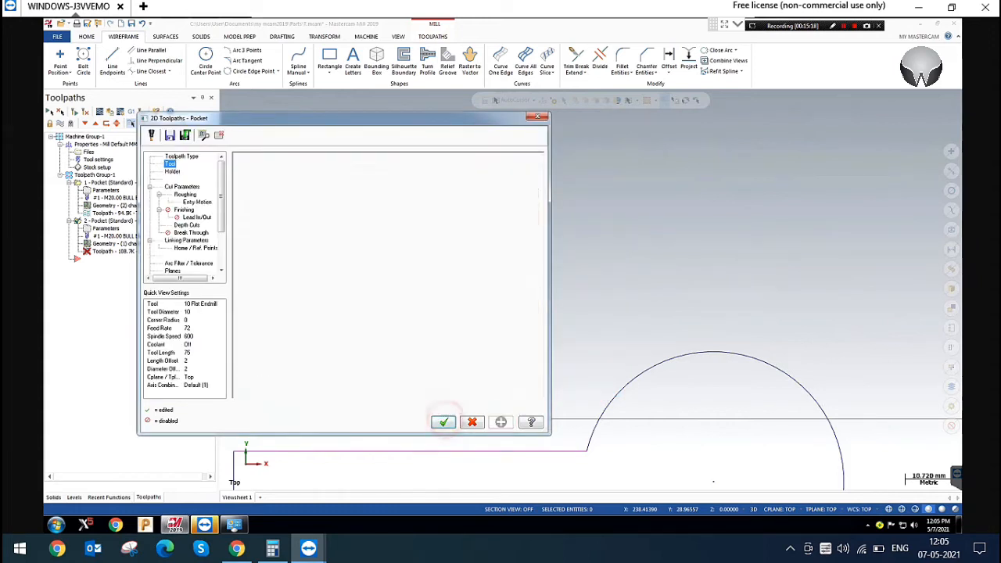
Regenerate the small rectangle's pocket toolpath and inspect its entry move in isometric view
left_click(74, 112)
scroll(524, 173, "up", 2)
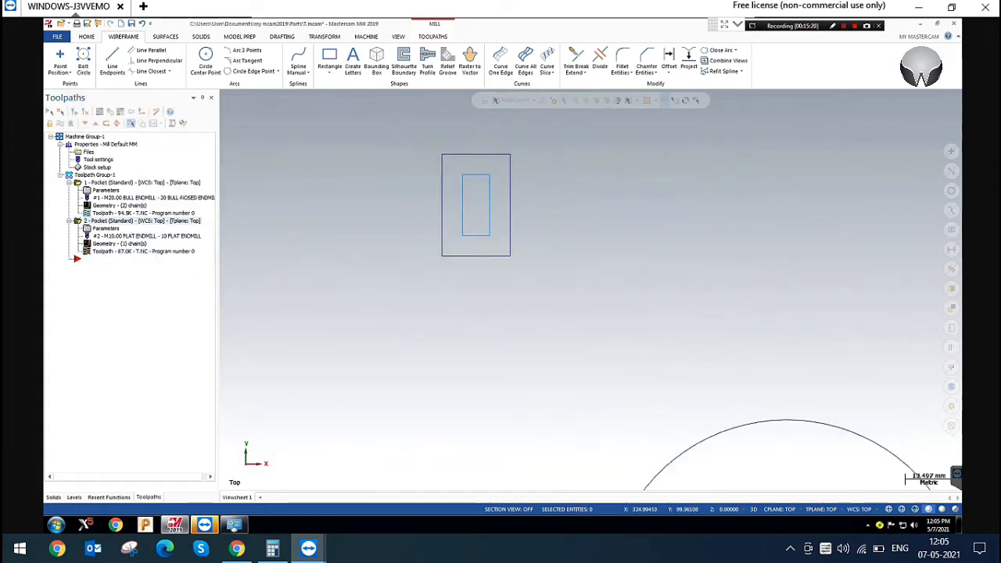
scroll(509, 177, "up", 2)
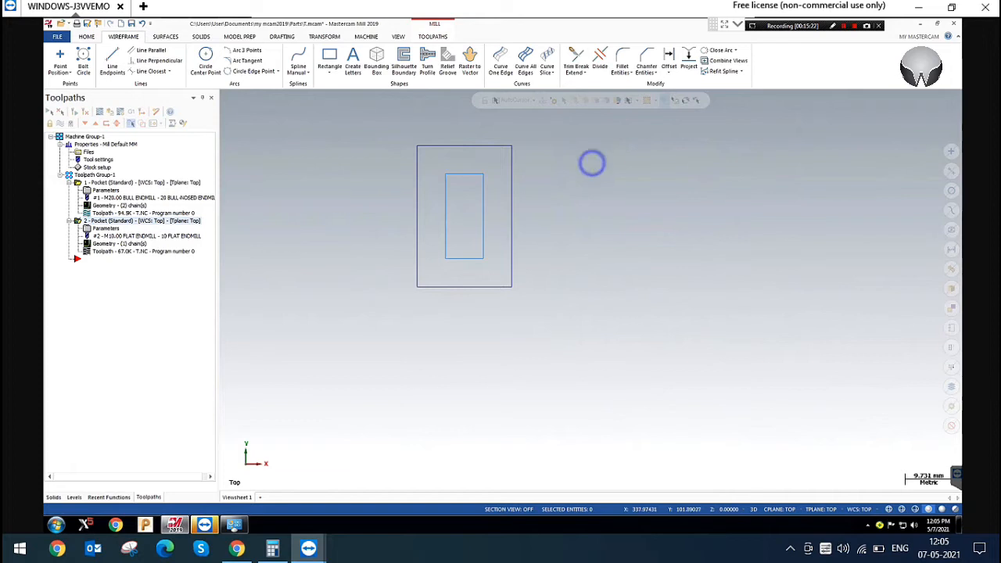
right_click(592, 162)
left_click(631, 250)
scroll(711, 322, "up", 10)
scroll(634, 307, "up", 1)
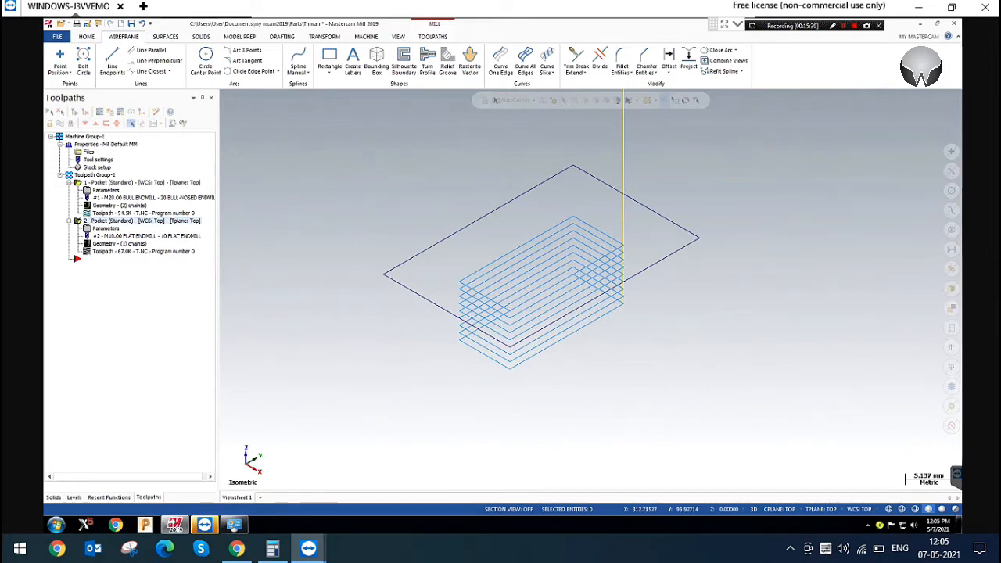
Disable Follow boundary in the small rectangular pocket's helix entry settings, regenerate its toolpath, and inspect the entry
left_click(106, 229)
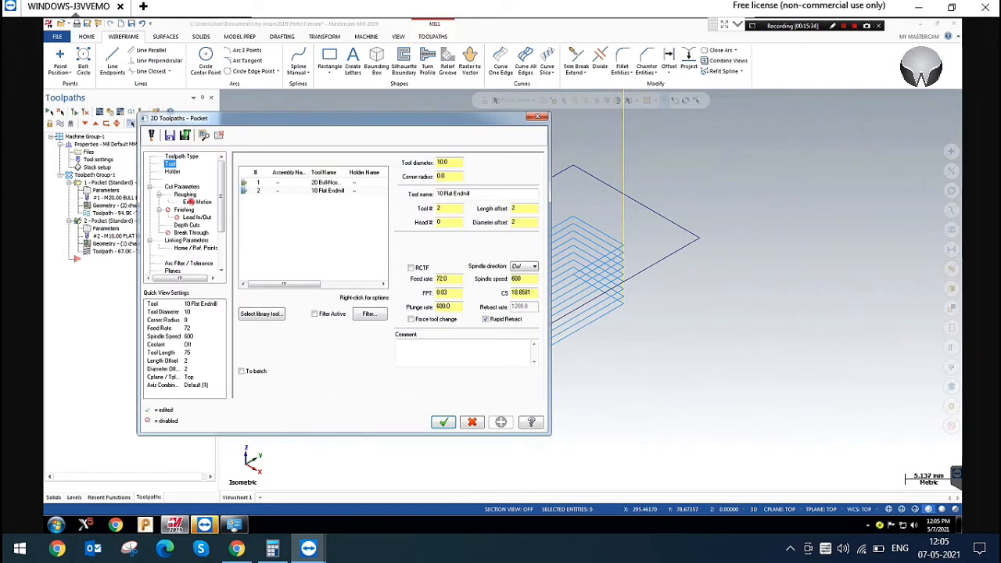
left_click(197, 202)
left_click(261, 317)
left_click(352, 194)
left_click(441, 422)
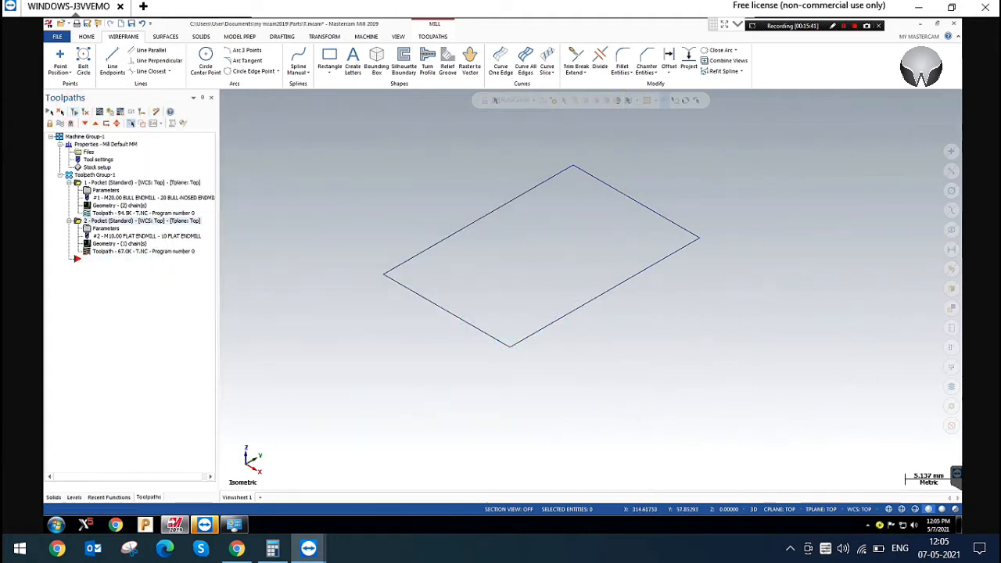
scroll(565, 258, "up", 2)
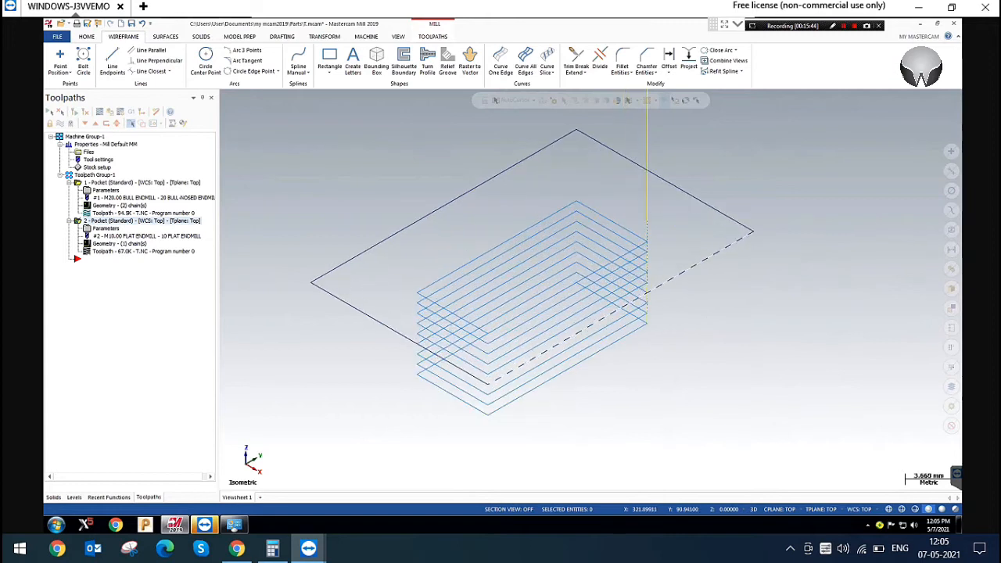
left_click(443, 203)
left_click(368, 315)
left_click(598, 311)
In the small pocket's helix entry settings, select Plunge for If all entry attempts fail and accept the parameters
left_click(106, 228)
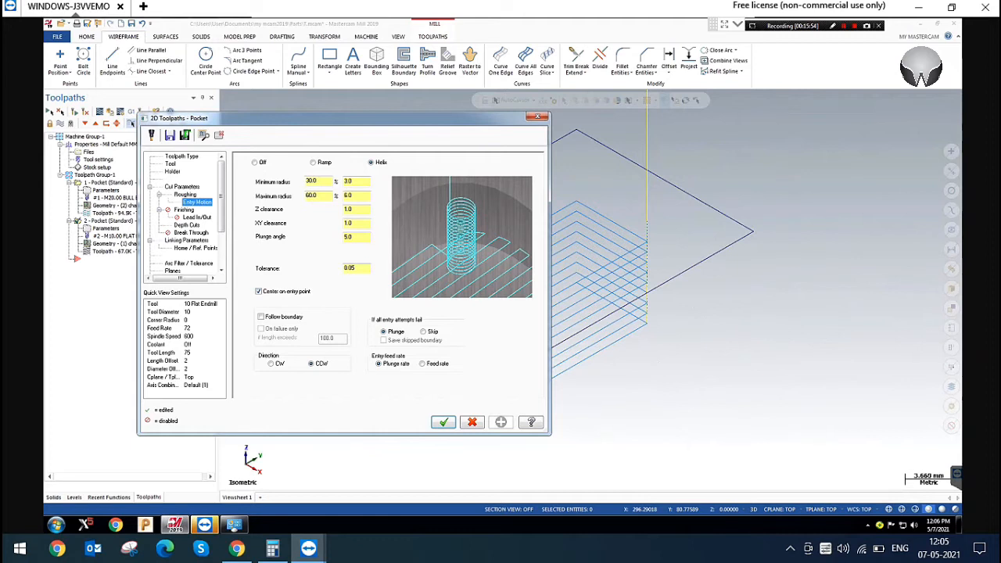
left_click_drag(430, 118, 336, 192)
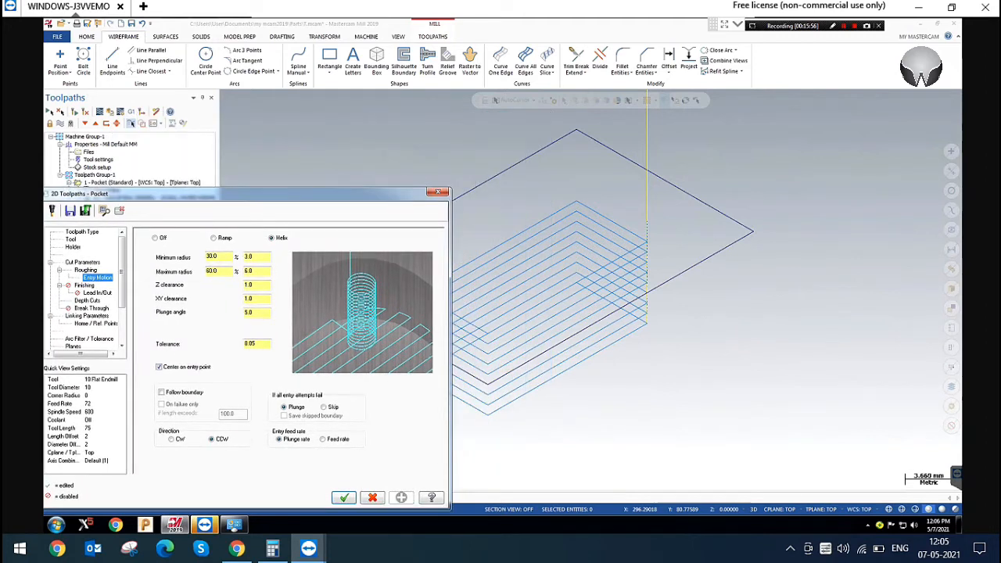
left_click_drag(234, 193, 255, 152)
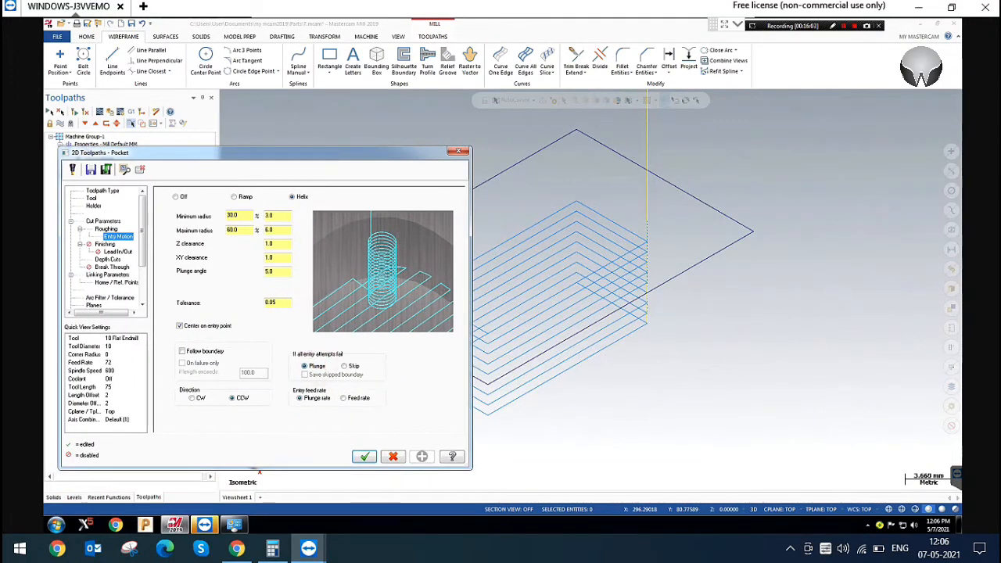
left_click(315, 366)
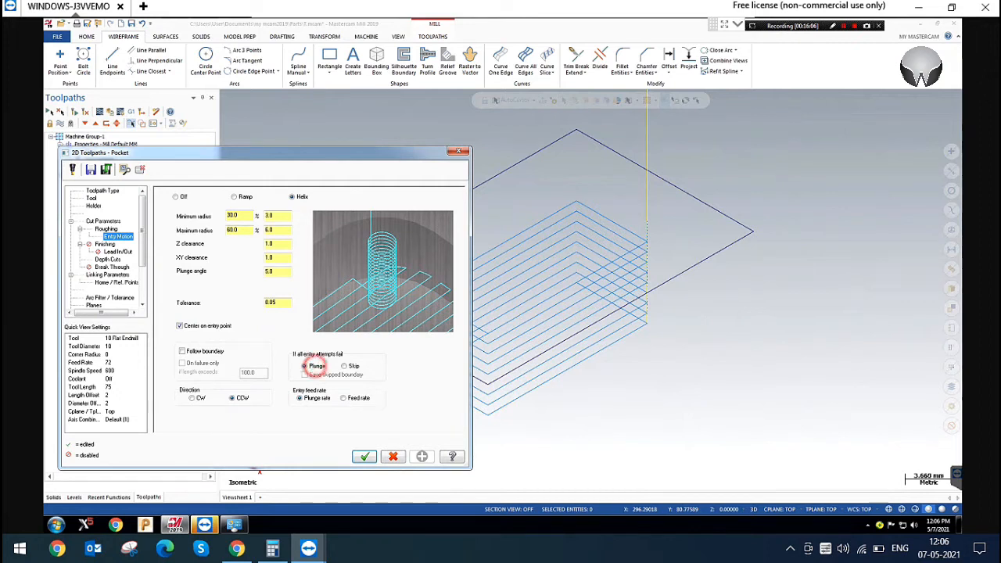
left_click(305, 365)
left_click(364, 456)
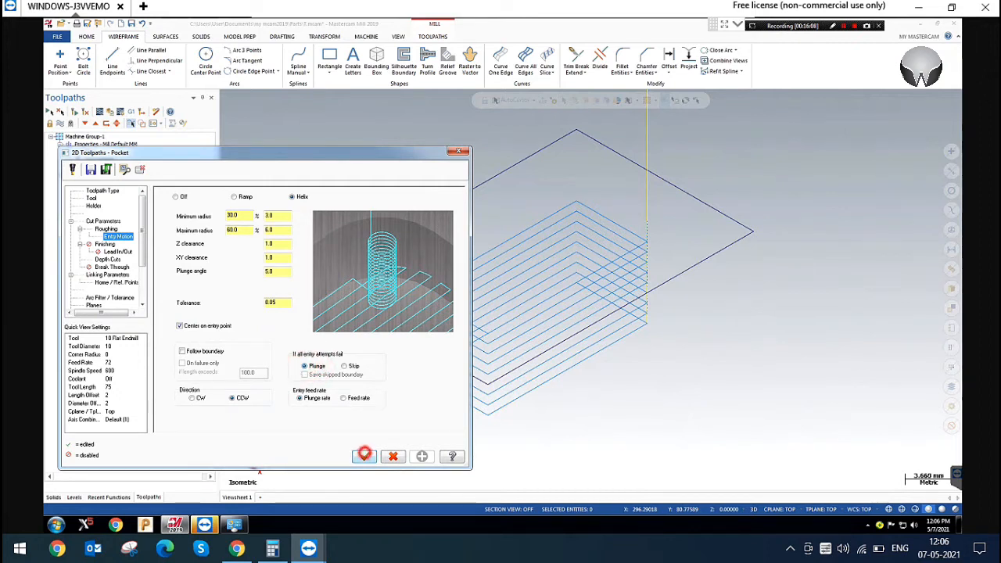
Backplot the small pocket's toolpath to examine how the tool enters the material
left_click(99, 111)
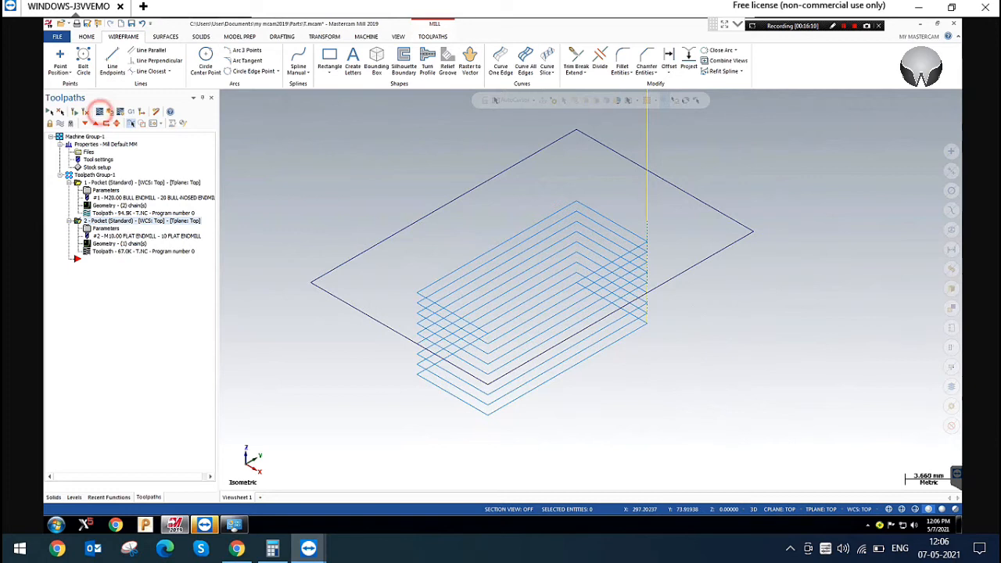
key("s")
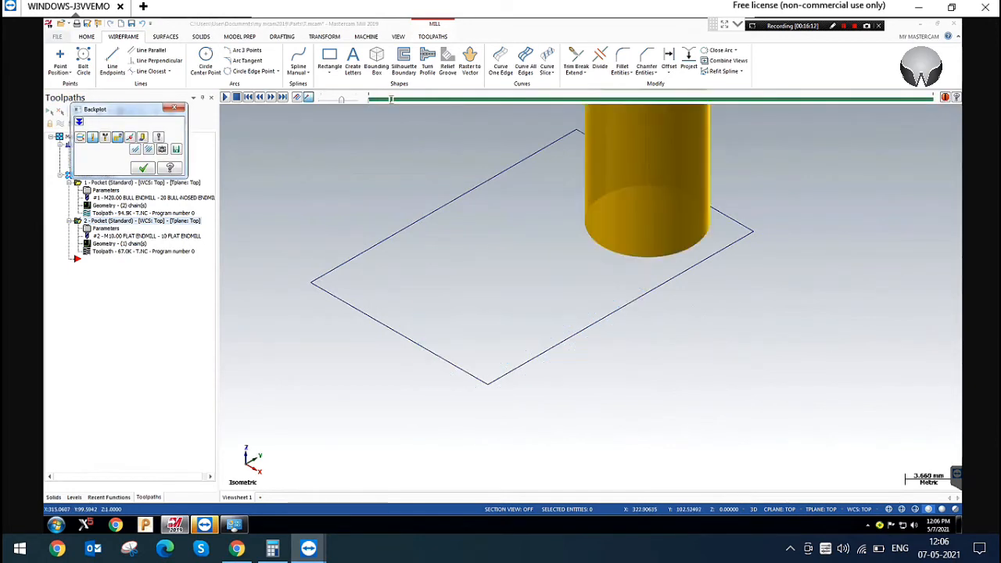
left_click(176, 108)
Set the plunge rate of the small pocket's 10 mm flat endmill to 20 and accept the parameters
left_click(108, 228)
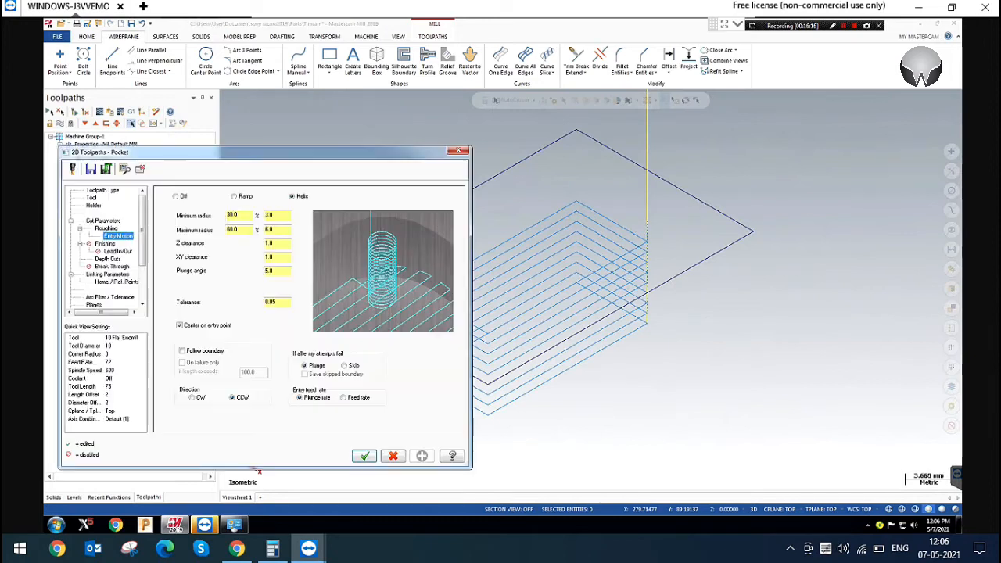
left_click(90, 198)
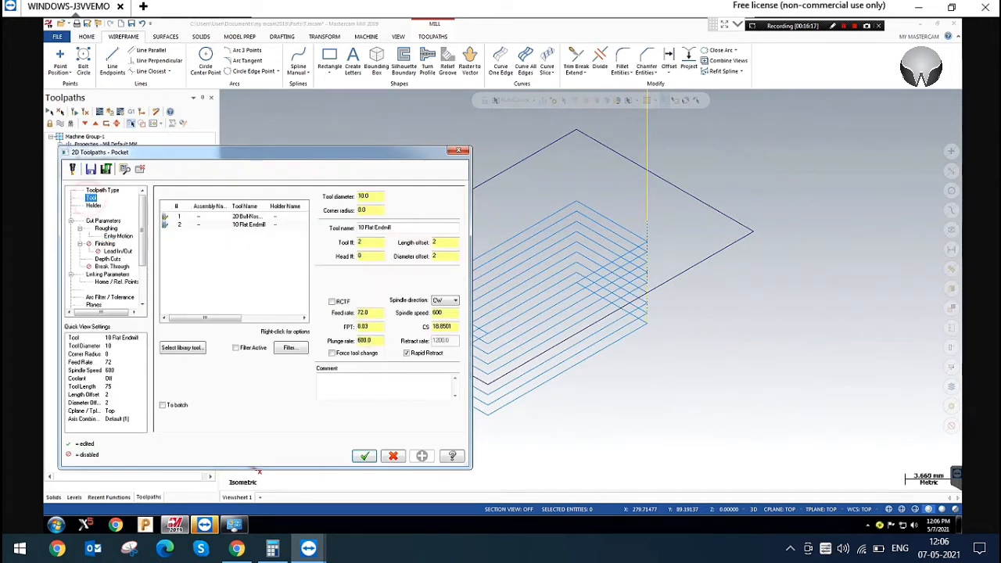
double_click(369, 340)
key("Return")
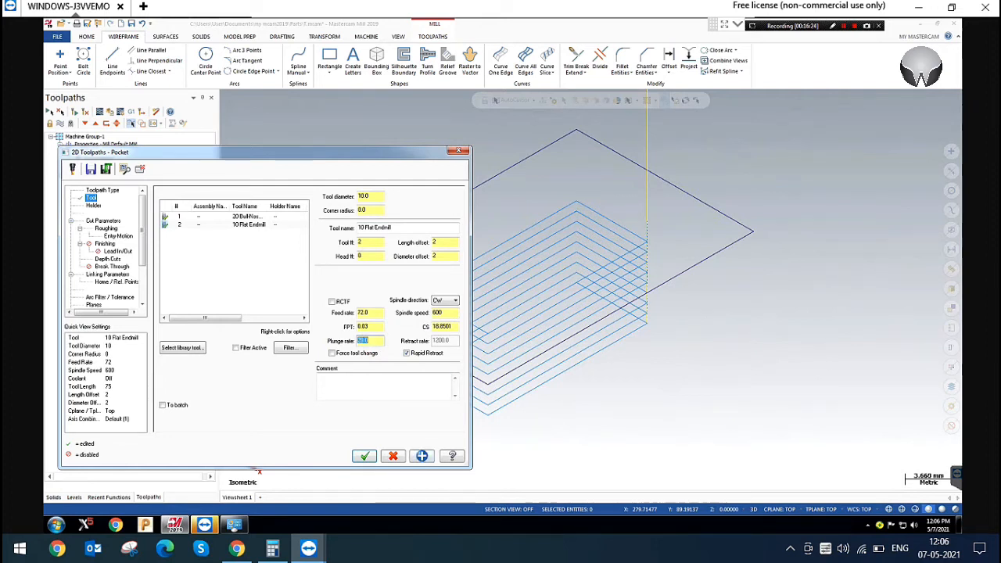
left_click(364, 456)
Enable Follow boundary with On failure only and a length limit of 1.0 for the small pocket's helix entry, and regenerate its toolpath
left_click(102, 229)
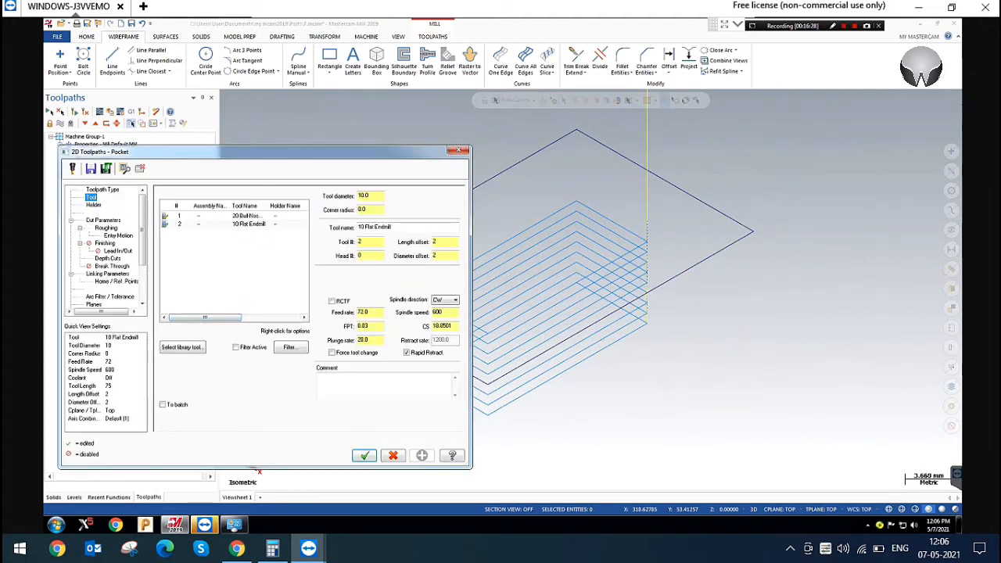
left_click(117, 235)
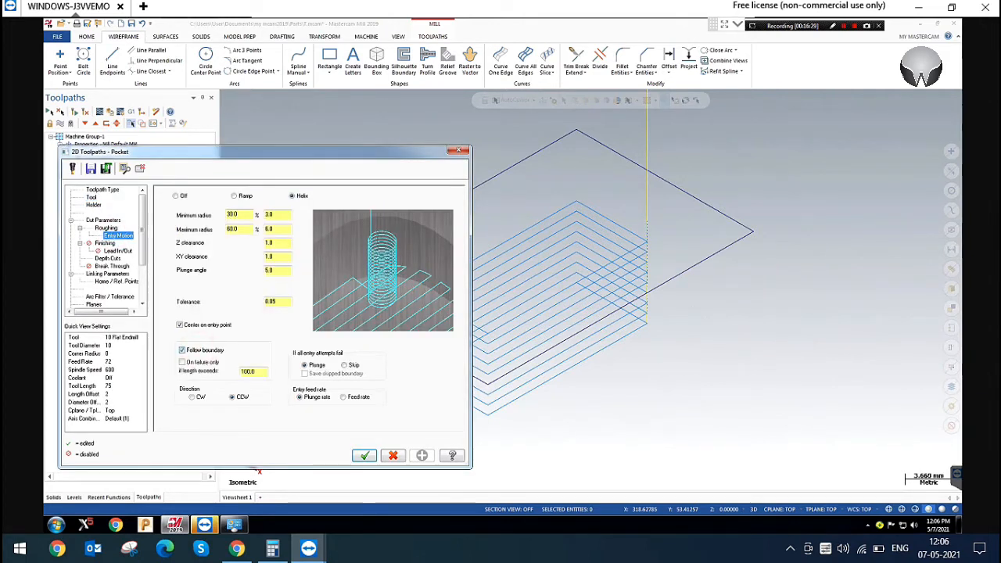
left_click(182, 362)
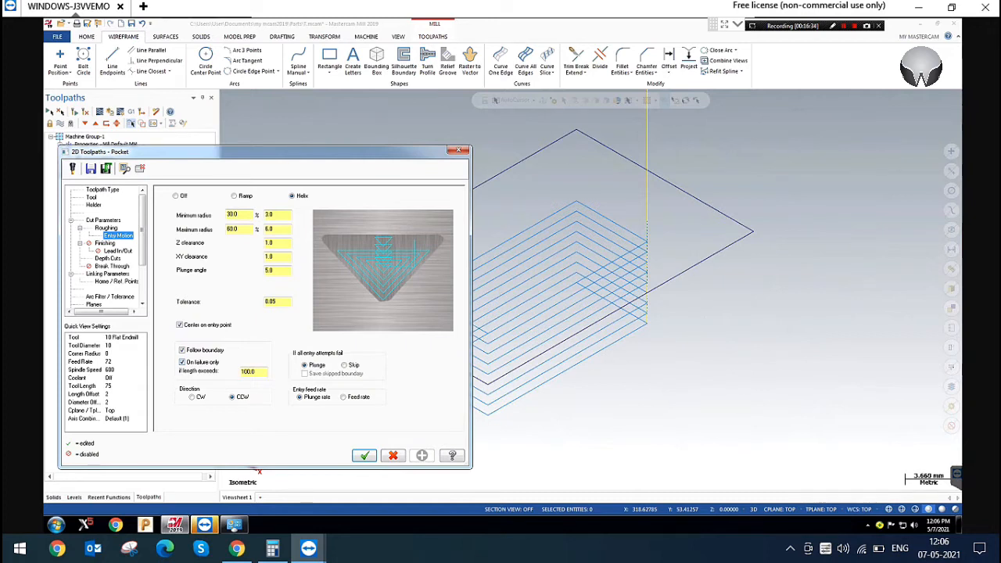
double_click(257, 370)
left_click(363, 455)
left_click(74, 112)
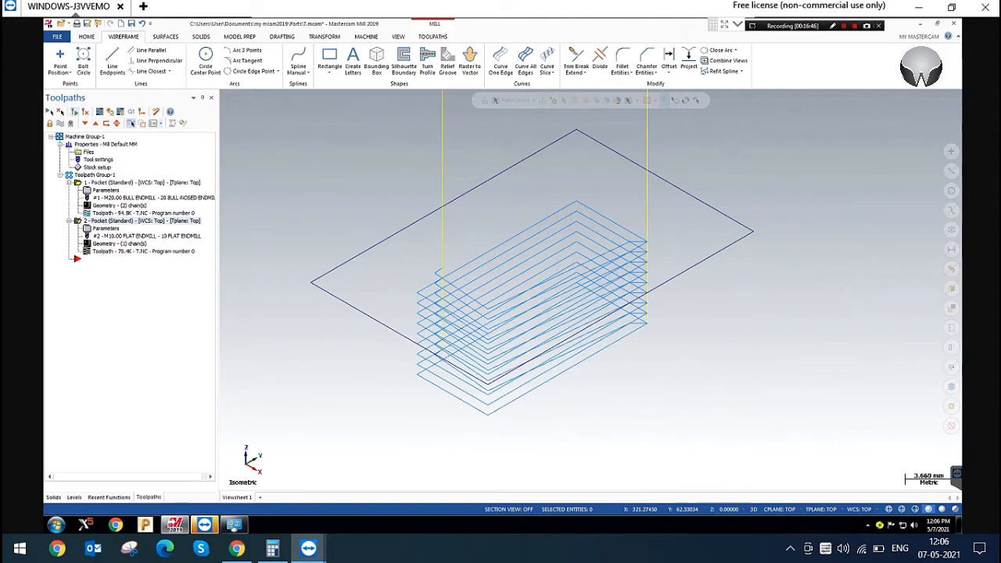
Inspect the small pocket's boundary-following entry moves in the front and isometric views
scroll(749, 419, "up", 1)
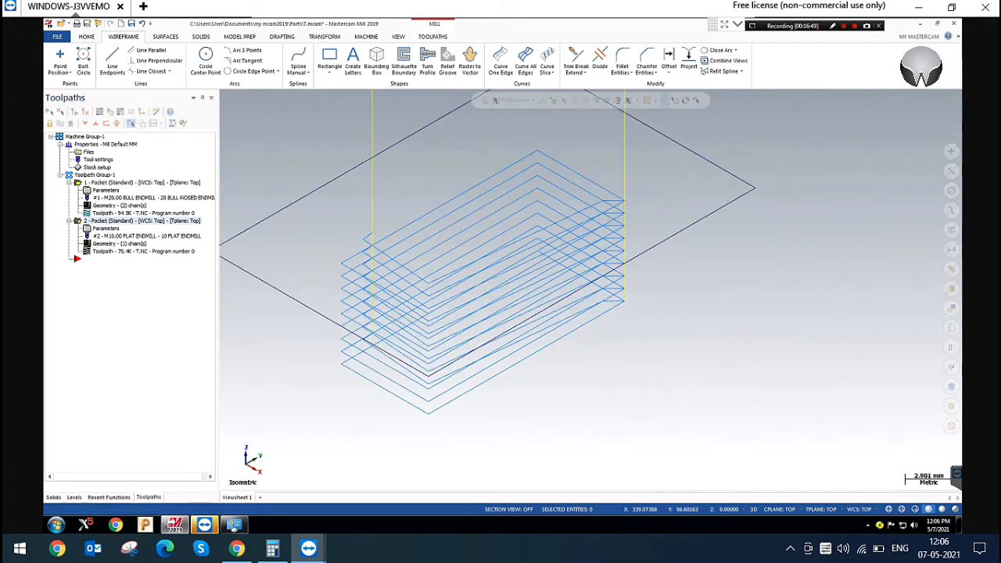
right_click(492, 181)
left_click(521, 243)
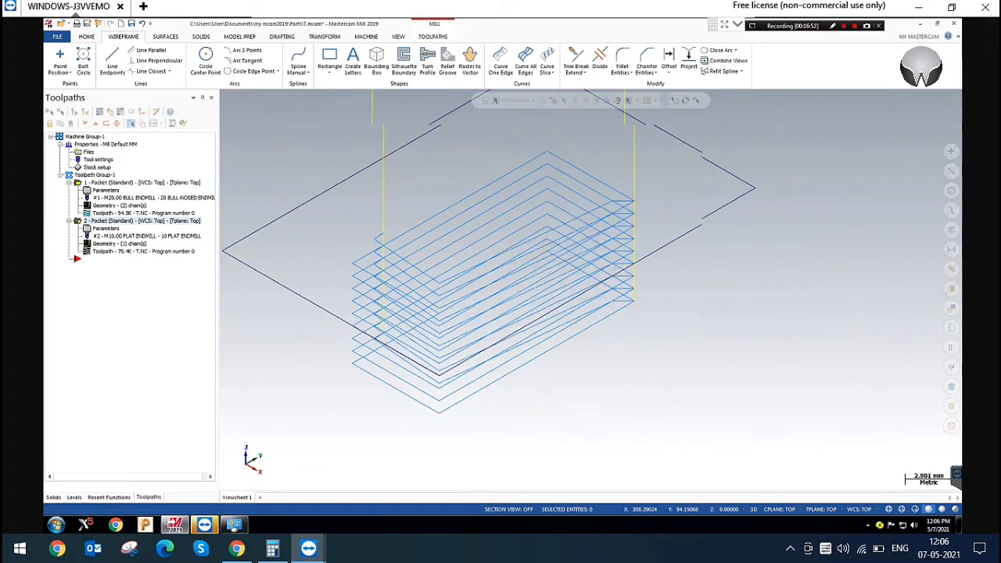
scroll(325, 251, "down", 5)
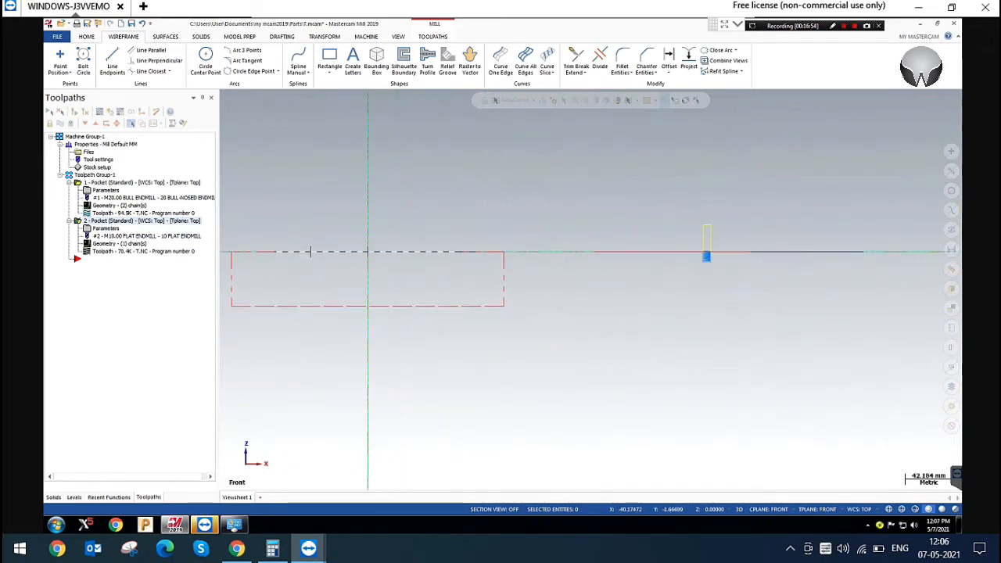
scroll(615, 254, "up", 9)
scroll(618, 245, "up", 8)
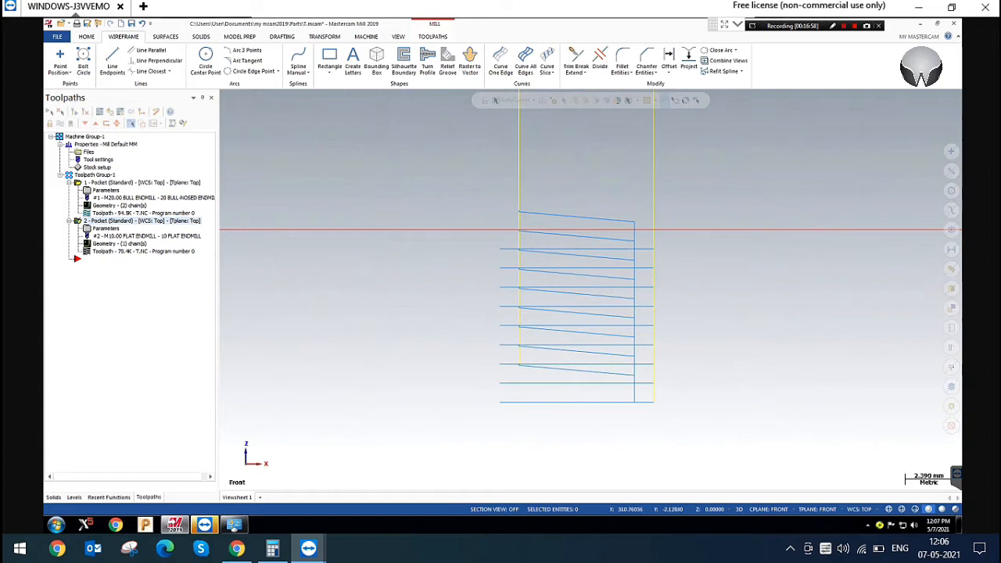
right_click(635, 159)
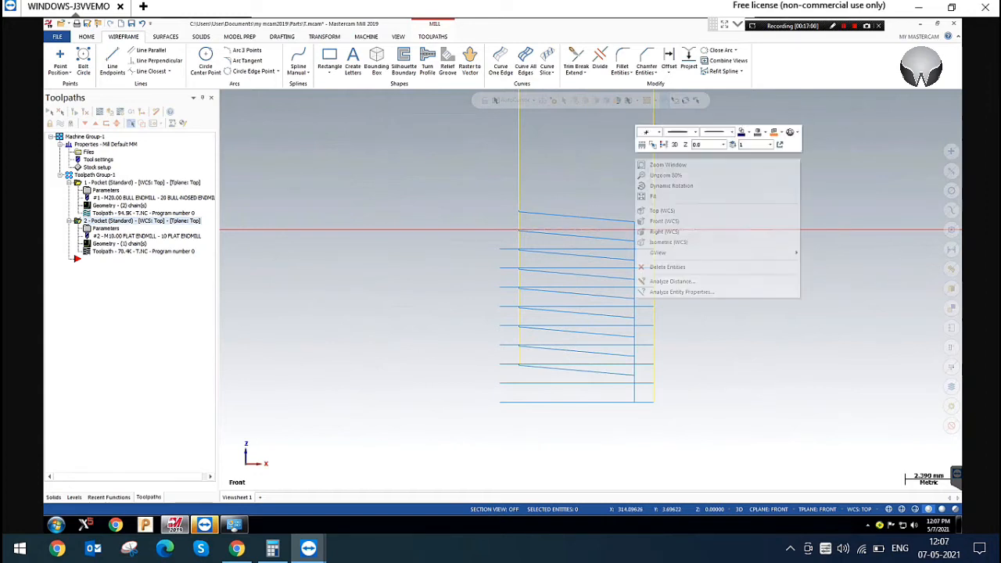
left_click(677, 241)
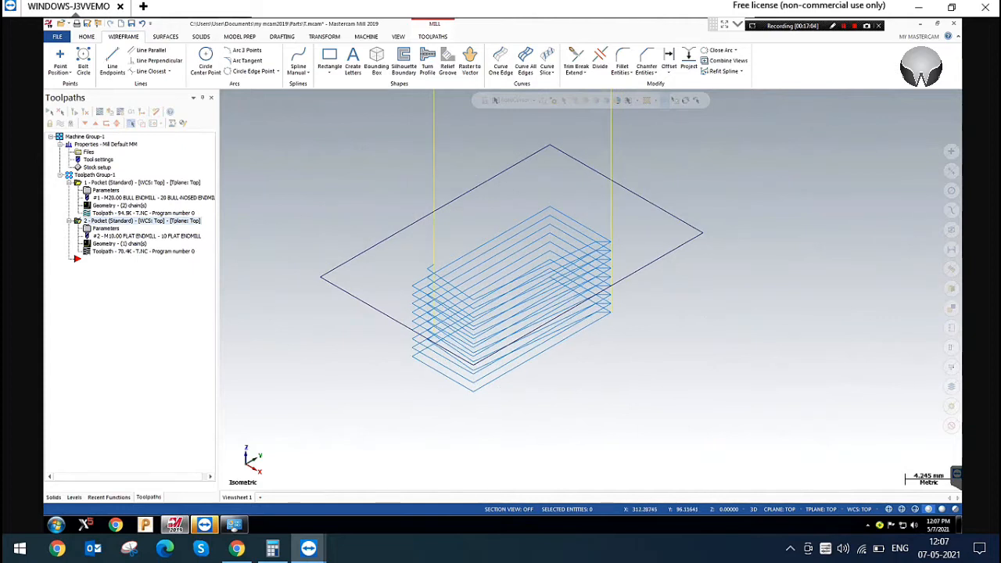
Backplot the small pocket's toolpath through successive depth cuts to examine the ramping entry along the boundary
left_click(88, 111)
left_click_drag(368, 98, 413, 99)
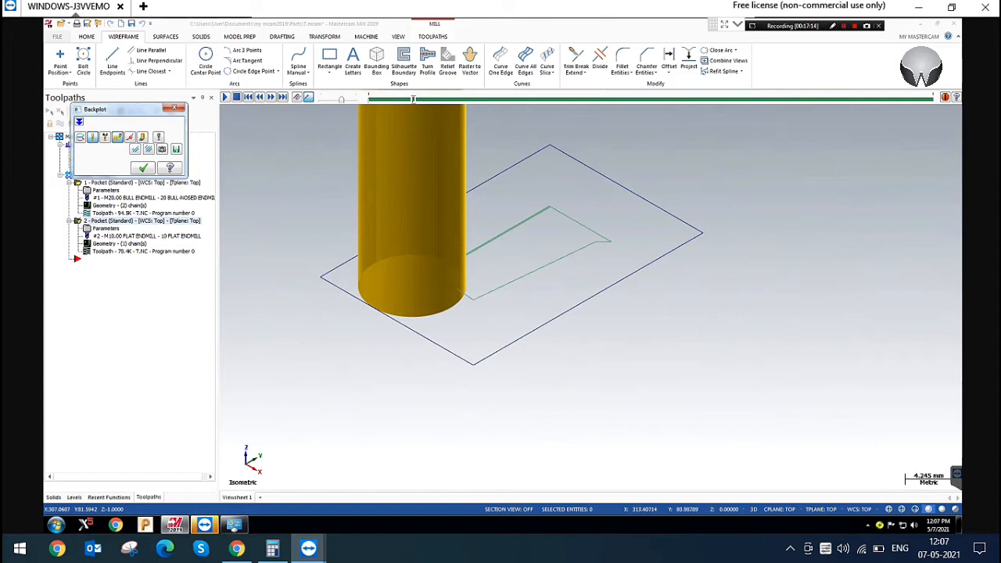
scroll(608, 215, "up", 8)
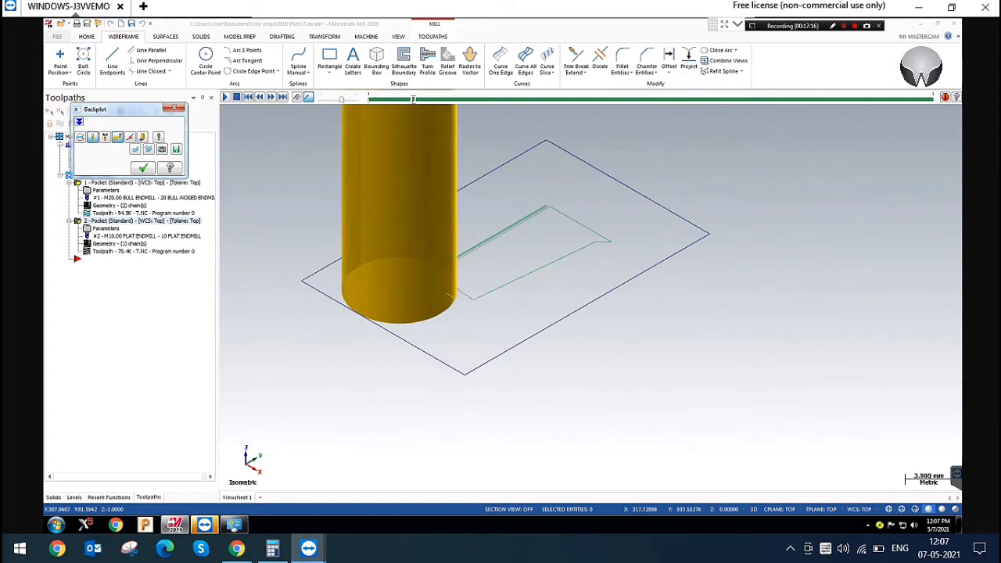
scroll(597, 258, "up", 6)
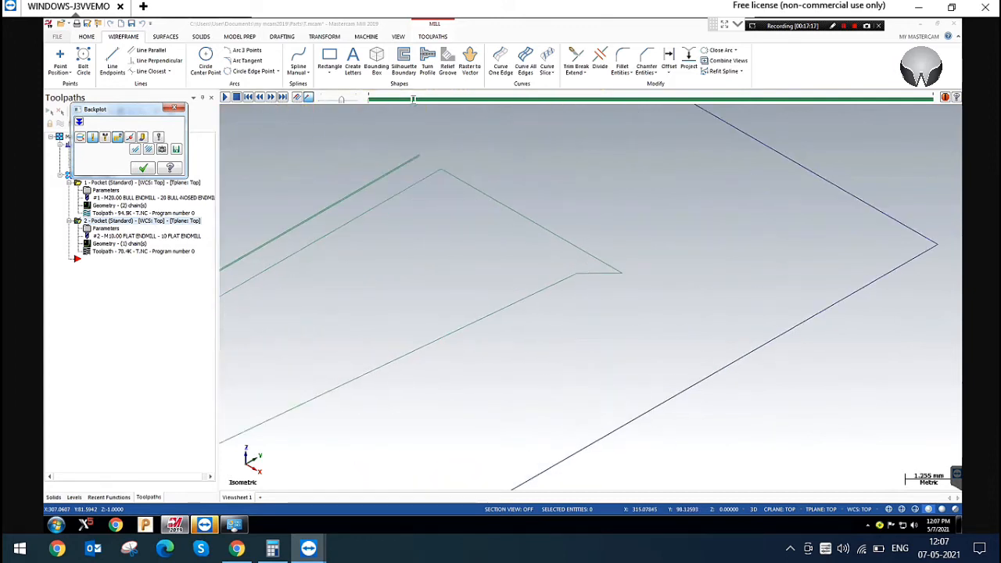
scroll(616, 275, "down", 5)
key("s")
key("s")
key("s")
key("s")
key("s")
key("s")
key("s")
scroll(609, 279, "down", 1)
key("s")
key("s")
key("s")
key("s")
key("s")
key("s")
key("s")
key("s")
key("s")
key("s")
key("s")
key("s")
key("s")
key("s")
key("s")
key("s")
key("s")
key("s")
key("s")
key("s")
key("s")
key("s")
key("s")
key("s")
key("s")
key("s")
key("s")
key("s")
key("s")
key("s")
key("s")
key("s")
key("s")
key("s")
key("s")
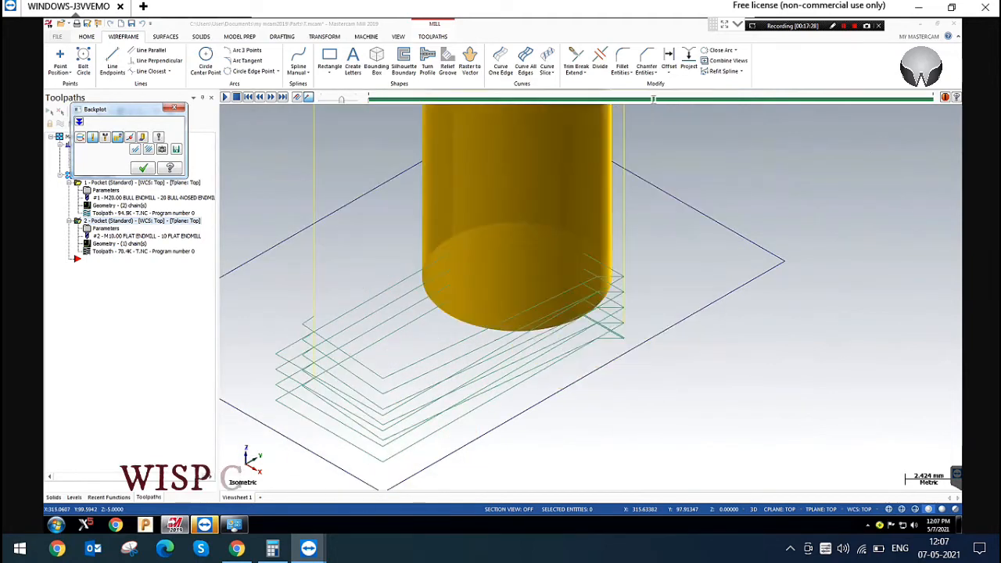
key("s")
key("s")
key("s")
key("s")
key("s")
key("s")
key("s")
key("s")
key("s")
key("s")
key("s")
key("s")
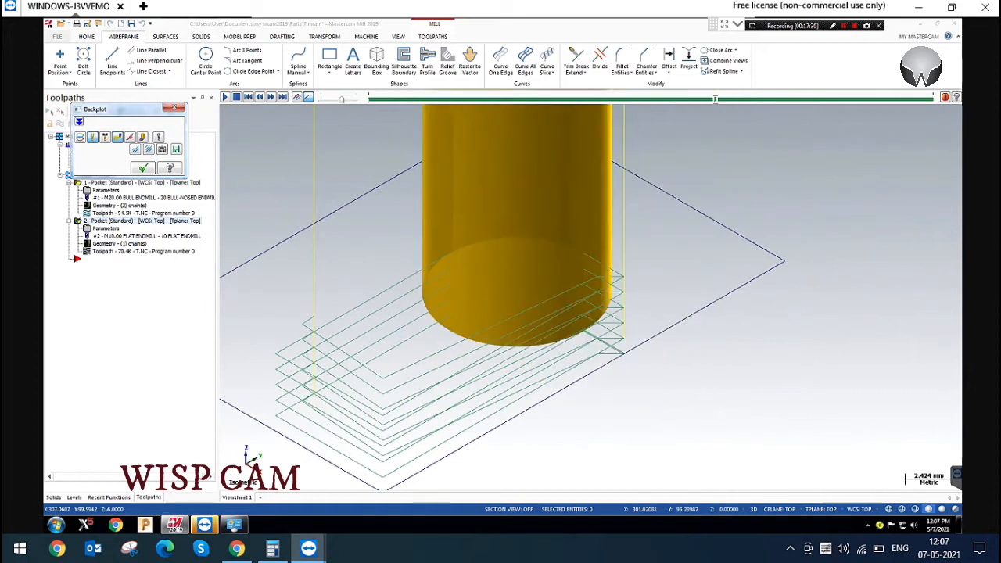
left_click(178, 107)
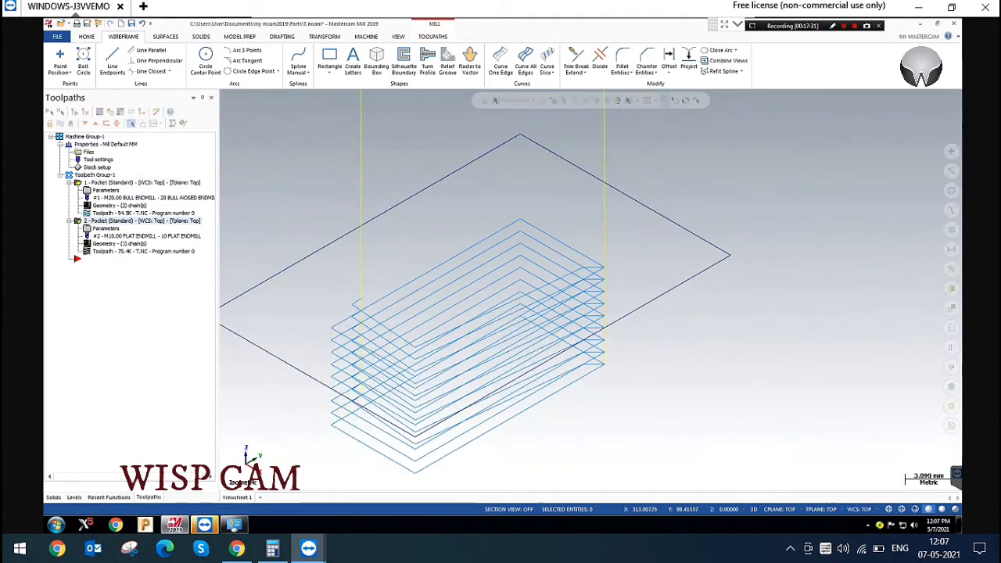
Review the small pocket's entry motion settings against its toolpath without changing any parameters
left_click(108, 229)
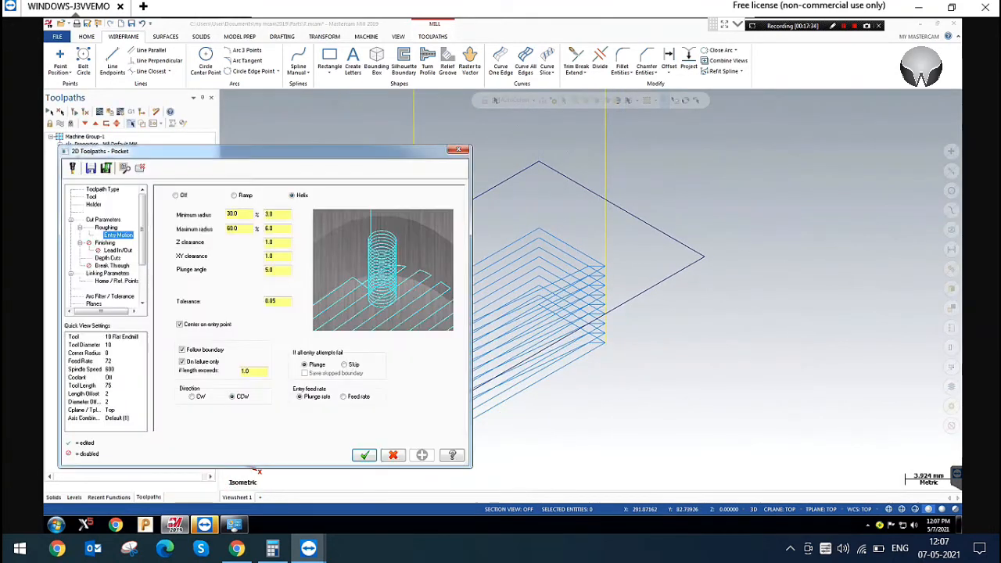
double_click(250, 372)
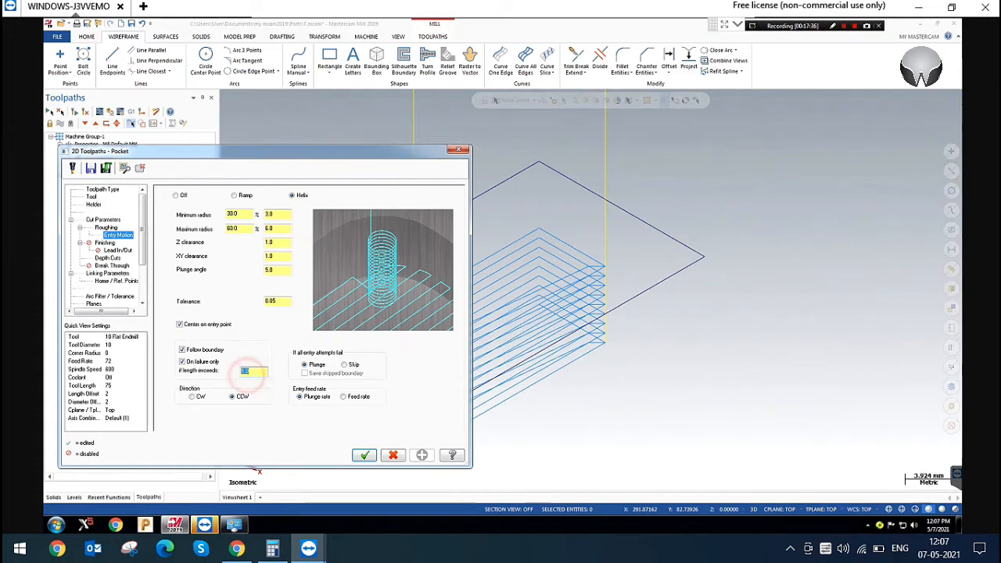
left_click(459, 149)
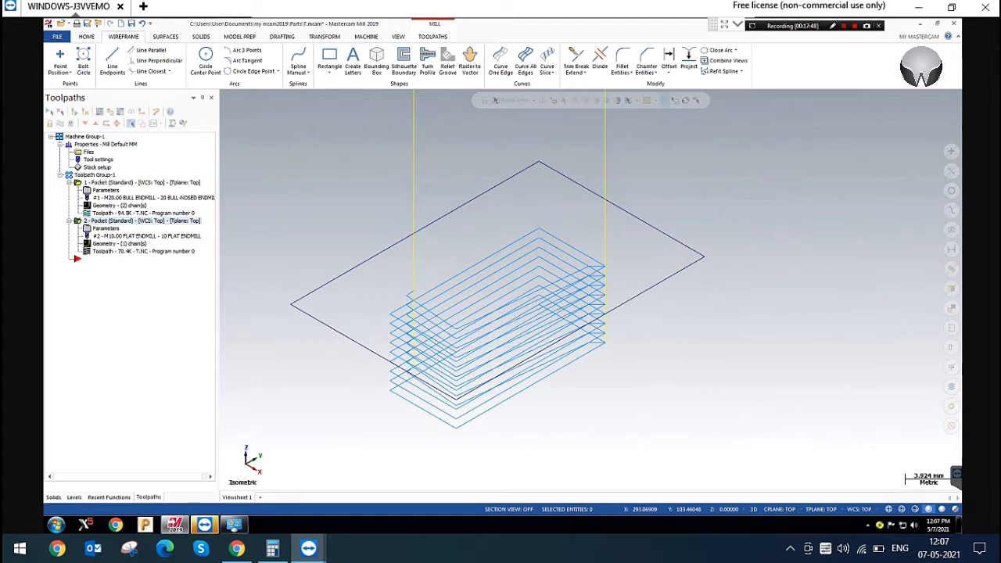
scroll(680, 258, "down", 5)
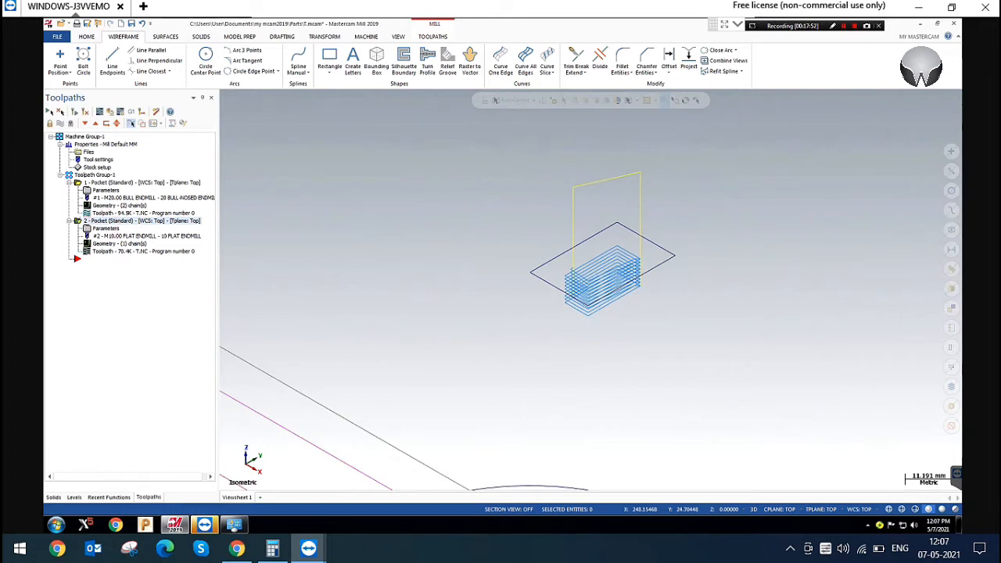
left_click(105, 228)
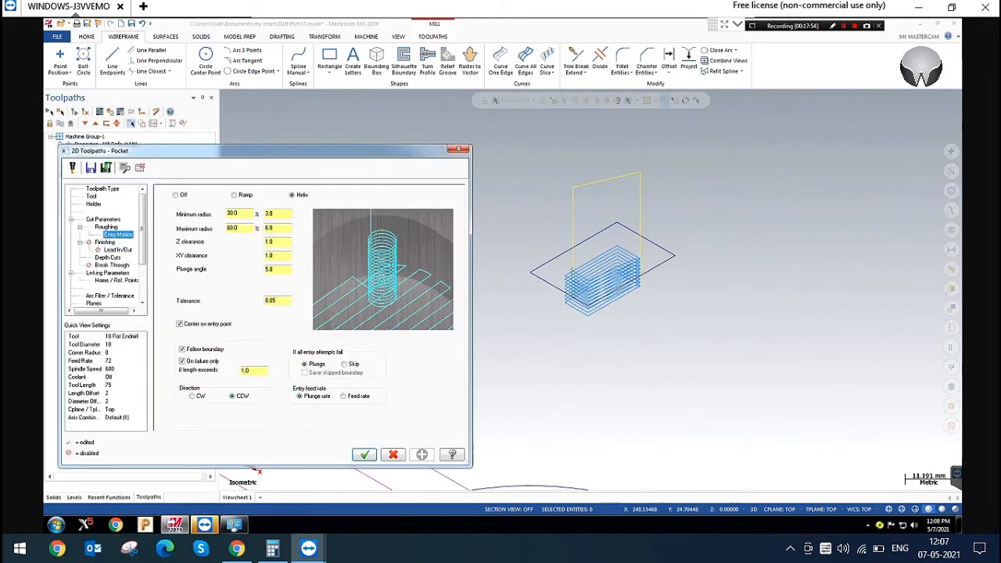
left_click(459, 149)
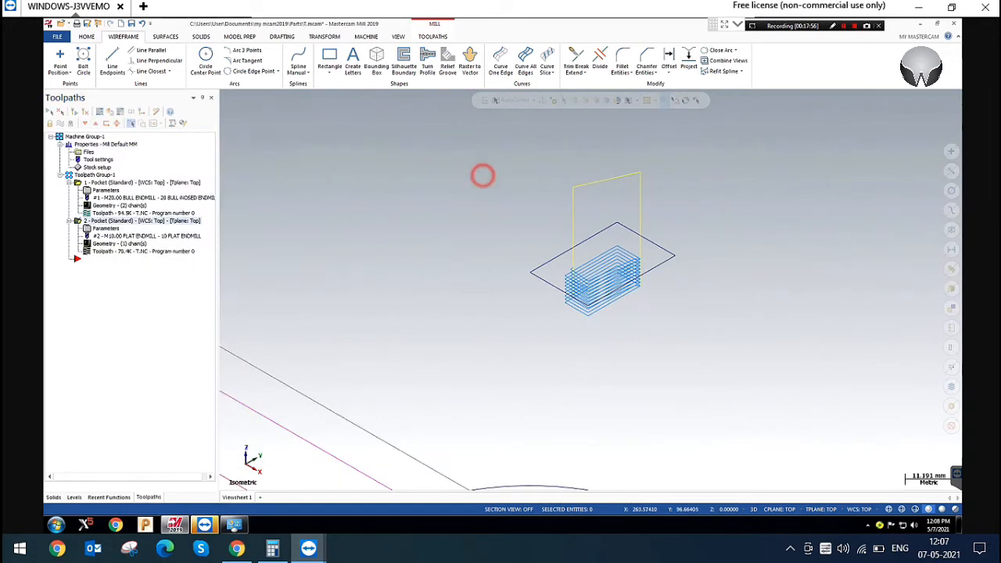
scroll(622, 301, "up", 1)
scroll(623, 297, "up", 2)
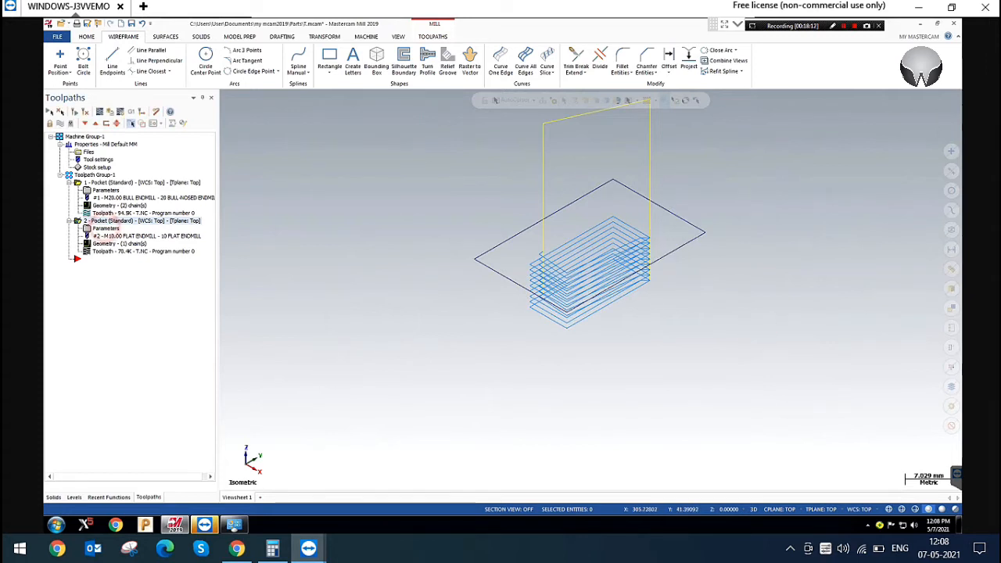
left_click(106, 227)
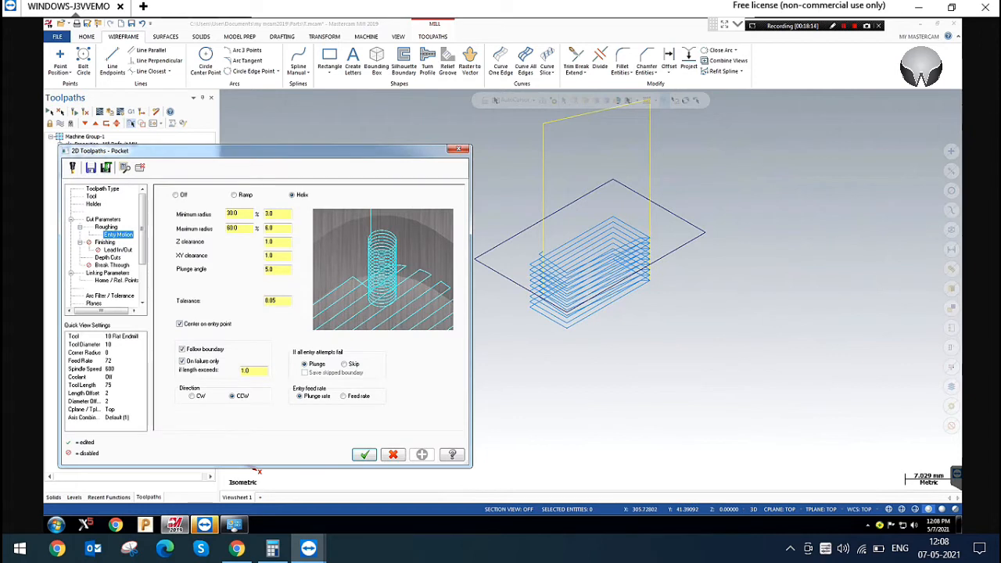
left_click(458, 149)
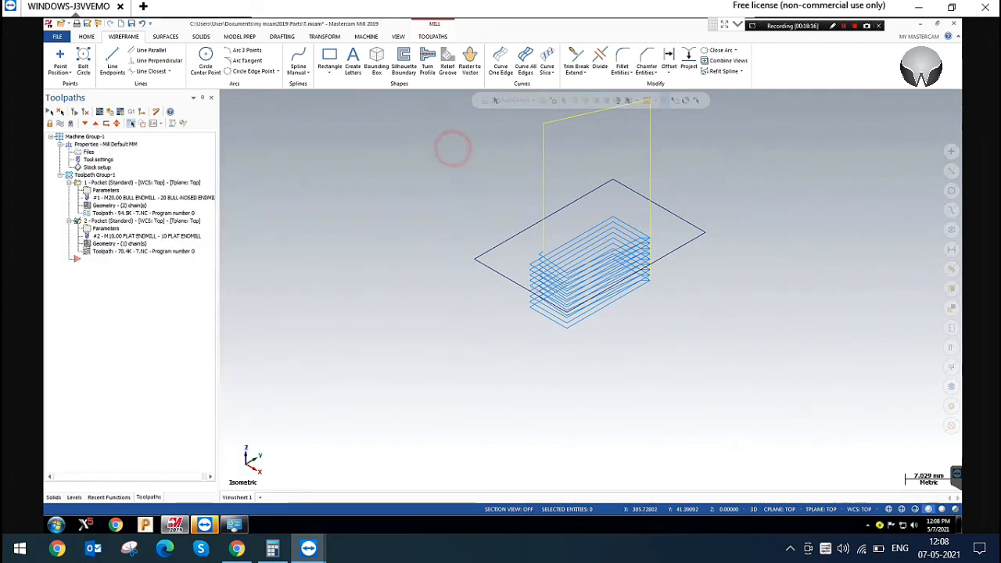
Replace the rectangular pocket's entry point chain with the point near the pocket's upper-left corner and regenerate the toolpath
scroll(733, 352, "down", 5)
scroll(707, 345, "down", 10)
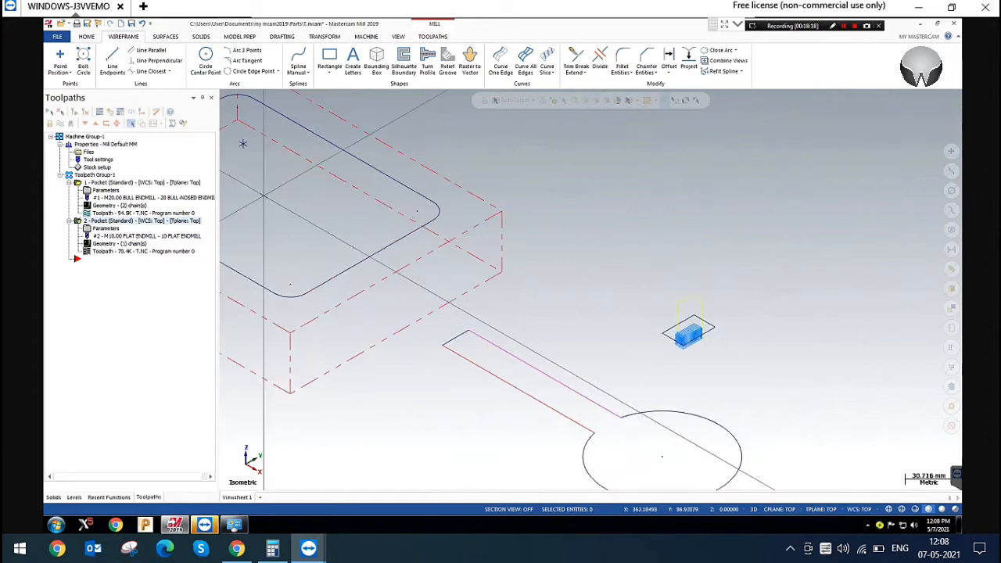
scroll(410, 212, "up", 5)
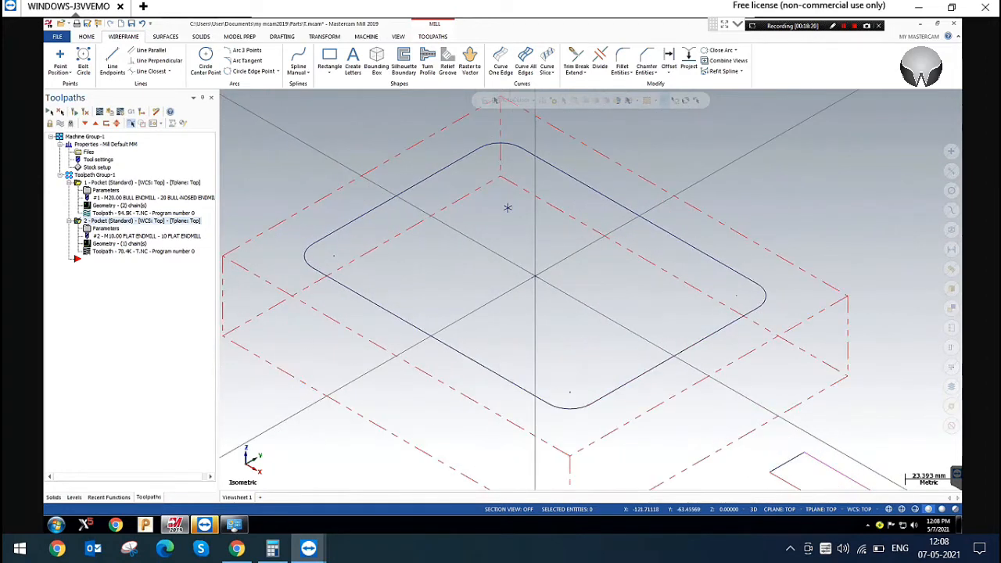
scroll(498, 219, "down", 3)
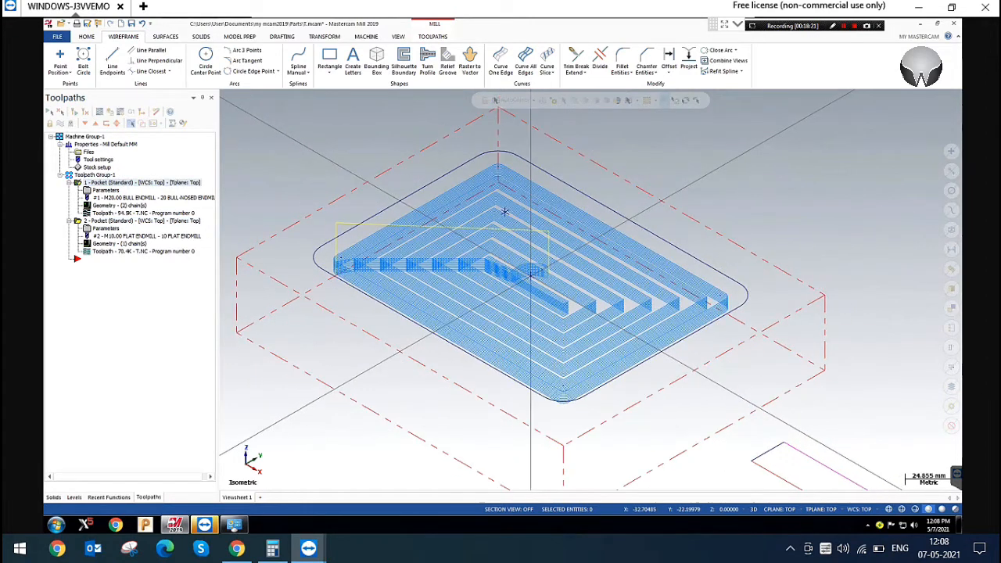
scroll(585, 278, "up", 2)
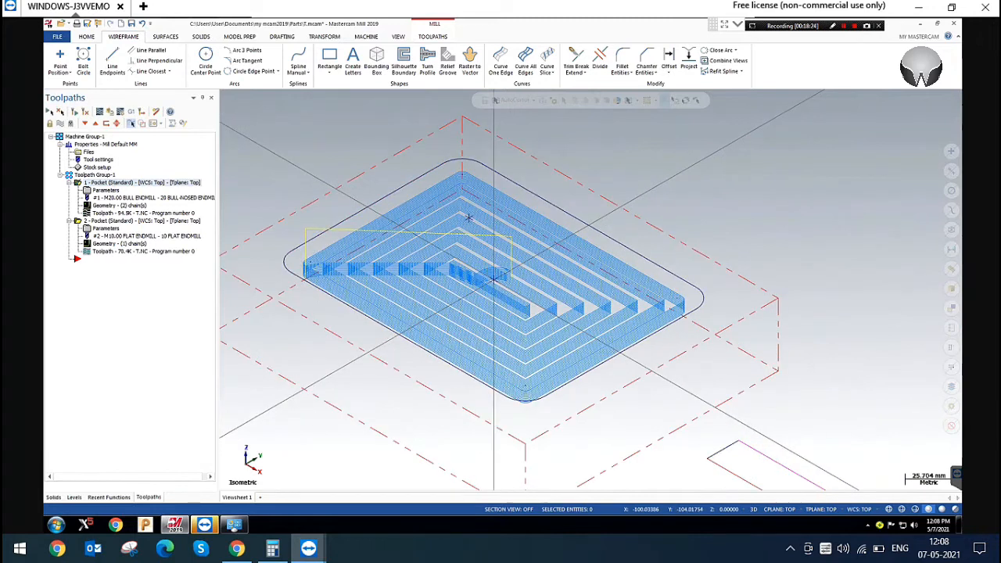
left_click(115, 205)
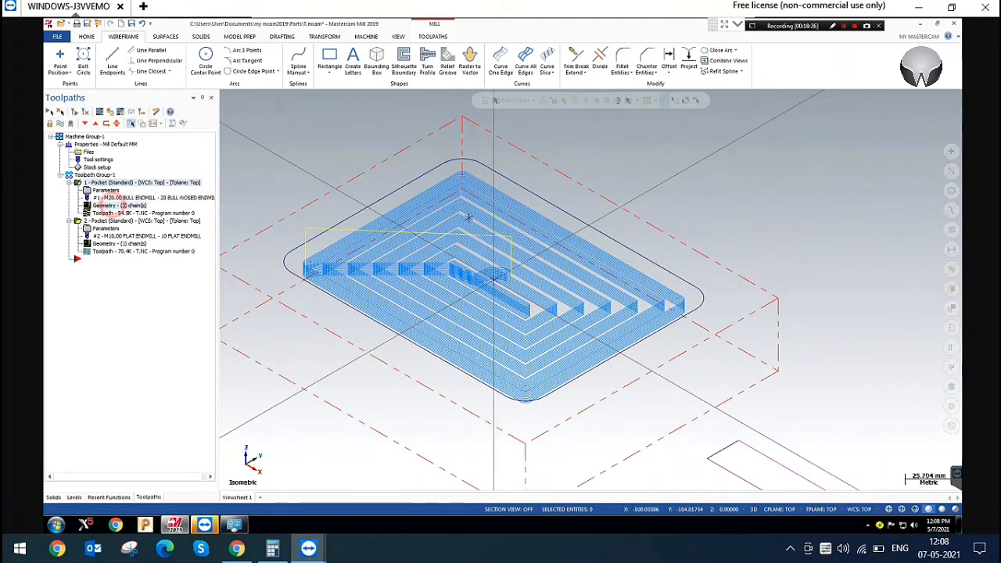
left_click(141, 148)
key("Delete")
right_click(140, 155)
left_click(162, 162)
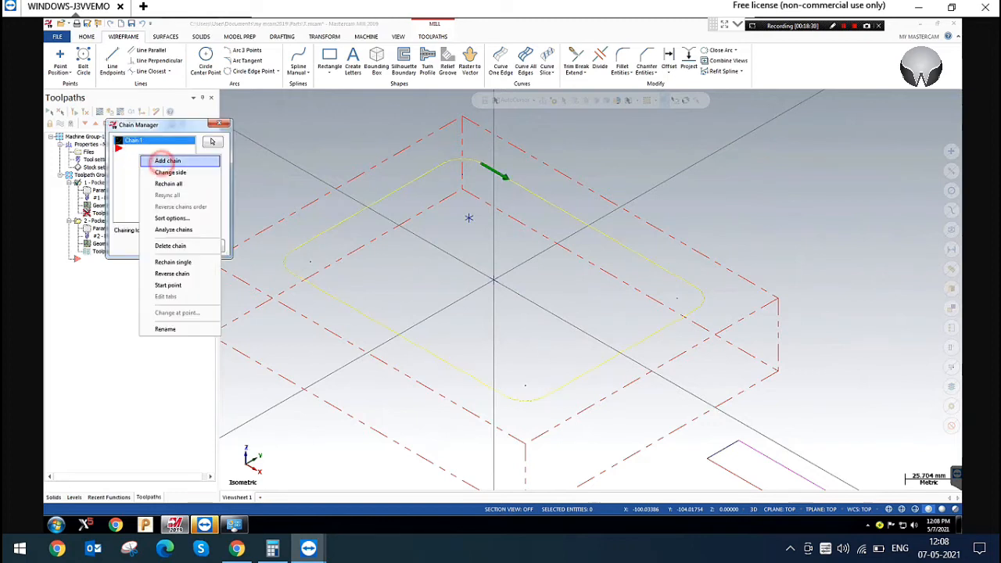
left_click(468, 217)
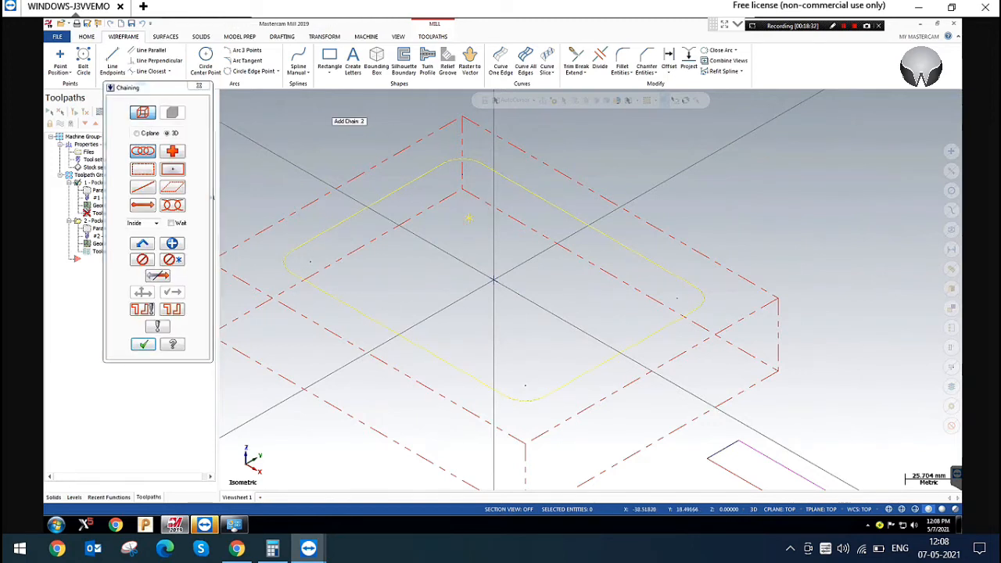
left_click(143, 344)
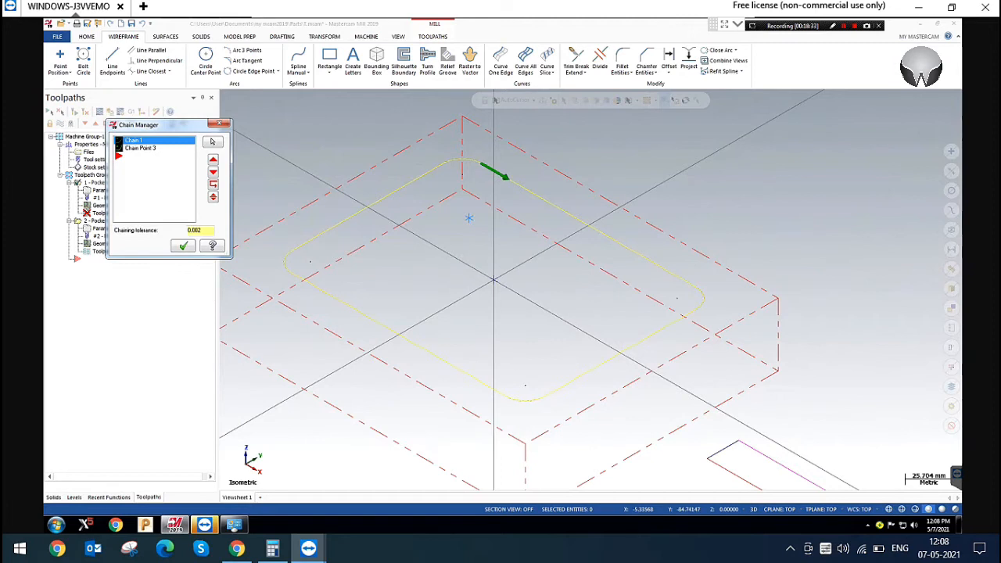
left_click(183, 245)
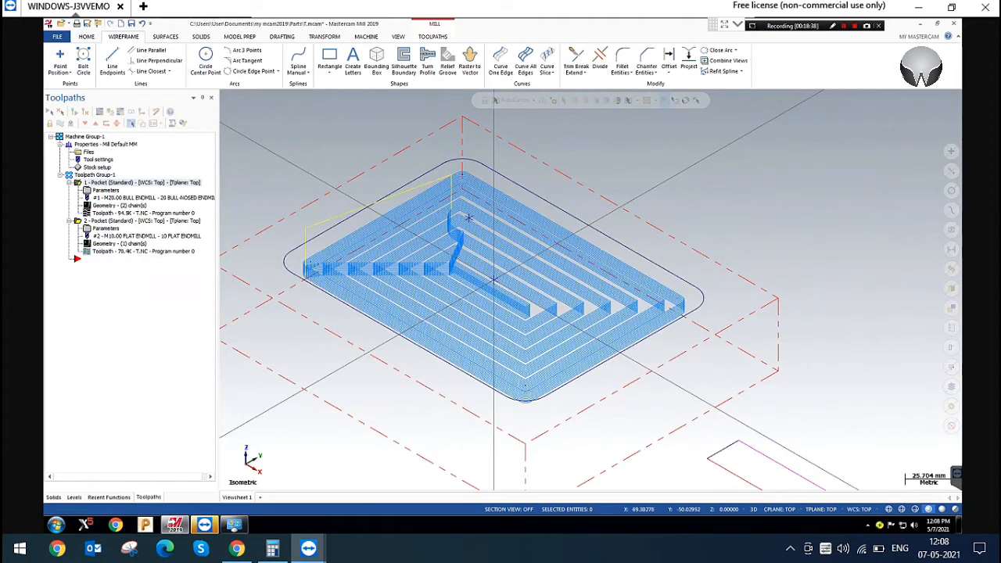
Examine the rectangular pocket's entry moves around the new entry point in isometric and top views, and review its entry motion settings
scroll(468, 218, "up", 4)
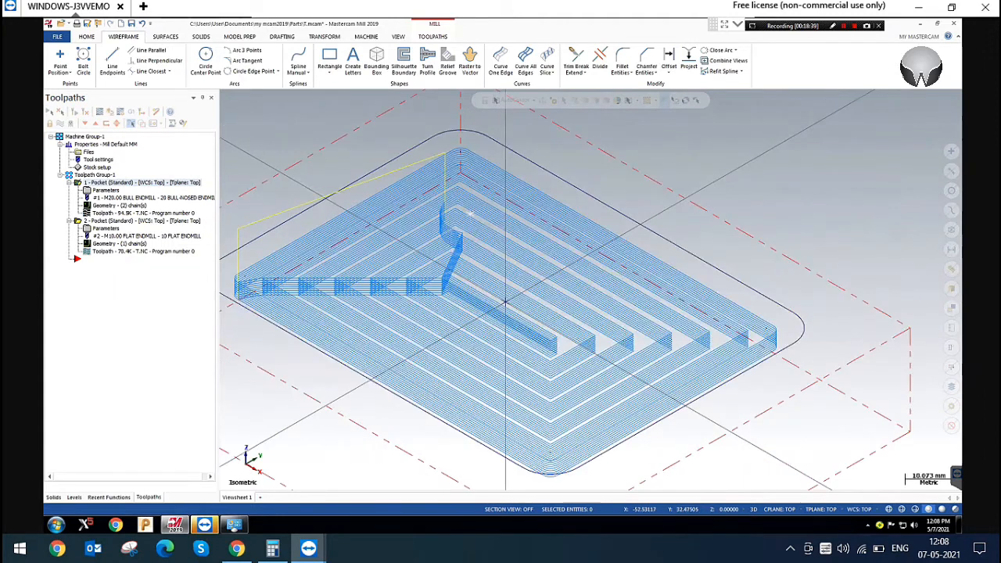
scroll(468, 218, "up", 5)
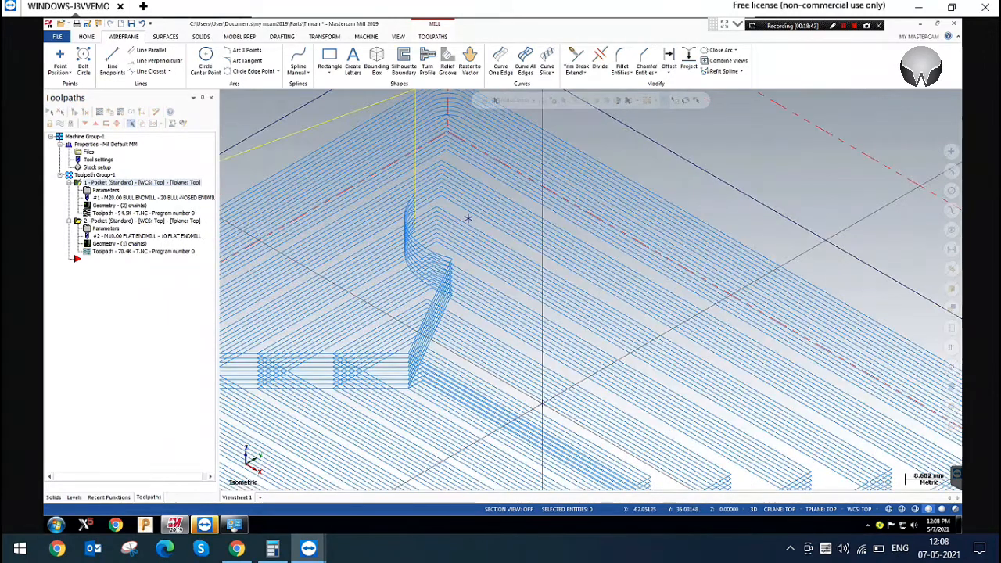
left_click(109, 191)
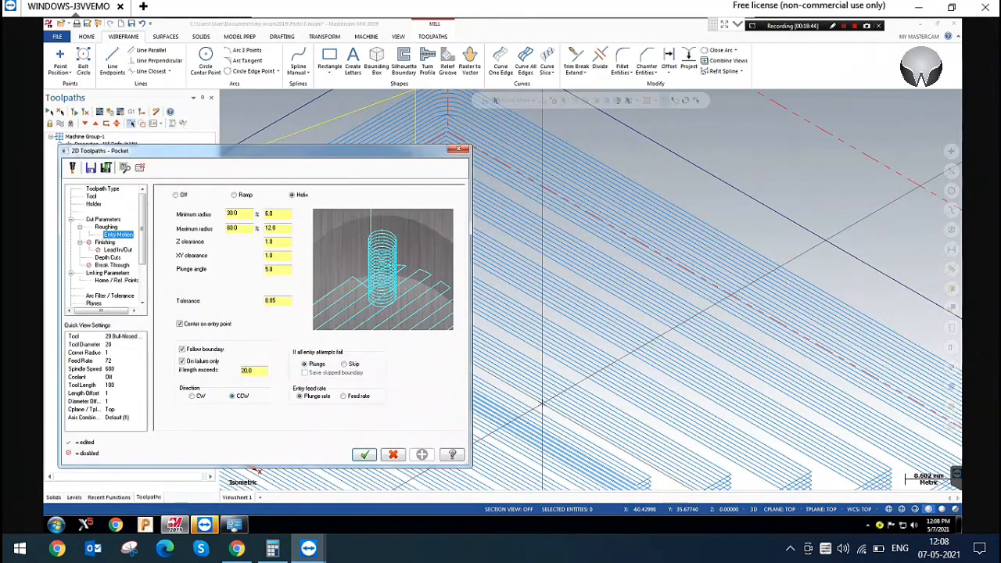
left_click(458, 147)
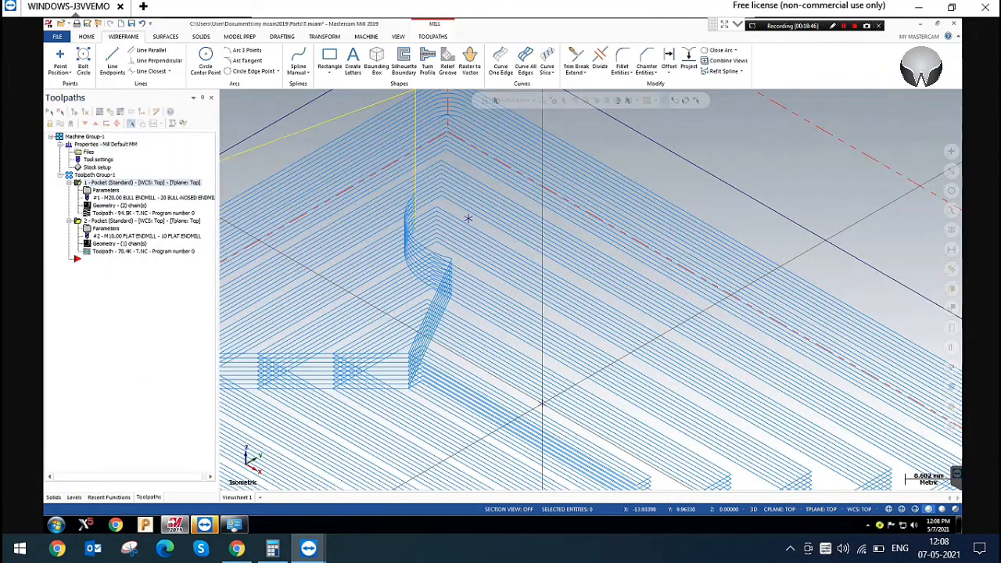
scroll(528, 352, "down", 2)
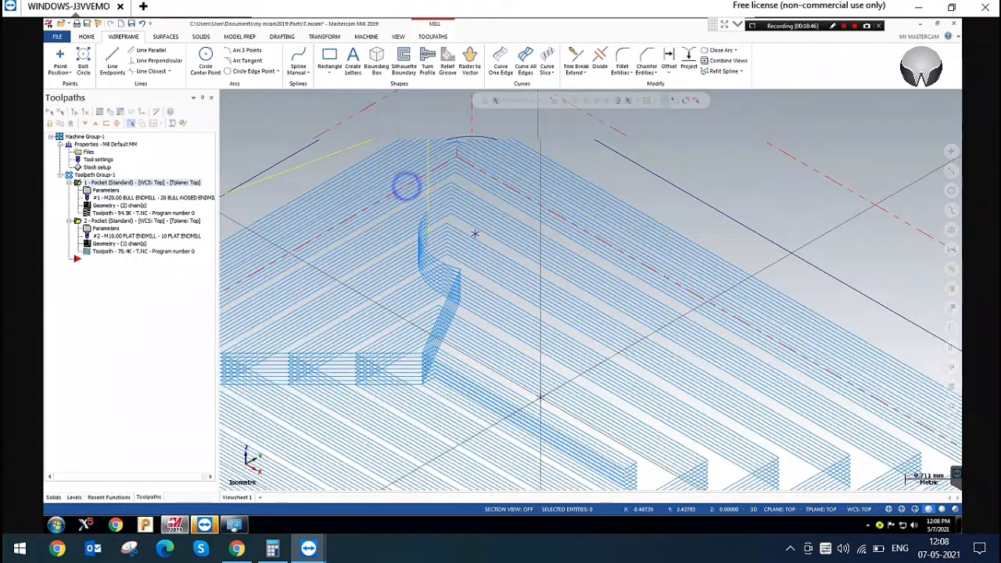
scroll(406, 186, "down", 2)
right_click(406, 186)
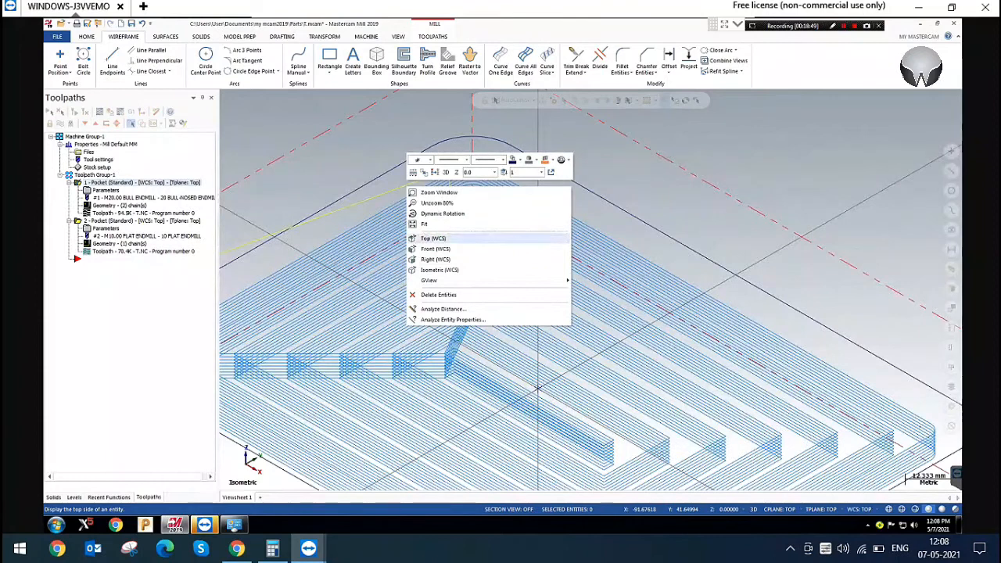
left_click(432, 238)
scroll(691, 235, "down", 12)
scroll(401, 273, "up", 3)
scroll(518, 217, "up", 6)
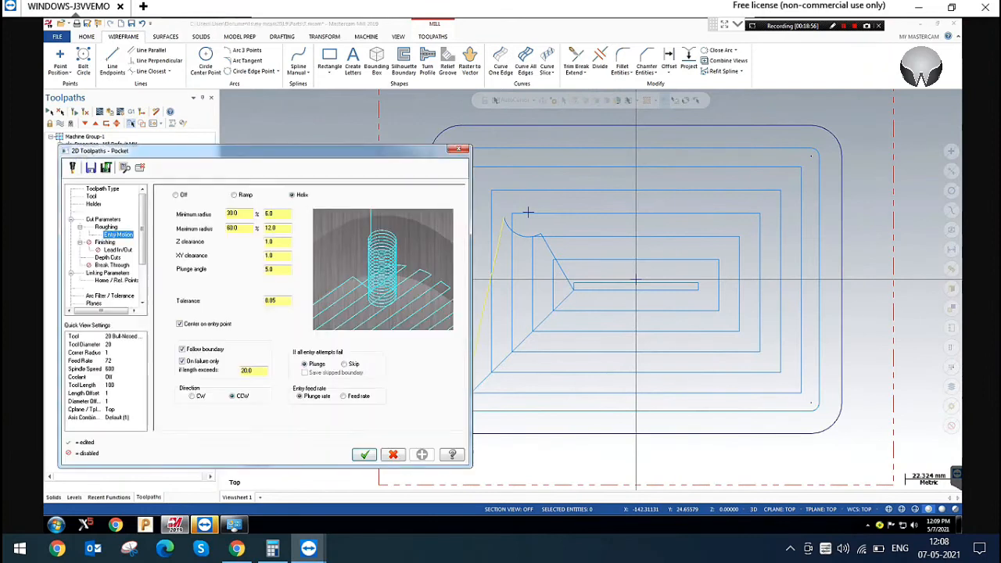
Set the rectangular pocket helix entry's XY clearance to 10.0 and regenerate the toolpath to check the entry arc
left_click(275, 255)
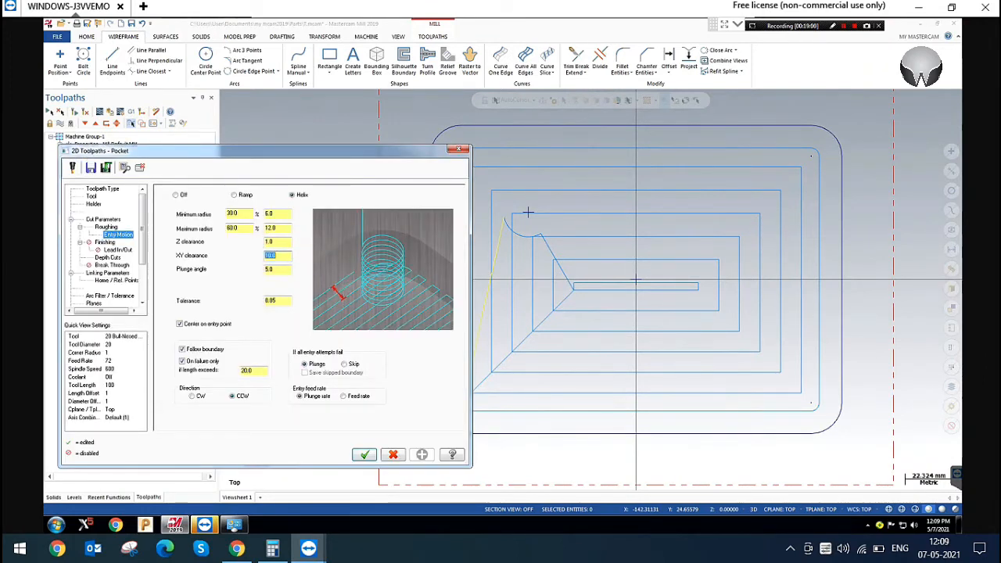
left_click(364, 455)
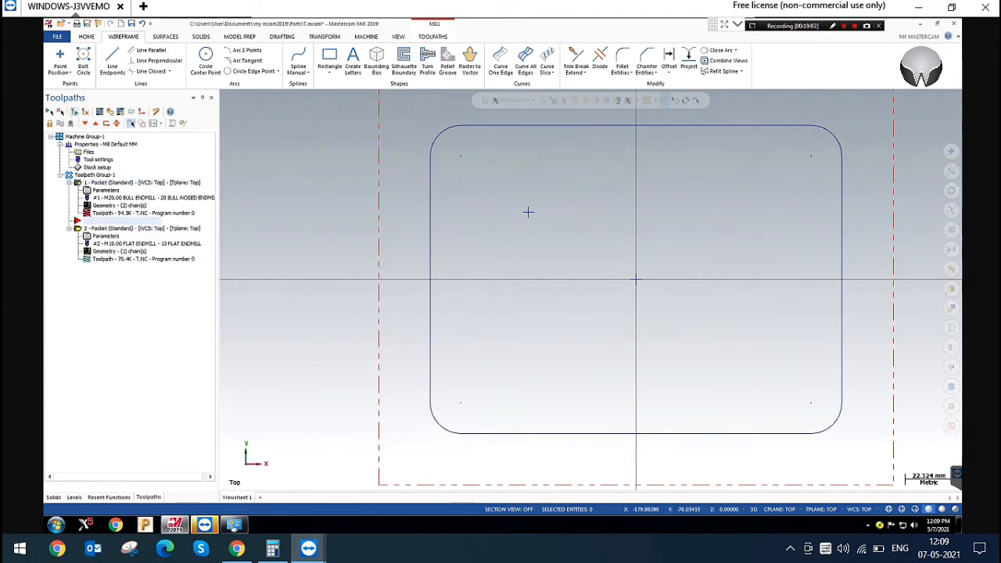
scroll(528, 212, "up", 2)
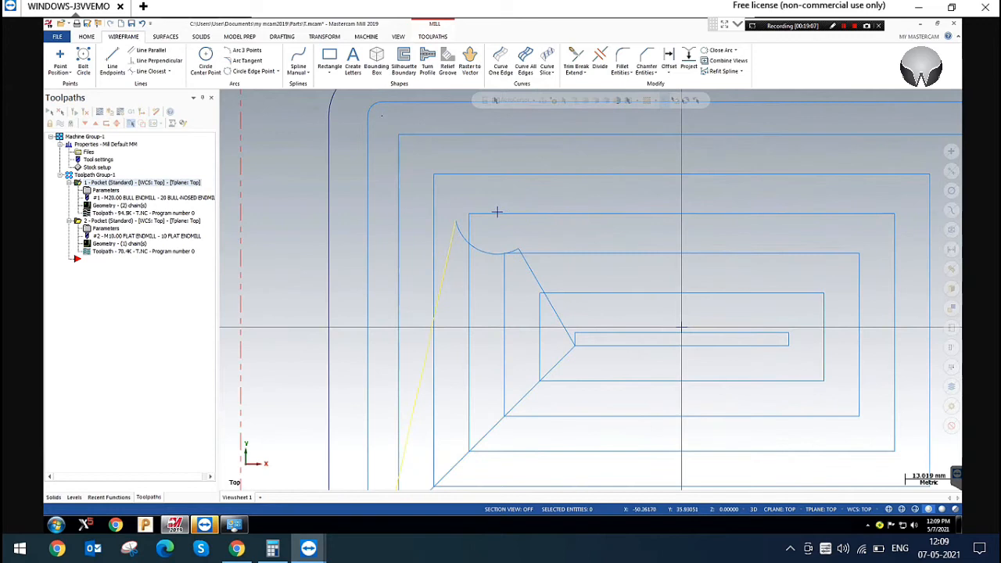
scroll(473, 256, "down", 2)
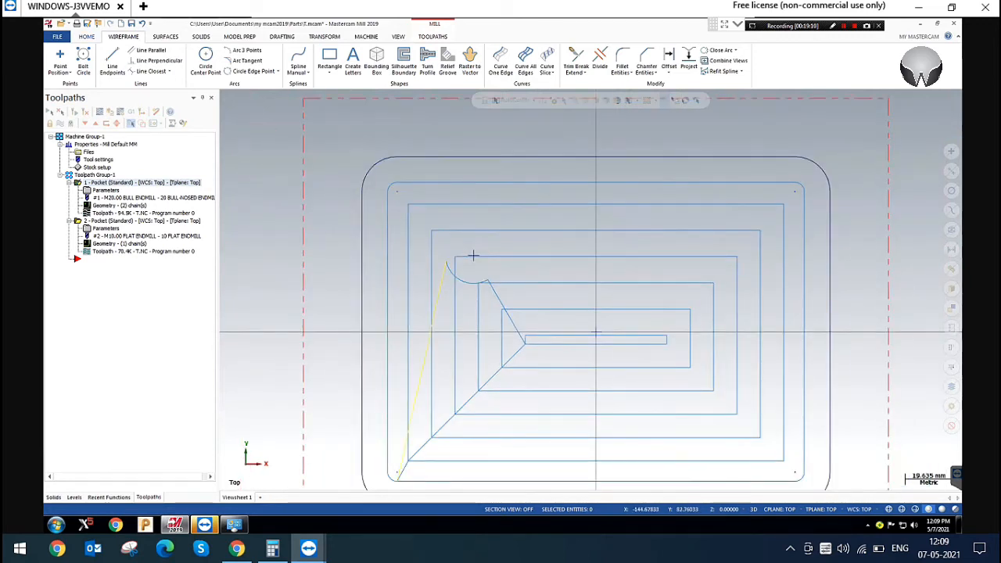
Measure the distance from the rectangular pocket's upper edge toward the entry point
left_click(92, 36)
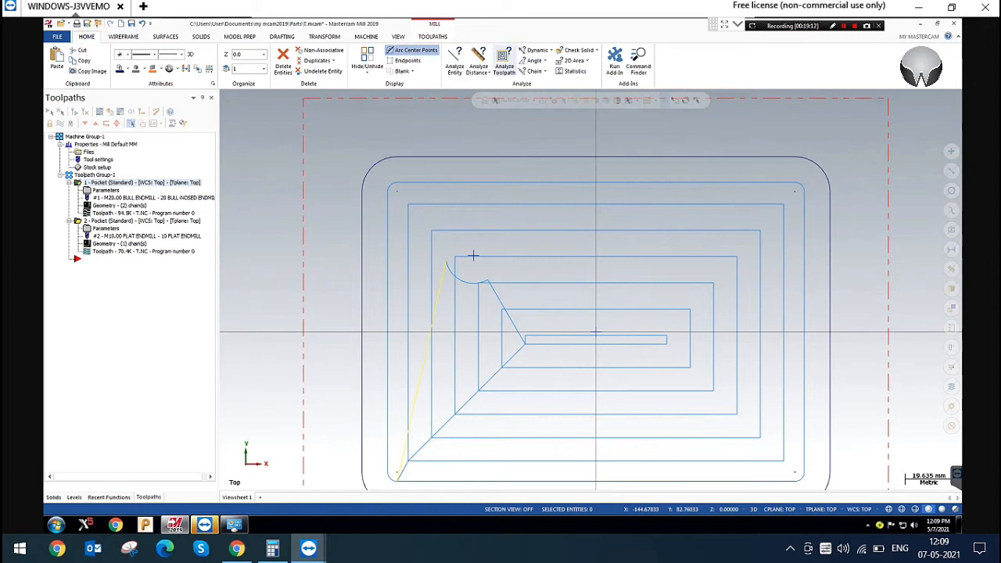
left_click(478, 59)
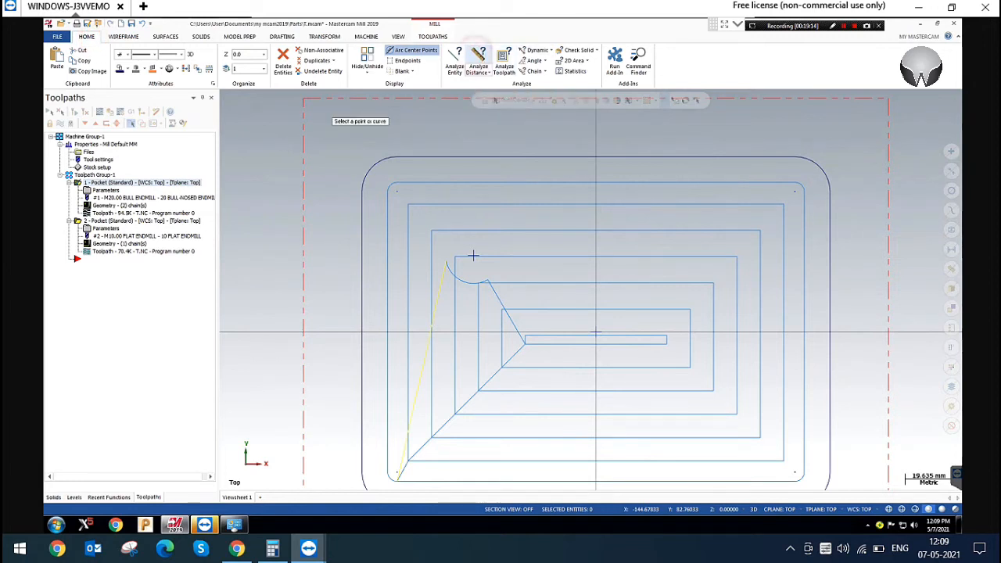
left_click(467, 160)
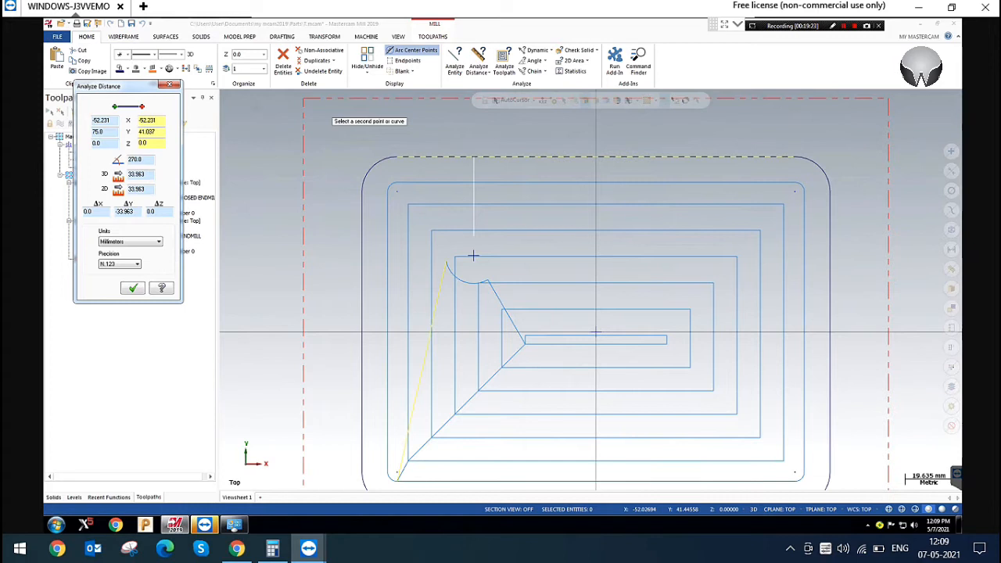
key("Escape")
Set the rectangular pocket helix entry's XY clearance to 45.0 and regenerate the toolpath
left_click(105, 190)
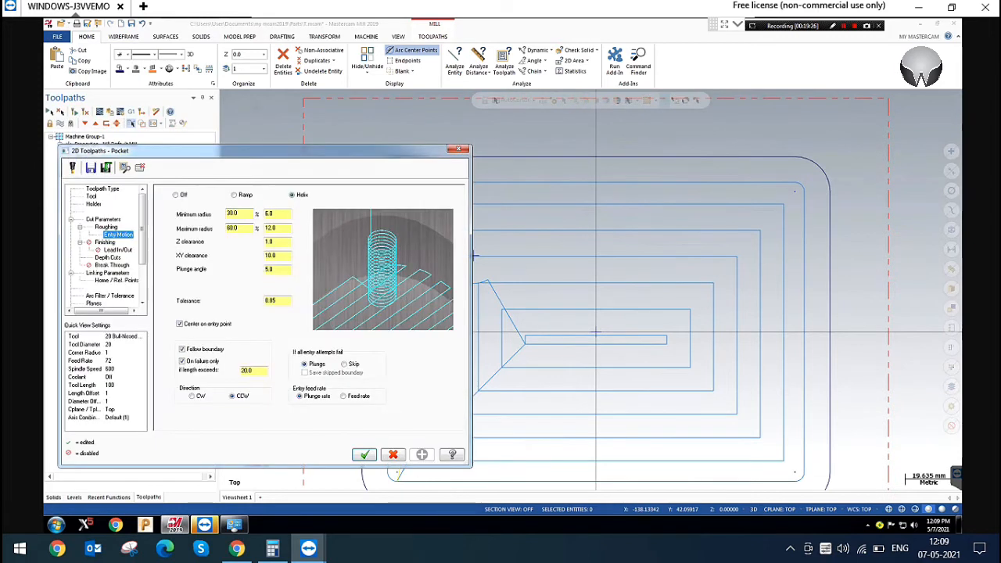
double_click(278, 255)
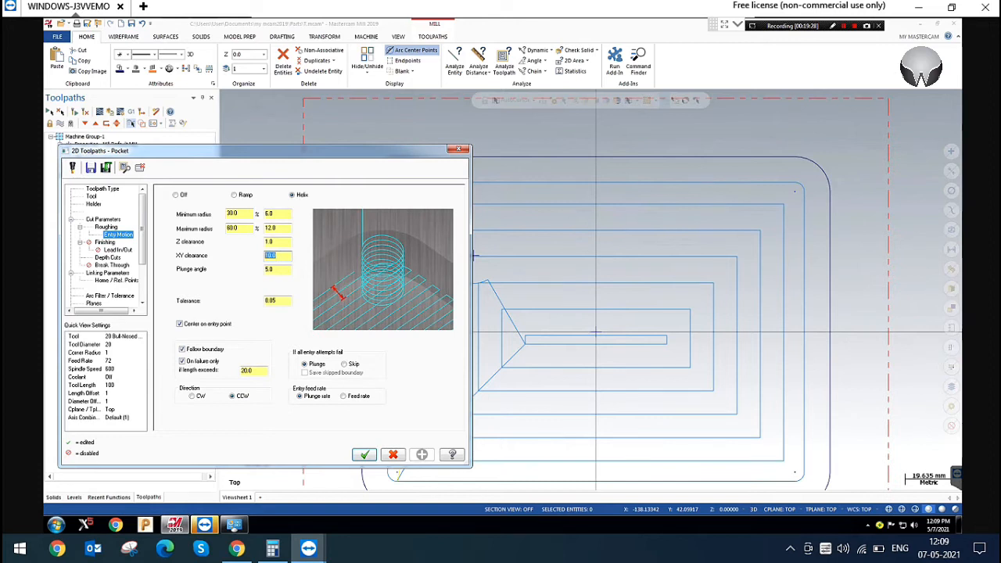
left_click(363, 455)
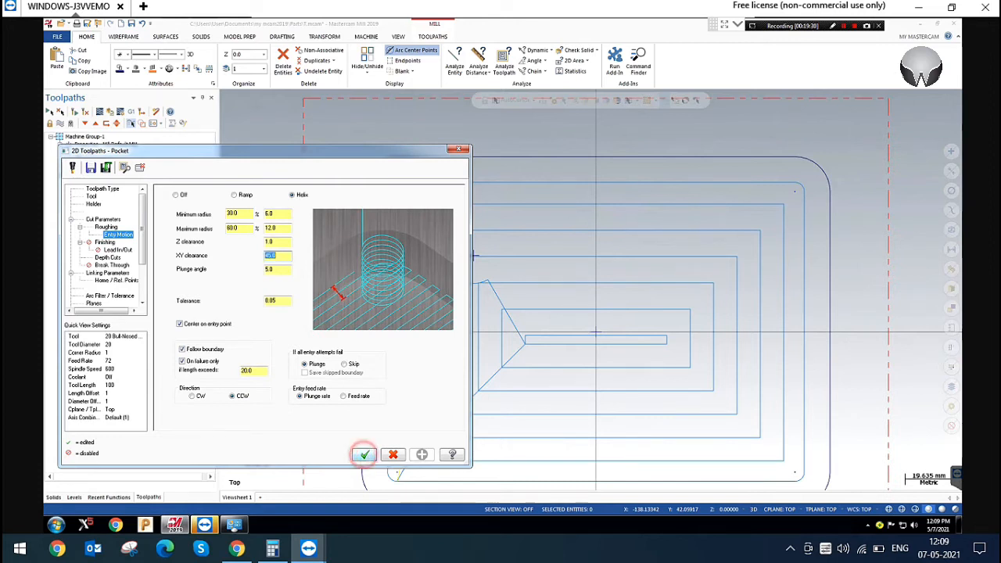
left_click(74, 111)
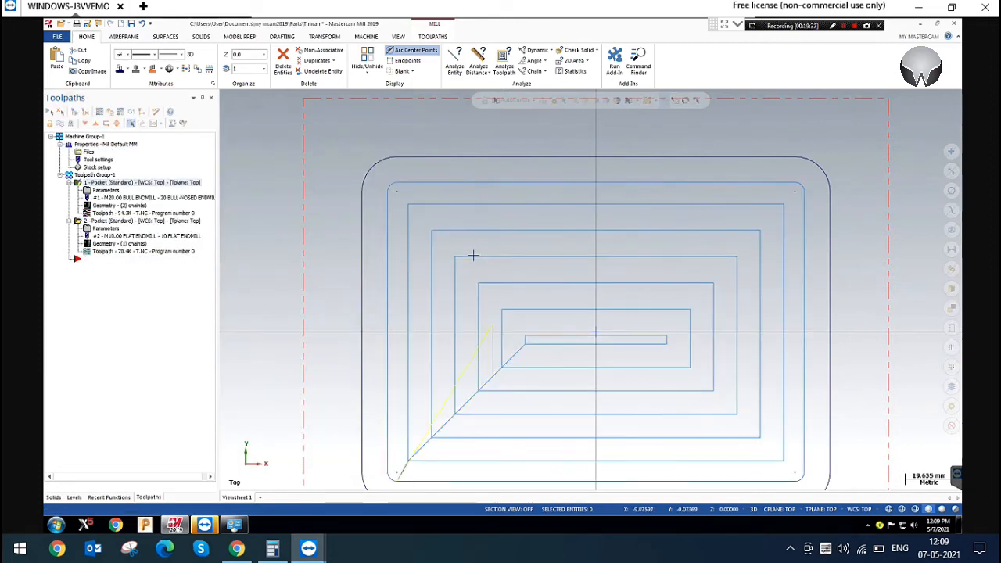
Examine where the rectangular pocket's regenerated toolpath enters relative to the selected entry point, in top and isometric views
left_click_drag(447, 228, 535, 299)
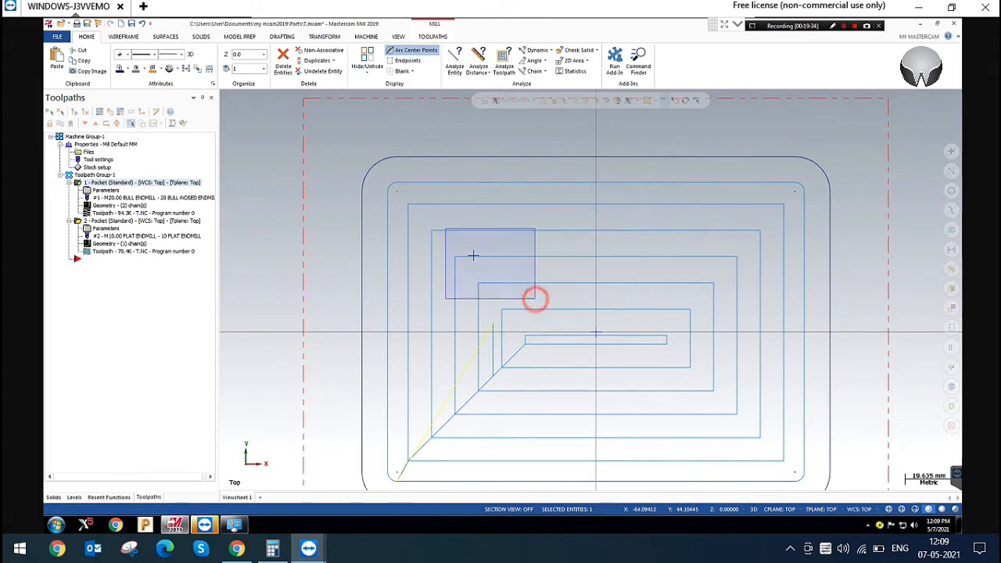
scroll(535, 289, "down", 2)
left_click_drag(447, 234, 516, 292)
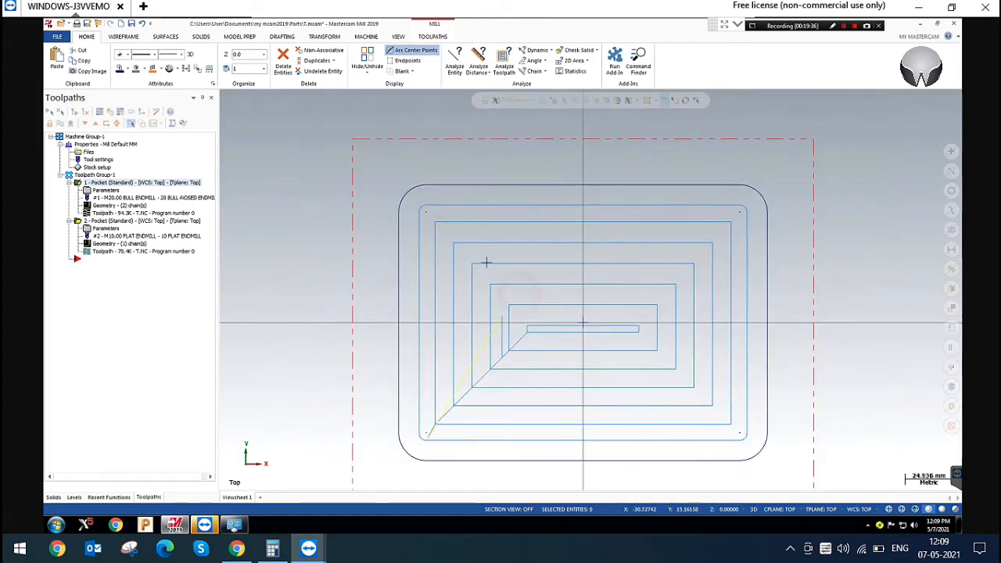
right_click(835, 173)
left_click(829, 256)
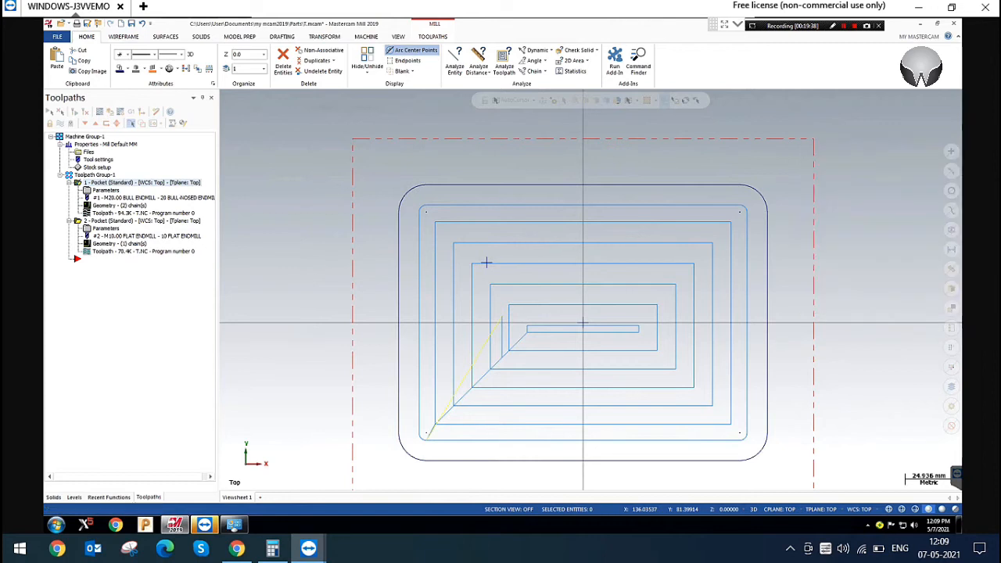
scroll(478, 235, "up", 2)
scroll(478, 235, "up", 2)
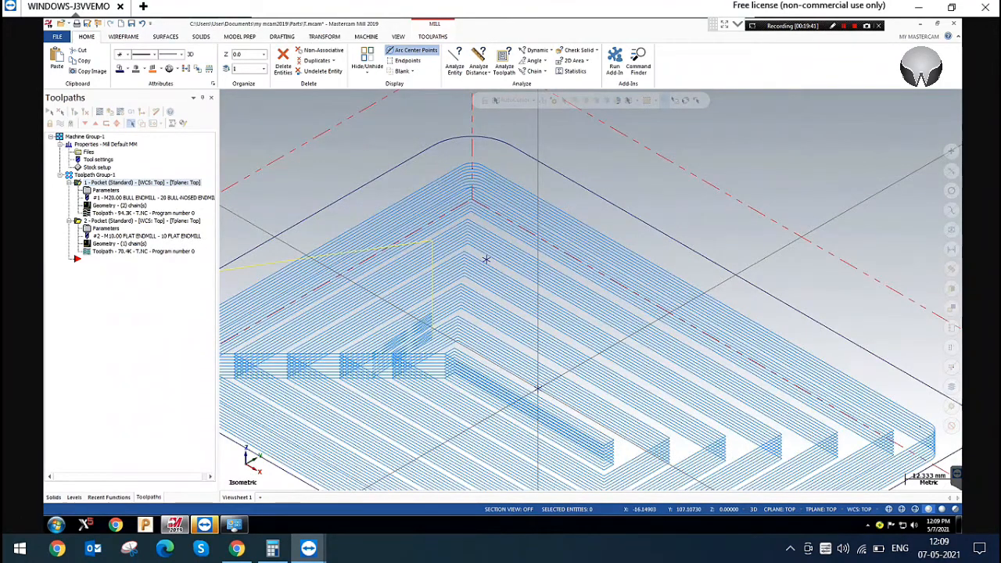
scroll(500, 253, "down", 4)
scroll(575, 241, "up", 3)
scroll(575, 240, "down", 4)
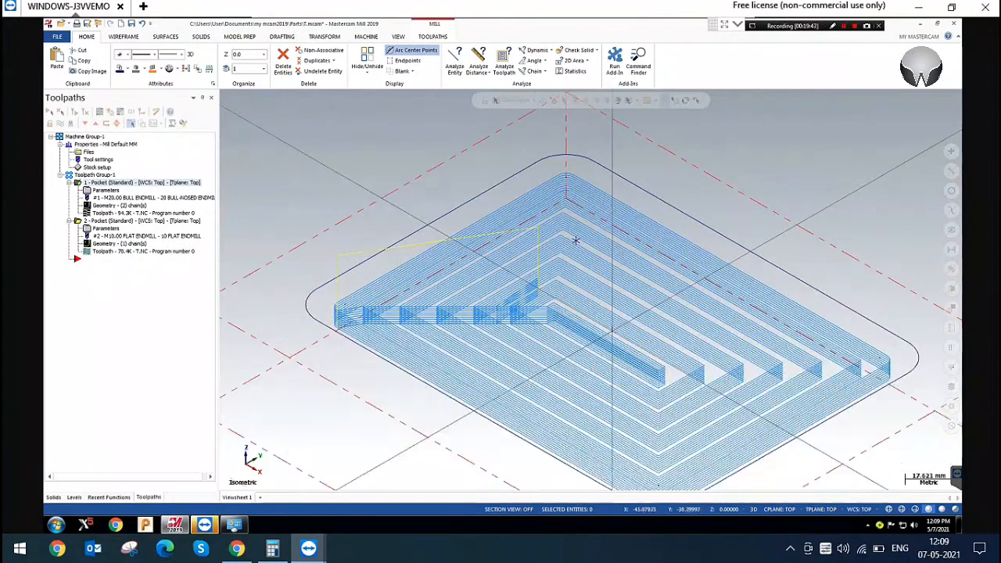
scroll(577, 232, "up", 3)
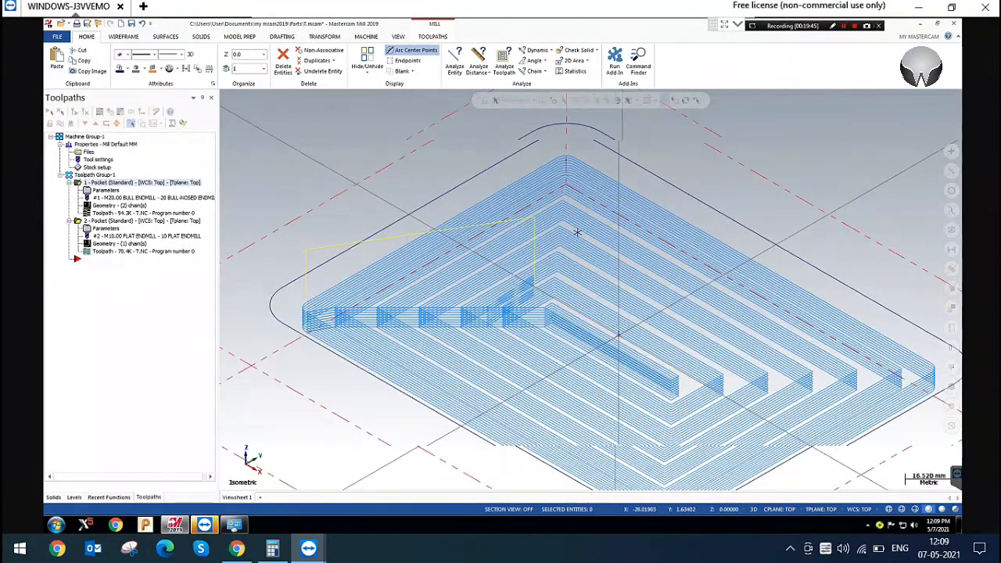
Examine the rectangular pocket's helix entry passes in the right view and in the isometric view
right_click(490, 240)
left_click(540, 319)
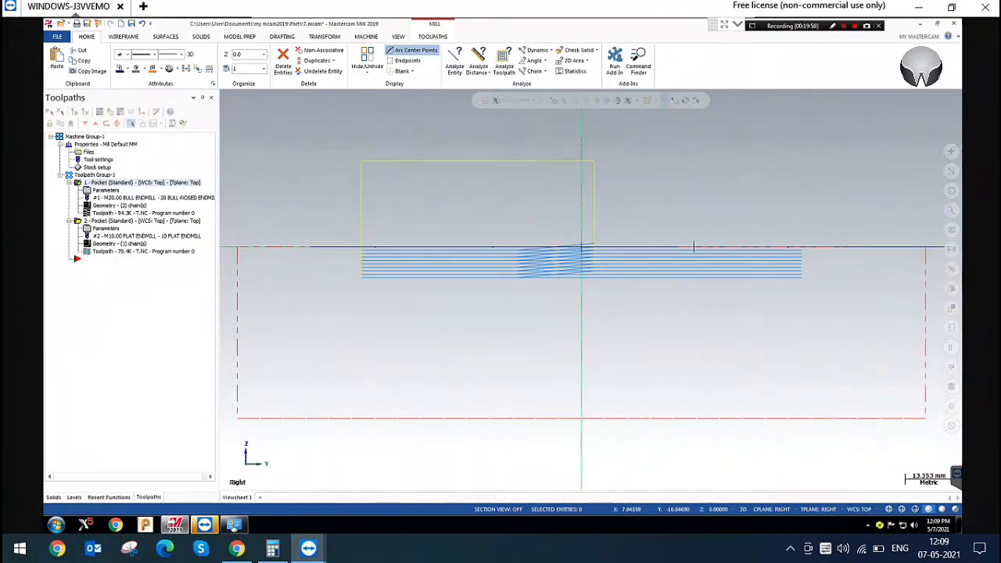
scroll(693, 247, "up", 5)
left_click_drag(369, 216, 612, 313)
right_click(426, 161)
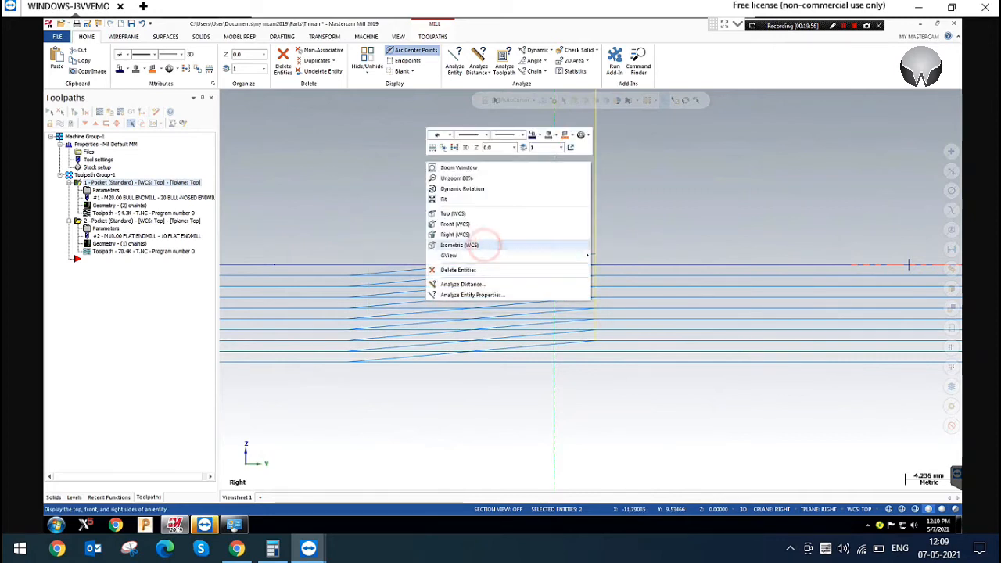
left_click(469, 244)
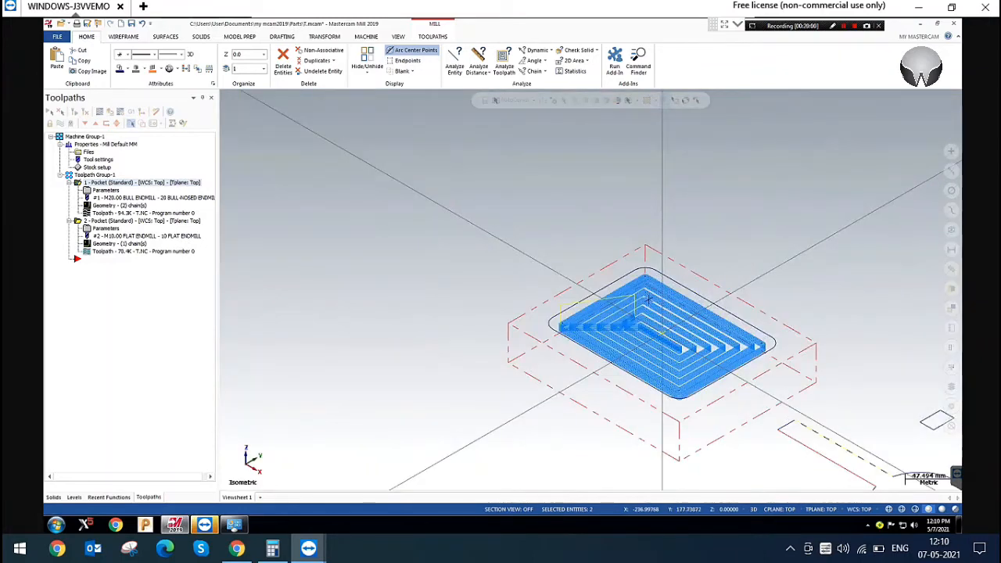
scroll(649, 299, "up", 5)
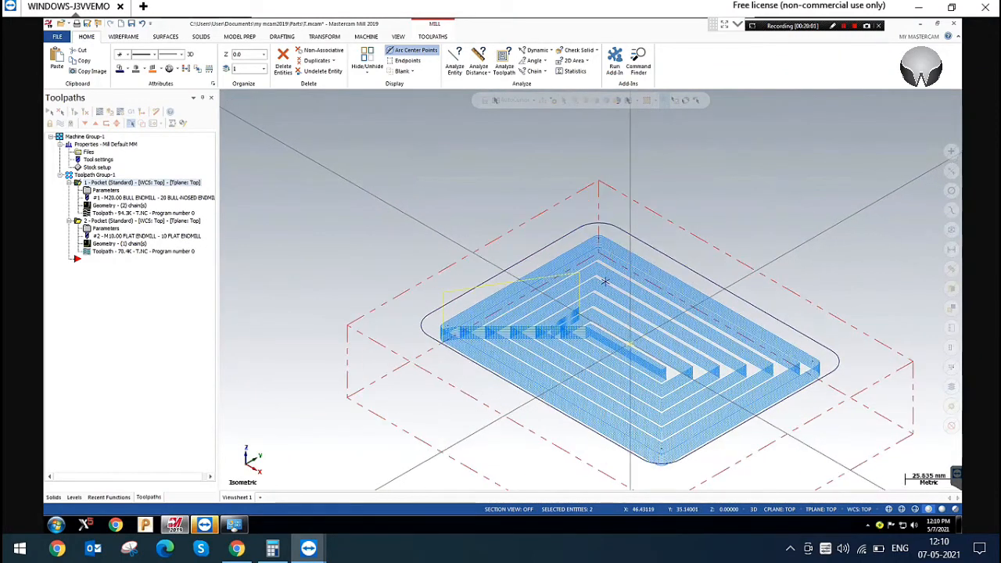
scroll(751, 361, "up", 2)
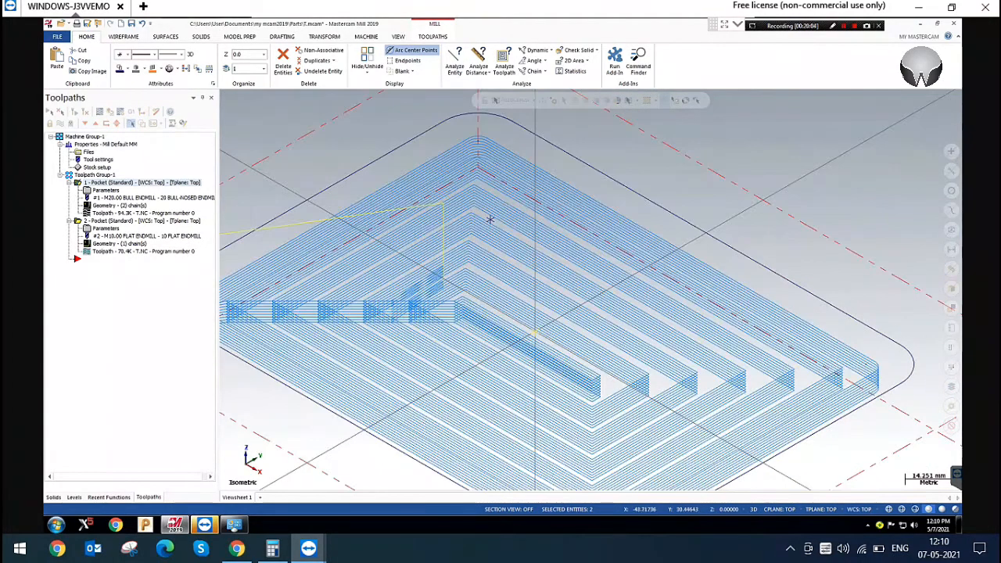
Switch the rectangular pocket's entry motion from Helix to Ramp and regenerate the toolpath
left_click(106, 190)
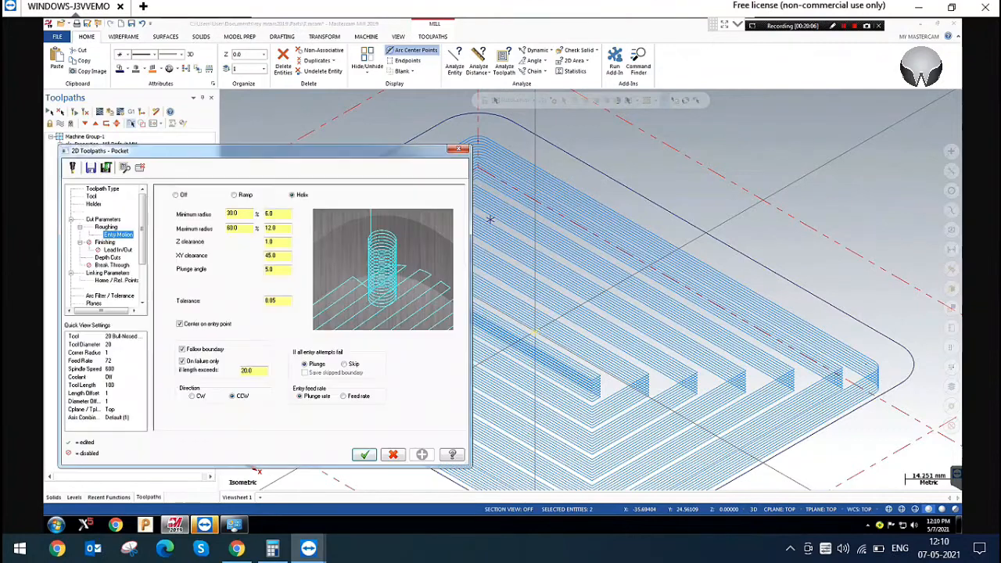
left_click(278, 256)
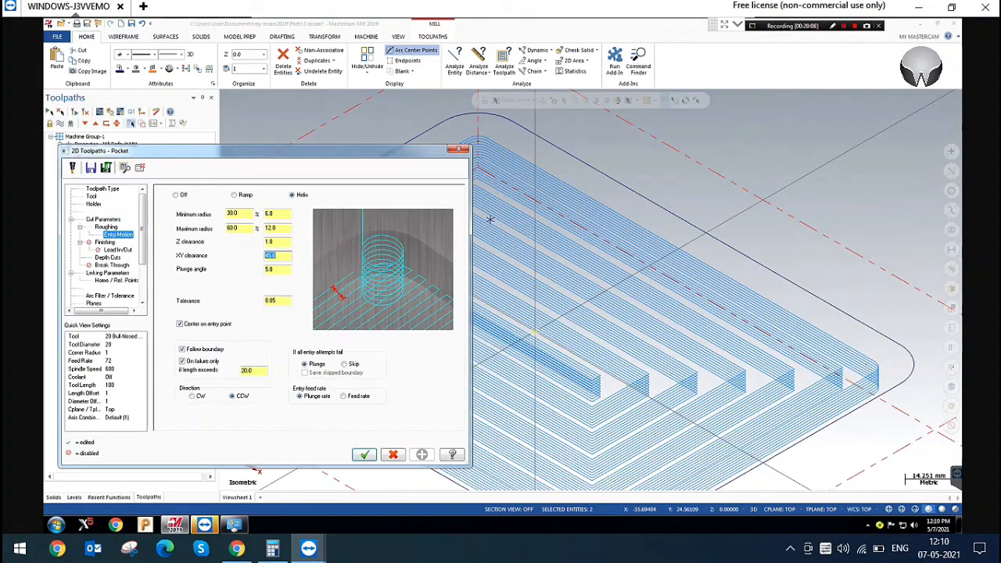
left_click(281, 267)
left_click(235, 195)
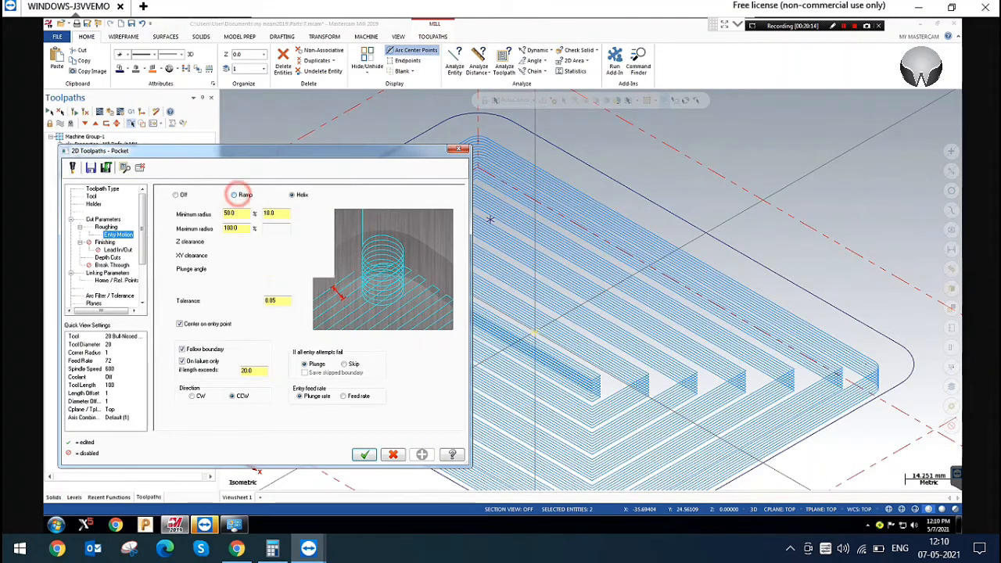
key("Tab")
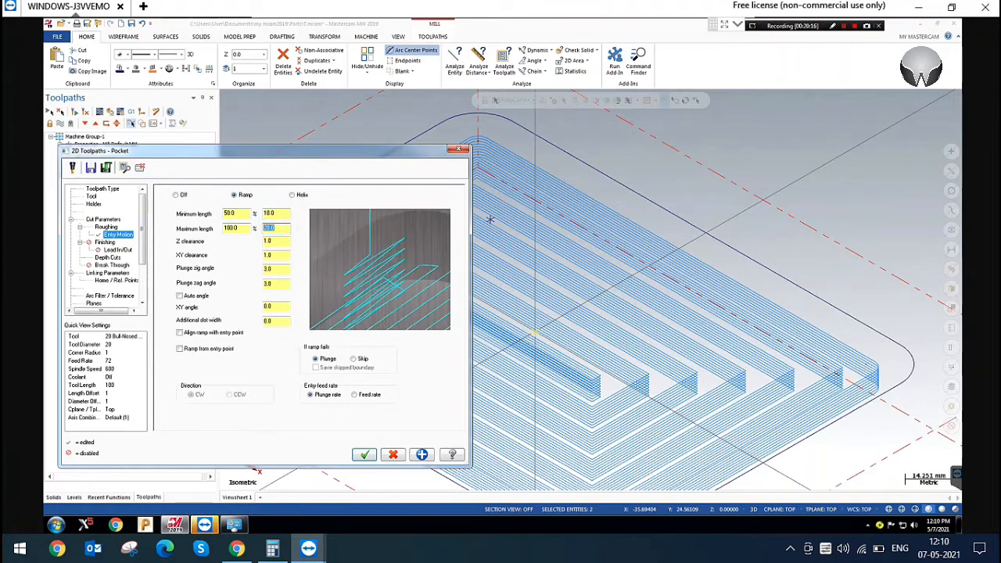
left_click(363, 454)
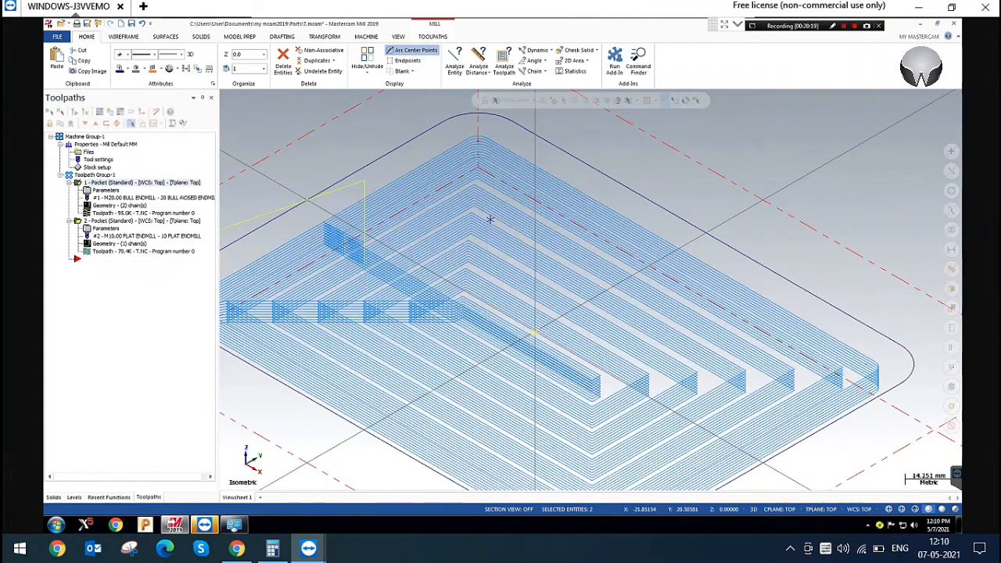
scroll(492, 224, "down", 4)
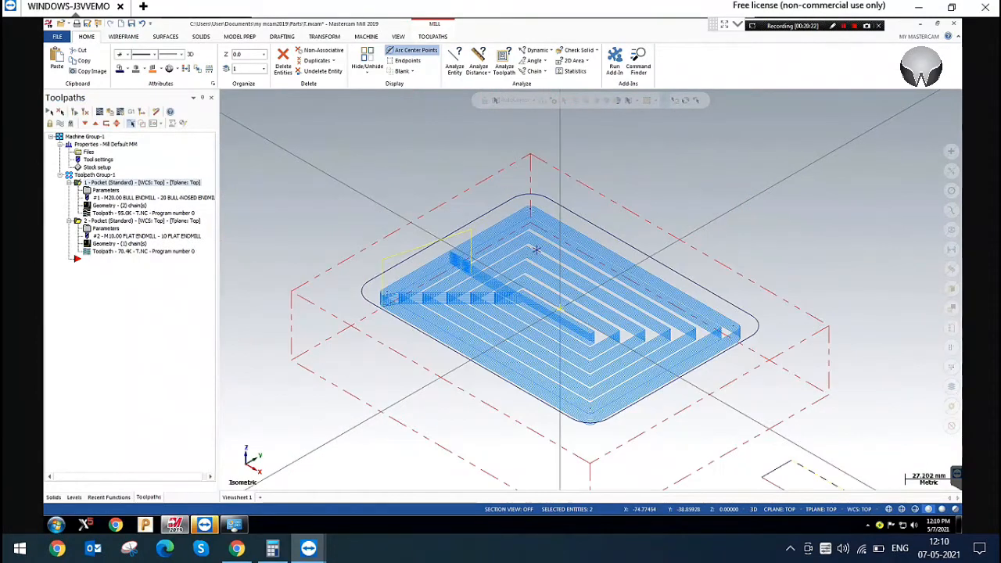
Backplot the rectangular pocket toolpath and inspect its ramp entry moves up close
left_click(99, 111)
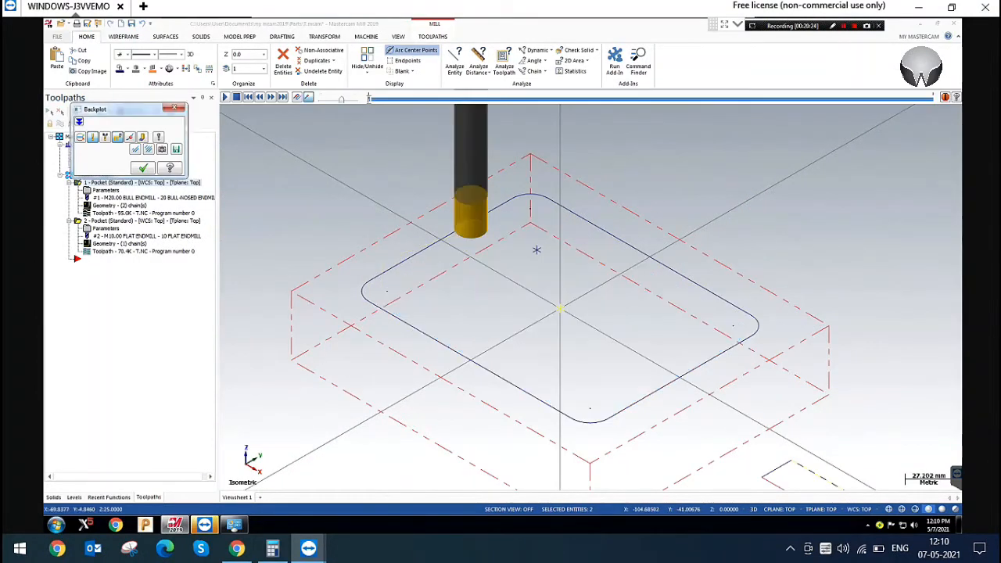
scroll(451, 259, "up", 5)
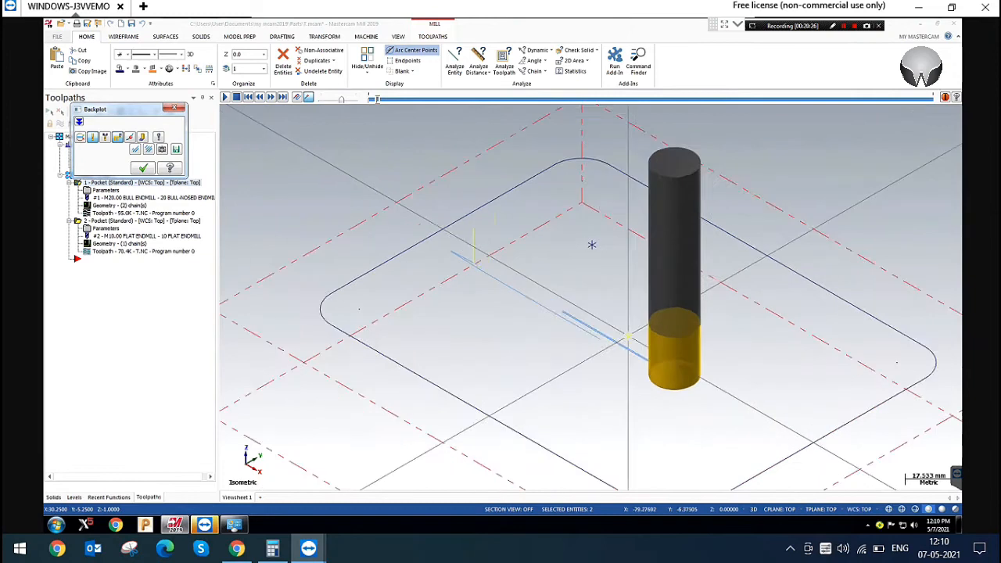
scroll(481, 259, "up", 7)
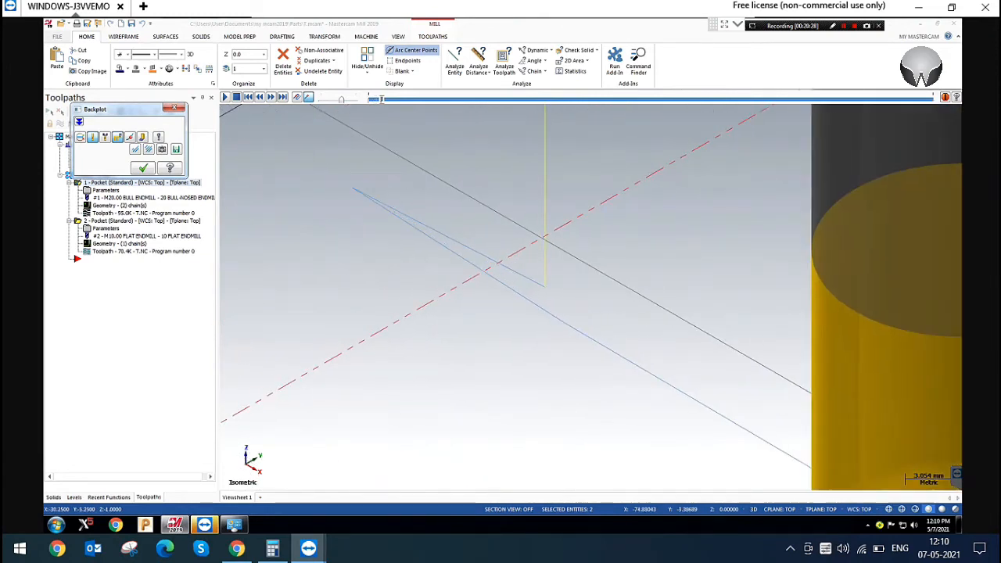
scroll(503, 256, "down", 2)
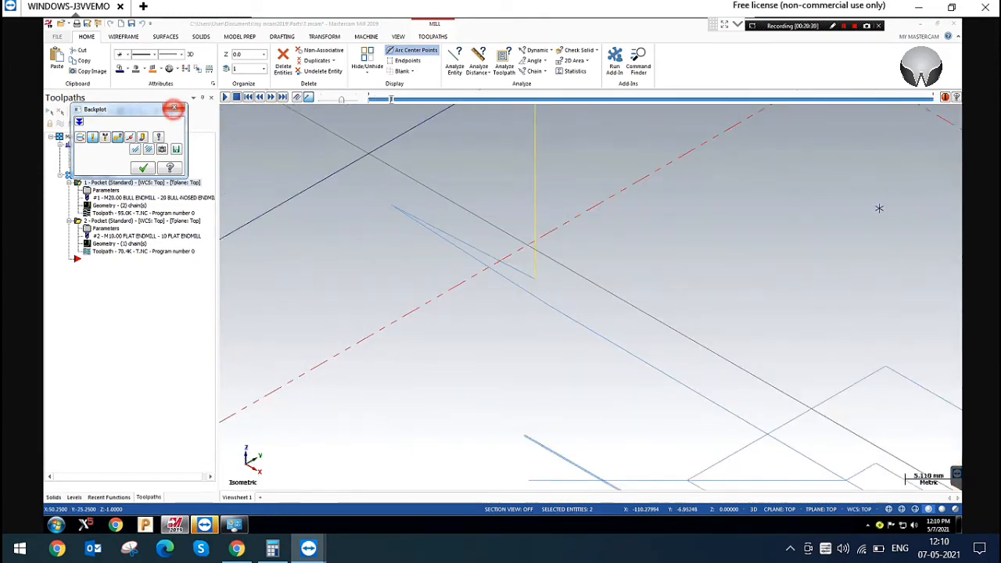
left_click(173, 107)
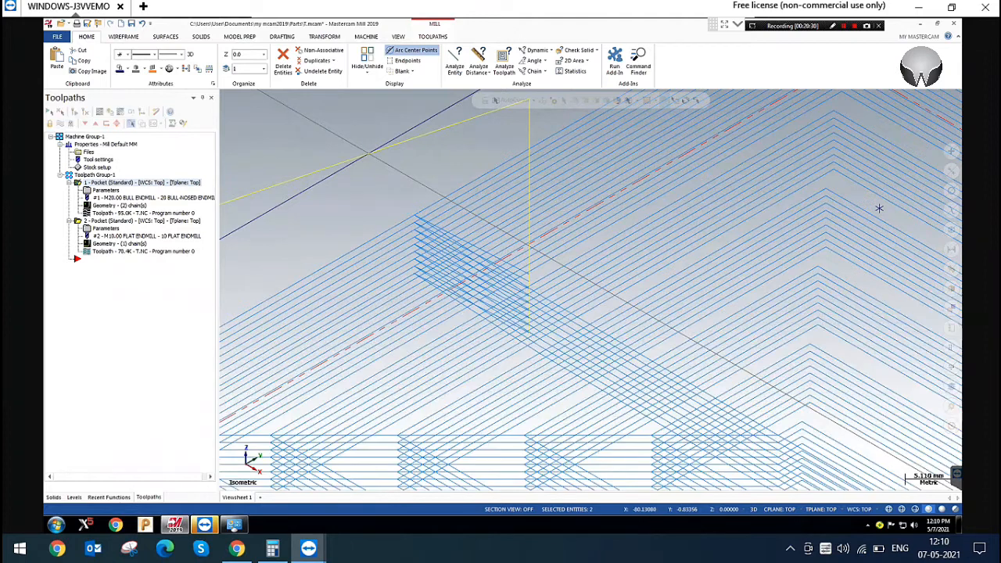
scroll(758, 211, "down", 2)
scroll(525, 225, "down", 2)
Set the rectangular pocket ramp entry's additional slot width to 10.0 and regenerate the toolpath
left_click(104, 190)
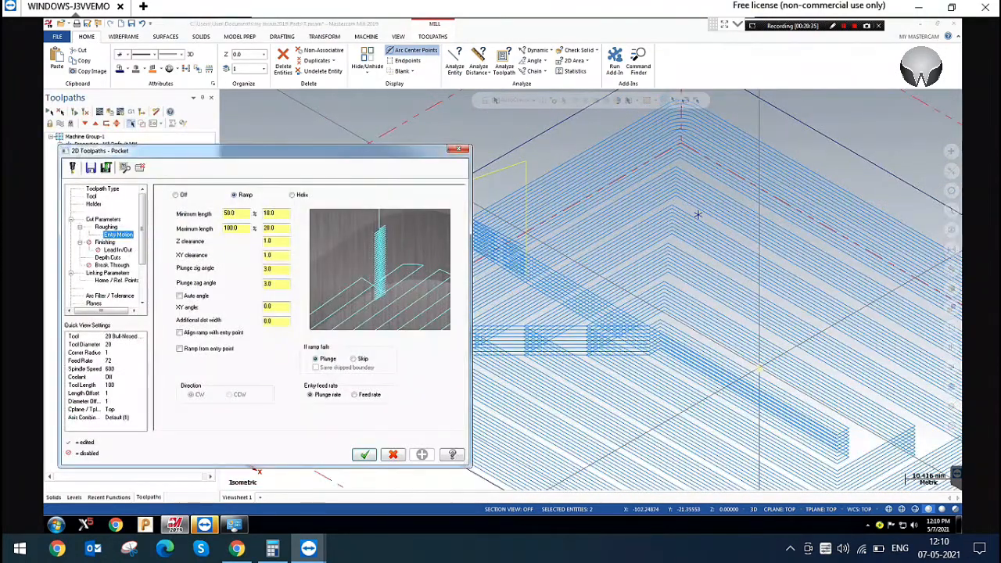
left_click(275, 320)
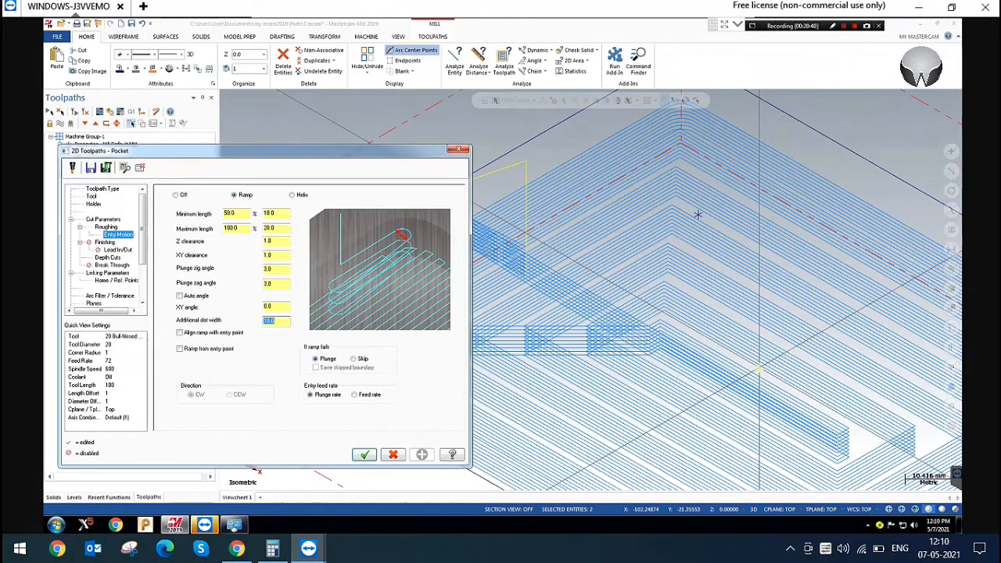
left_click(364, 455)
left_click(74, 111)
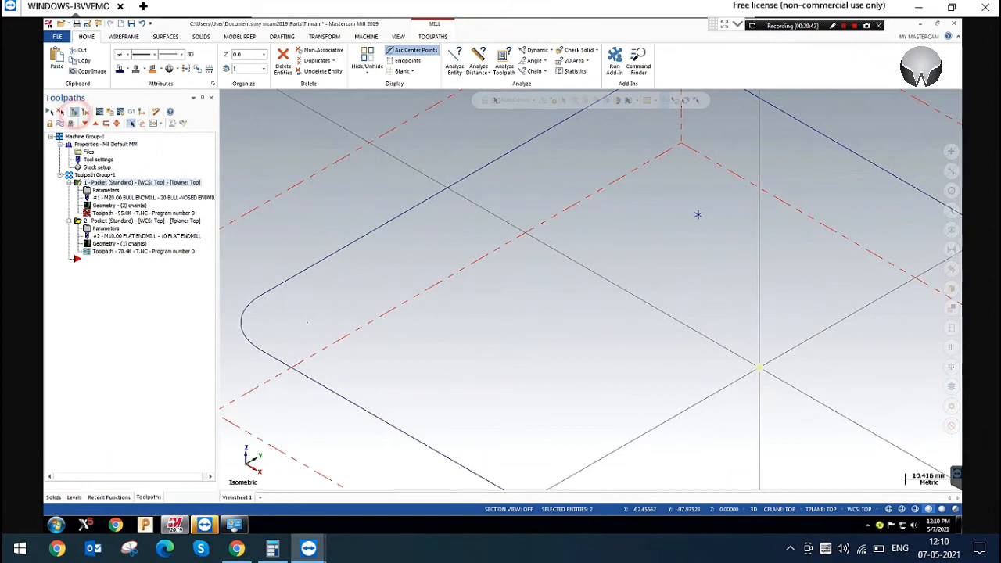
scroll(697, 214, "down", 3)
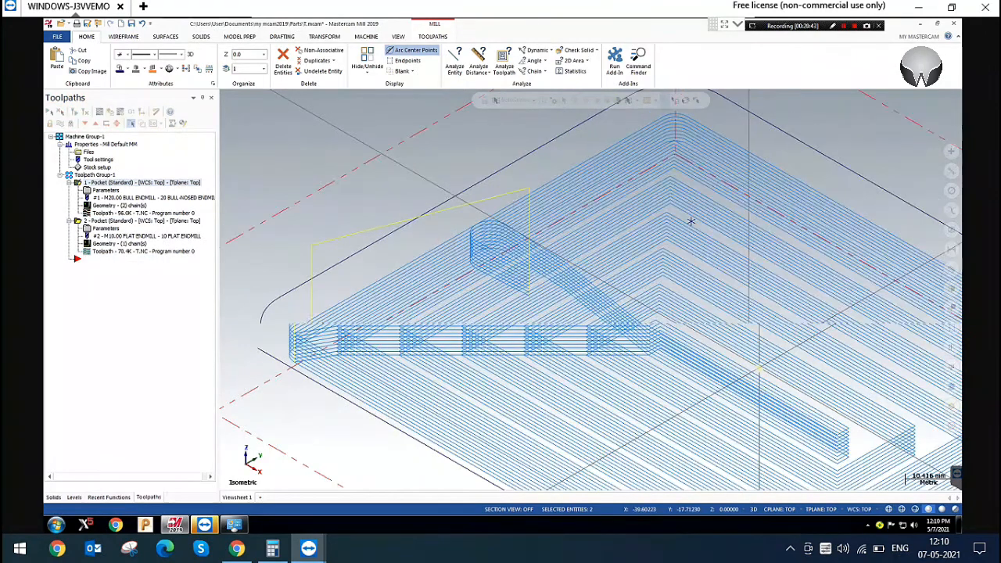
scroll(668, 243, "down", 2)
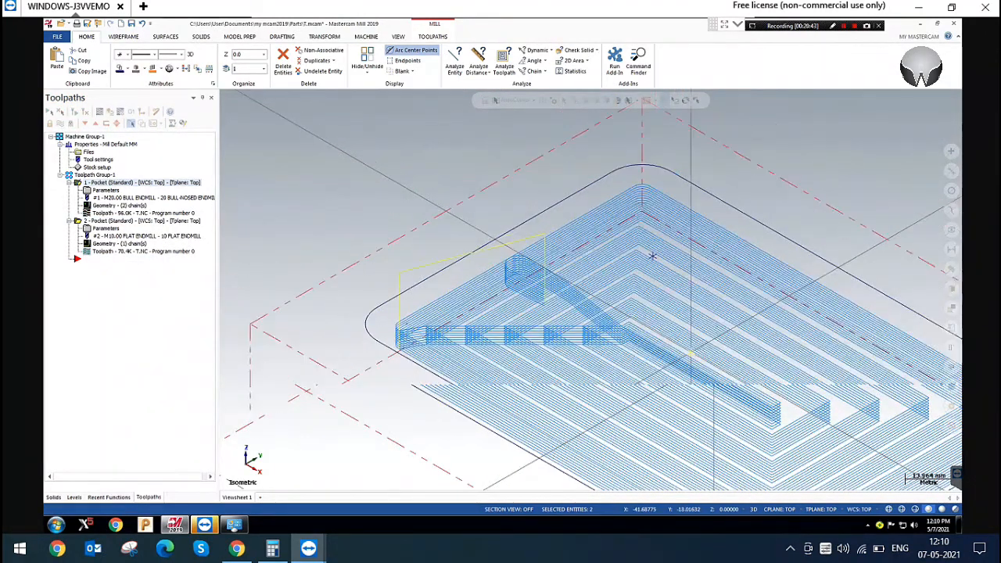
Backplot the rectangular pocket toolpath to check how the tool enters with the widened ramp slot
left_click(99, 110)
key("r")
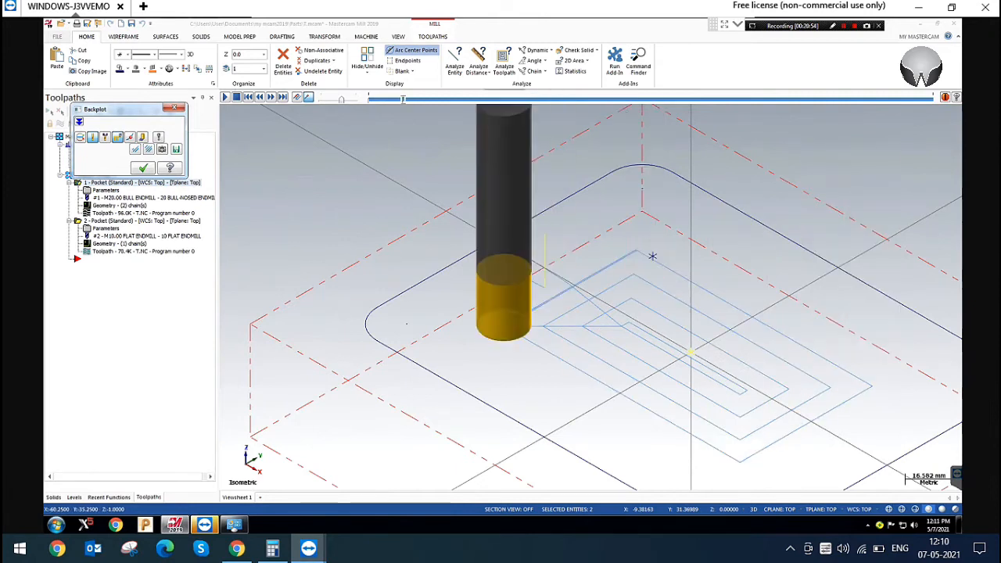
left_click(173, 108)
Set the rectangular pocket ramp entry's plunge zig angle to 5.0 and regenerate the toolpath
left_click(105, 189)
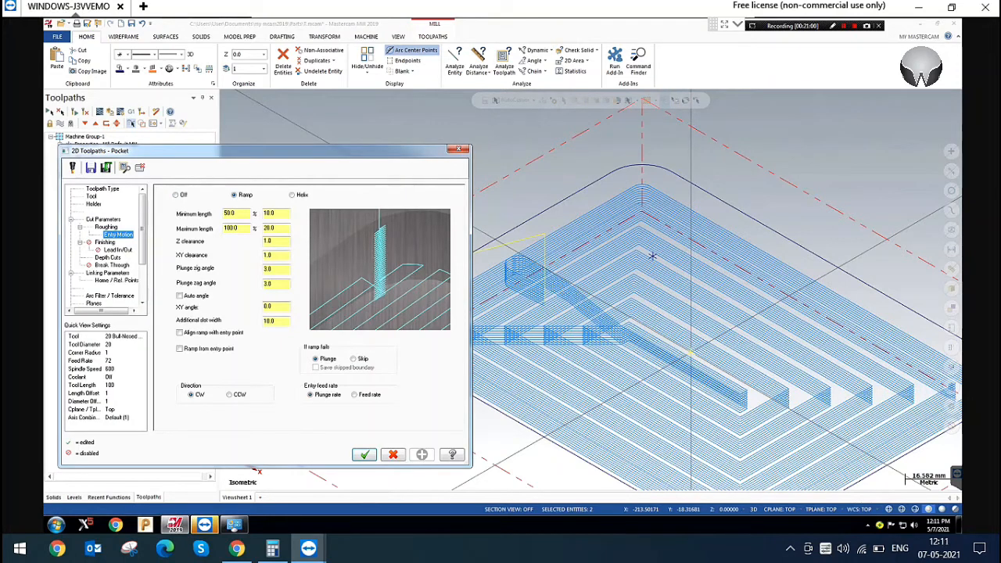
left_click(277, 269)
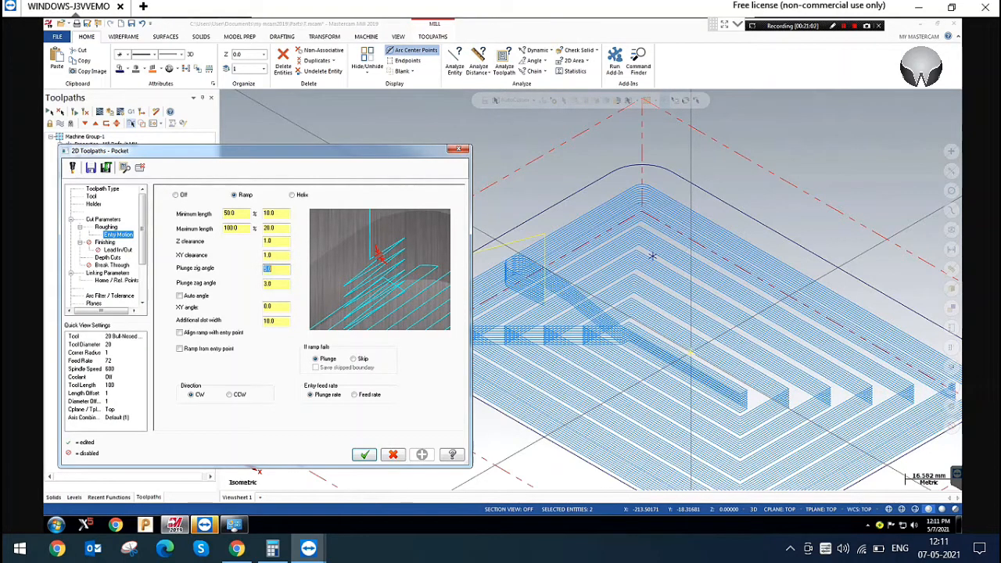
type("5")
key("Tab")
left_click(365, 454)
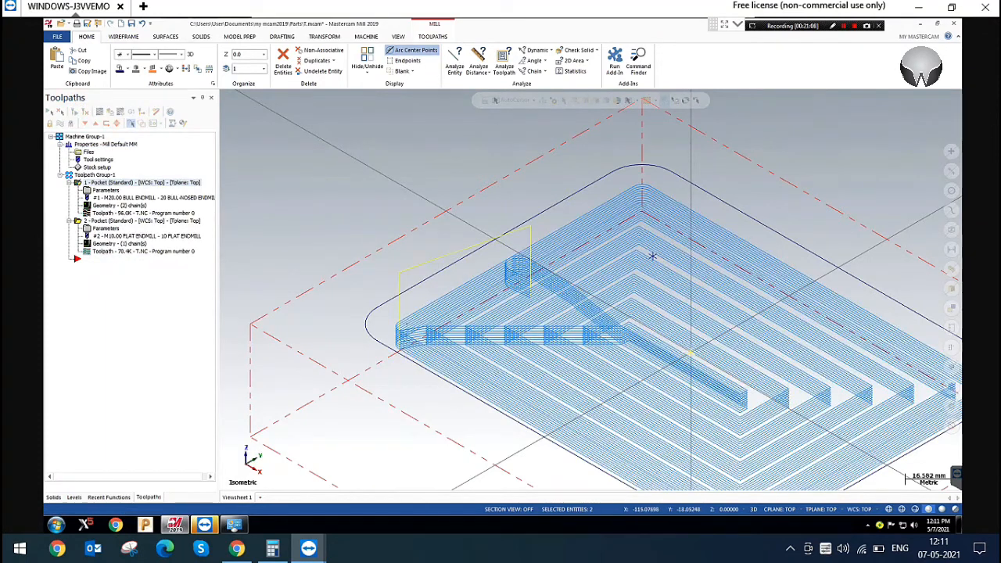
Remove the additional slot width from the rectangular pocket's ramp entry and regenerate the toolpath
left_click(105, 190)
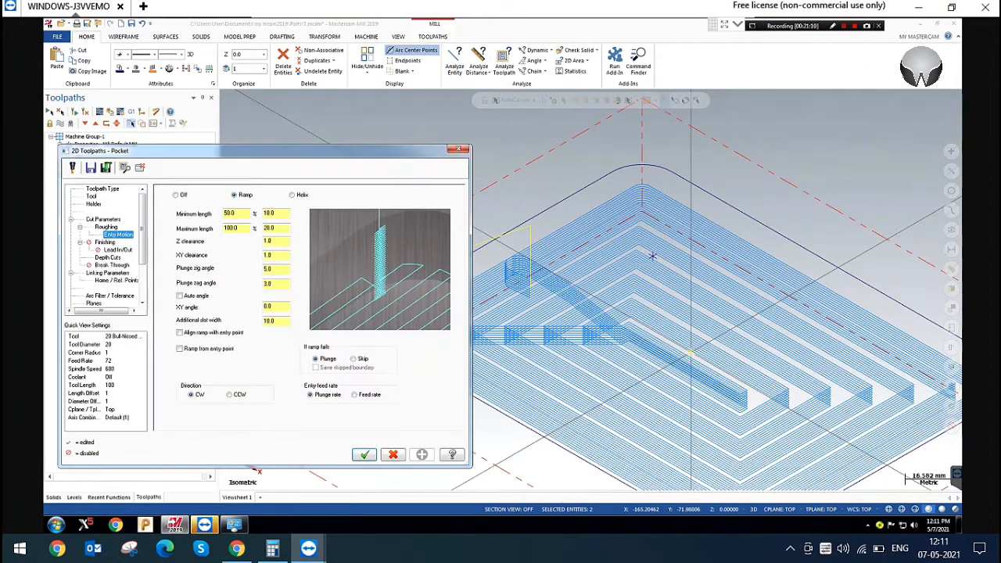
left_click(276, 320)
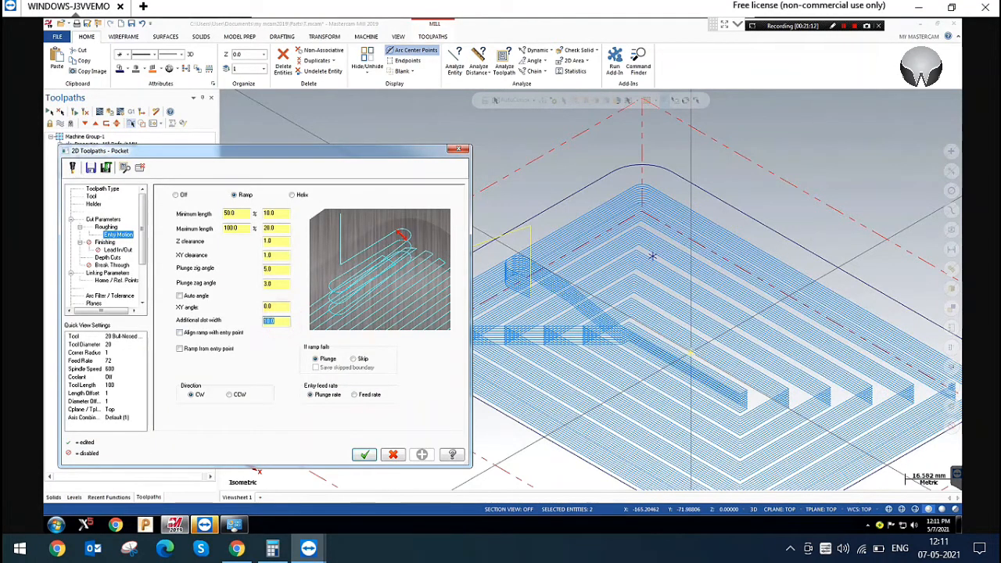
left_click(364, 455)
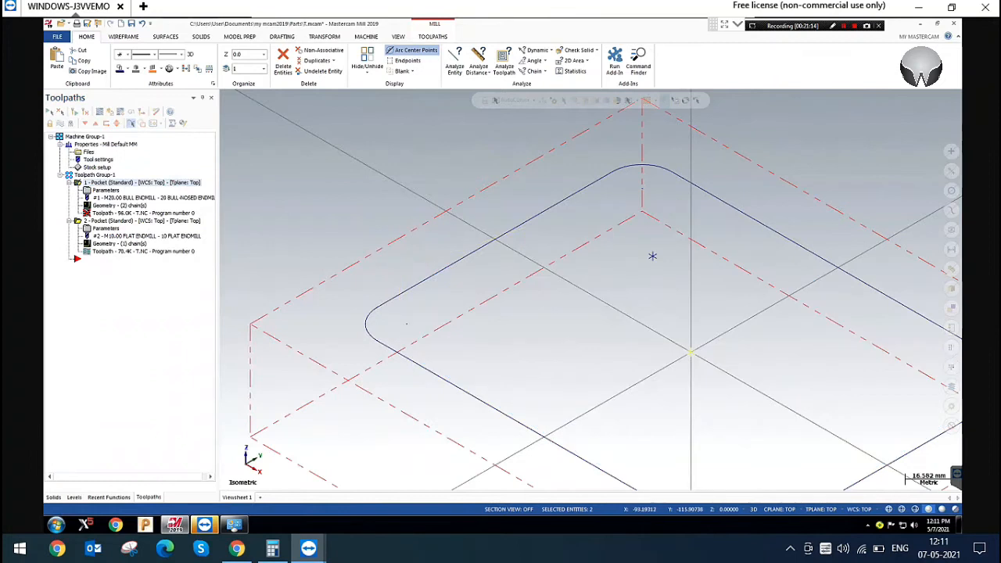
left_click(73, 110)
Examine the zig and zag slopes of the rectangular pocket's ramp entry in the front view
right_click(462, 212)
left_click(511, 271)
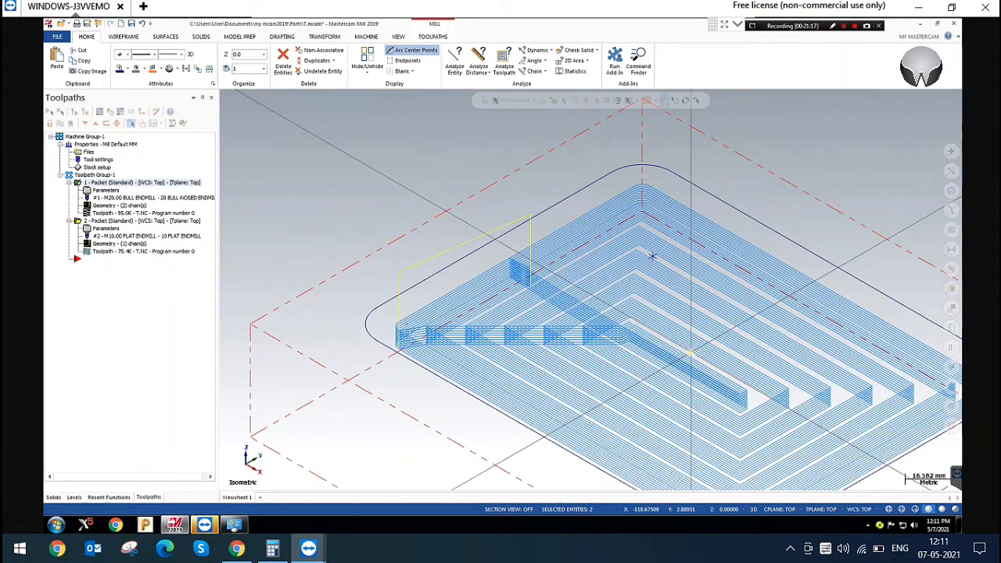
right_click(466, 214)
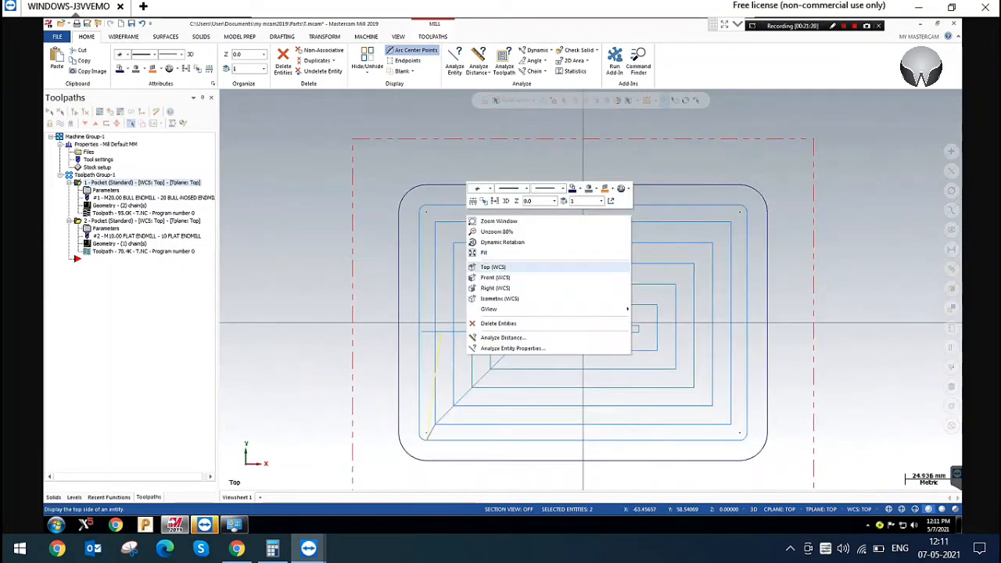
left_click(485, 263)
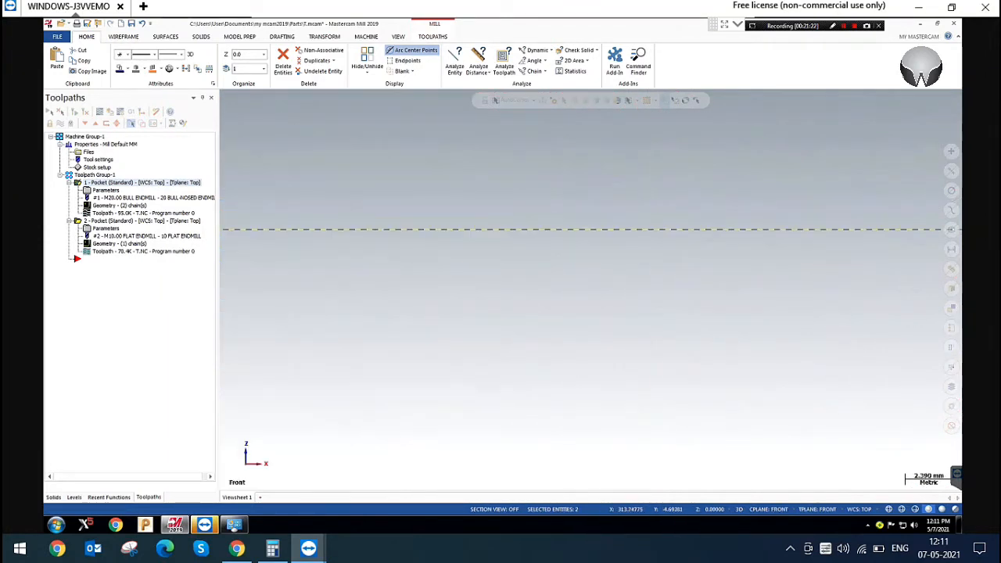
scroll(894, 211, "down", 7)
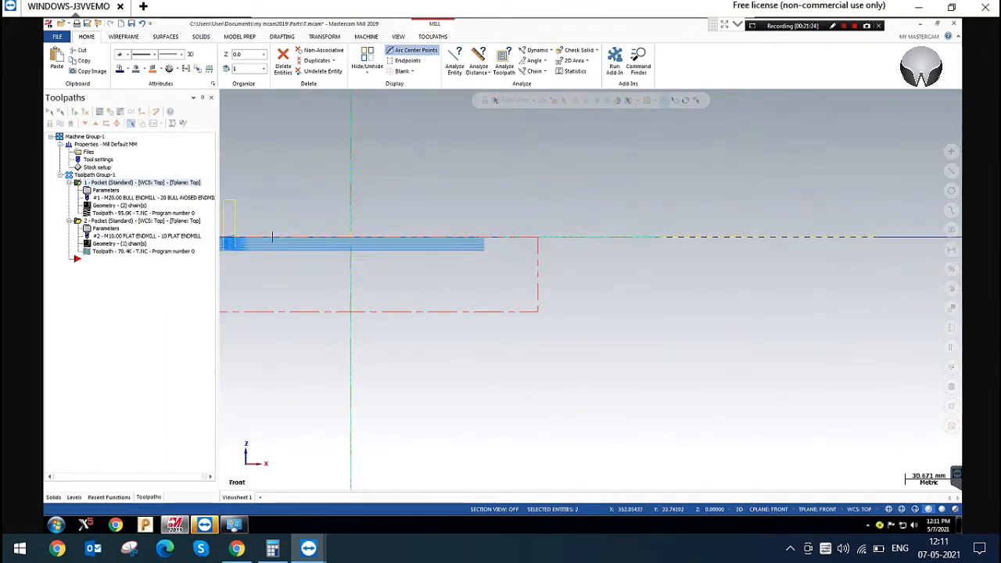
scroll(415, 237, "up", 4)
scroll(560, 213, "up", 10)
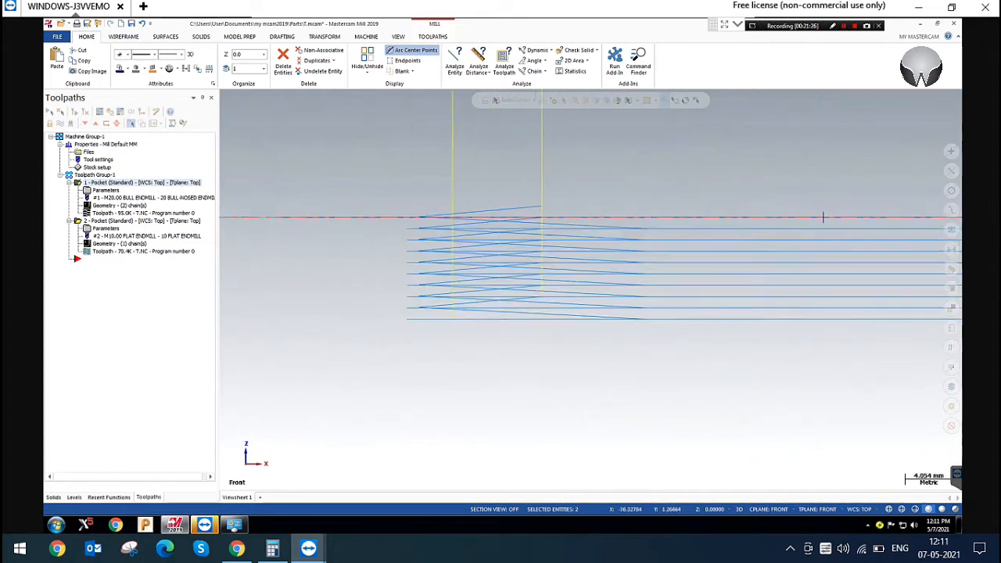
scroll(563, 204, "up", 1)
left_click_drag(300, 174, 527, 216)
scroll(687, 177, "down", 2)
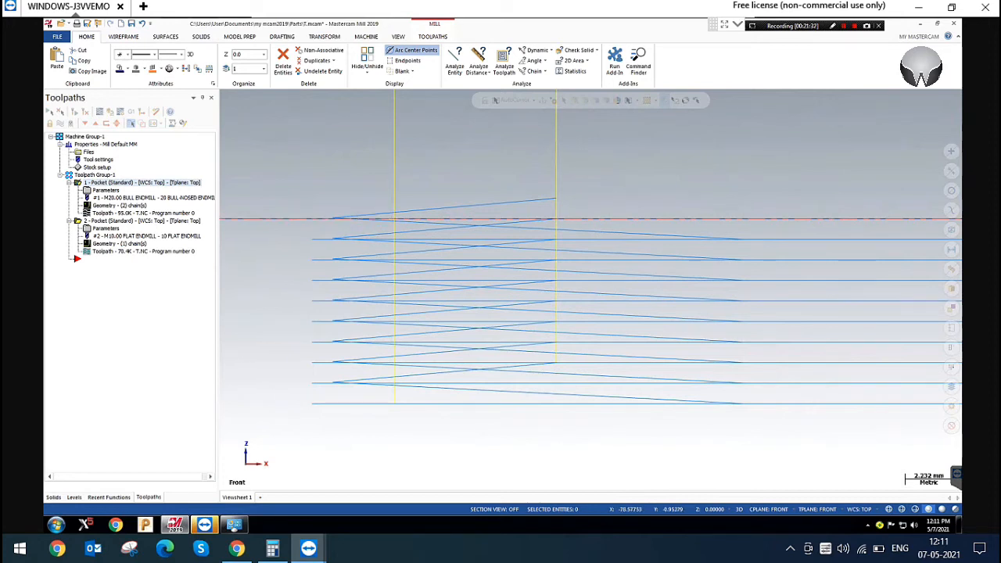
Backplot the rectangular pocket's ramp entry in the front view
left_click(99, 111)
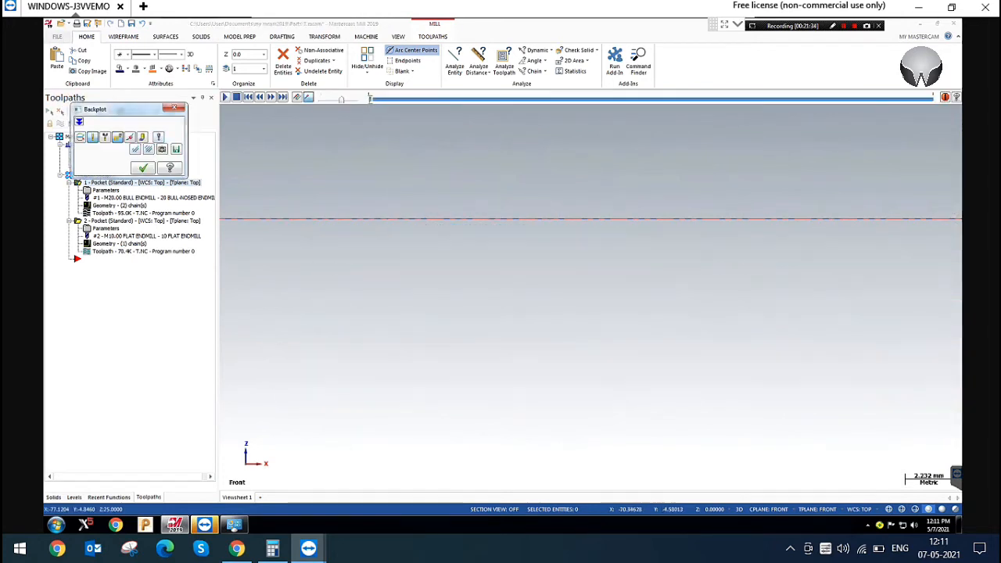
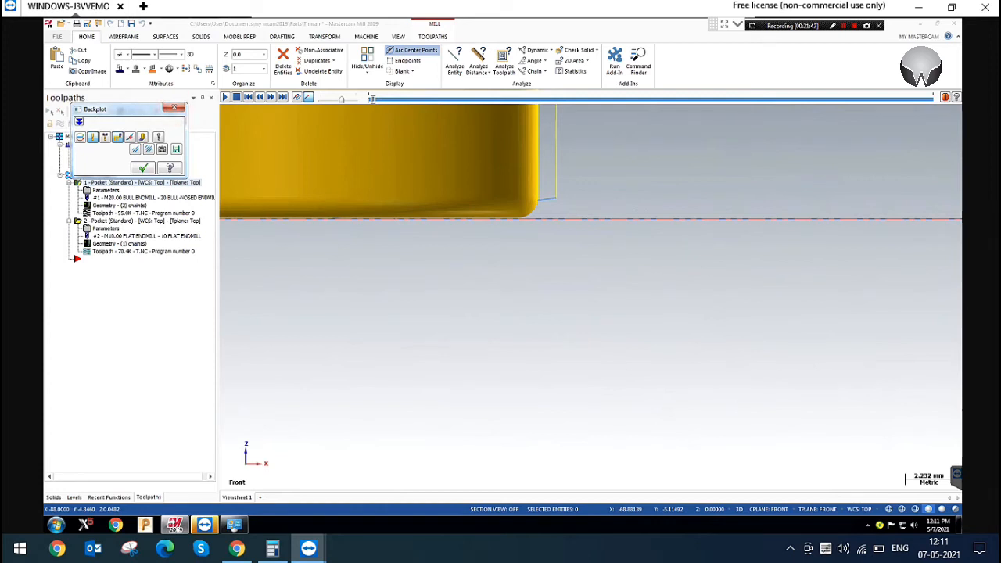
Set the rectangular pocket ramp entry's XY angle to 90.0 and backplot the regenerated toolpath in the isometric view
left_click(176, 107)
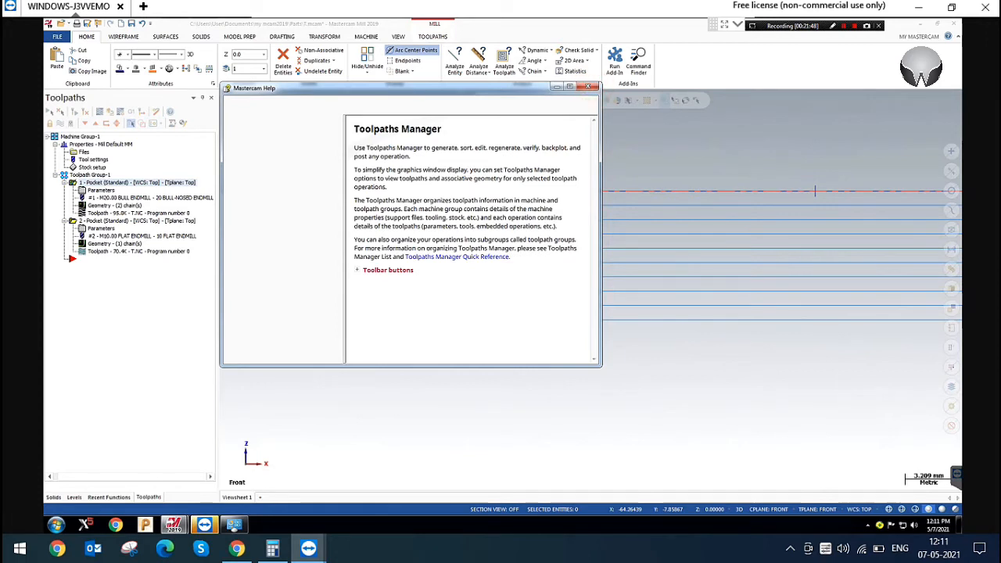
left_click(587, 86)
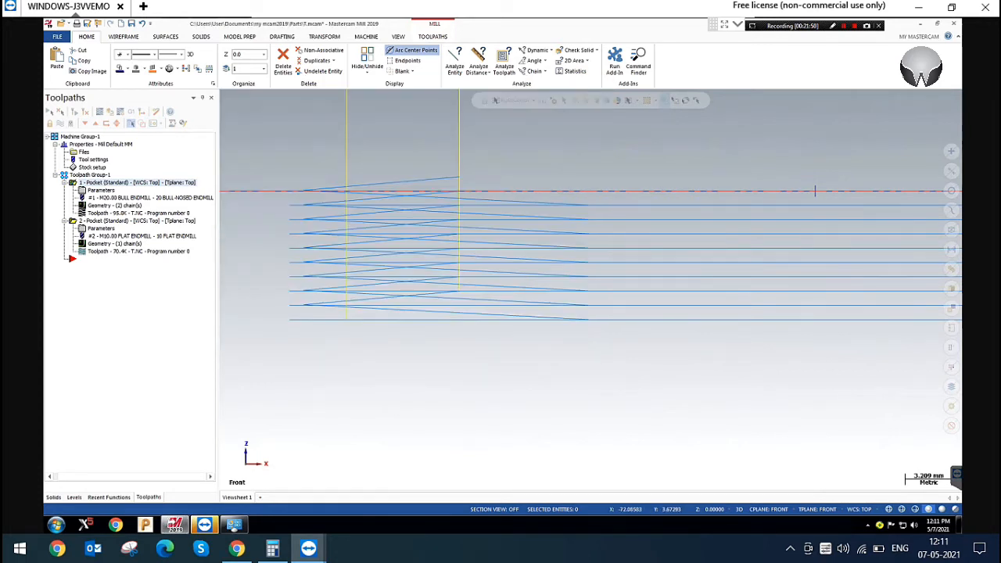
middle_click_drag(815, 191, 657, 250)
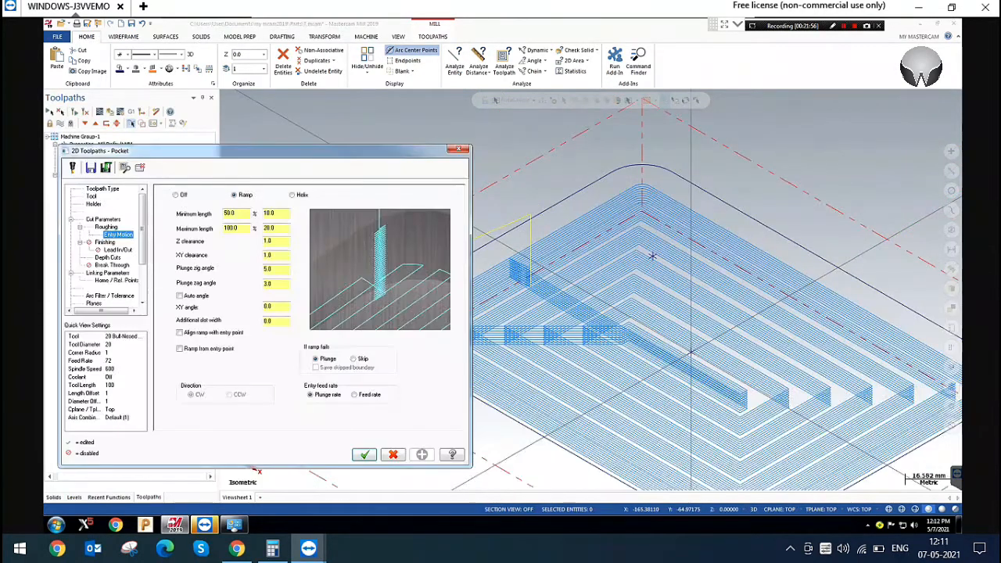
left_click(275, 307)
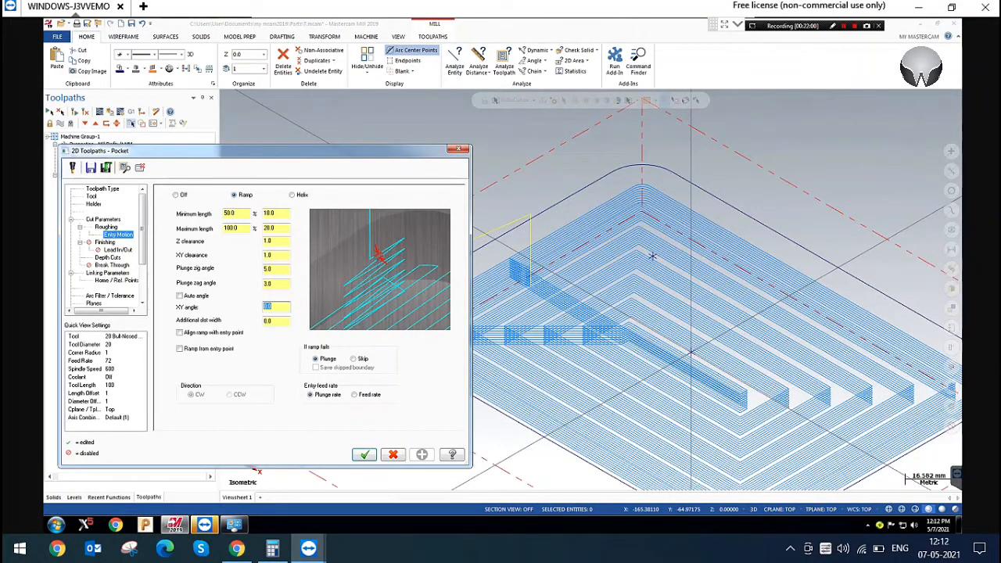
left_click(364, 455)
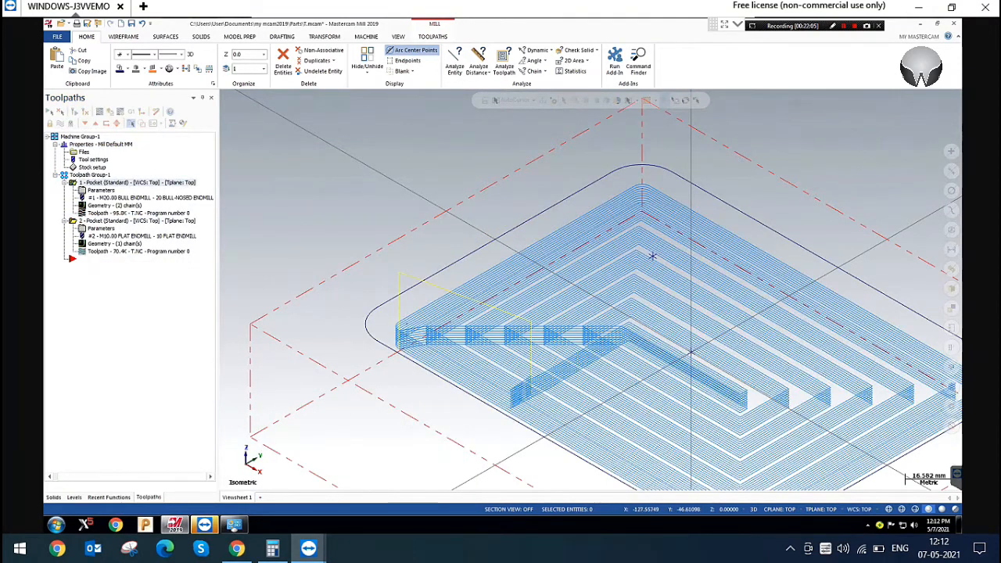
scroll(653, 255, "down", 4)
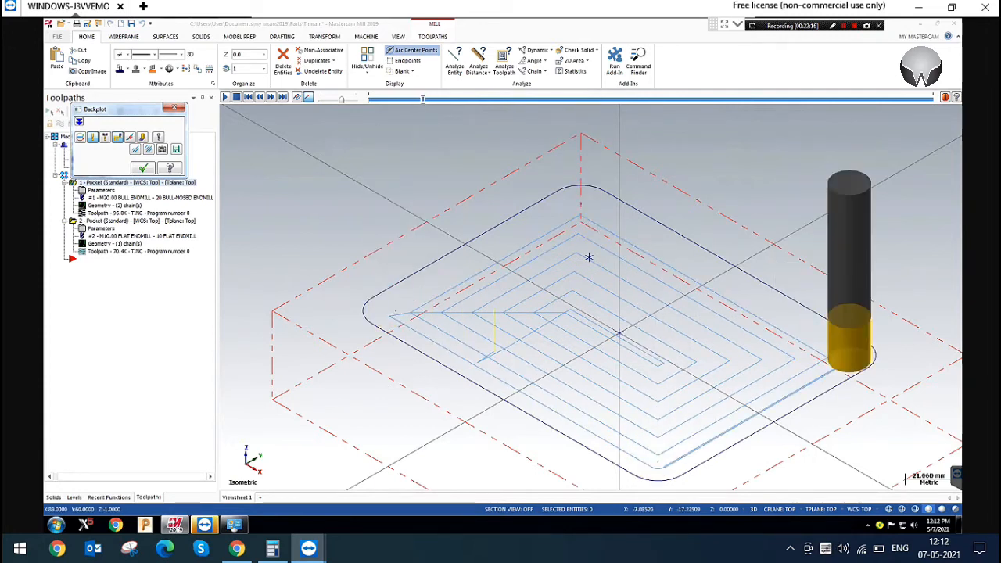
left_click(175, 107)
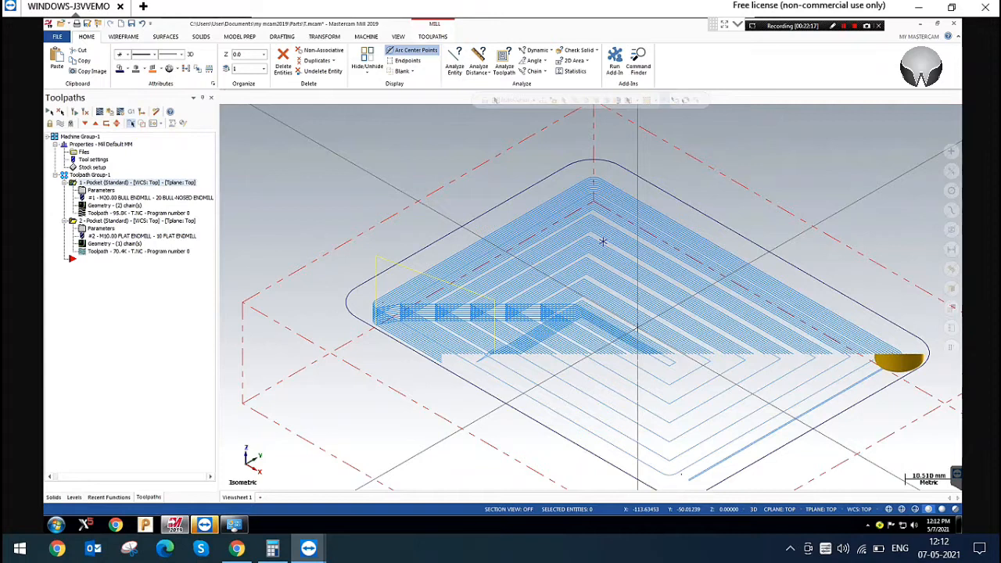
Enable Align ramp with entry point for the rectangular pocket's ramp entry and regenerate the toolpath
left_click(101, 190)
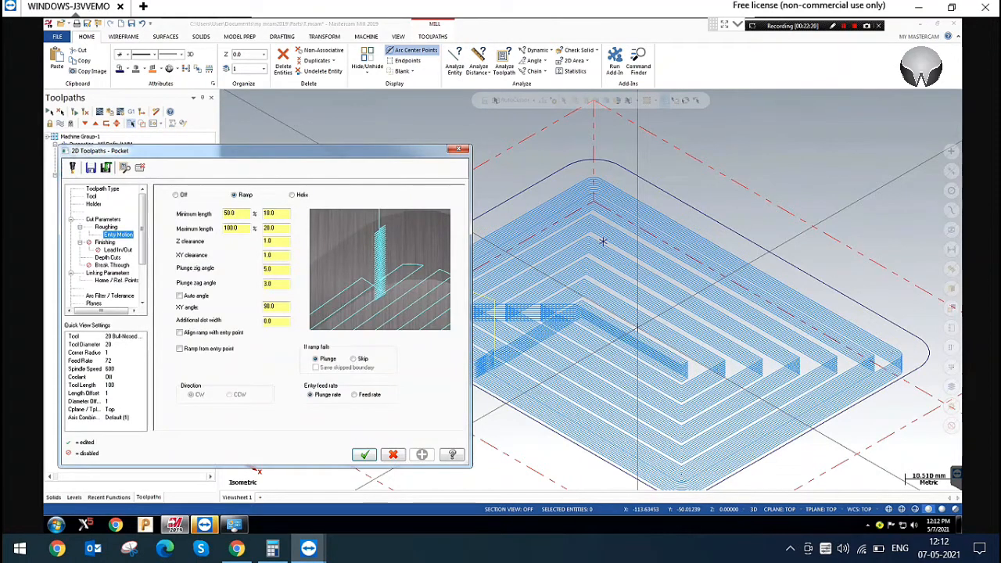
double_click(271, 306)
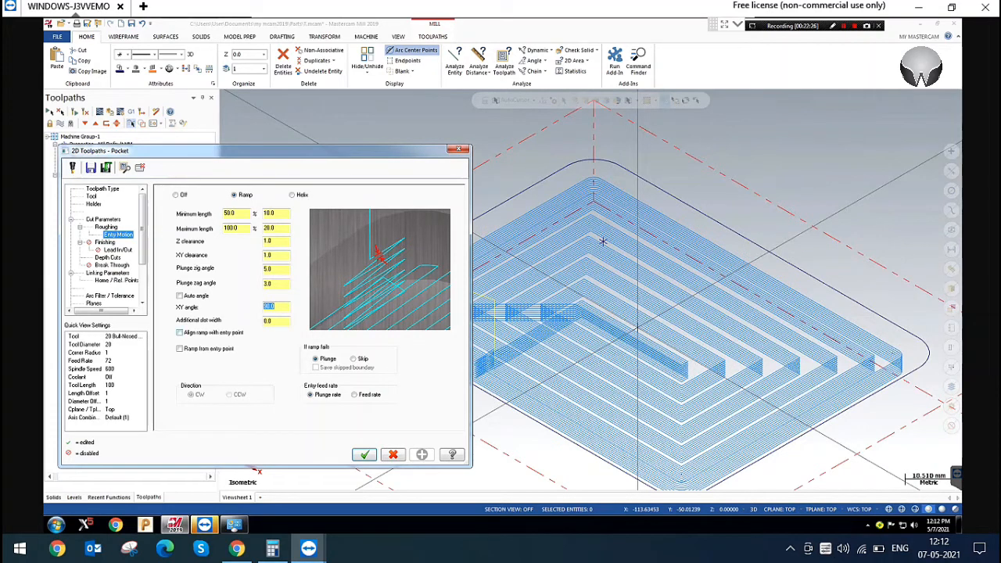
left_click(224, 332)
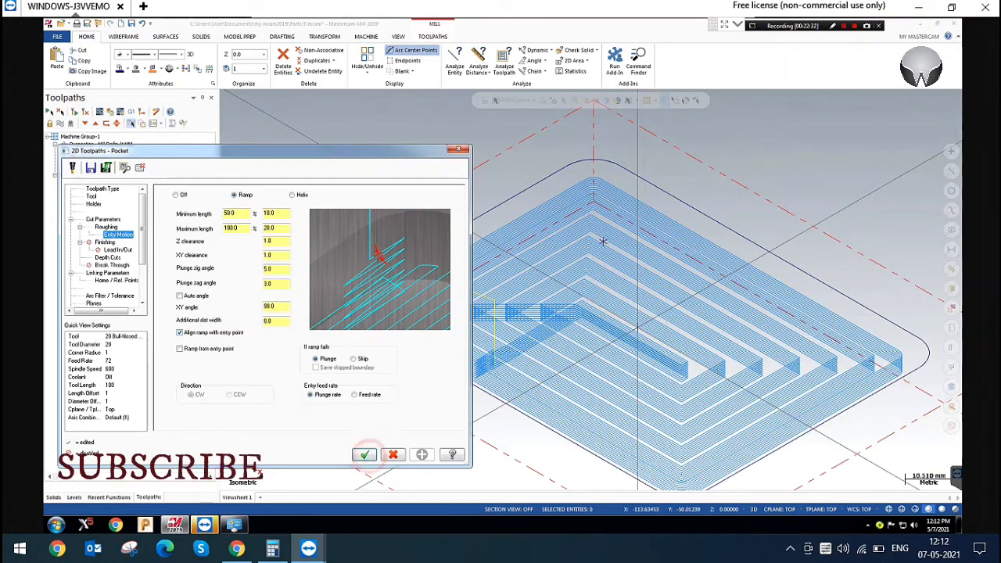
left_click(364, 454)
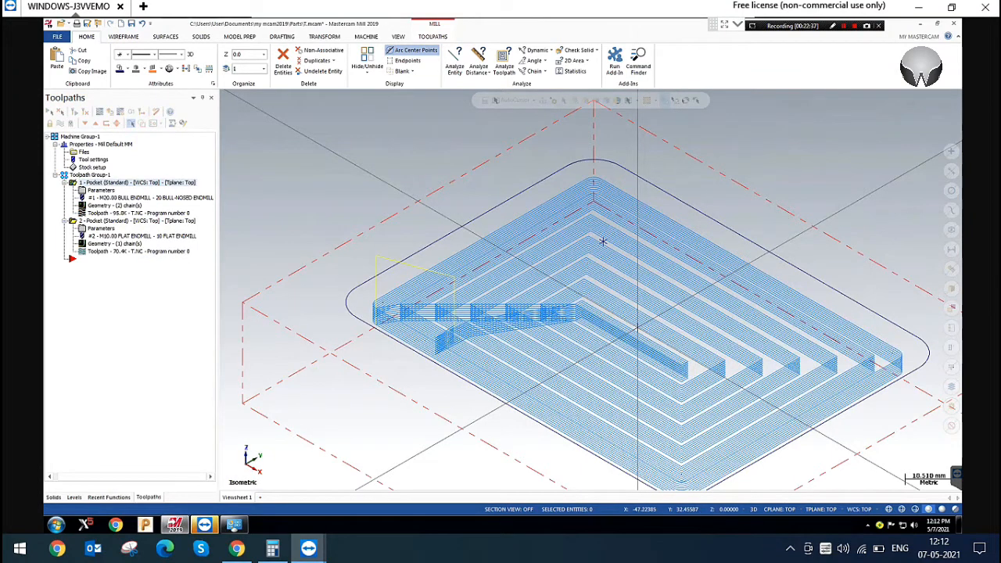
Check the ramp's vertical alignment with the entry point in the top view, using a temporary line from the point
scroll(613, 249, "down", 2)
right_click(300, 152)
left_click(337, 204)
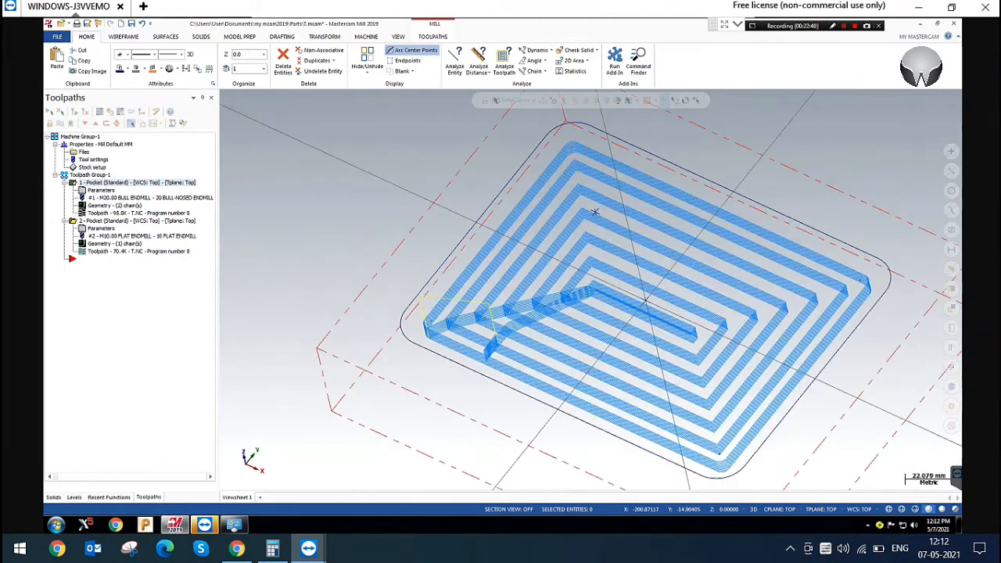
left_click(295, 208)
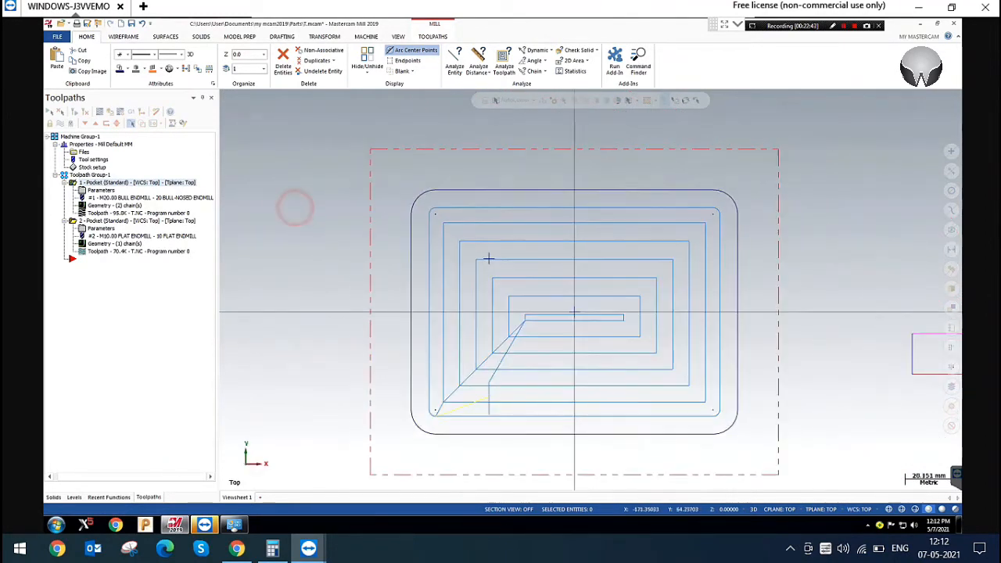
left_click(124, 36)
left_click(114, 57)
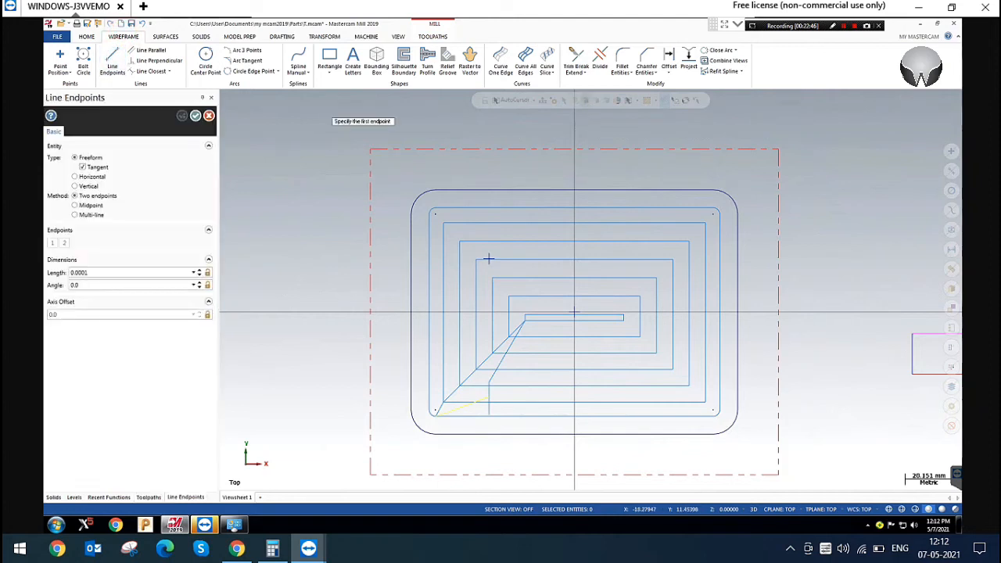
left_click(489, 258)
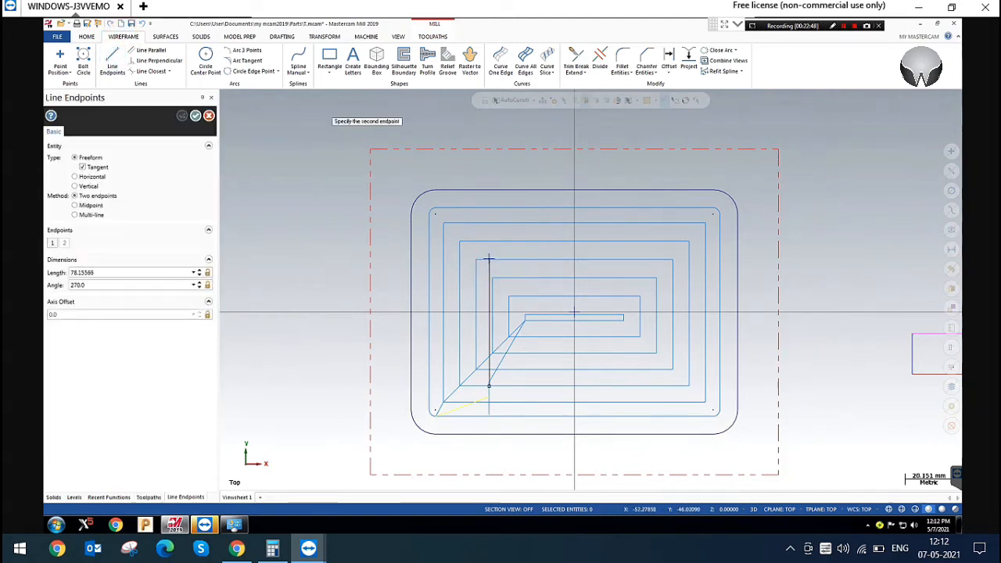
scroll(489, 387, "up", 2)
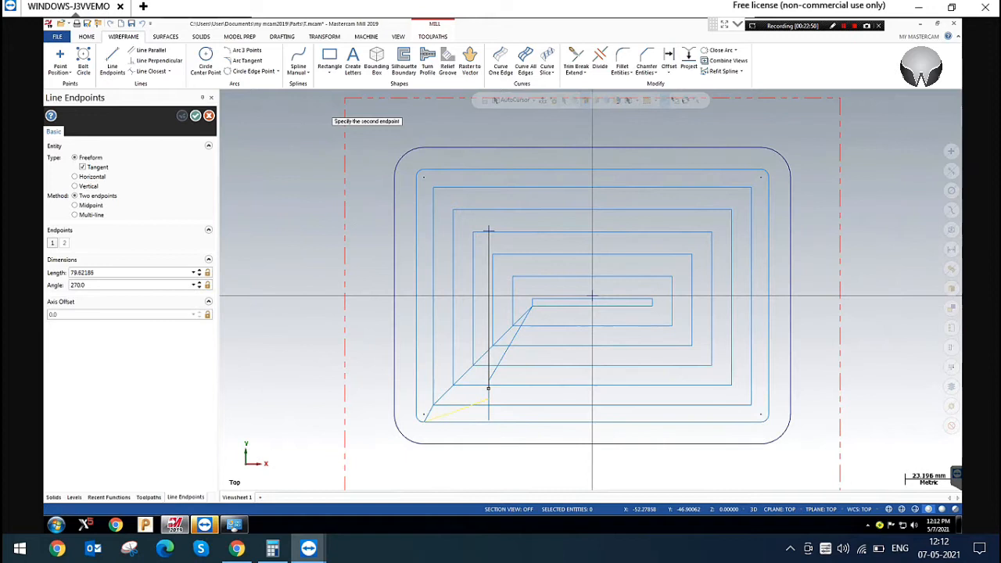
key("Escape")
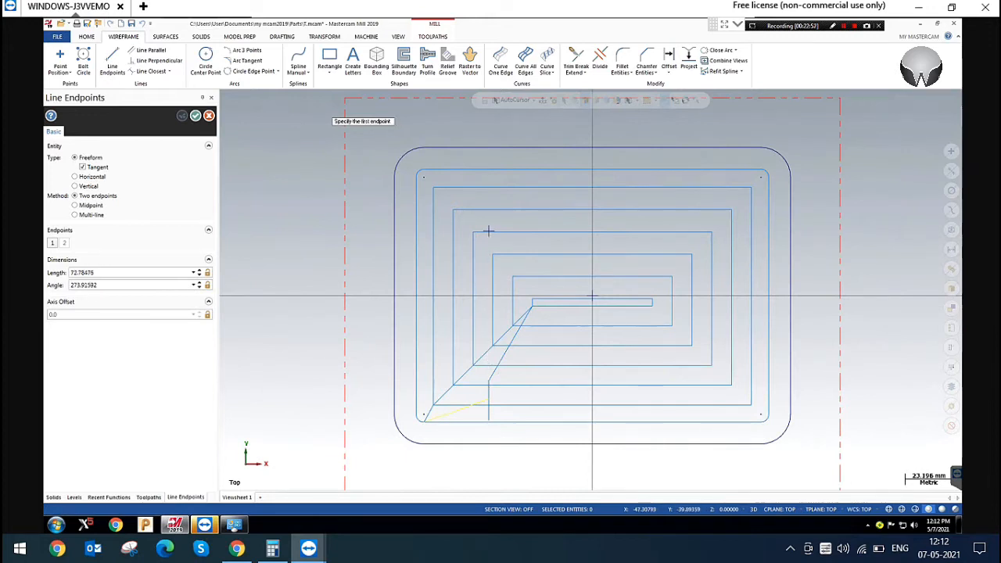
key("Escape")
left_click(302, 236)
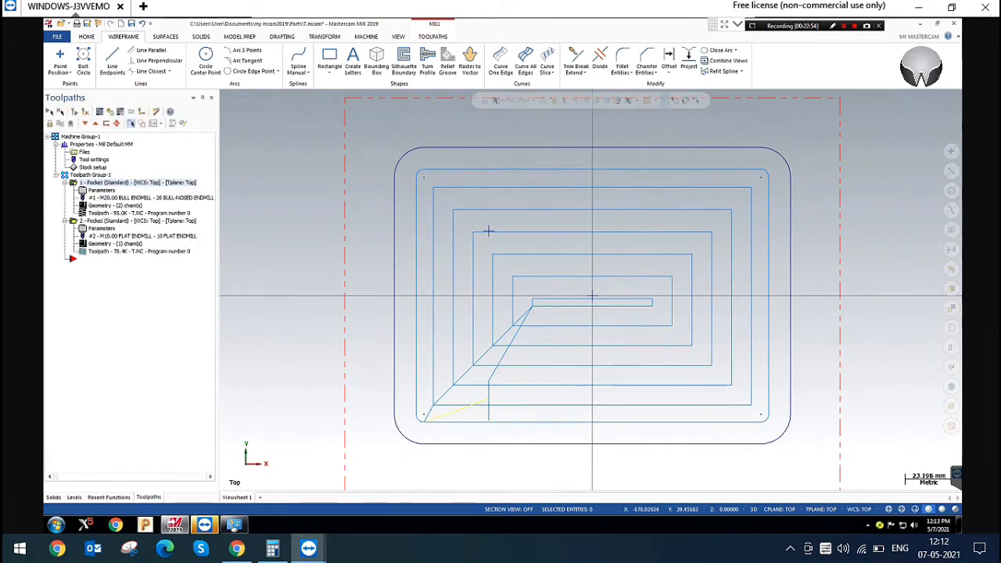
Enable Ramp from entry point for the rectangular pocket's entry motion and regenerate the toolpath
left_click(103, 191)
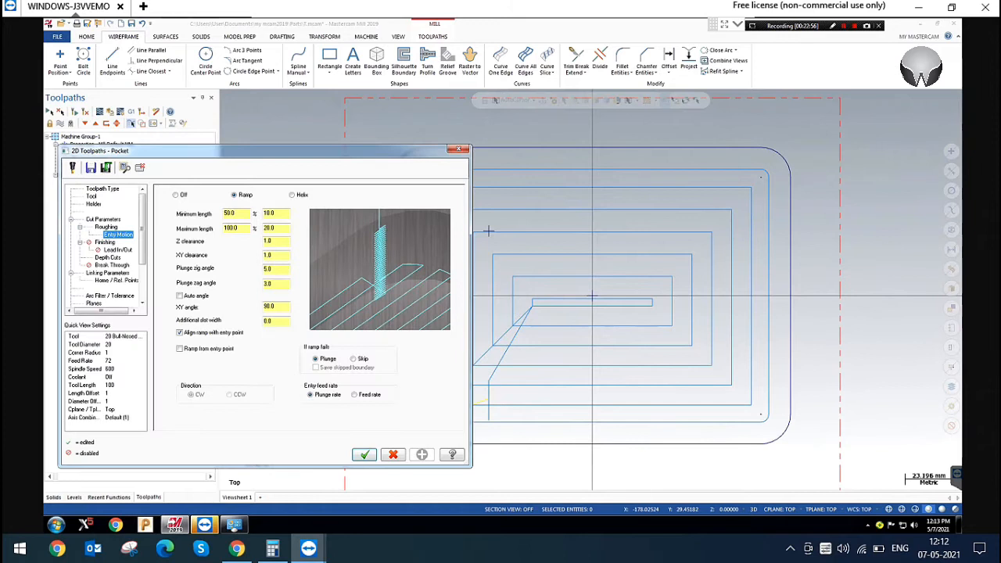
left_click(199, 349)
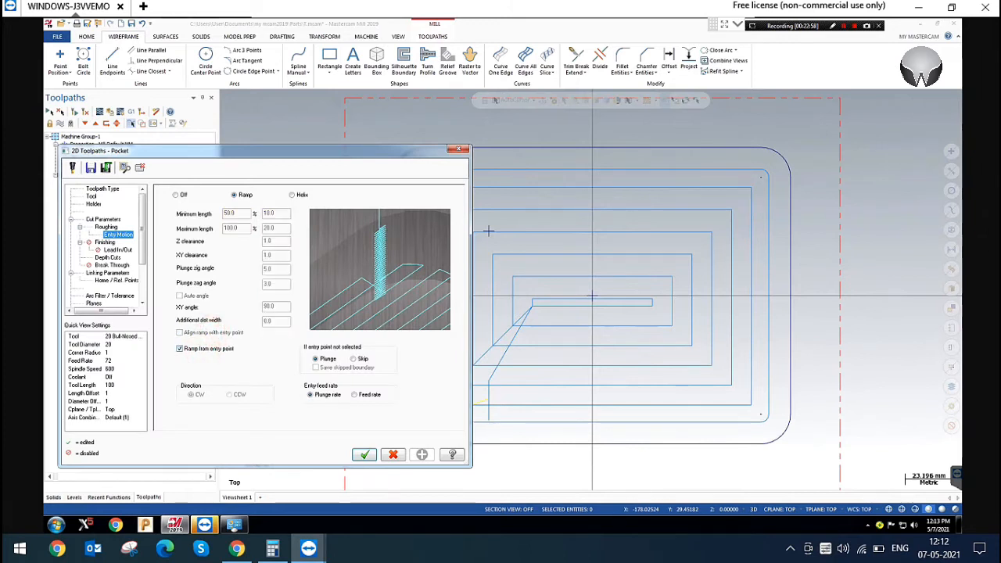
left_click(364, 455)
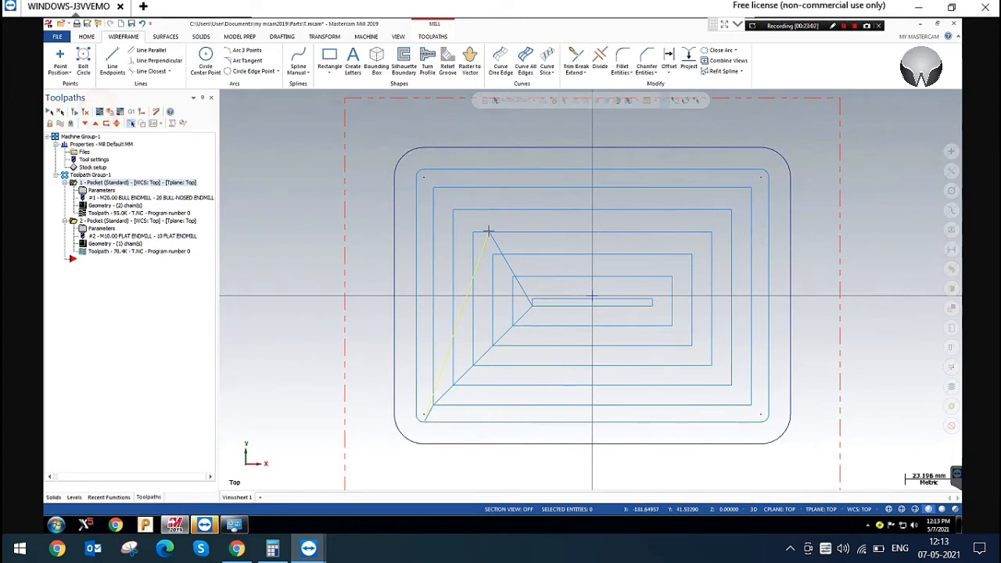
Backplot the rectangular pocket's entry from the entry point in the top view
left_click(99, 111)
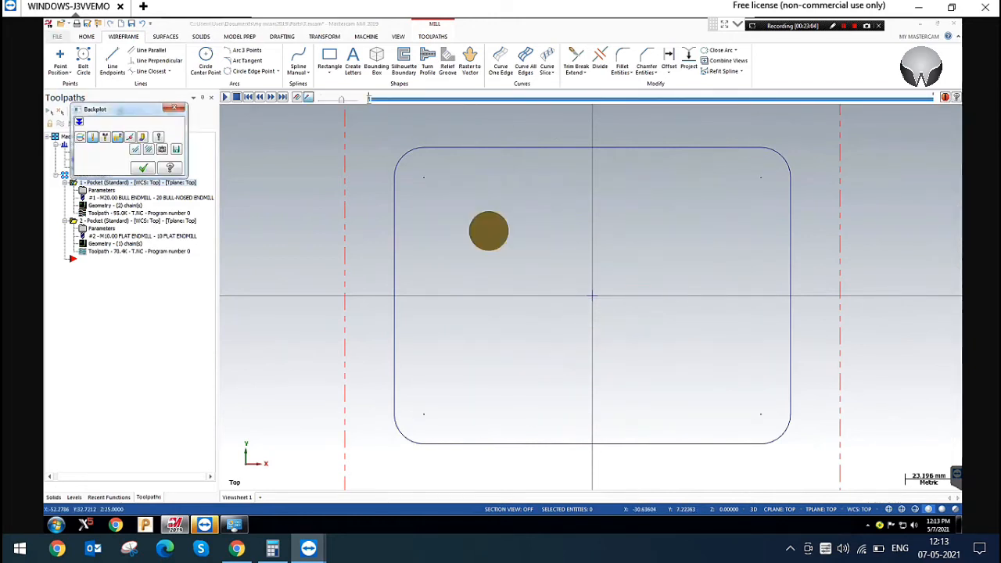
key("s")
key("s")
key("s")
key("s")
key("s")
key("s")
key("s")
key("s")
key("s")
key("s")
key("s")
key("s")
key("s")
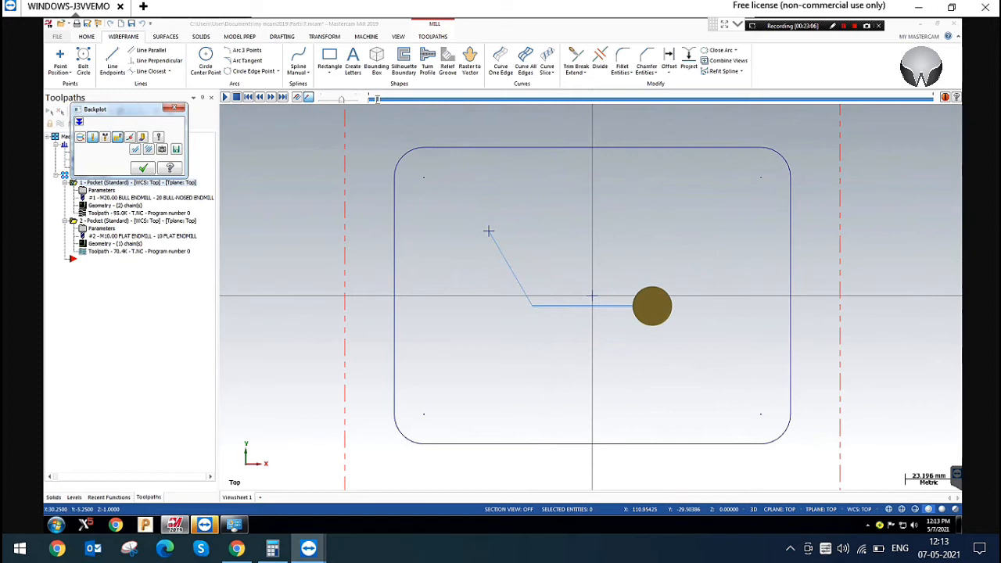
key("s")
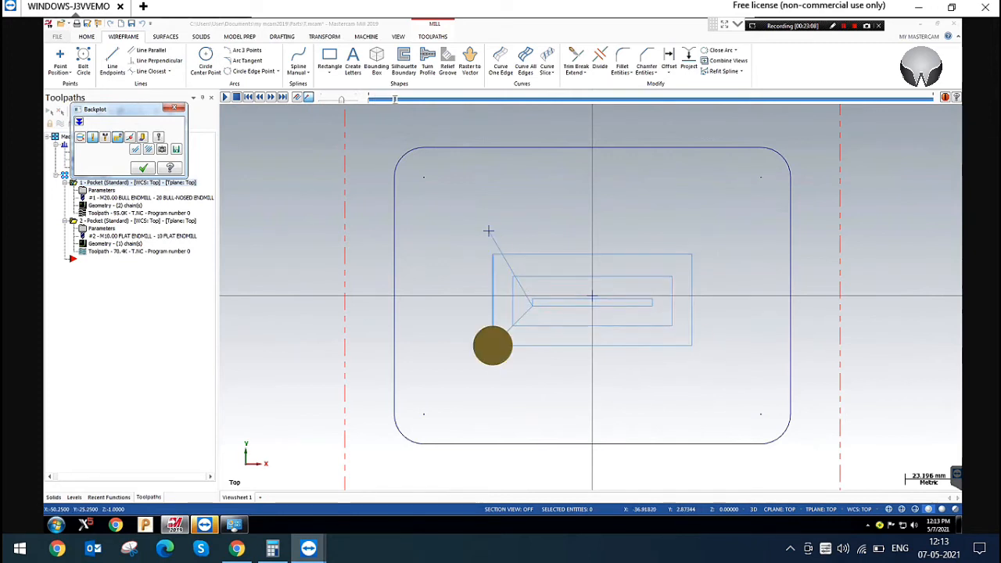
left_click(179, 107)
Disable both entry-point ramp options of the rectangular pocket, enable its finish pass and regenerate the toolpath
left_click(100, 190)
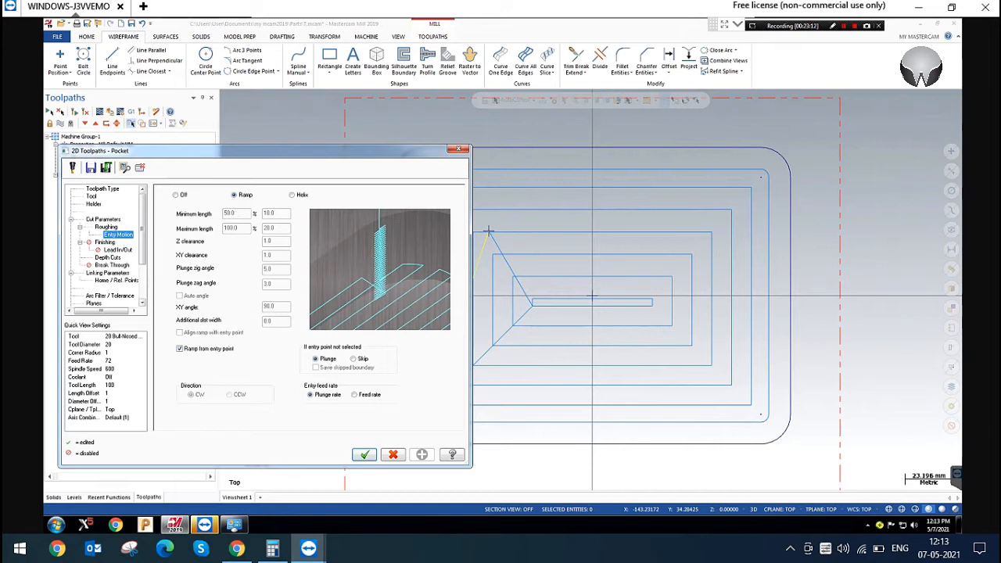
left_click(208, 348)
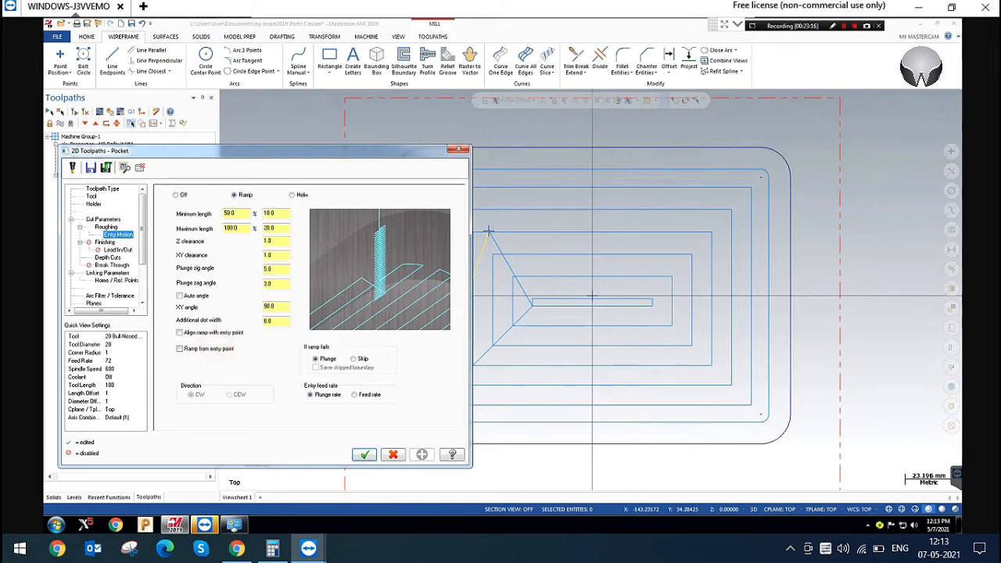
left_click(104, 242)
left_click(169, 193)
double_click(219, 222)
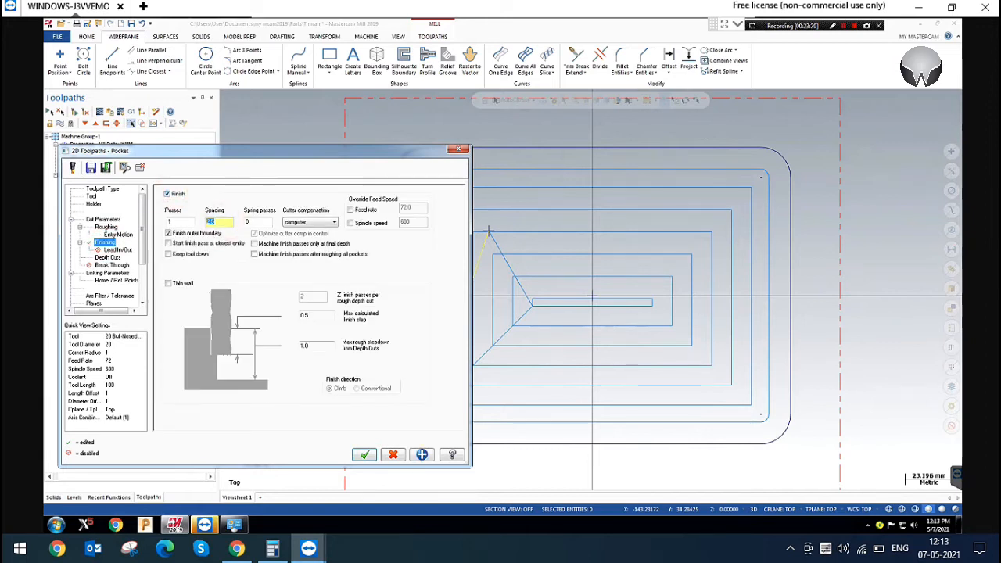
left_click(364, 454)
left_click(78, 112)
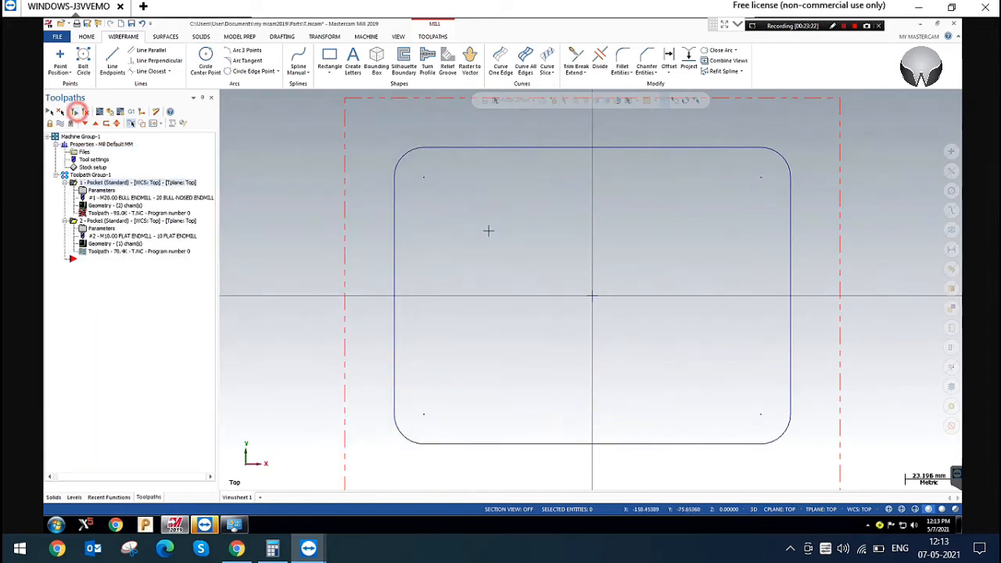
Examine the finish pass and its arc lead-in and lead-out in the top view, and review the pocket's finishing parameters
scroll(488, 230, "up", 3)
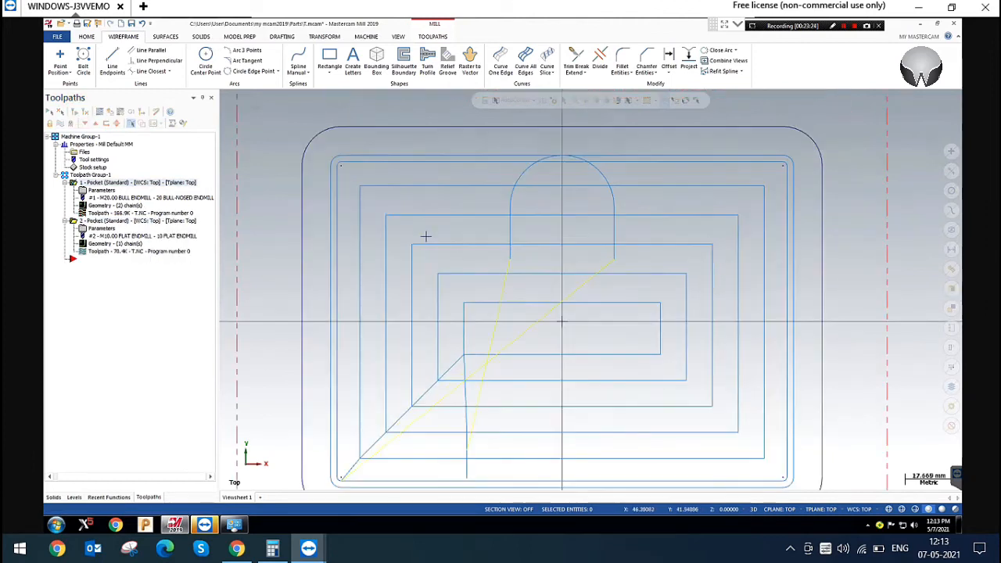
left_click_drag(598, 267, 454, 131)
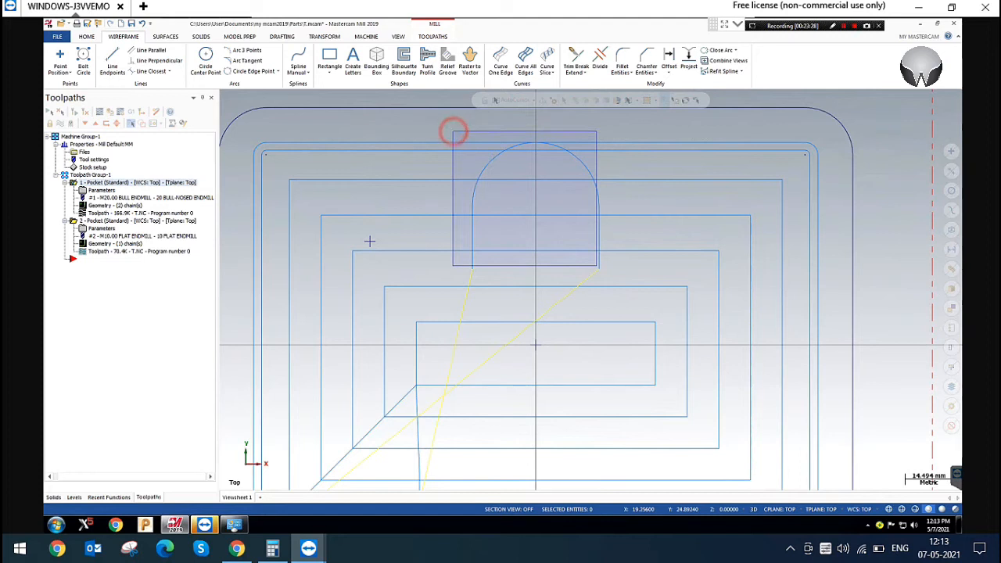
scroll(563, 195, "down", 2)
scroll(445, 223, "down", 1)
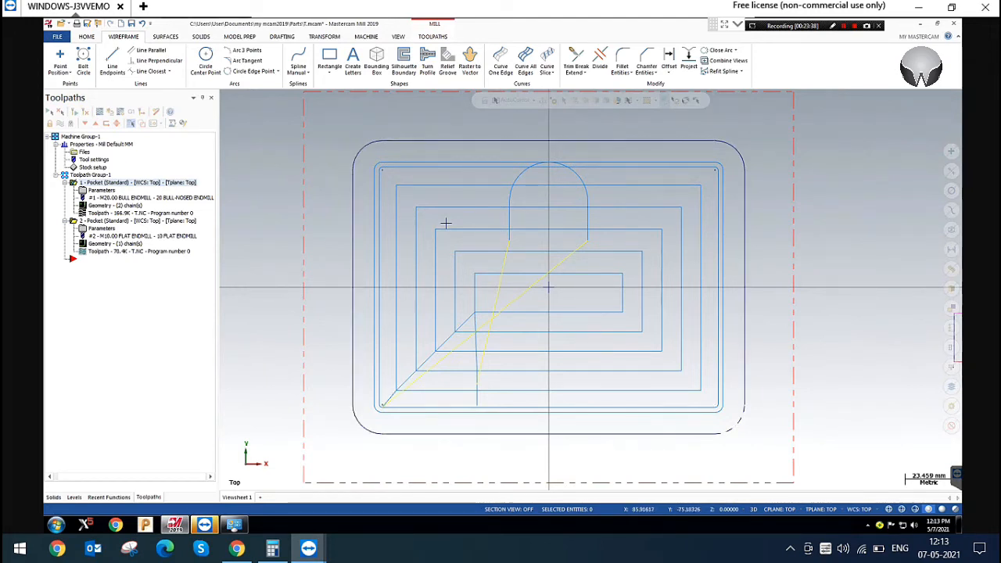
left_click(101, 190)
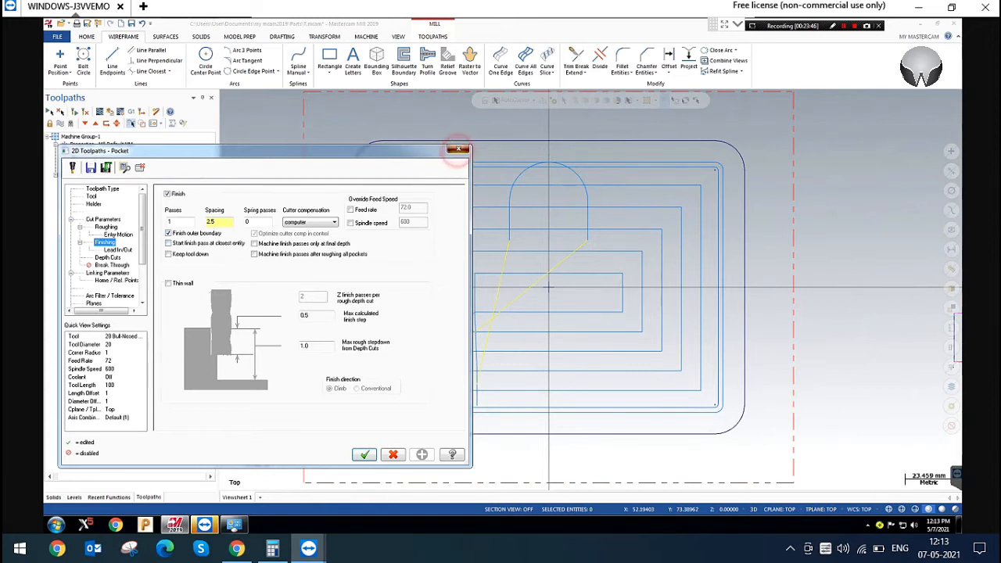
left_click(459, 149)
scroll(455, 266, "down", 2)
scroll(455, 266, "up", 1)
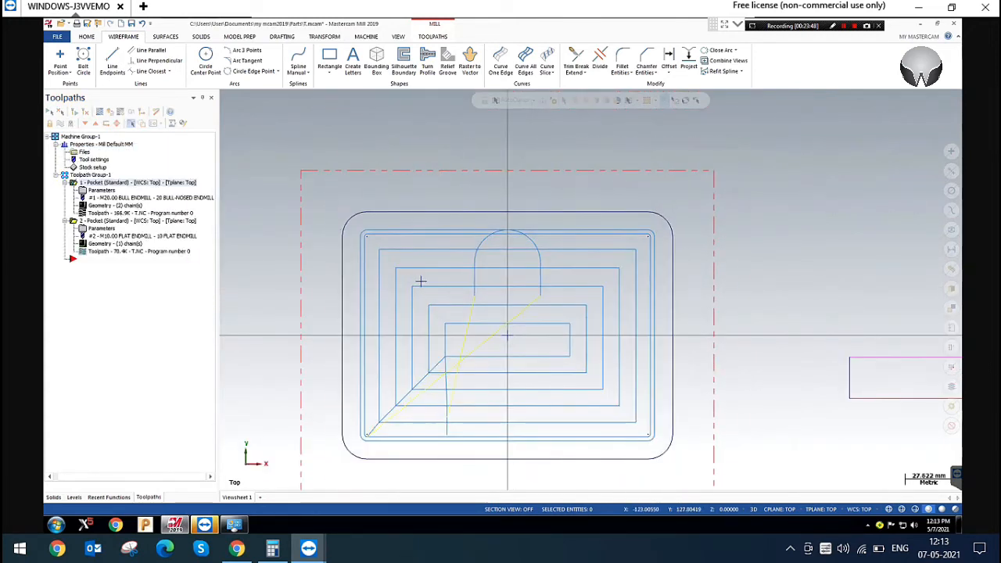
Try the Thin wall option in the rectangular pocket's finishing parameters, review its settings, and close the parameters without applying
left_click(123, 36)
left_click(277, 139)
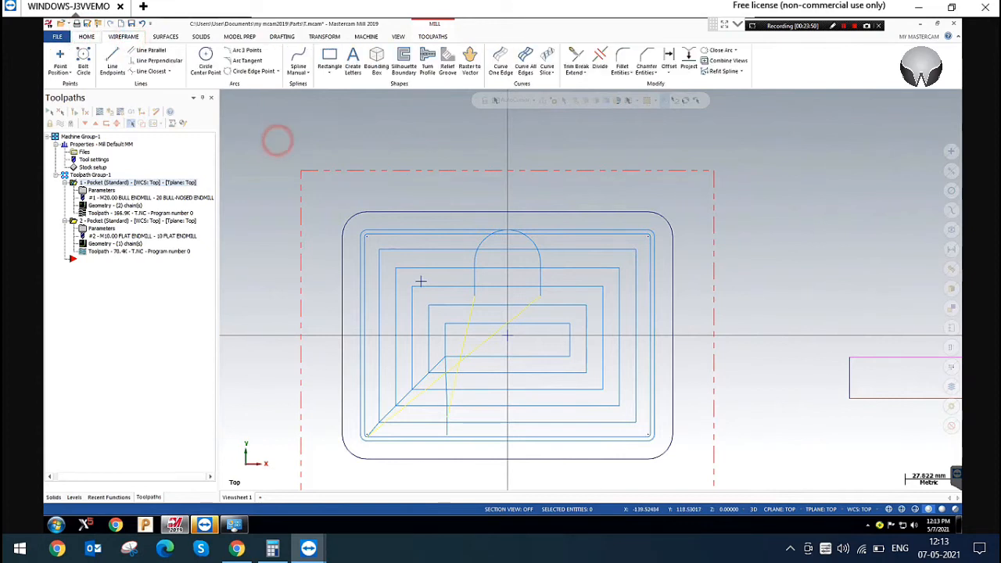
left_click(101, 190)
left_click(187, 283)
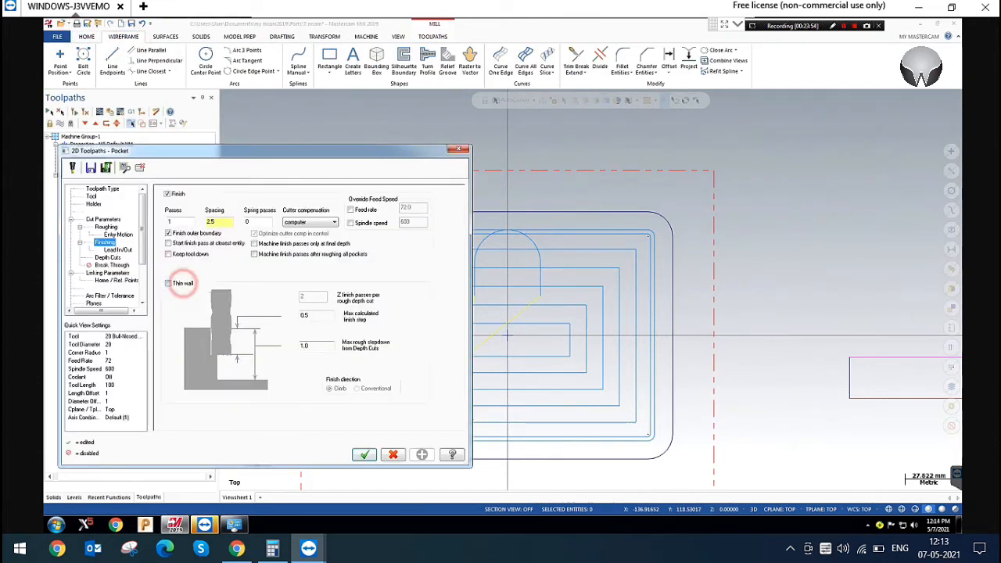
left_click(312, 297)
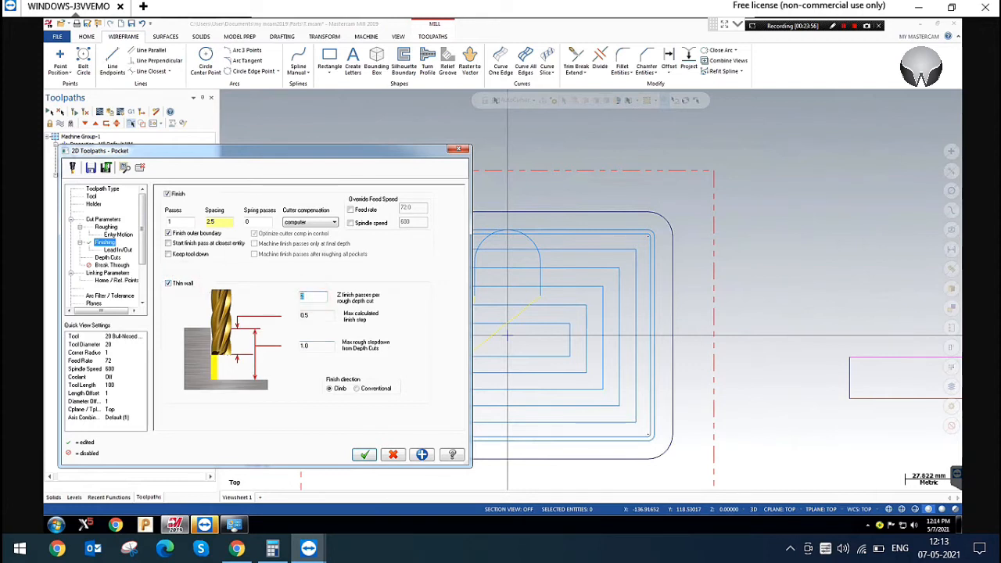
left_click(167, 283)
left_click(169, 284)
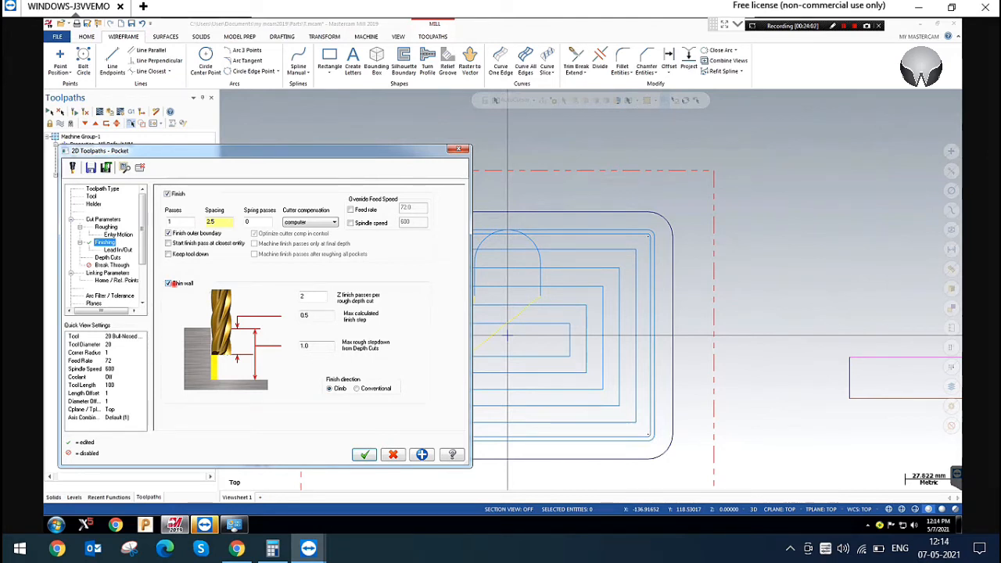
left_click(169, 284)
left_click(168, 283)
double_click(305, 296)
left_click(168, 283)
left_click(459, 148)
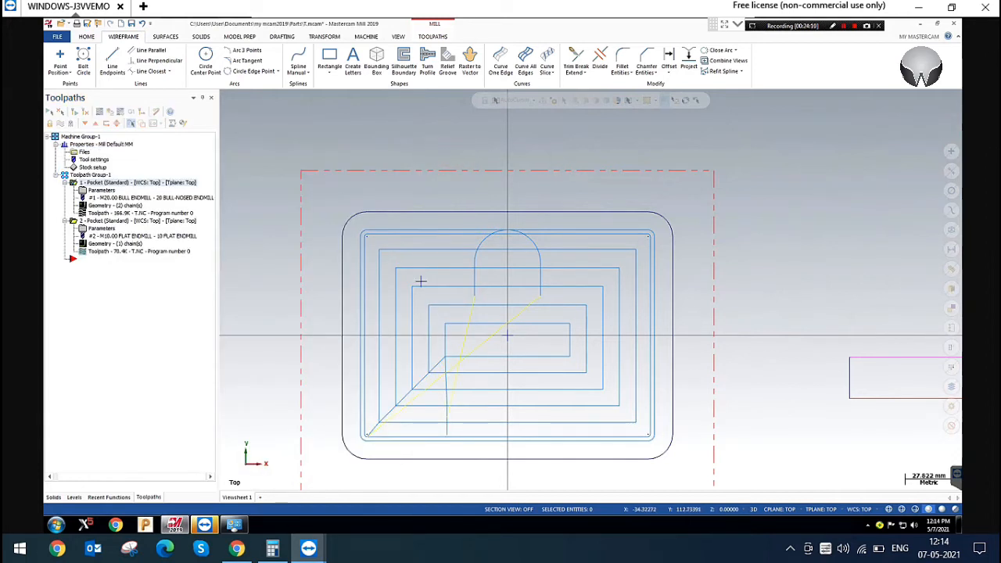
Add a horizontal dimension for the pocket outline's overall length, placed above the outline
left_click(281, 37)
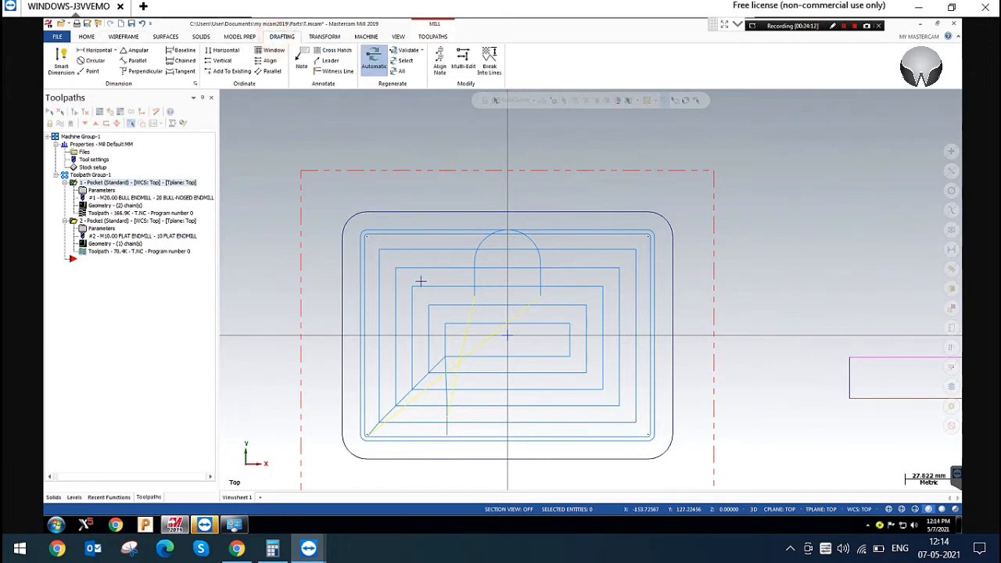
left_click(95, 50)
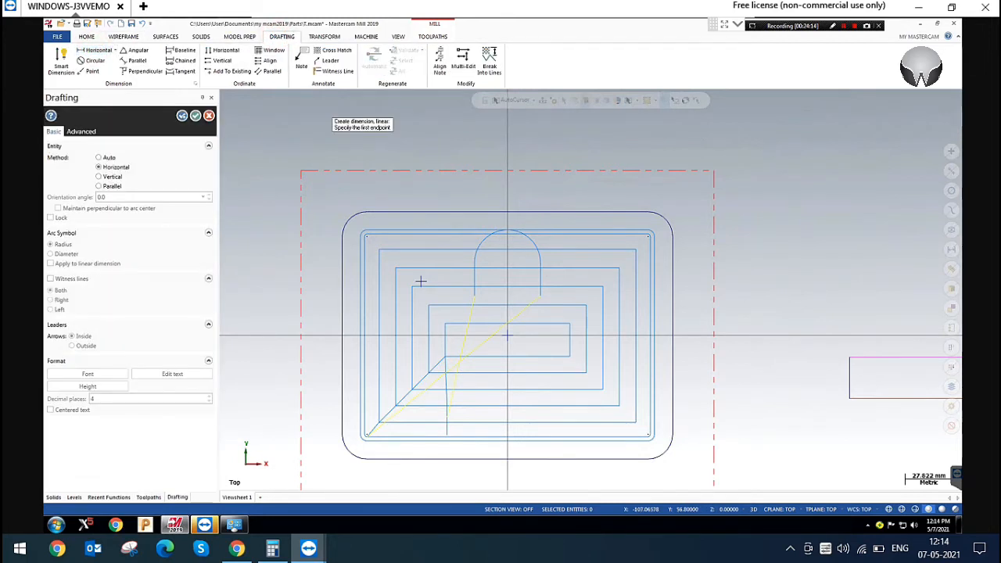
left_click(342, 236)
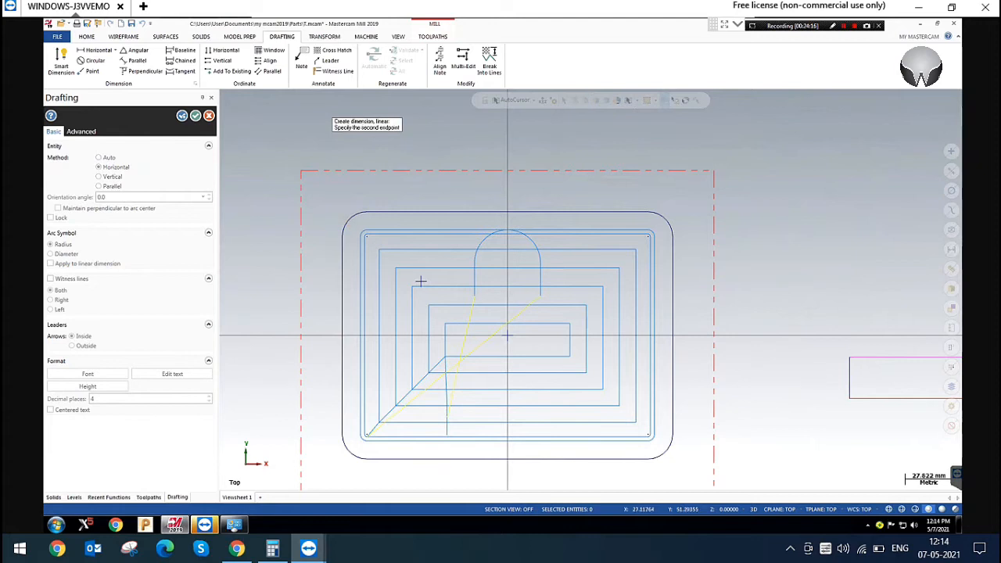
left_click(671, 234)
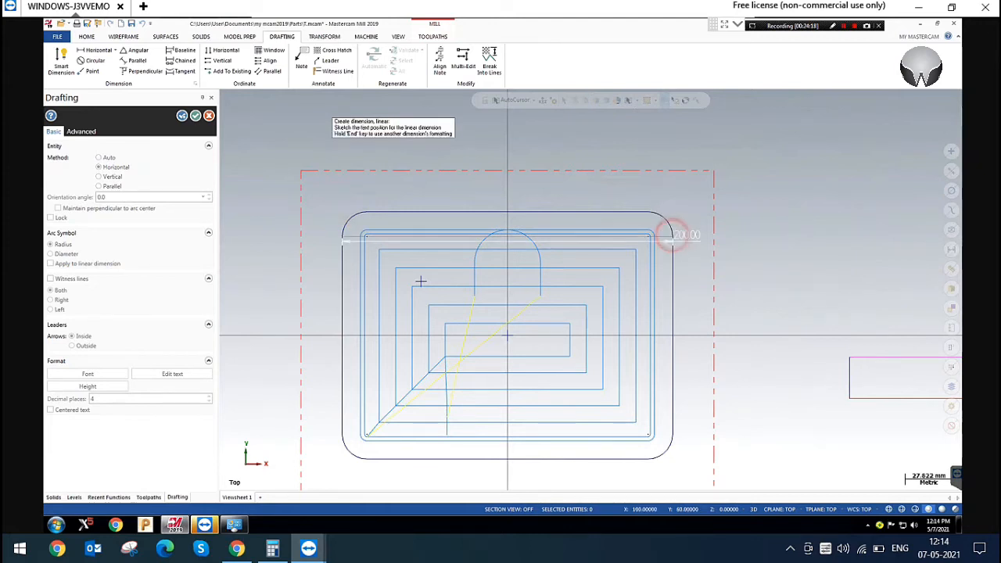
left_click(500, 185)
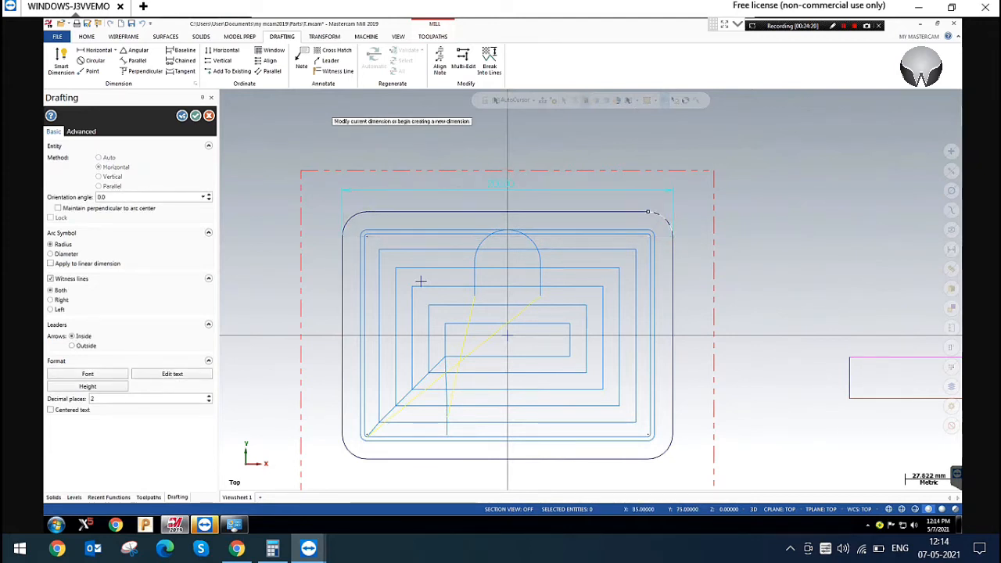
Add a vertical dimension for the pocket outline's overall height beside its +X edge and end dimensioning
left_click(648, 212)
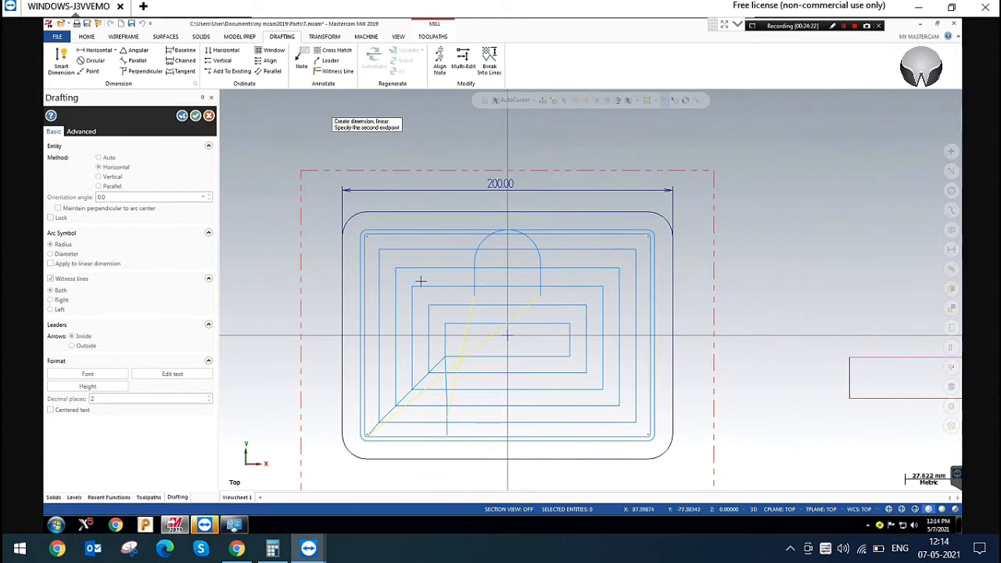
left_click(648, 459)
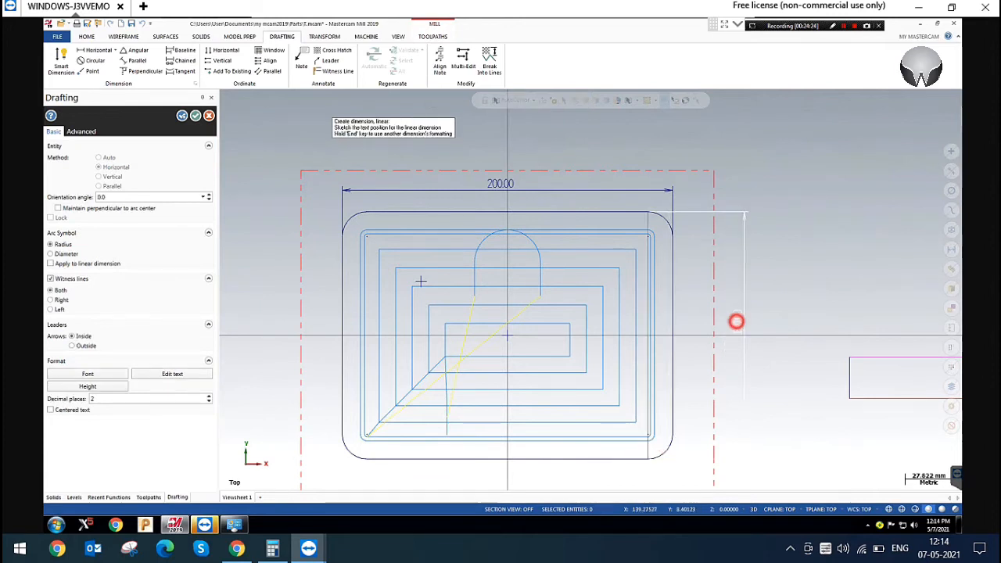
left_click(737, 320)
key("Escape")
key("Escape")
left_click(501, 134)
scroll(516, 139, "down", 1)
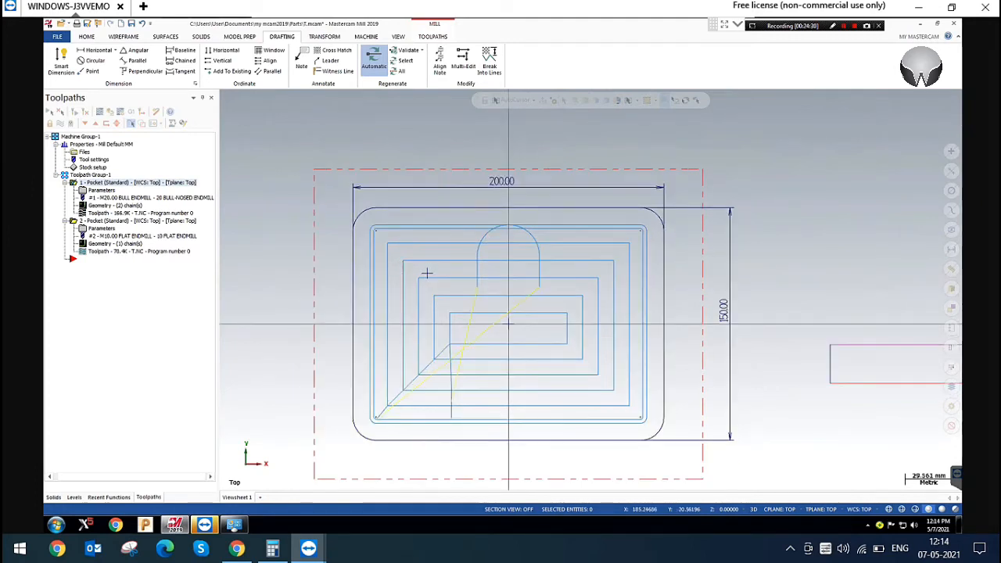
left_click(728, 305)
left_click(799, 280)
left_click(670, 270)
left_click(889, 233)
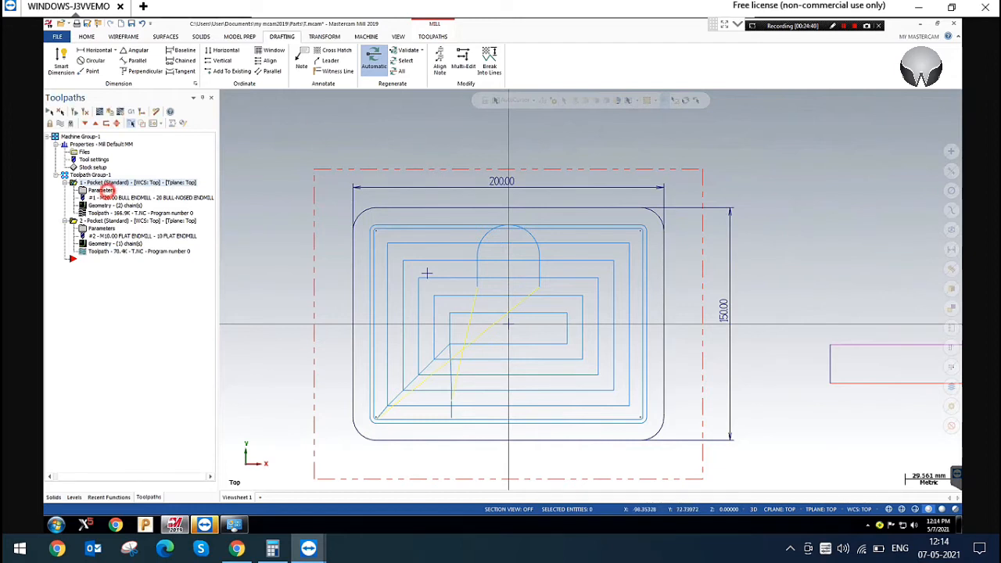
left_click(102, 190)
left_click(458, 149)
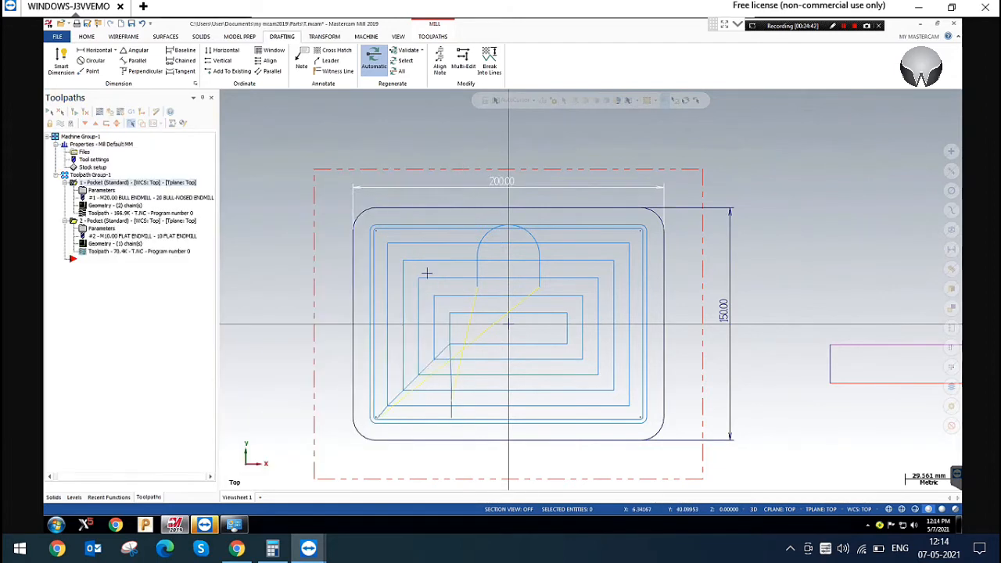
mouse_move(542, 290)
left_mouse_down()
mouse_move(540, 241)
mouse_move(464, 217)
mouse_move(569, 324)
left_mouse_up()
left_click(505, 179)
left_click(247, 215)
Enable Start finish pass at closest entity for the rectangular pocket and regenerate the toolpath
left_click(100, 191)
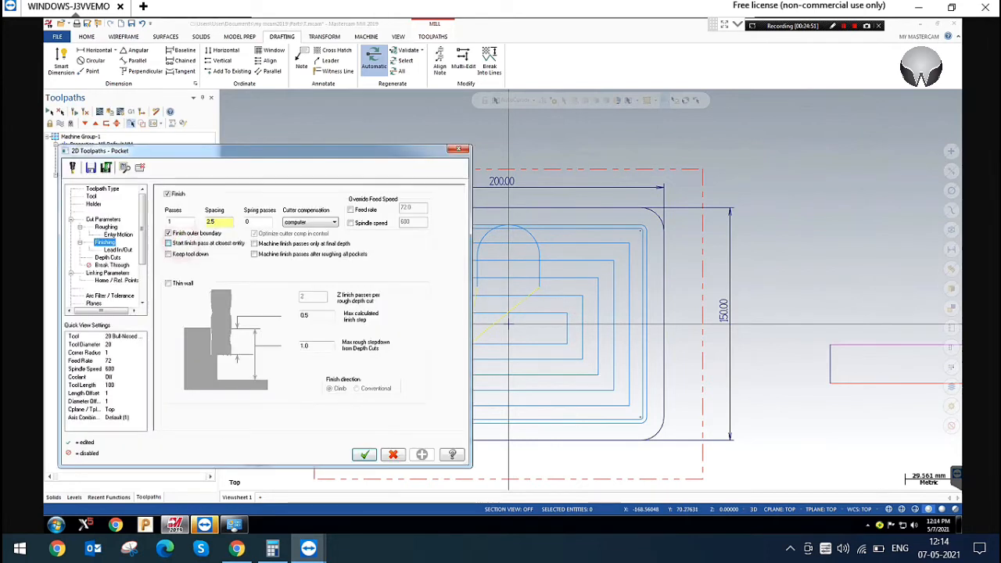
left_click(363, 454)
left_click(75, 112)
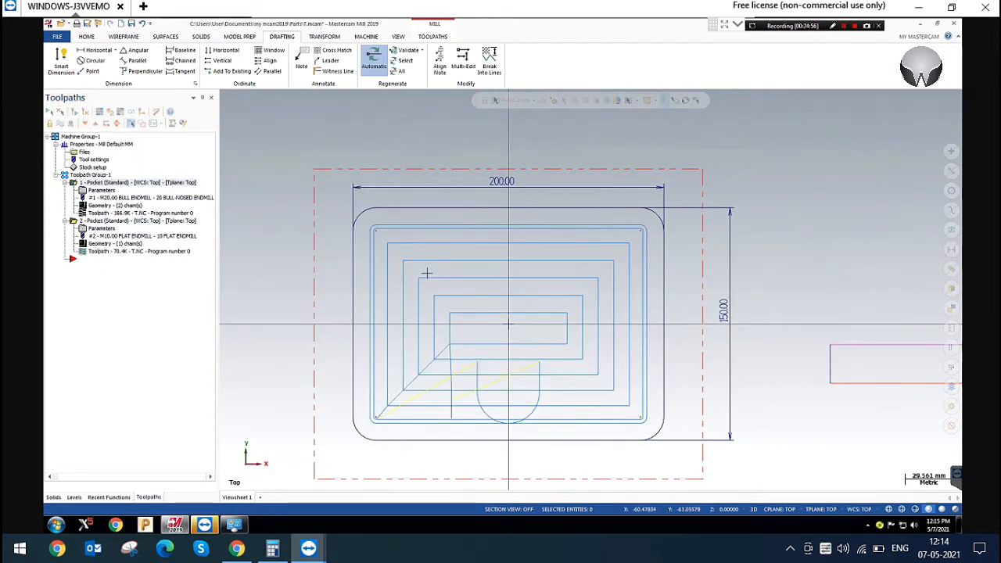
Backplot the rectangular pocket in the top view to follow its cutting order, and close the backplot
mouse_move(397, 307)
left_mouse_down()
mouse_move(505, 416)
mouse_move(600, 422)
mouse_move(624, 439)
left_mouse_up()
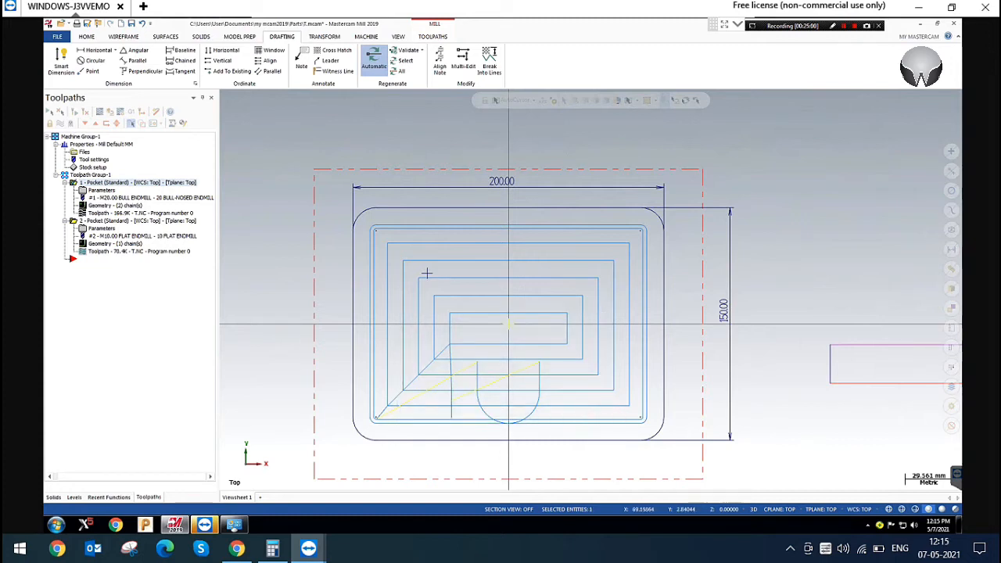
left_click(99, 112)
key("r")
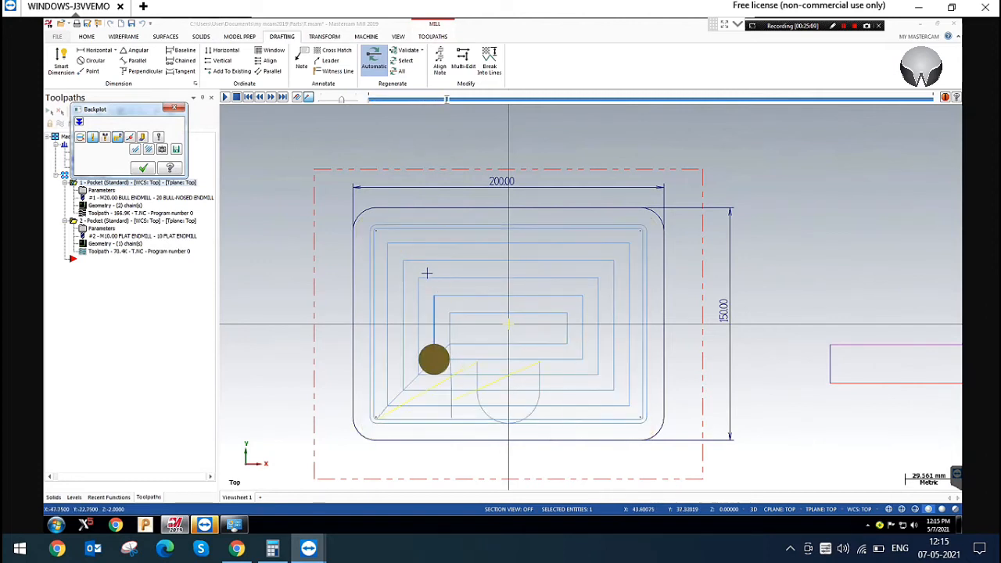
key("Escape")
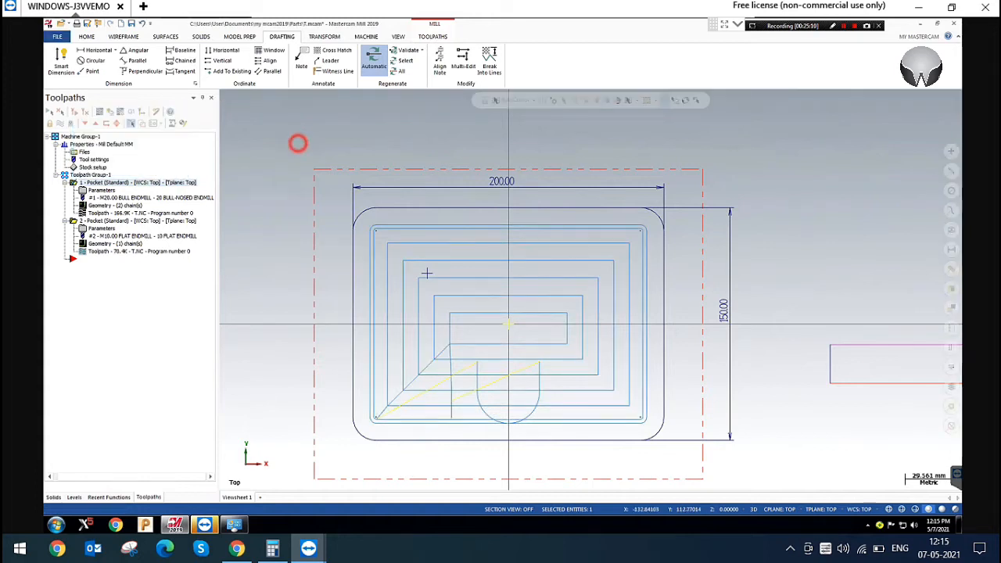
Disable Start finish pass at closest entity, enable Machine finish passes only at final depth, and regenerate the rectangular pocket's toolpath
left_click(101, 190)
left_click(211, 244)
left_click(273, 243)
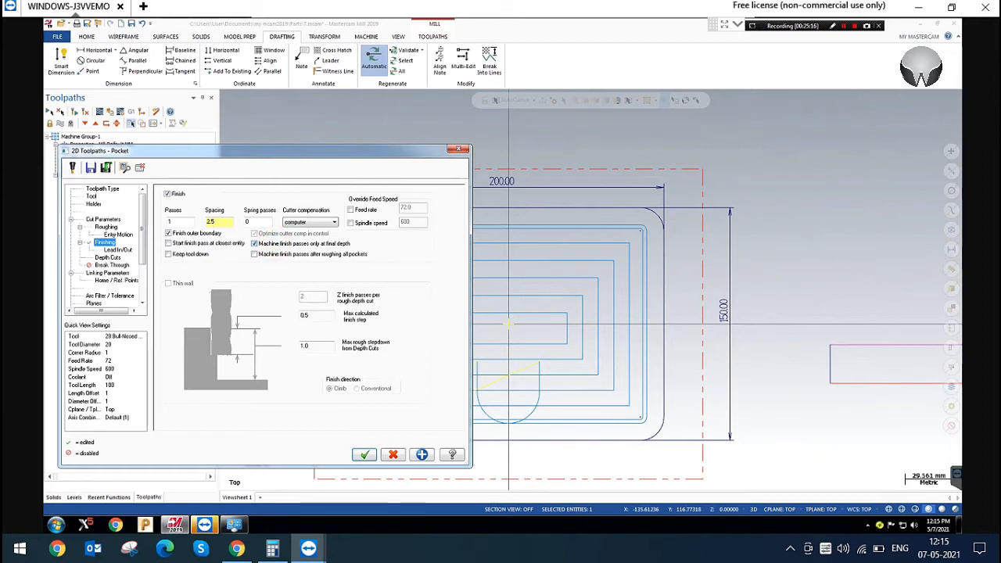
left_click(422, 455)
left_click(362, 456)
left_click(76, 113)
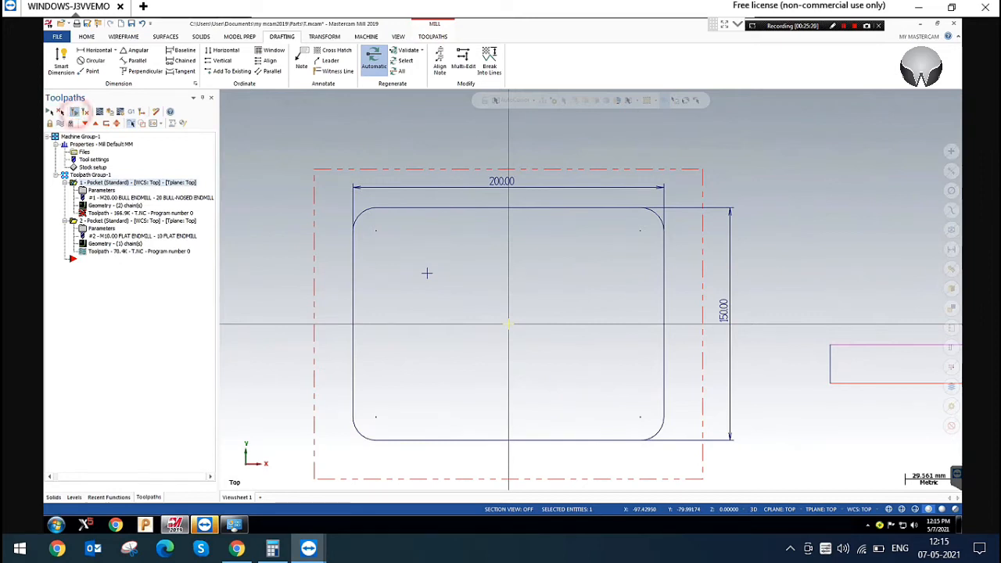
Examine the roughing depth cuts and the finish pass at the pocket's corner in the isometric view
right_click(664, 153)
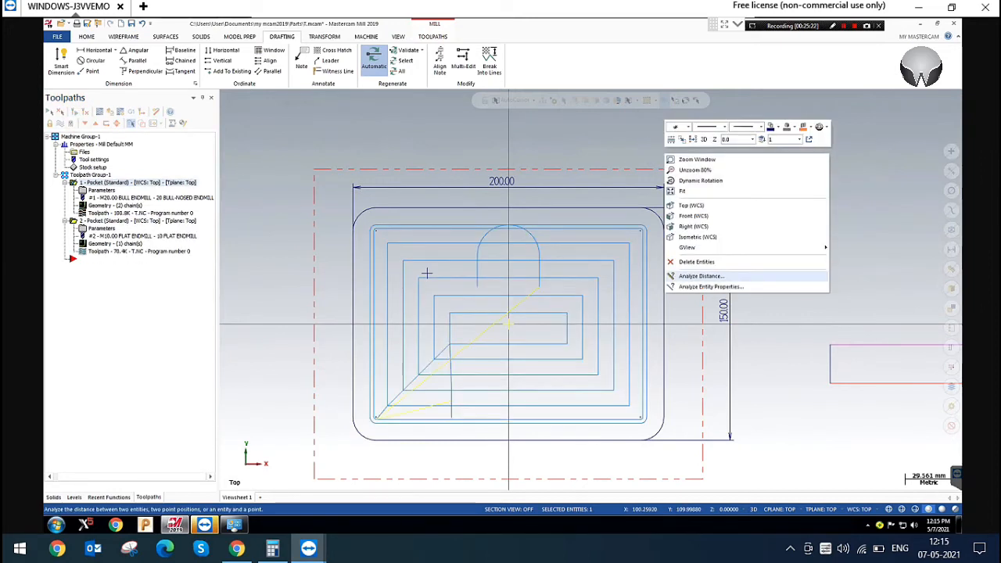
left_click(709, 236)
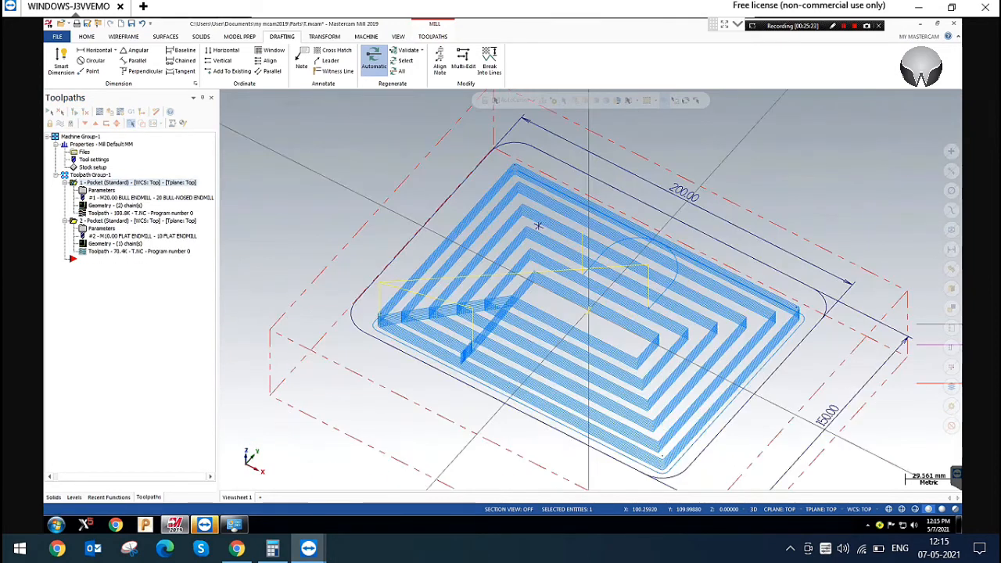
scroll(634, 319, "up", 4)
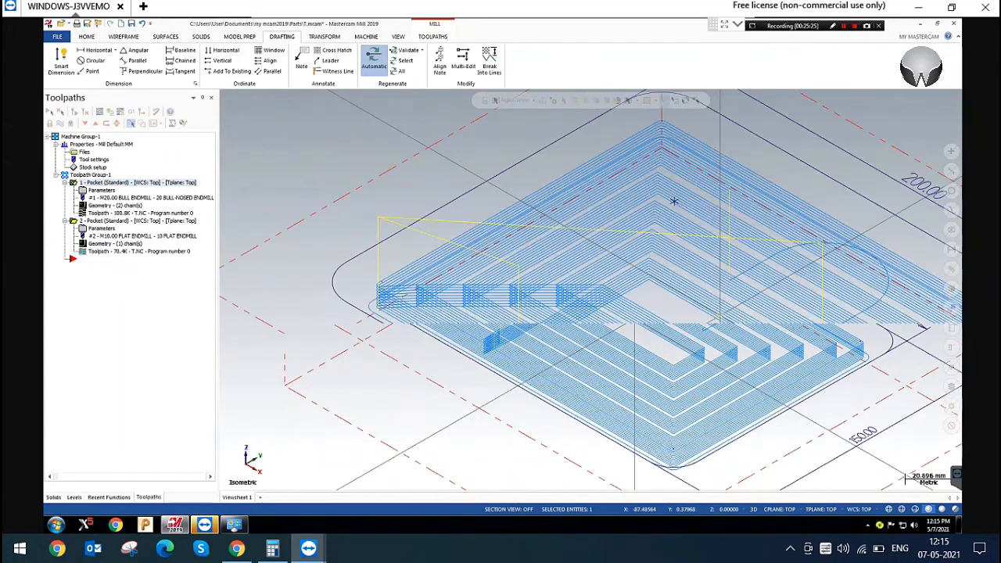
scroll(265, 203, "up", 4)
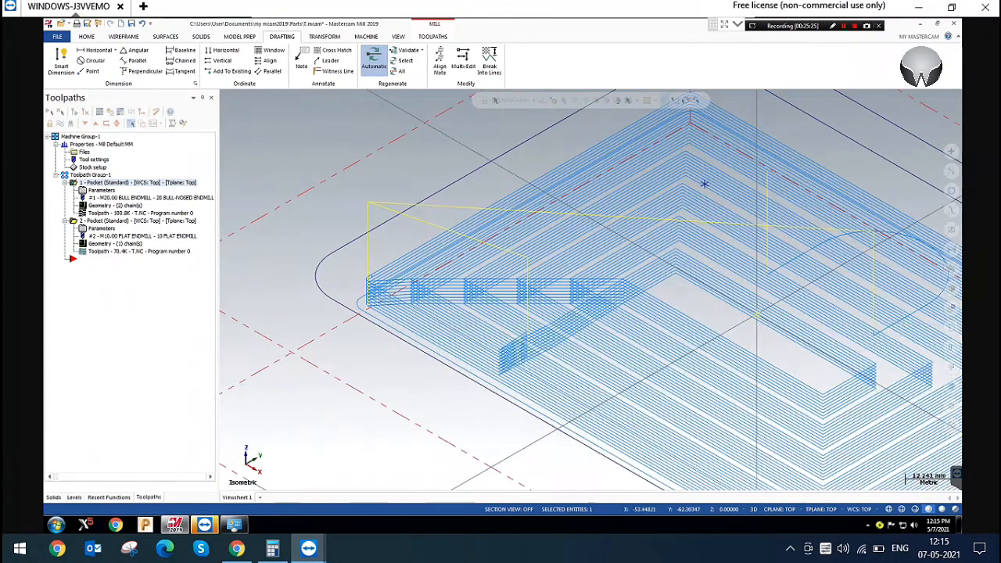
left_click(264, 203)
scroll(350, 292, "up", 2)
left_click(504, 282)
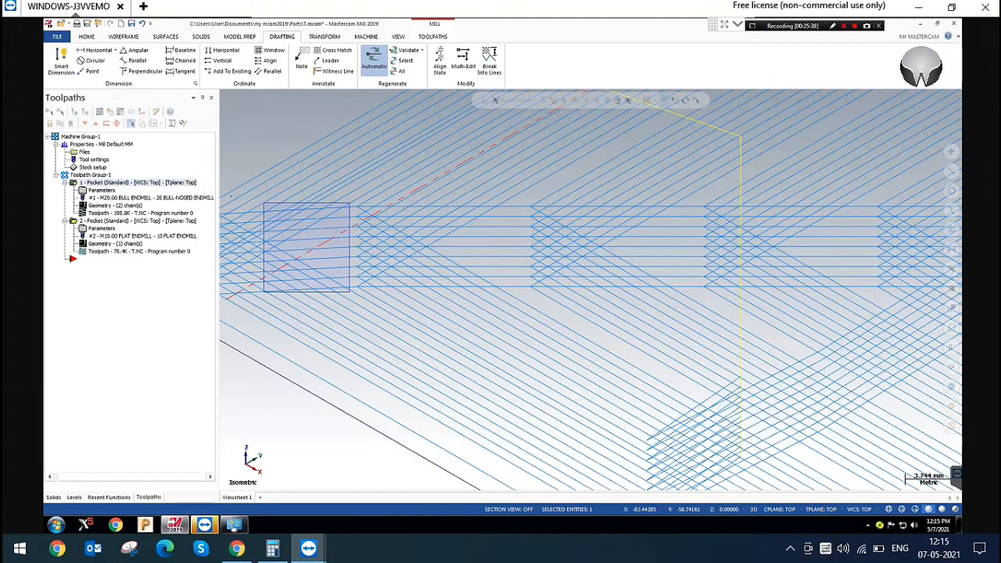
scroll(329, 313, "down", 2)
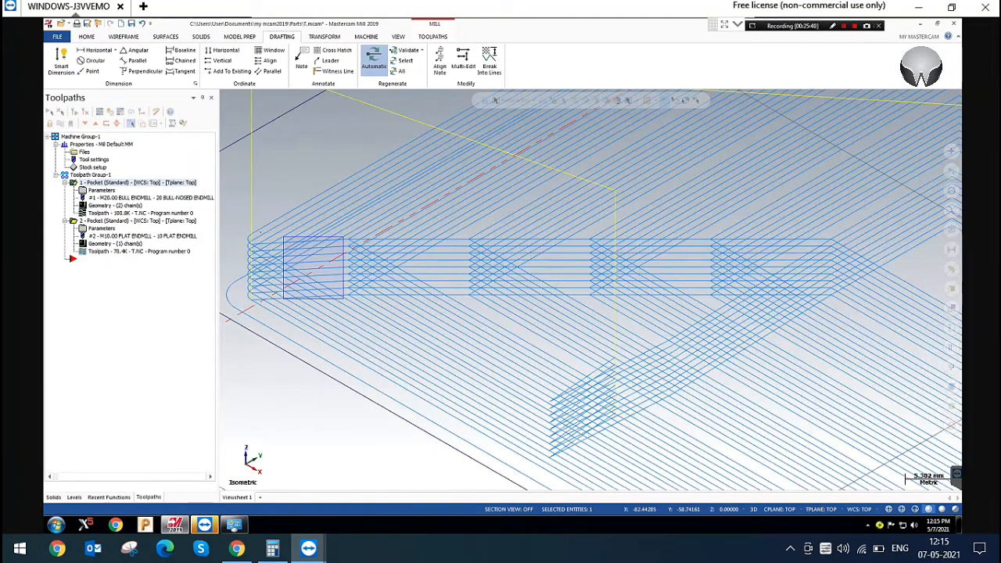
left_click(393, 194)
Disable Machine finish passes only at final depth for the rectangular pocket and regenerate the toolpath
left_click(107, 190)
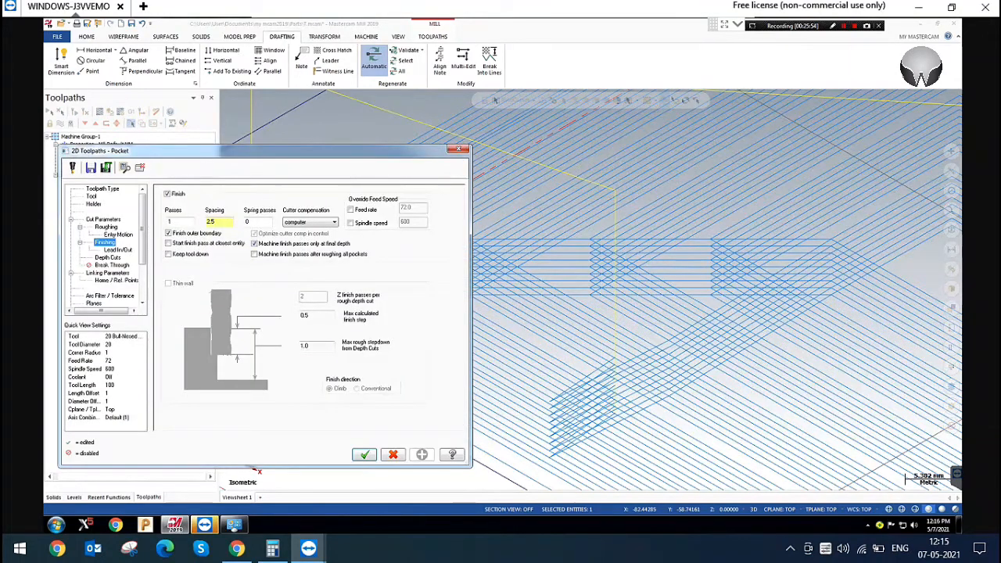
left_click(287, 245)
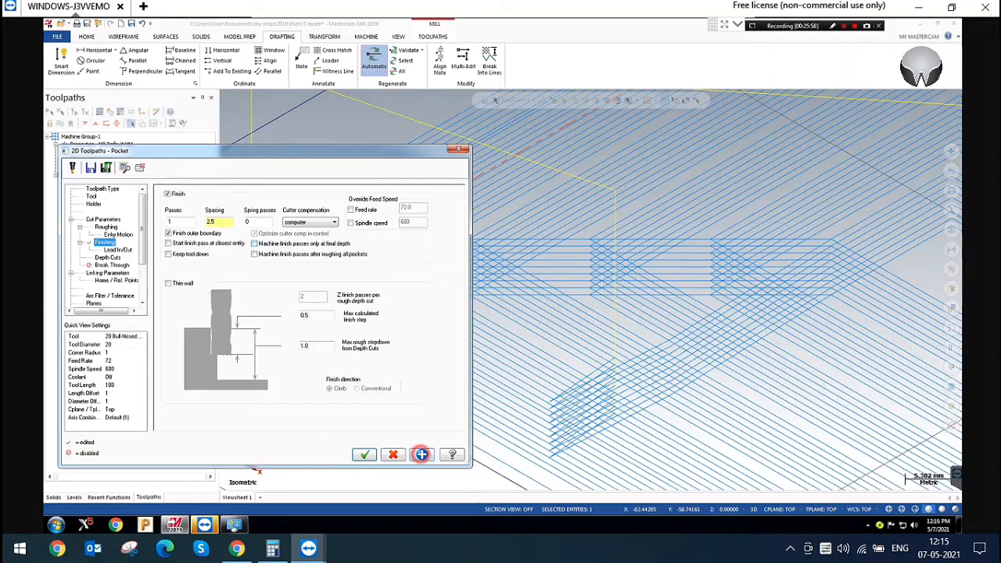
left_click(364, 455)
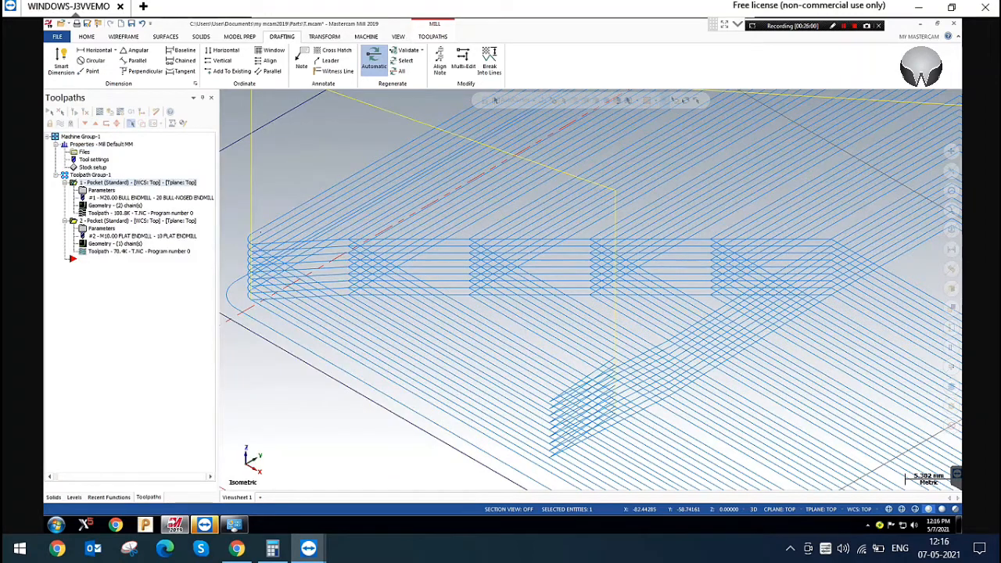
left_click(71, 110)
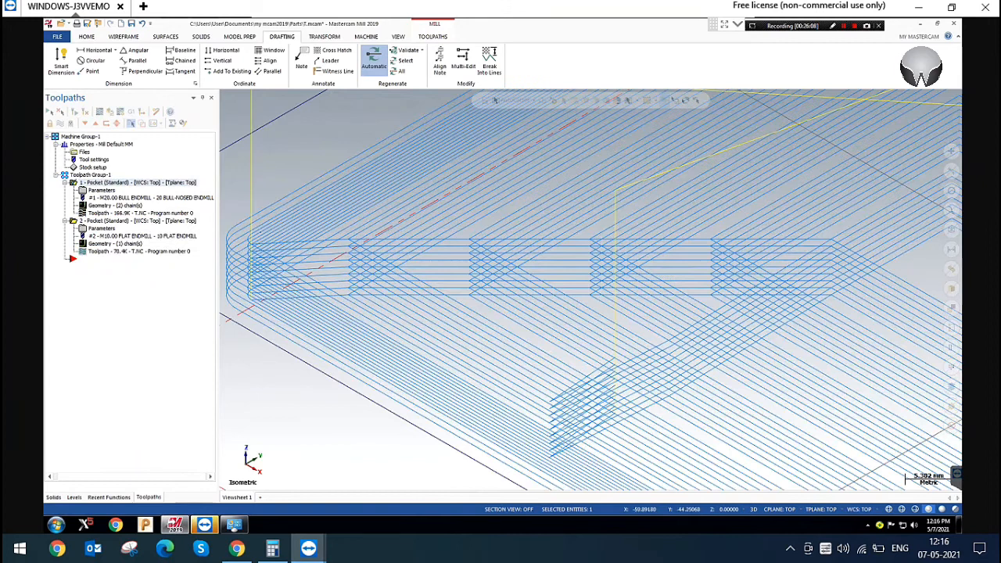
Examine the regenerated finish passes around the pocket's corner at each depth cut in the isometric view
scroll(510, 263, "down", 1)
scroll(547, 251, "down", 4)
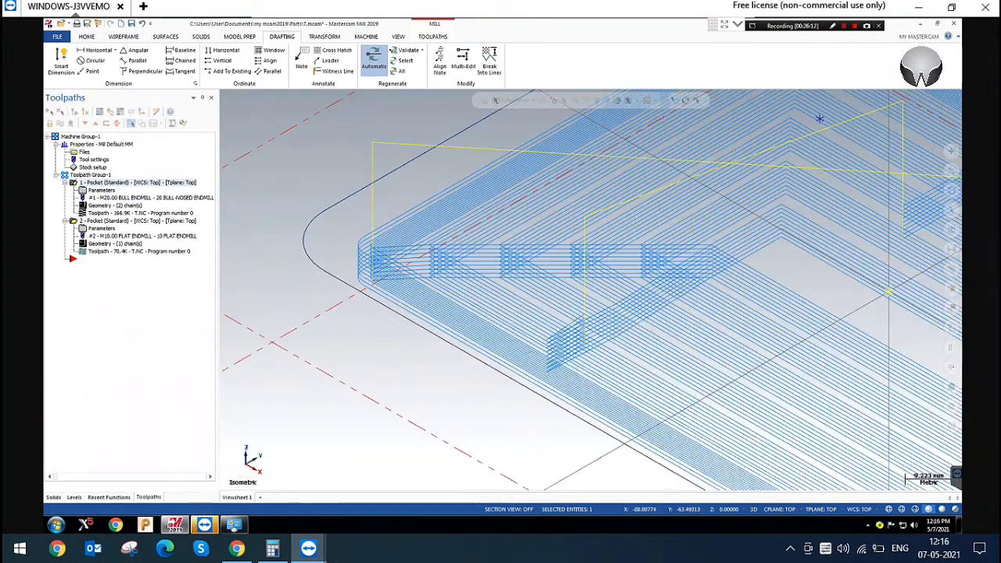
scroll(359, 247, "up", 2)
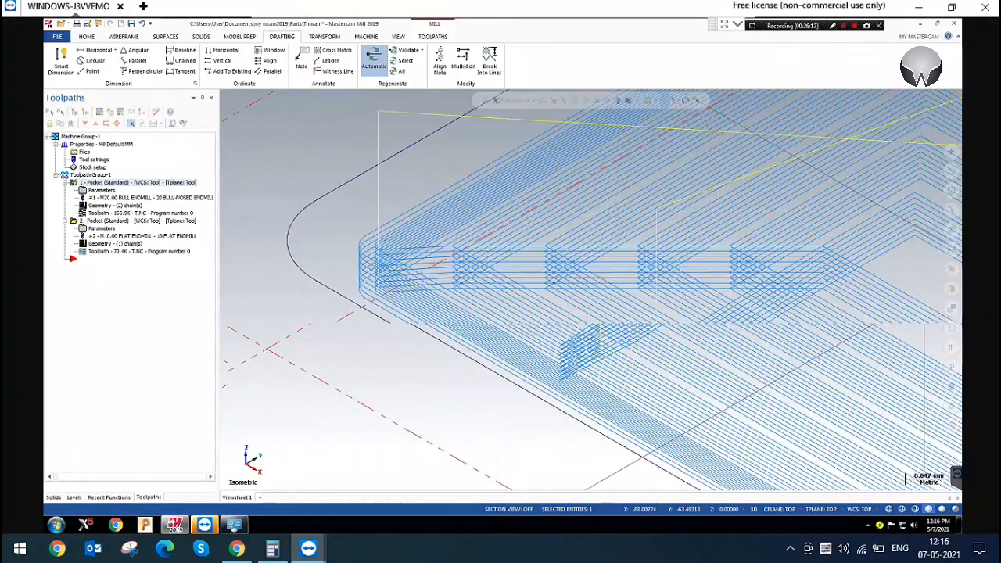
scroll(360, 247, "up", 2)
scroll(360, 258, "up", 1)
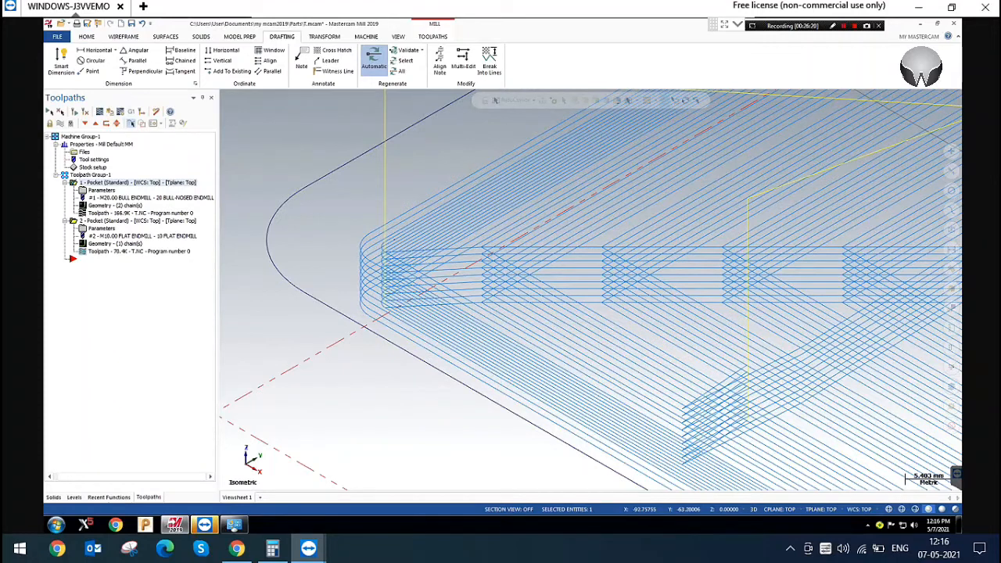
Try the Keep tool down and Machine finish passes after roughing all pockets options in the rectangular pocket's finishing settings
left_click(101, 190)
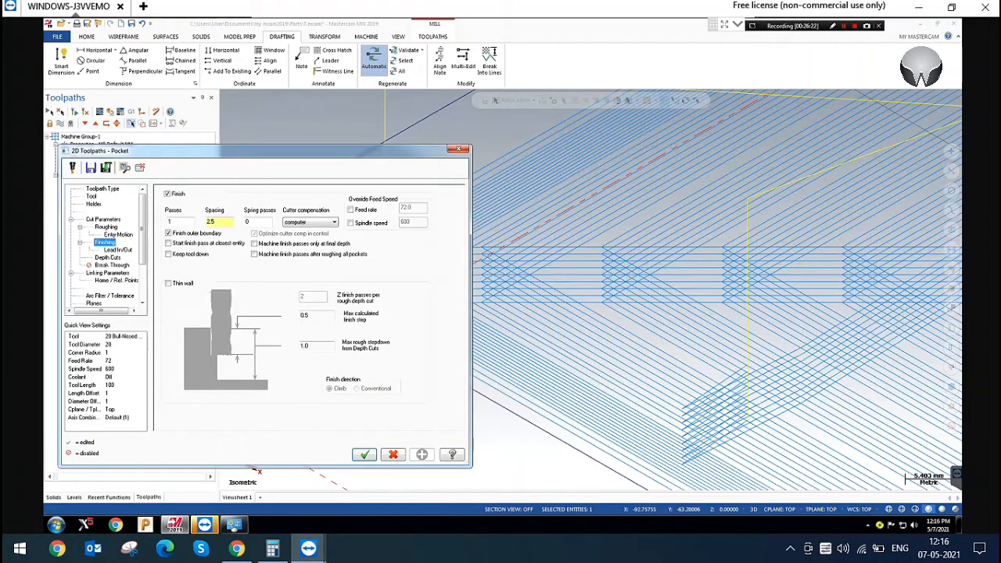
left_click(168, 255)
left_click(183, 256)
left_click(183, 256)
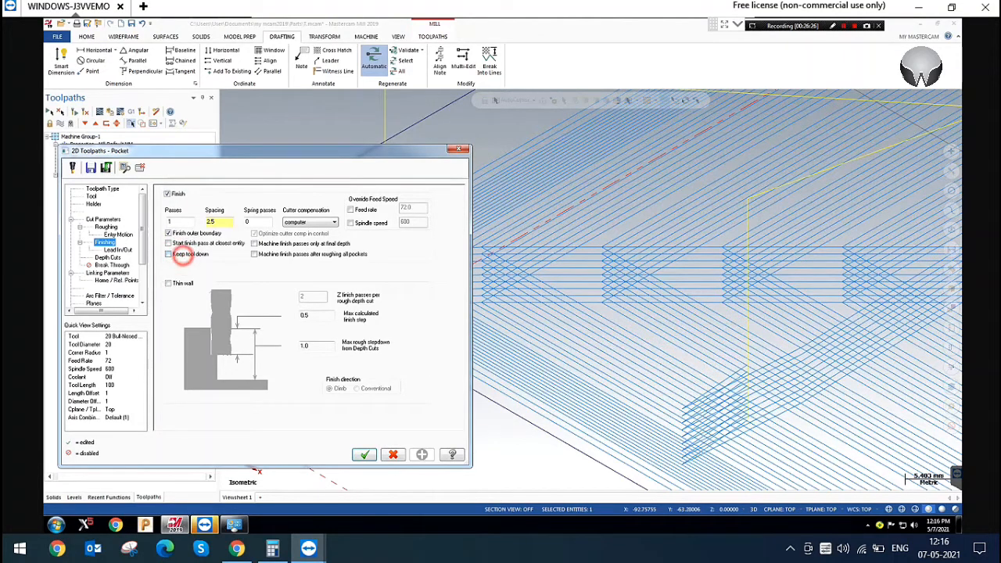
left_click(183, 256)
left_click(270, 254)
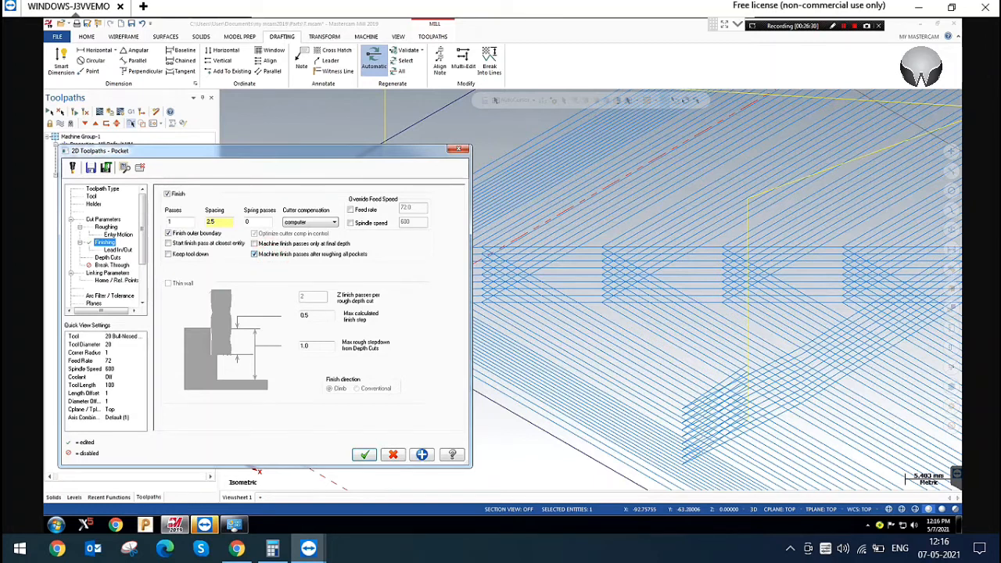
left_click(310, 254)
Enable Thin wall with 3 Z finish passes per rough depth cut and regenerate the rectangular pocket's toolpath
left_click(169, 283)
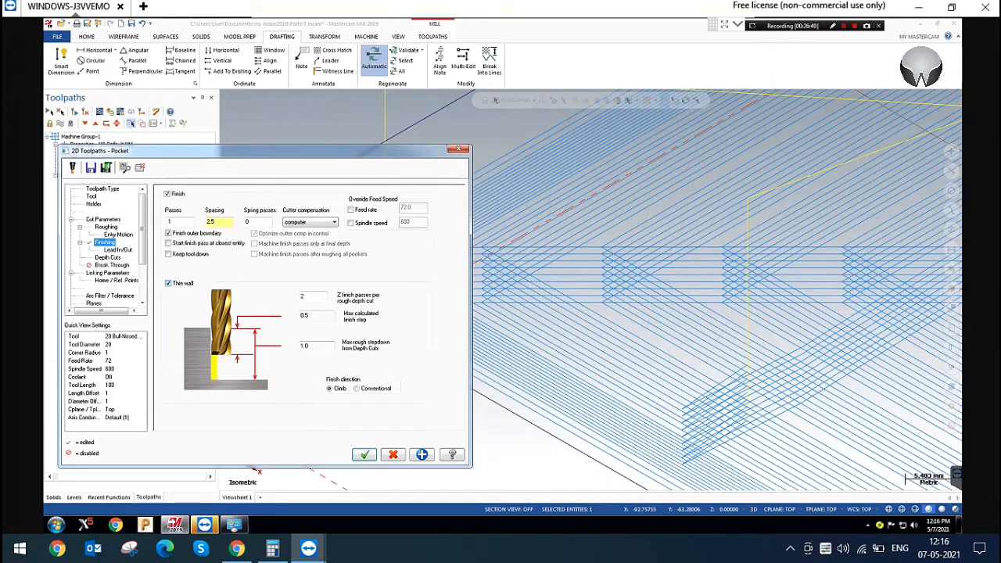
double_click(303, 296)
left_click(364, 455)
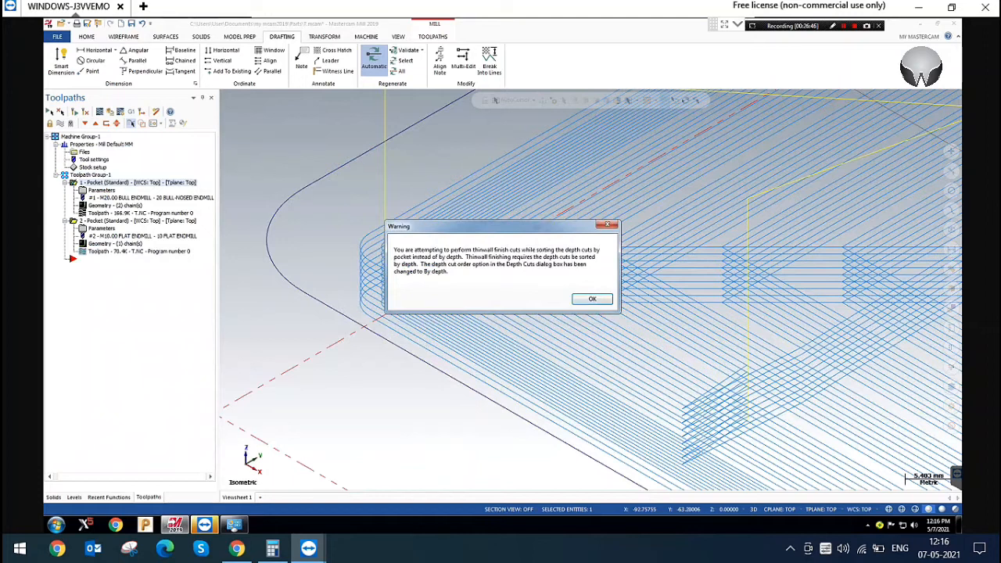
left_click(592, 297)
left_click(75, 112)
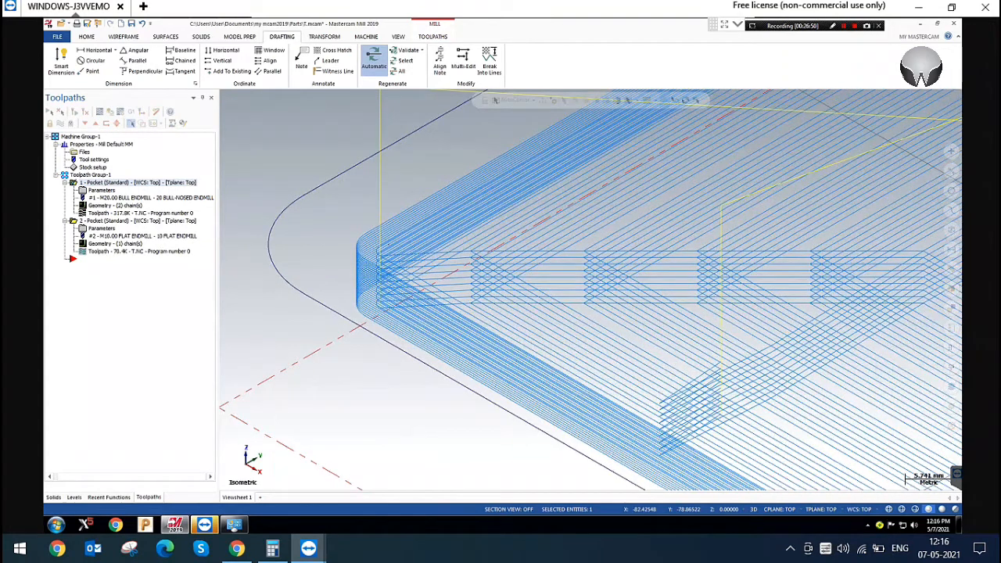
scroll(434, 273, "up", 5)
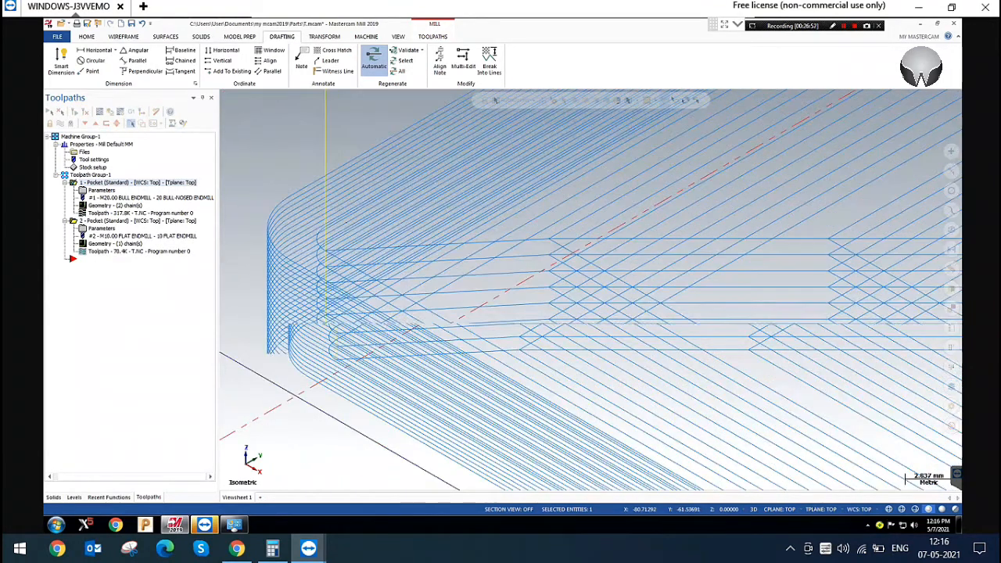
left_click_drag(242, 206, 293, 279)
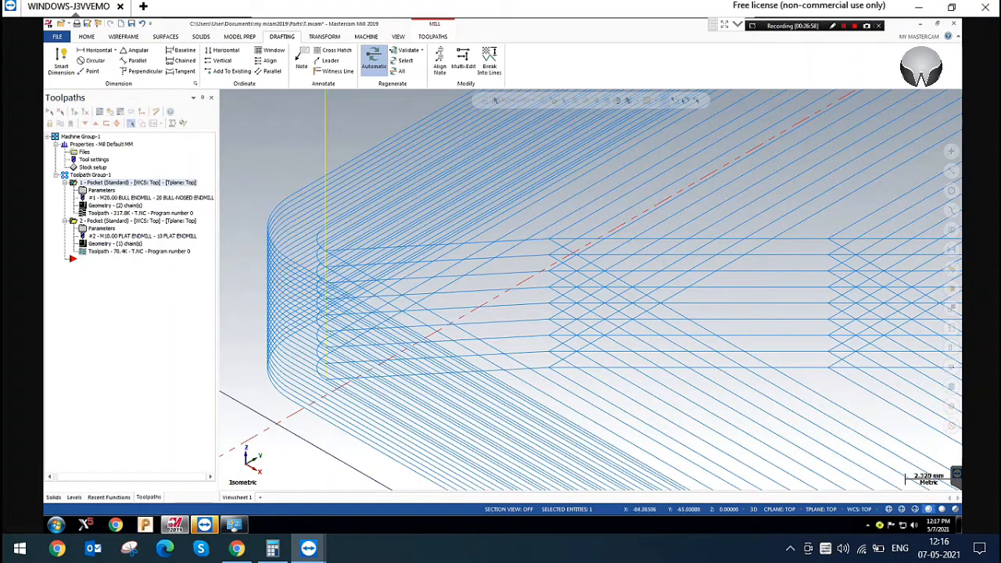
Set the rectangular pocket's thin wall Z finish passes per rough depth cut to 5
left_click(101, 190)
double_click(321, 315)
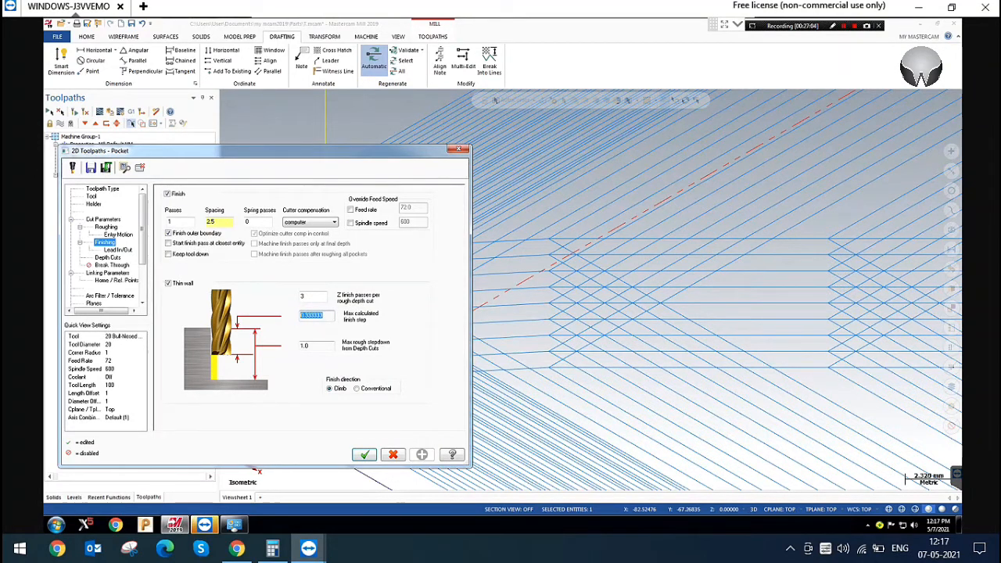
double_click(313, 295)
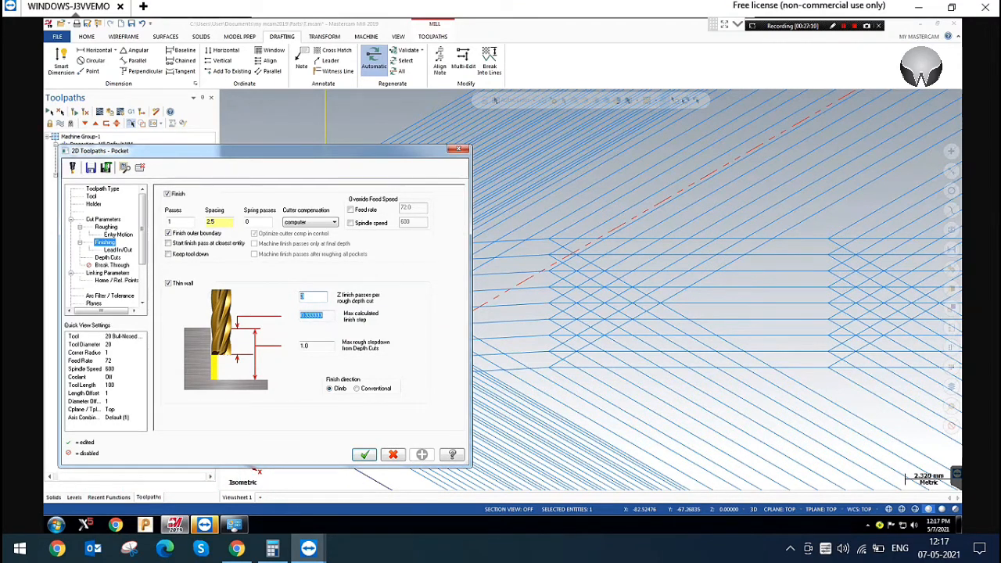
type("1")
key("Tab")
left_click(314, 297)
key("Return")
key("Tab")
left_click(323, 316)
left_click(324, 297)
Check the max rough step in the depth cuts settings against the thin wall finish step, rough stepdown and finish direction
left_click(108, 257)
left_click(250, 215)
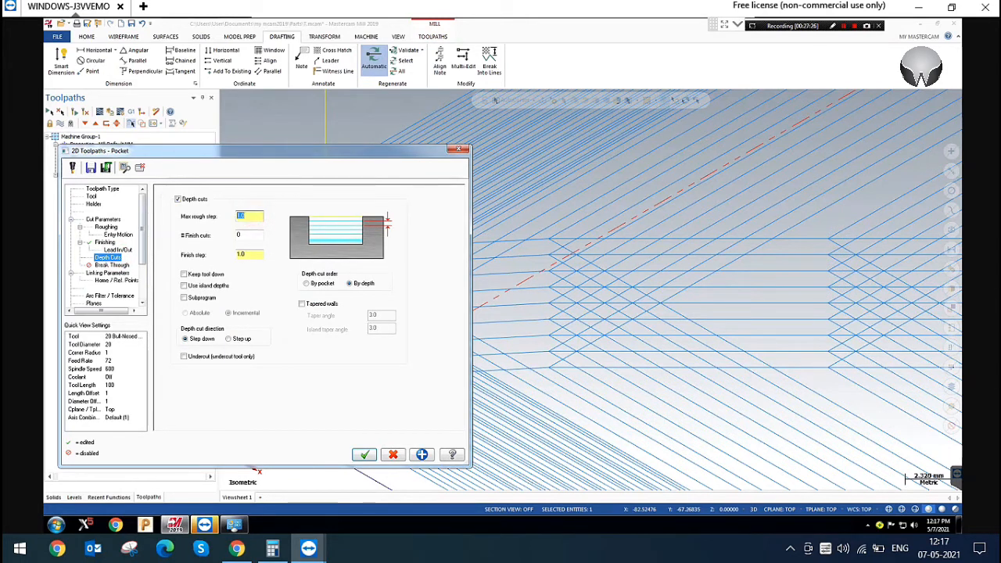
left_click(108, 241)
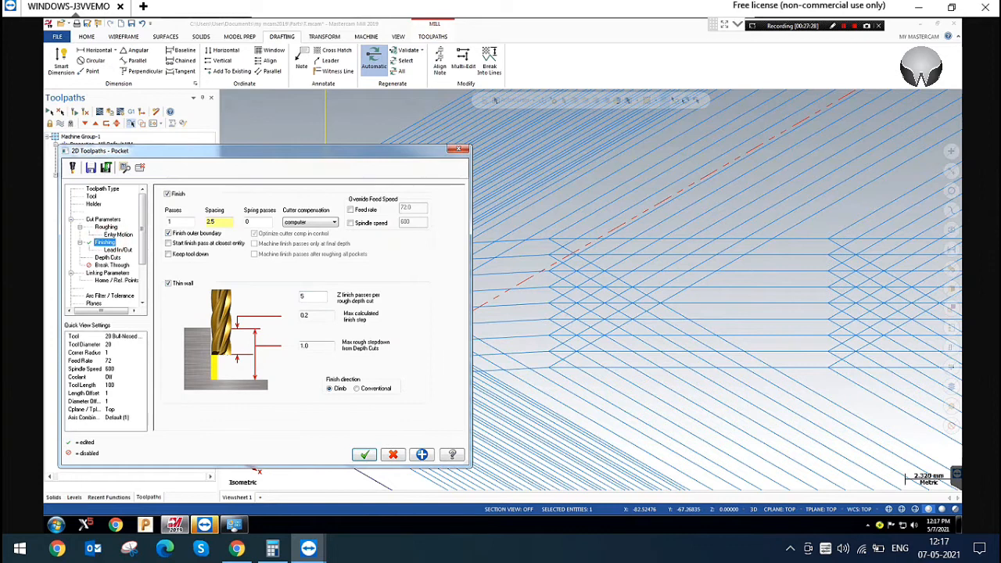
left_click(314, 297)
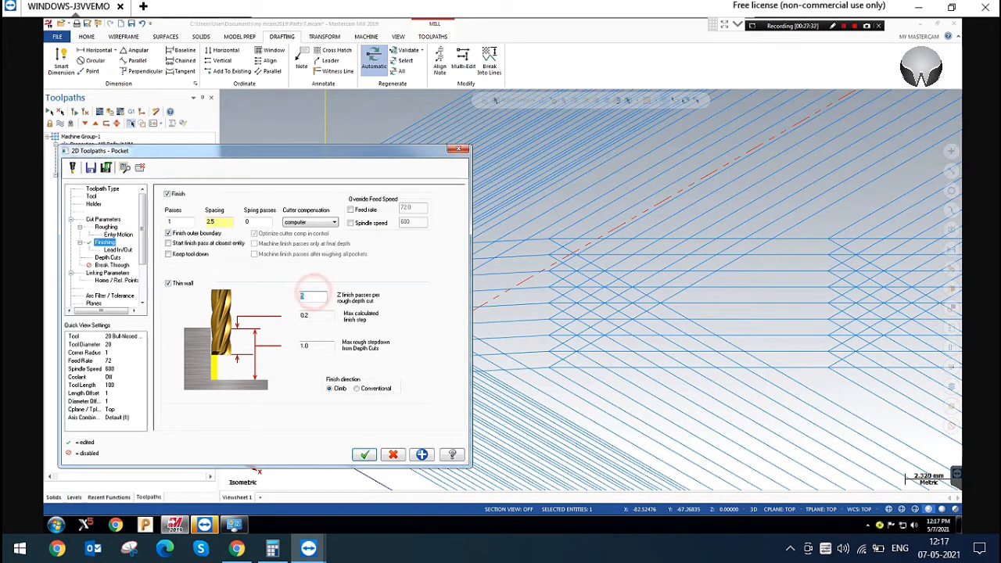
left_click(321, 316)
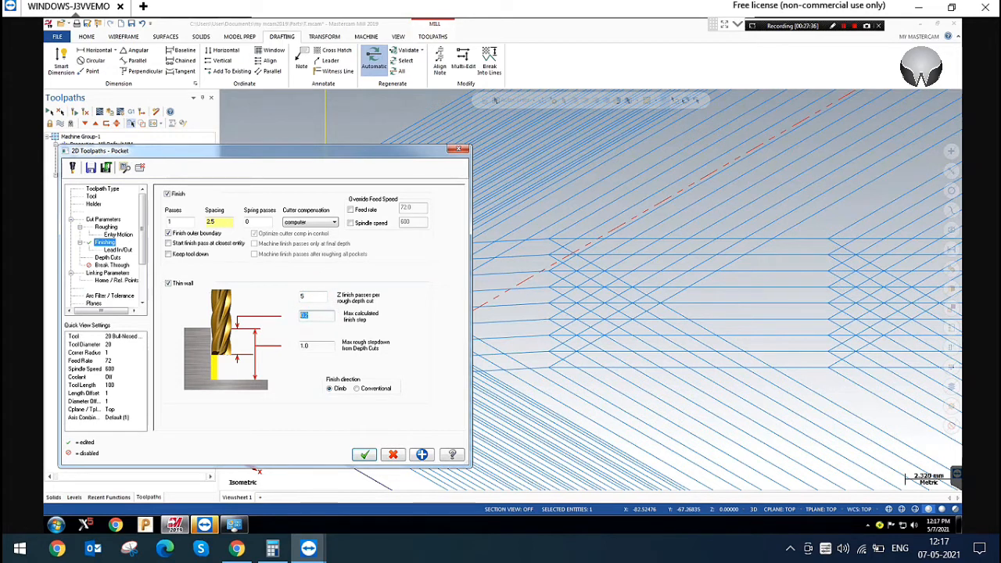
left_click(313, 317)
left_click(317, 346)
left_click(335, 389)
left_click(331, 387)
left_click(335, 388)
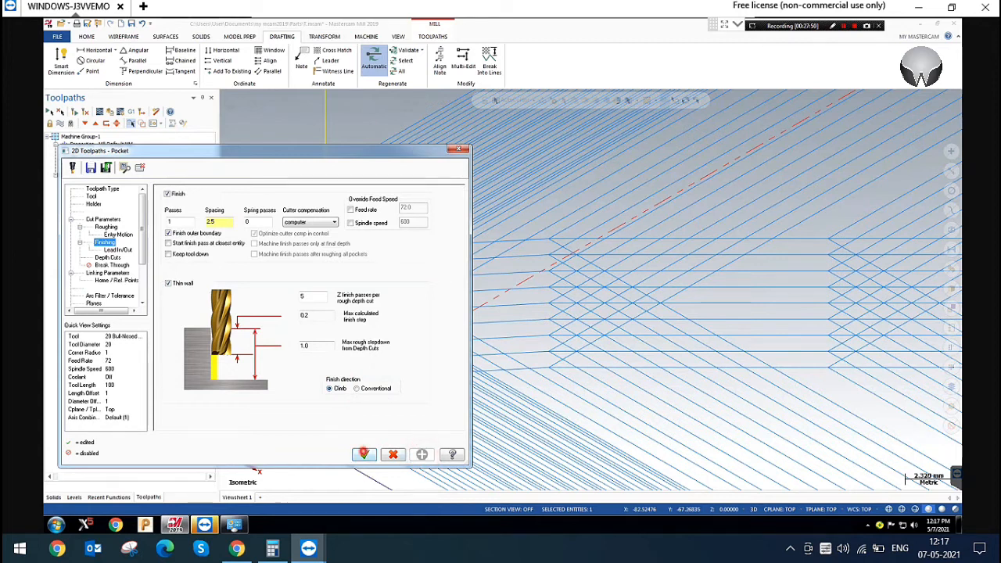
Regenerate the rectangular pocket's toolpath and examine the thin wall finish passes at its corner
left_click(364, 454)
left_click(73, 111)
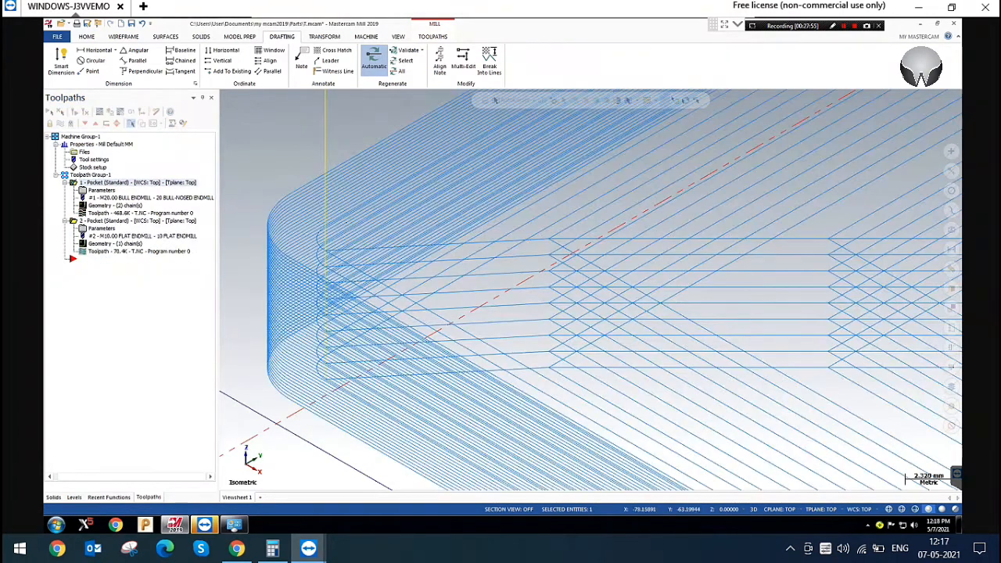
scroll(258, 202, "up", 3)
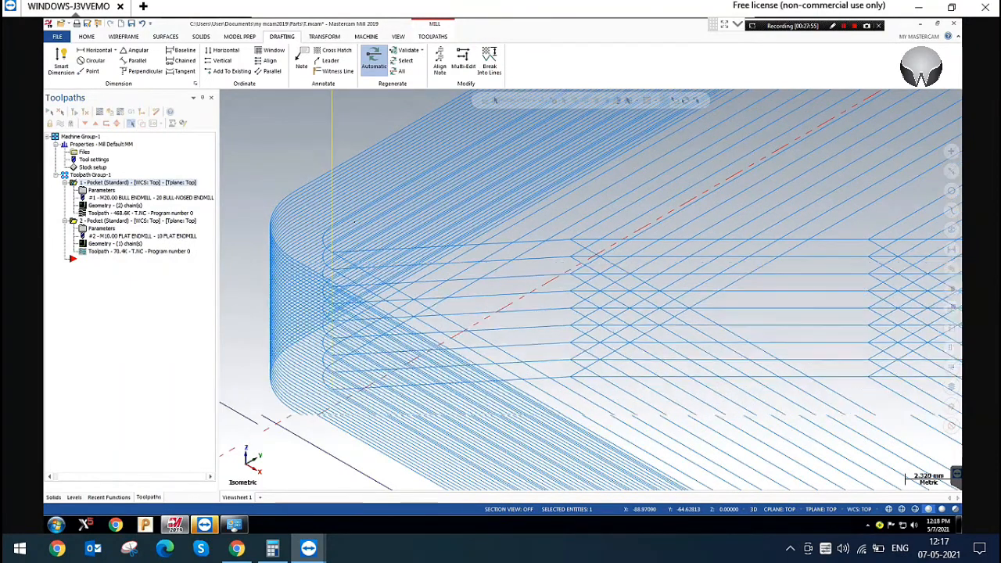
scroll(258, 202, "up", 2)
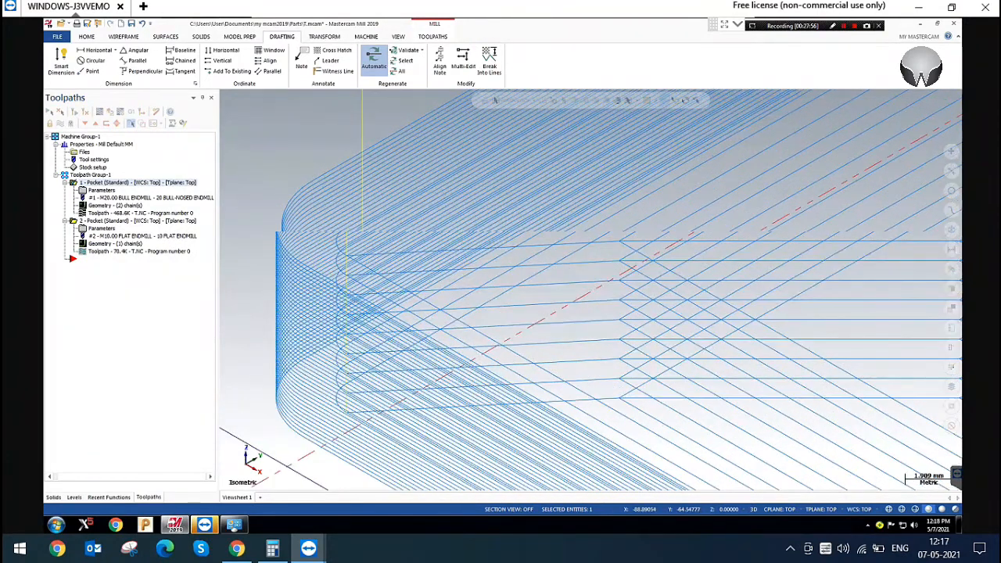
scroll(258, 202, "up", 2)
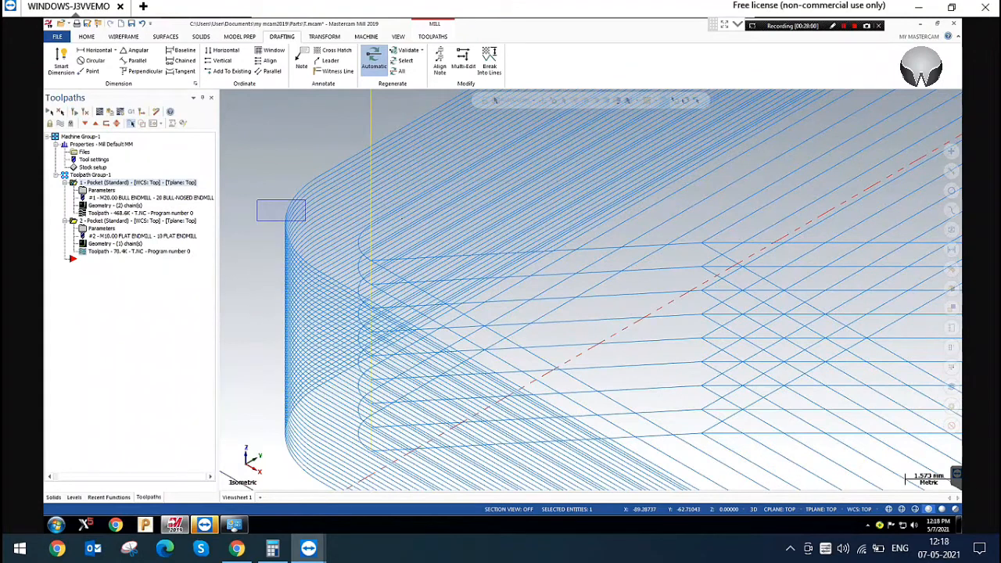
left_click_drag(305, 222, 303, 296)
left_click(101, 188)
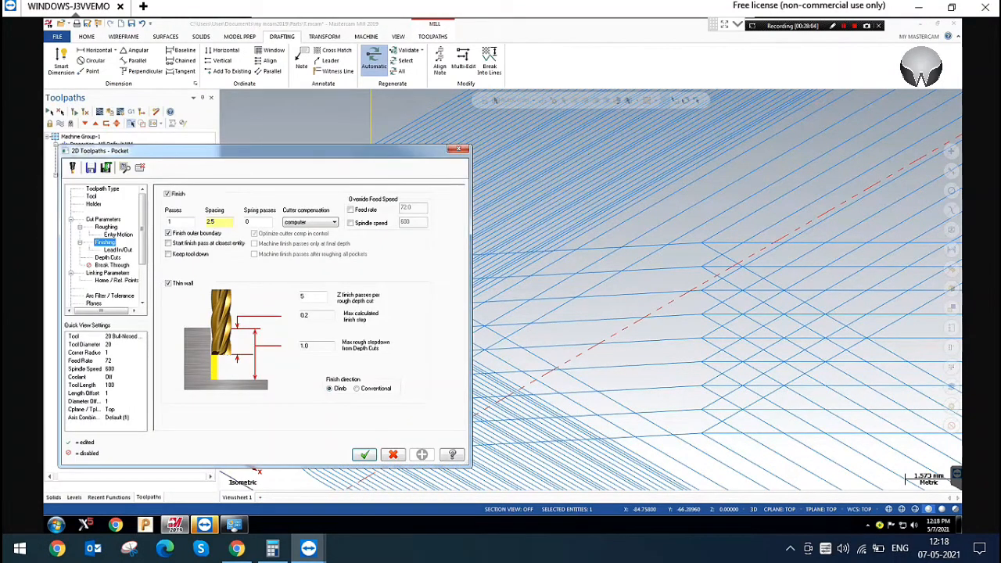
left_click(460, 149)
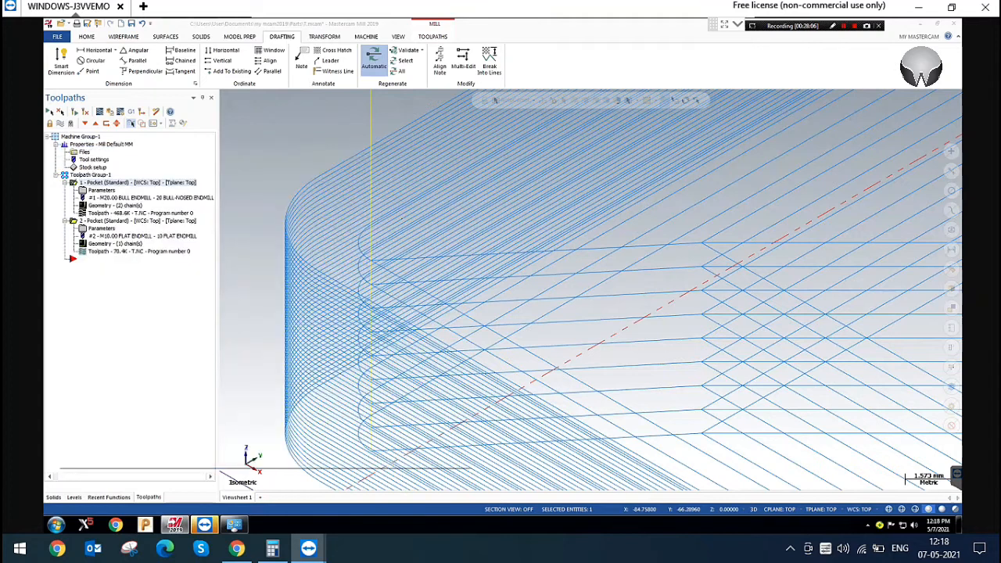
Disable Thin wall for the rectangular pocket and regenerate its toolpath
left_click(101, 188)
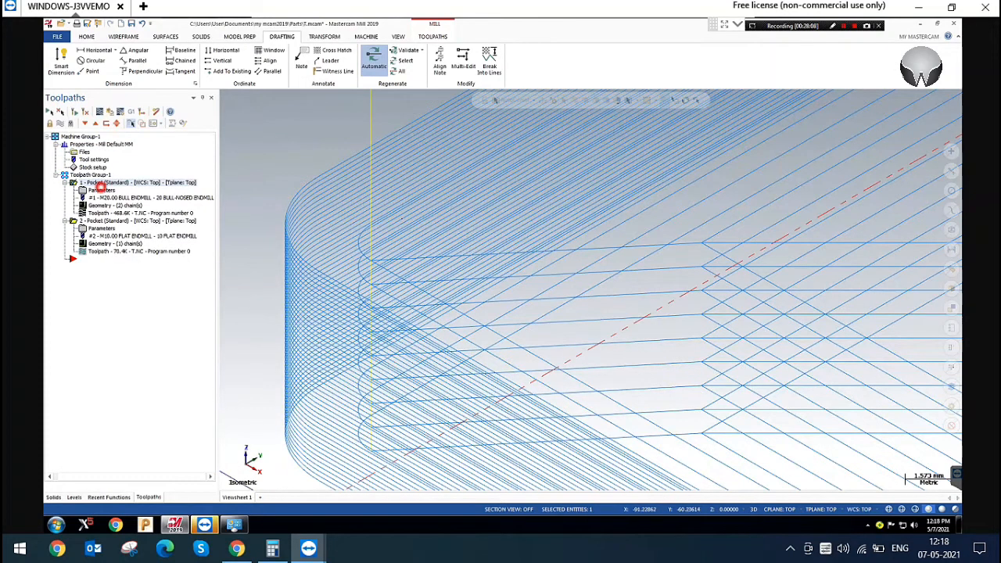
left_click(167, 283)
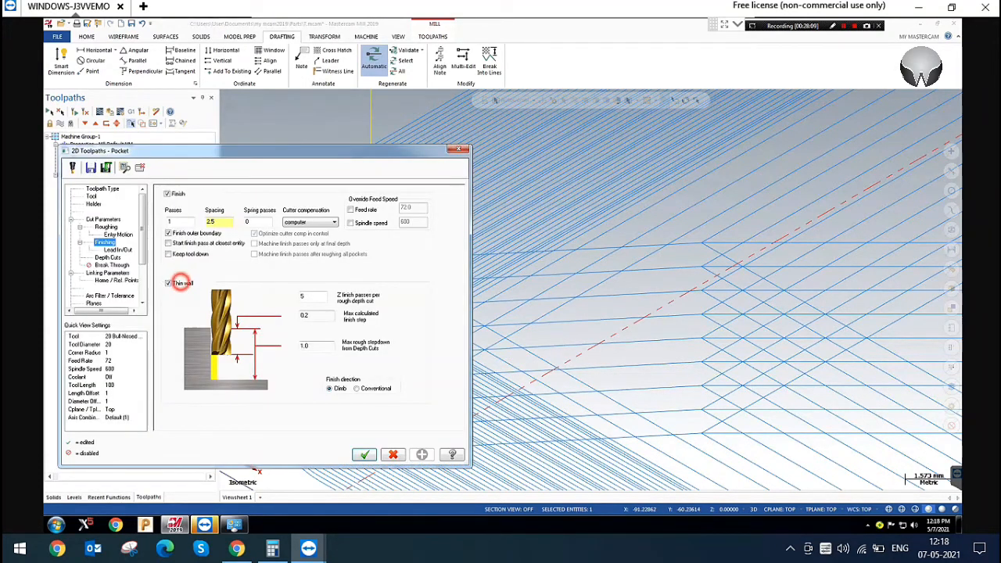
left_click(364, 454)
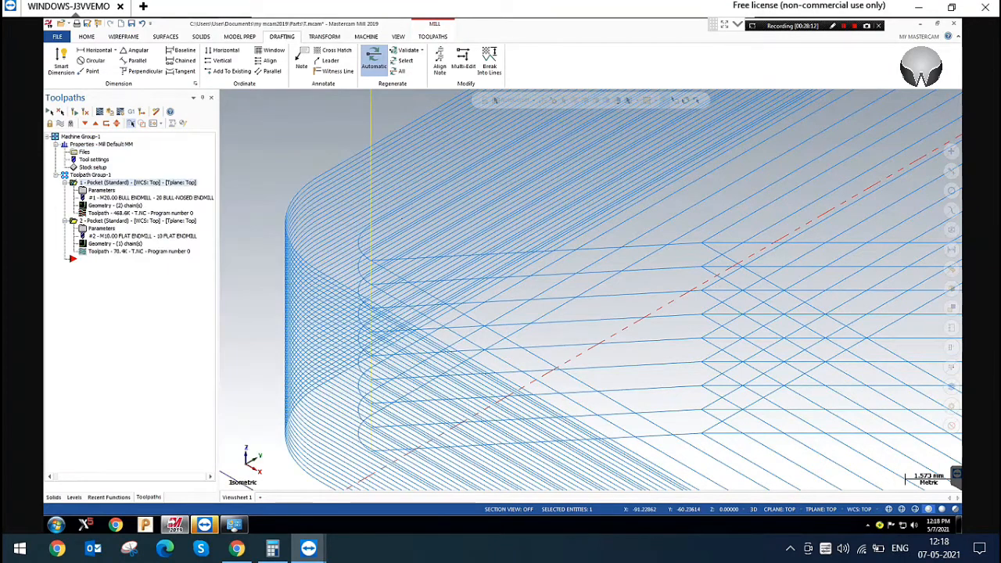
scroll(380, 262, "down", 3)
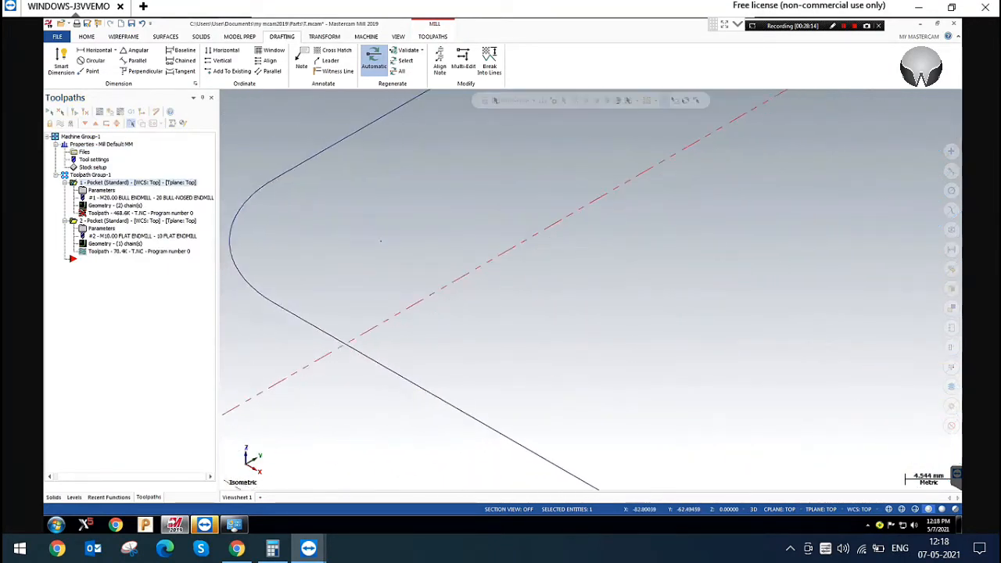
left_click(75, 112)
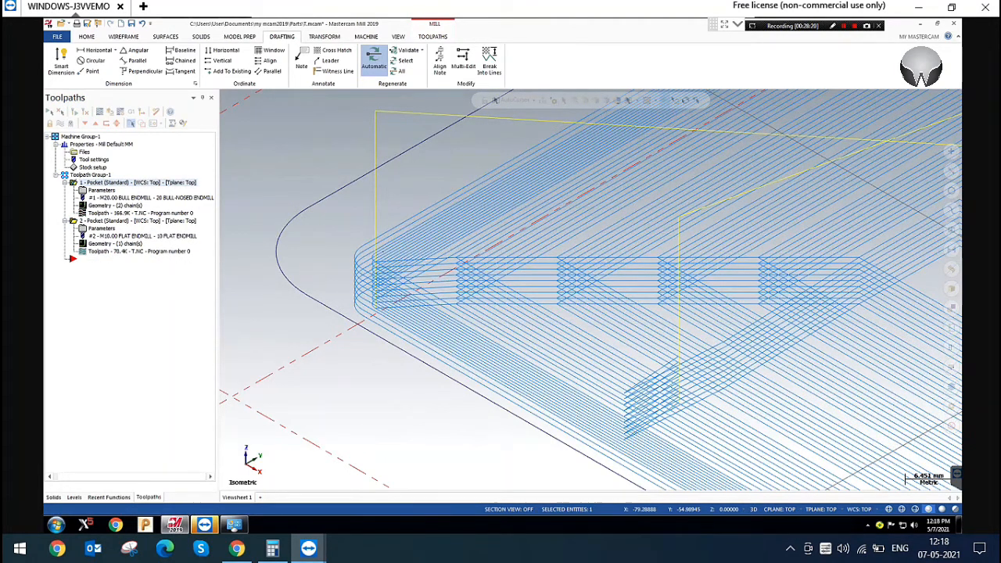
scroll(375, 297, "up", 1)
scroll(375, 297, "up", 3)
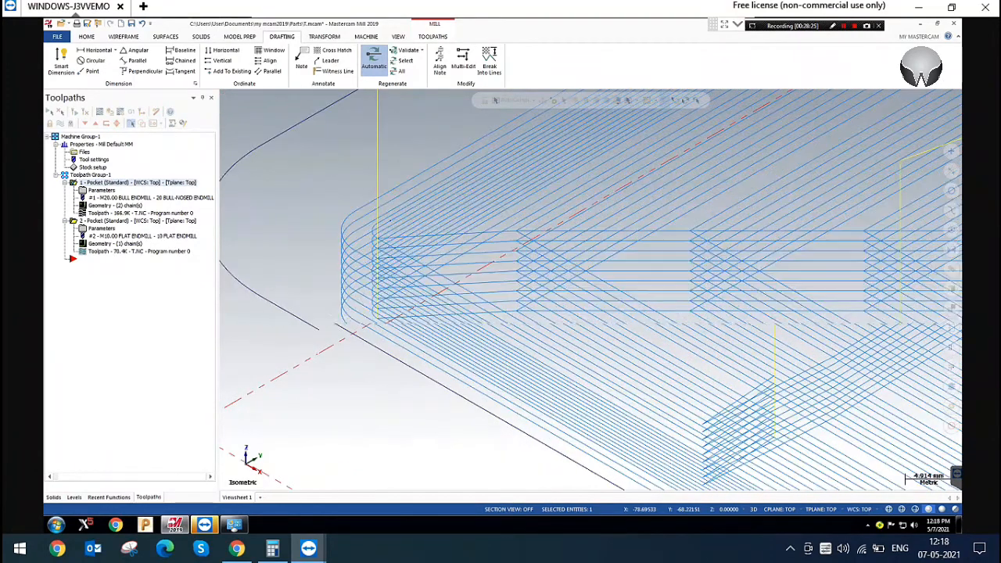
scroll(376, 297, "up", 3)
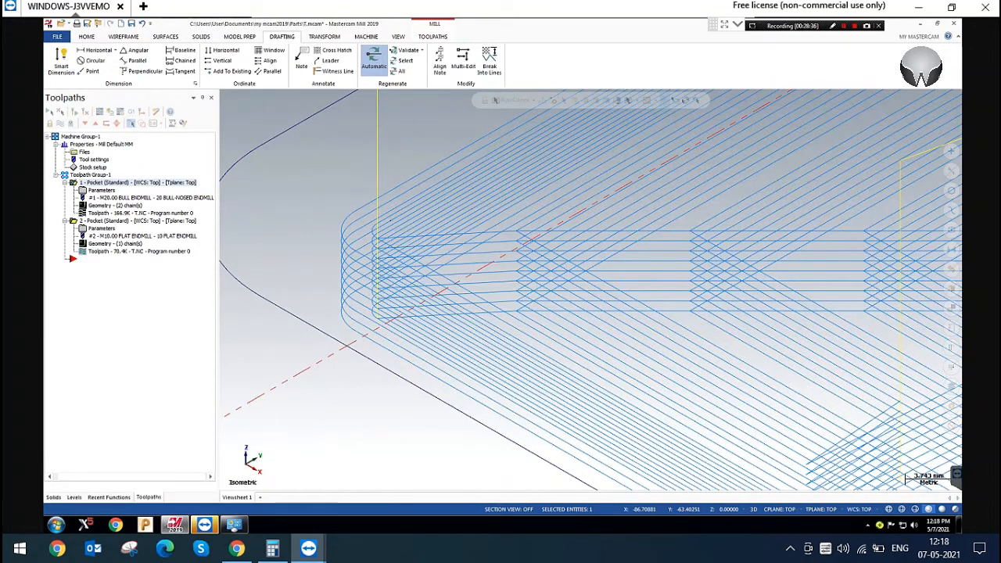
scroll(296, 267, "down", 1)
Review the rectangular pocket's lead in/out settings and disable the Finish passes
left_click(99, 190)
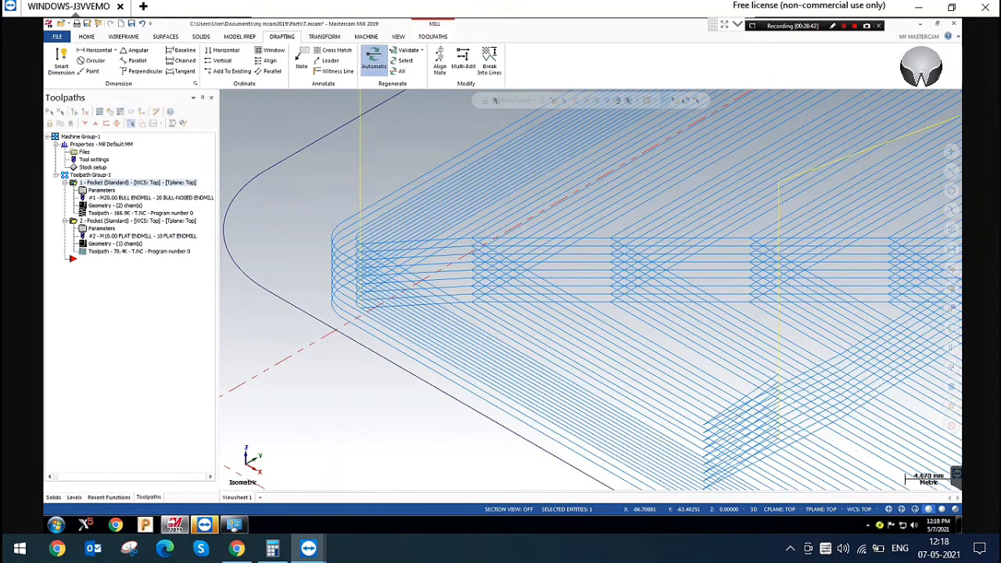
left_click_drag(279, 152, 357, 129)
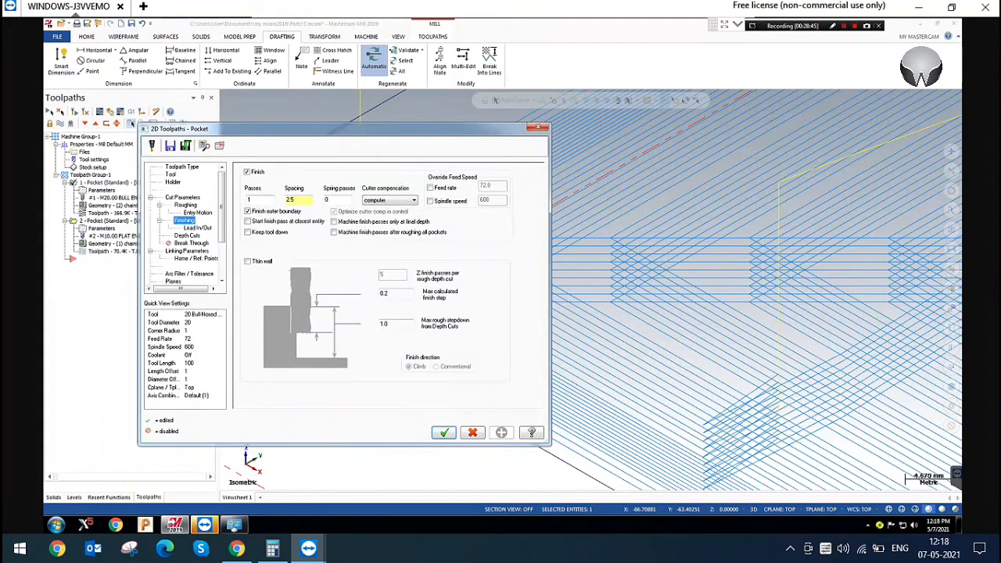
left_click(197, 228)
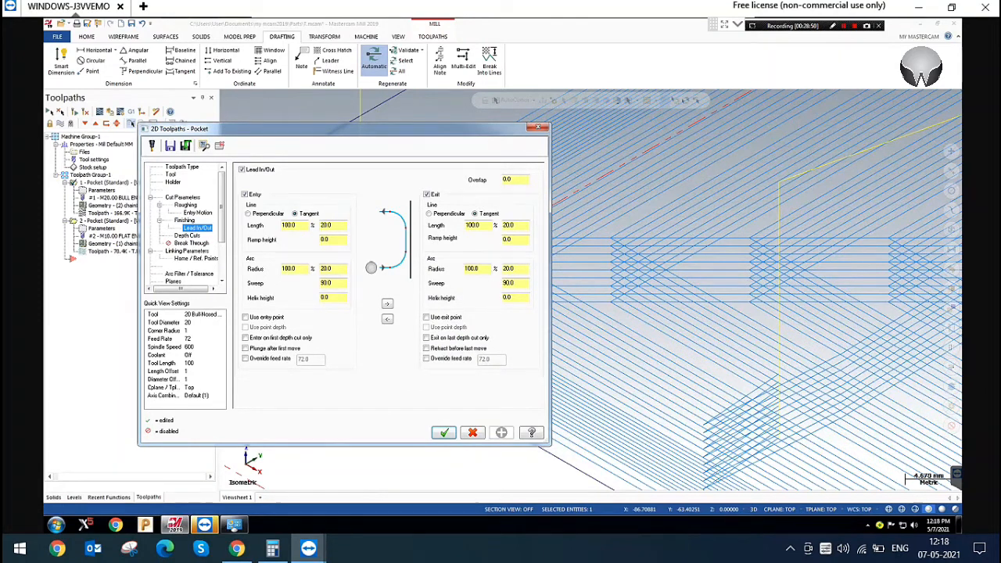
left_click(197, 213)
left_click(184, 220)
left_click(248, 171)
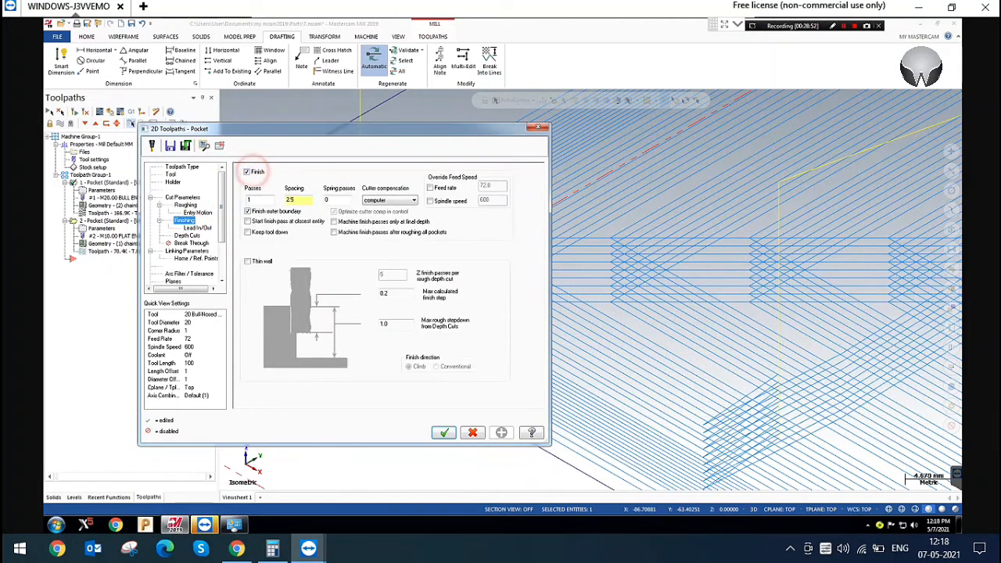
Review the keep tool down and subprogram options for the depth cuts and set the depth cut order to By pocket
left_click(188, 235)
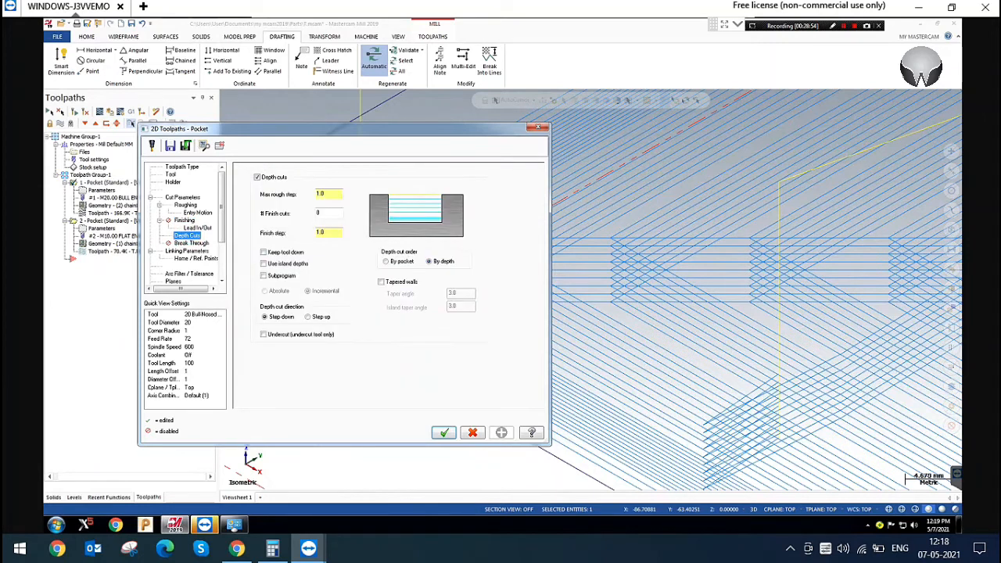
double_click(329, 194)
left_click(290, 254)
left_click(289, 254)
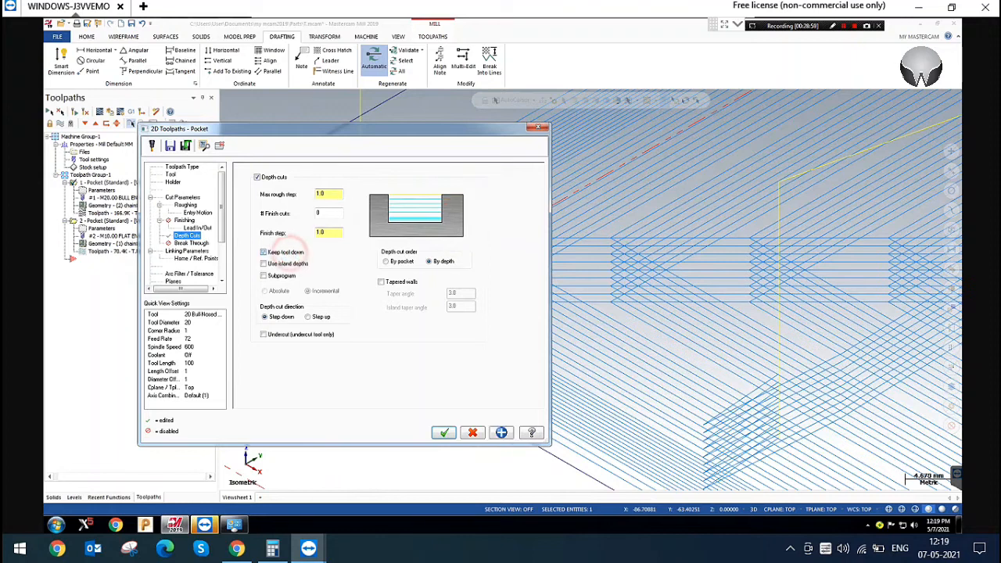
left_click(282, 279)
left_click(288, 277)
left_click(407, 261)
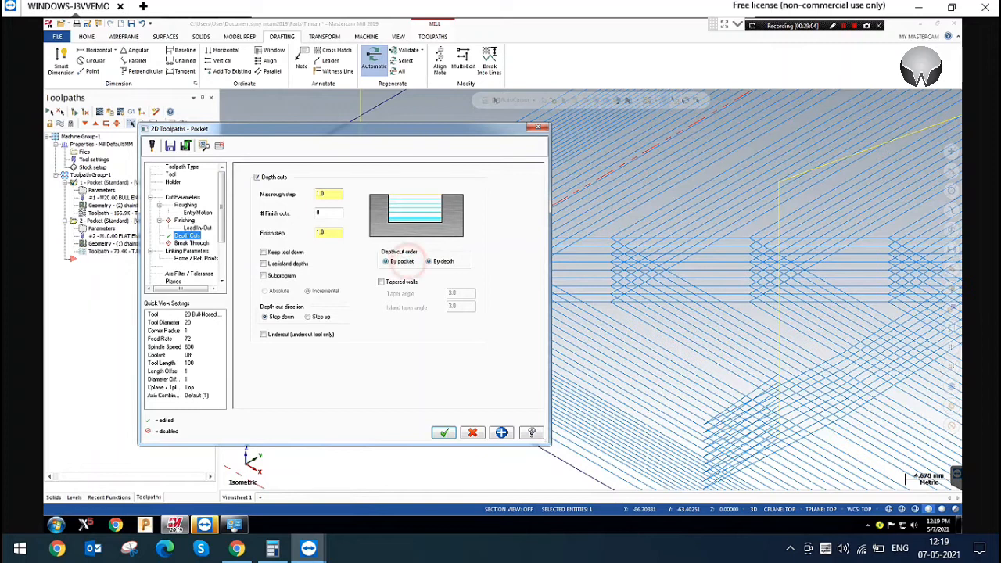
Check the tapered walls, island depths, break through and linking parameters of the rectangular pocket and apply the parameter changes
left_click(401, 282)
left_click(401, 281)
left_click(283, 262)
left_click(291, 265)
left_click(188, 244)
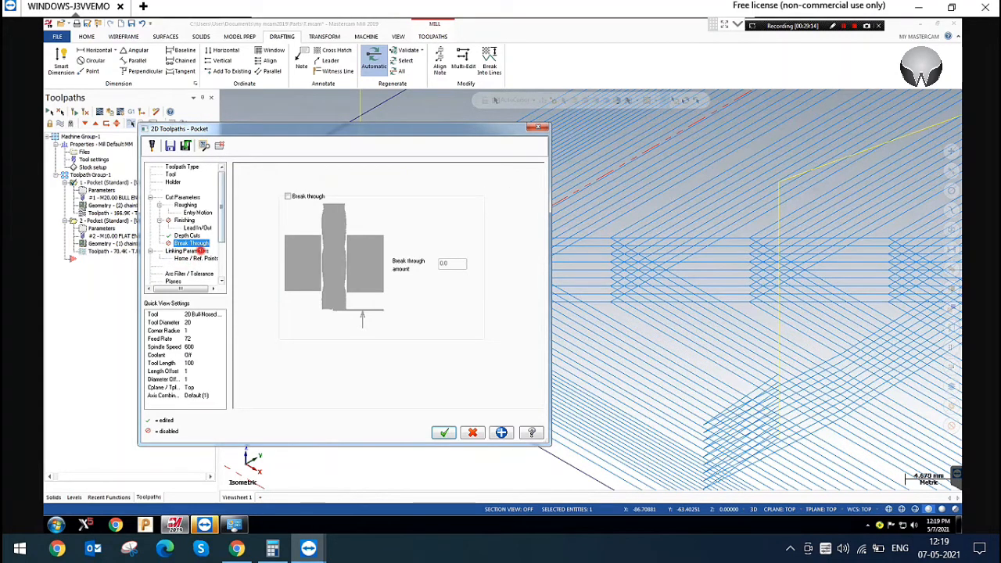
left_click(187, 251)
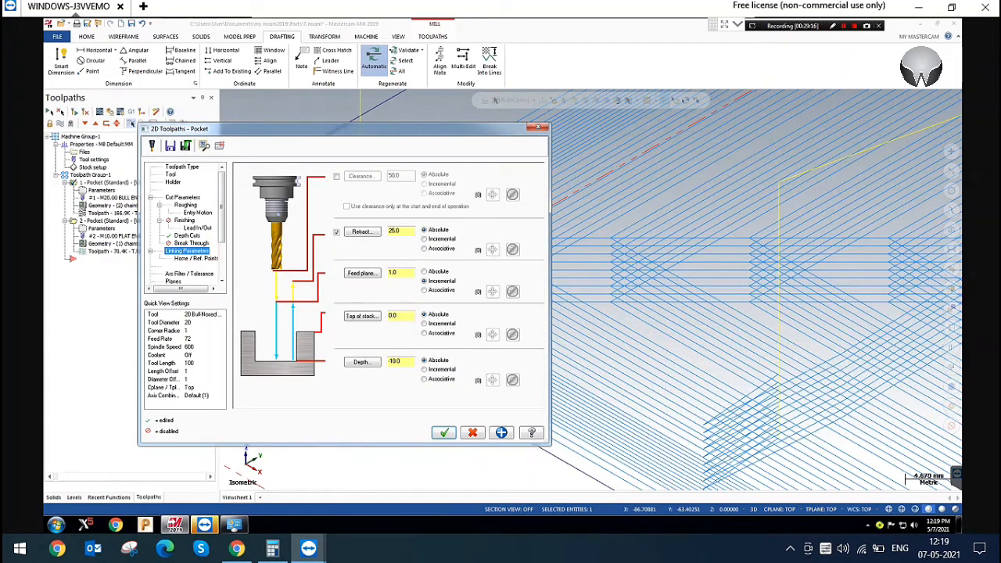
left_click(501, 433)
Compare By depth with By pocket as depth cut order, keep By pocket and accept the pocket parameters
left_click(187, 235)
left_click(329, 194)
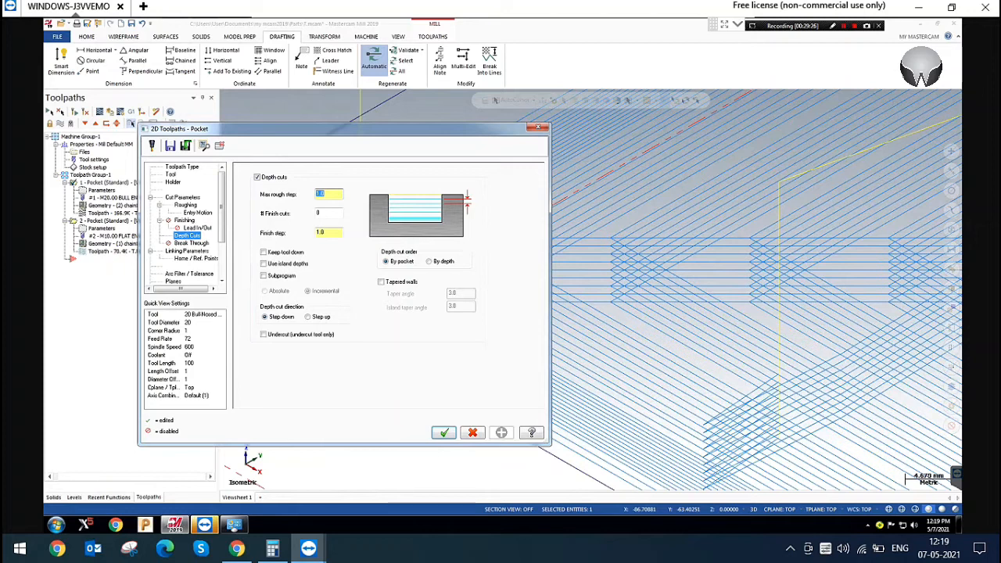
left_click(399, 260)
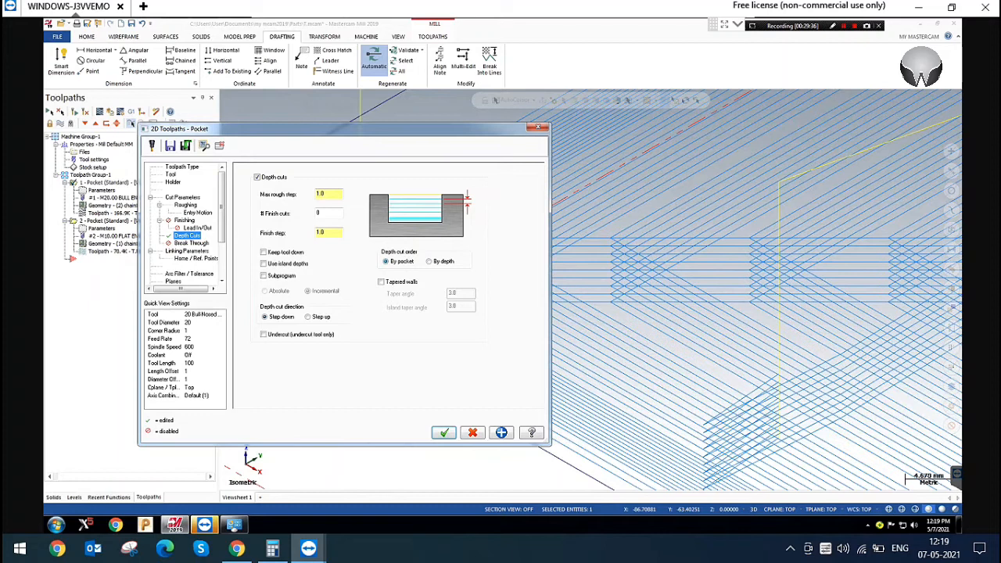
left_click(429, 261)
left_click(387, 261)
left_click(442, 433)
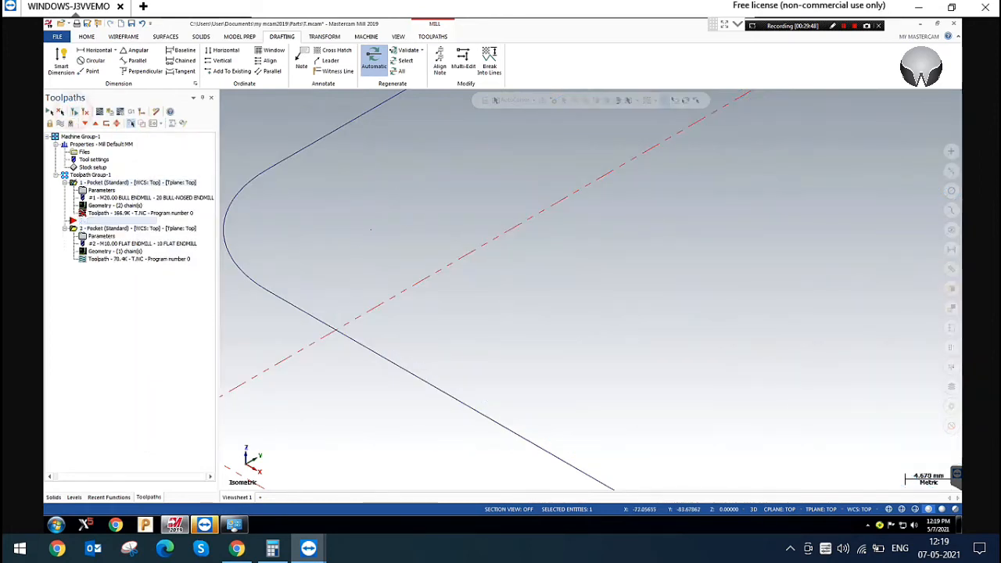
Regenerate the rectangular pocket's toolpath and examine its depth passes across the whole pocket
left_click(380, 223)
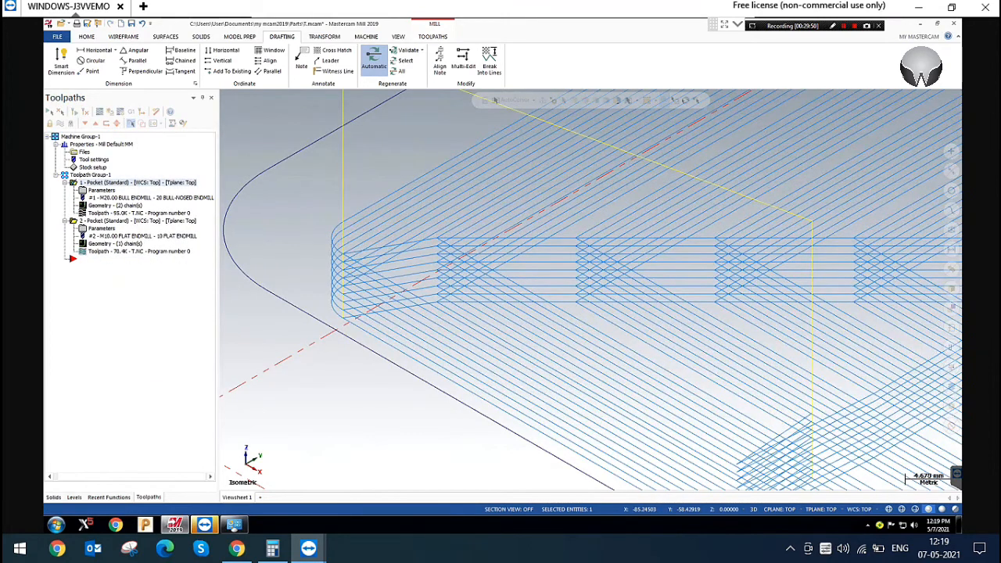
scroll(381, 222, "down", 3)
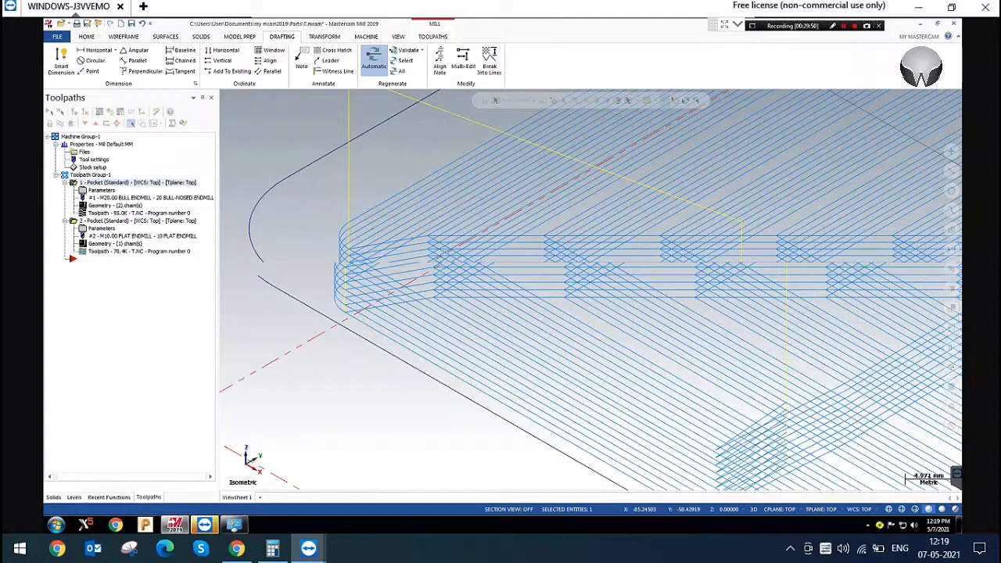
scroll(376, 235, "down", 3)
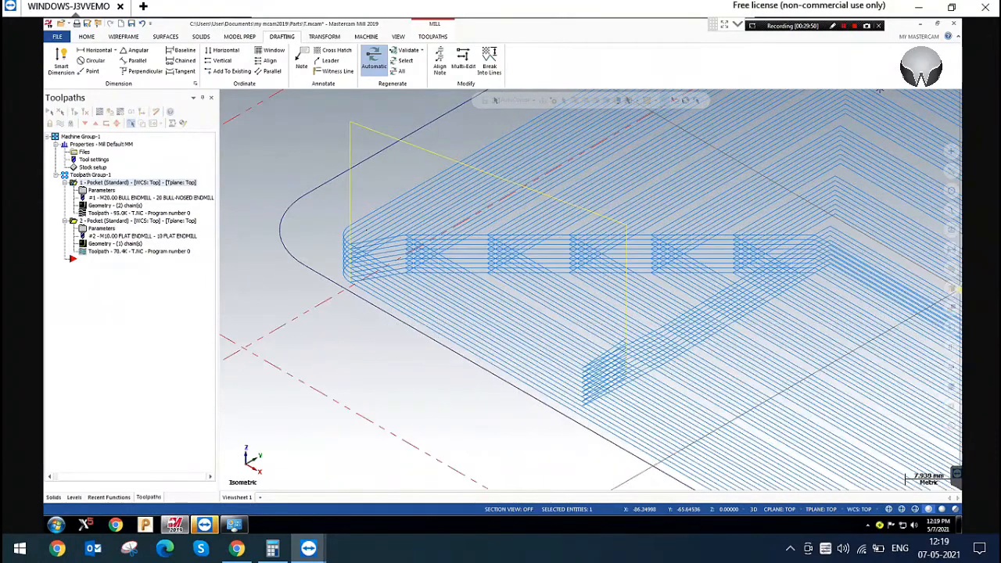
scroll(470, 202, "down", 5)
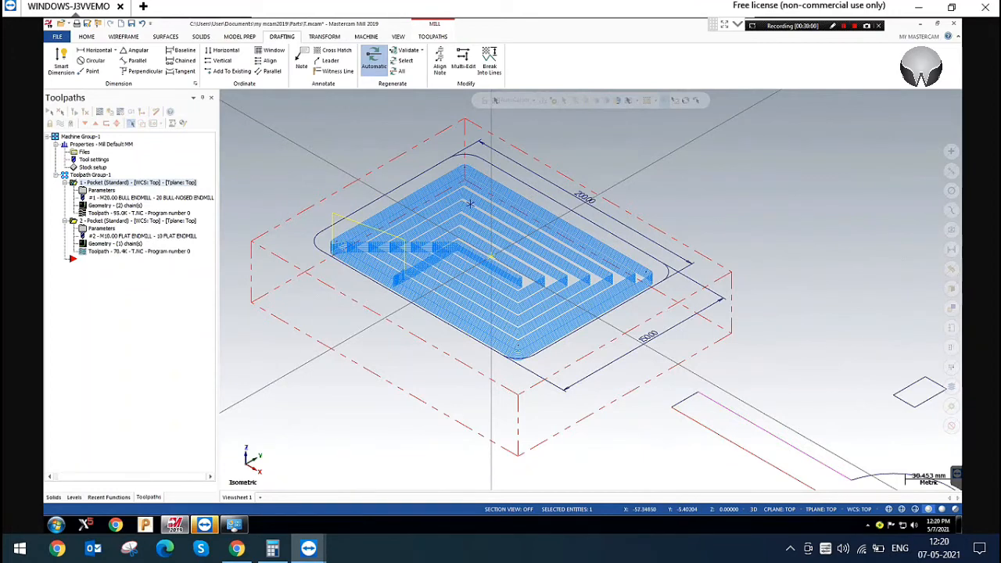
In the top view, start a rectangular shape of type Obround with its width and height unlocked
right_click(268, 139)
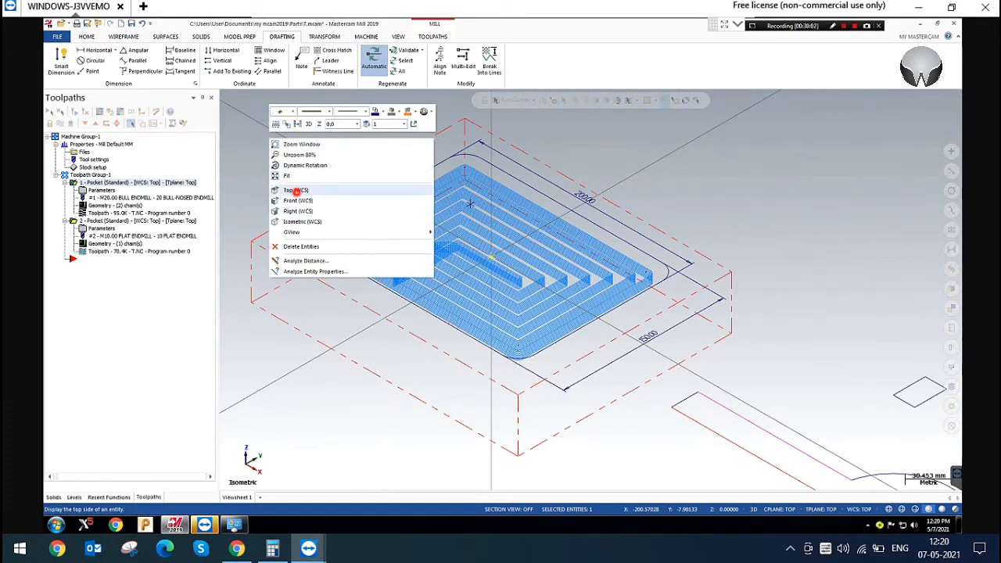
left_click(295, 190)
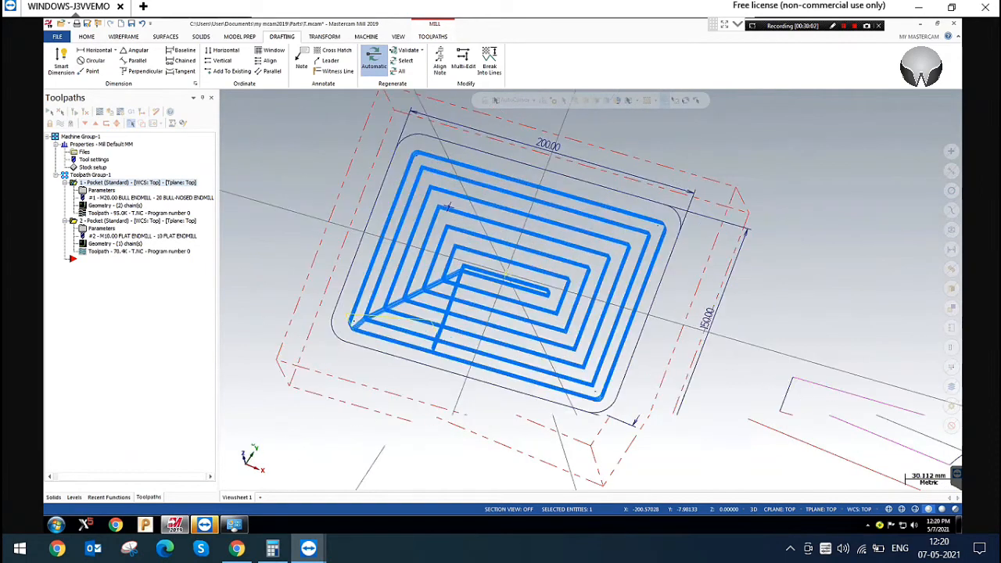
left_click(416, 141)
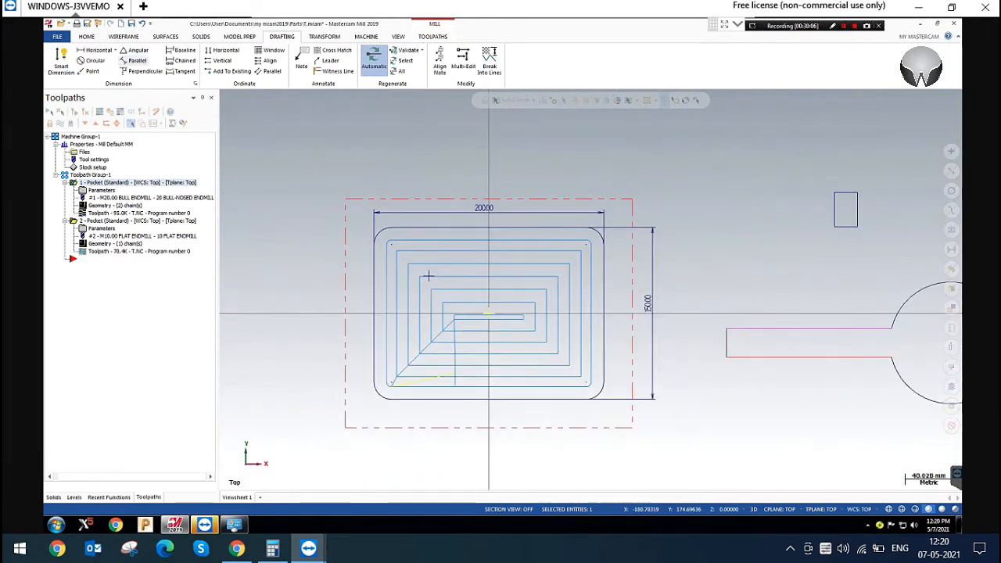
left_click(124, 37)
left_click(330, 57)
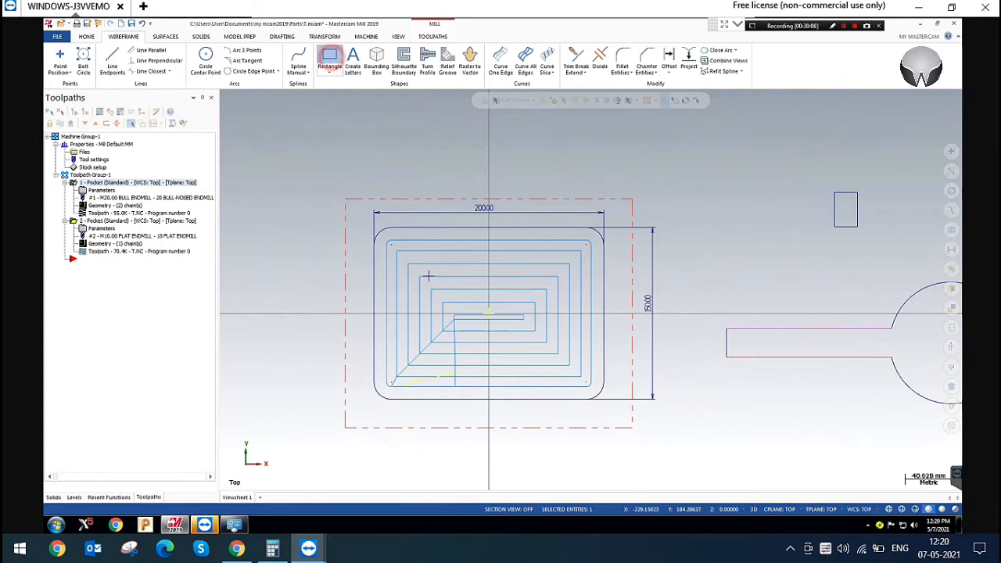
left_click(209, 116)
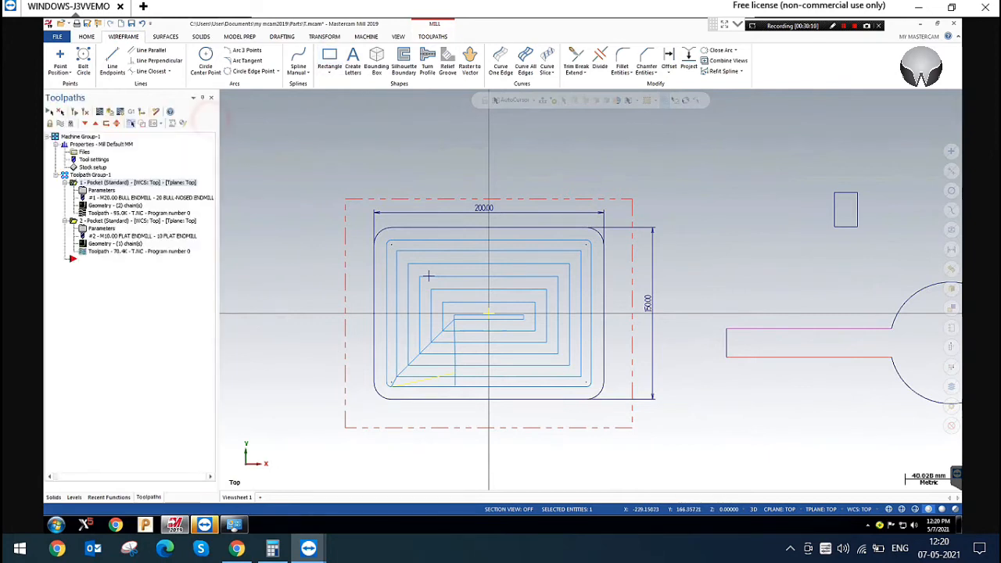
left_click(330, 72)
left_click(352, 94)
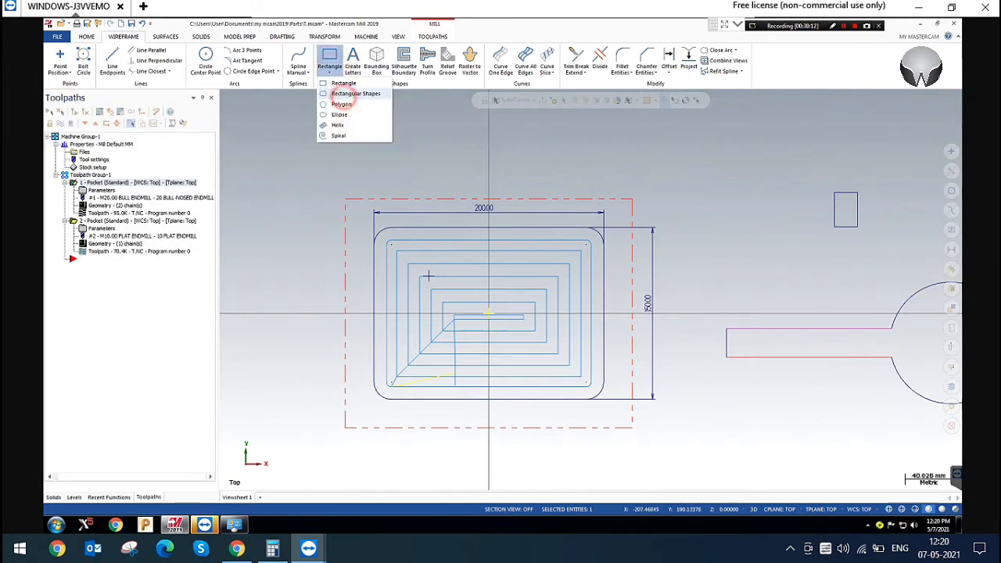
left_click(86, 167)
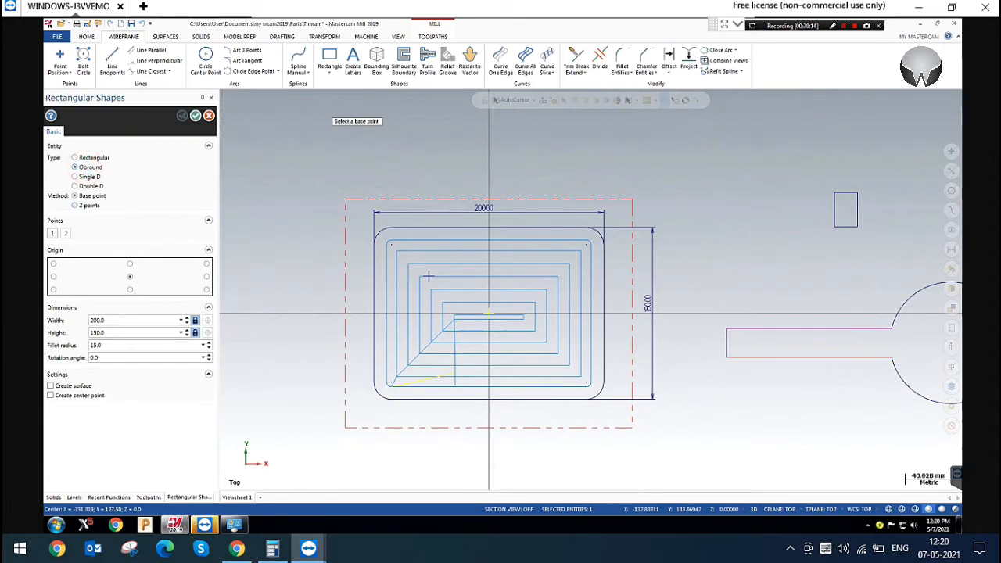
left_click(195, 320)
left_click(196, 332)
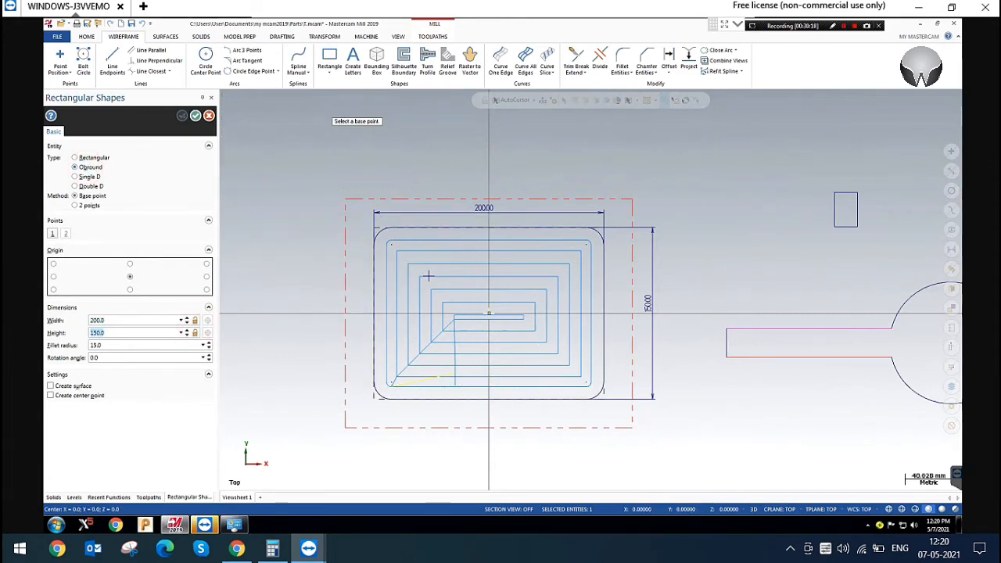
Create the obround 60 mm wide and 25 mm high with fillet radius 2, centred on the origin
left_click(126, 321)
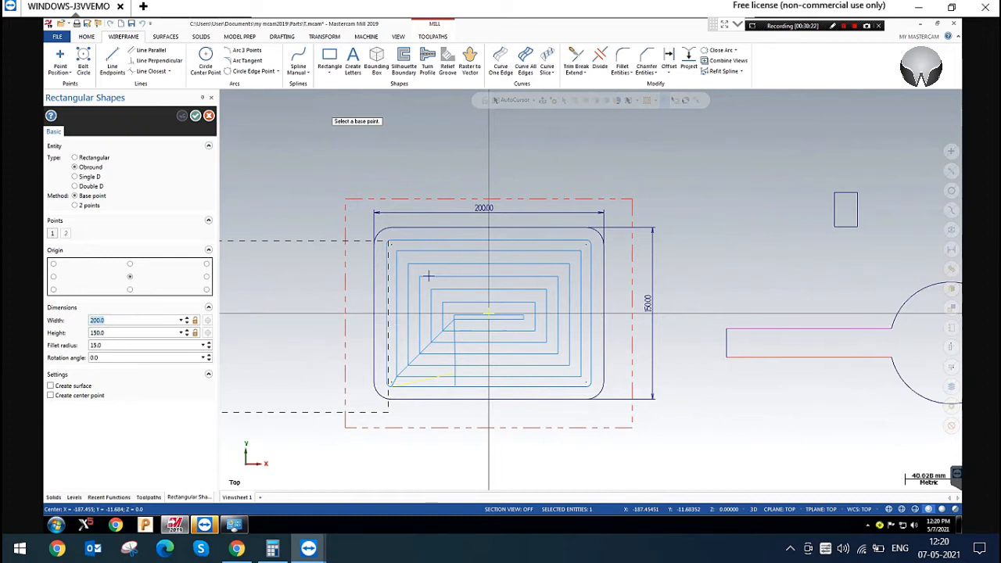
type("60")
left_click(109, 333)
type("25")
left_click(108, 345)
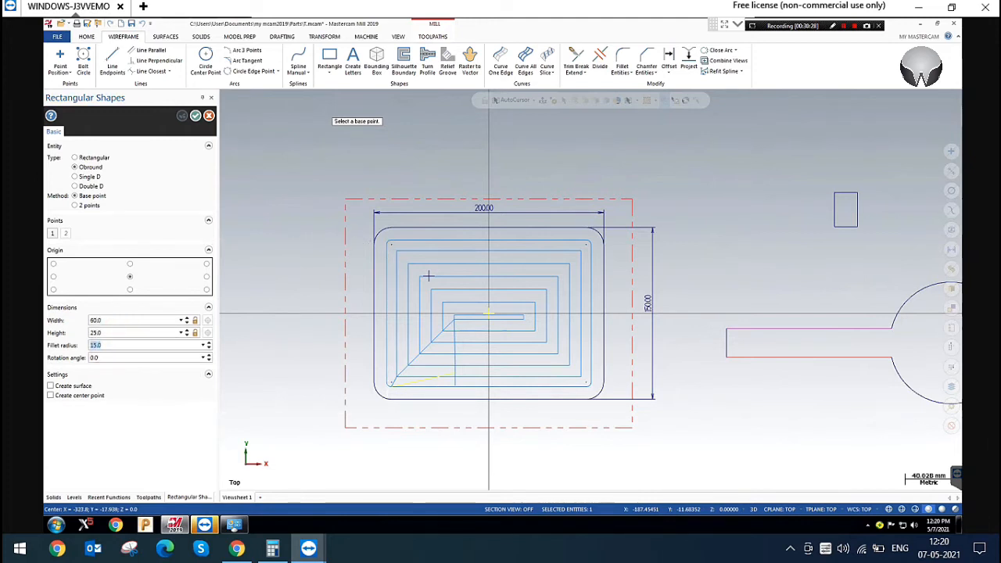
type("2")
left_click(488, 315)
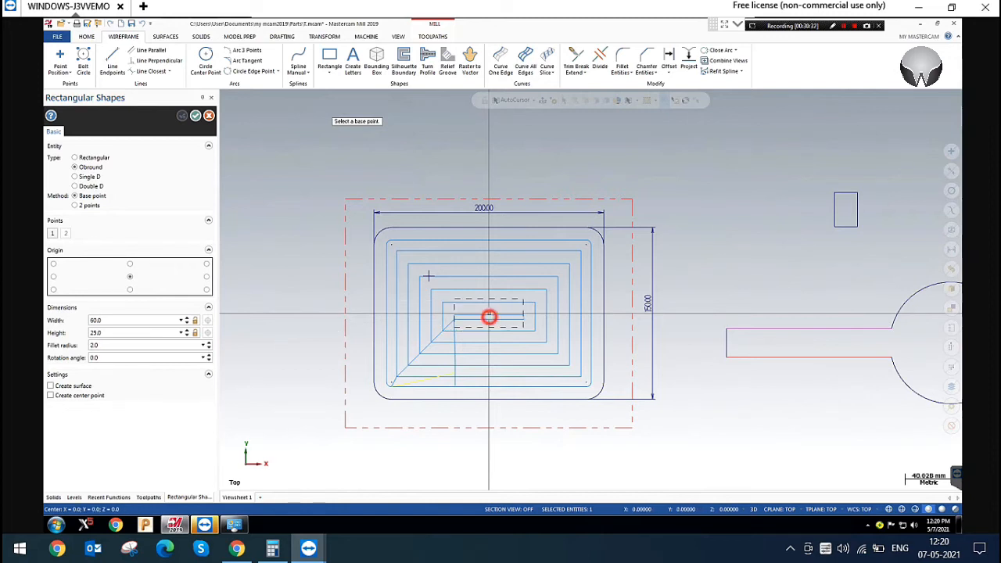
left_click(195, 115)
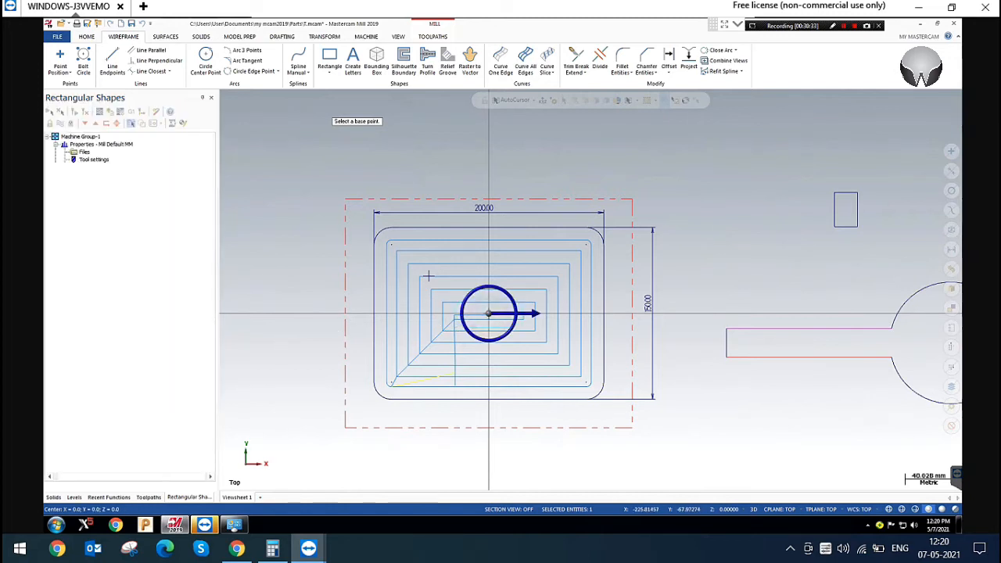
left_click(357, 144)
Hide the toolpath display of both pocket operations and show the part in isometric view
scroll(427, 276, "up", 2)
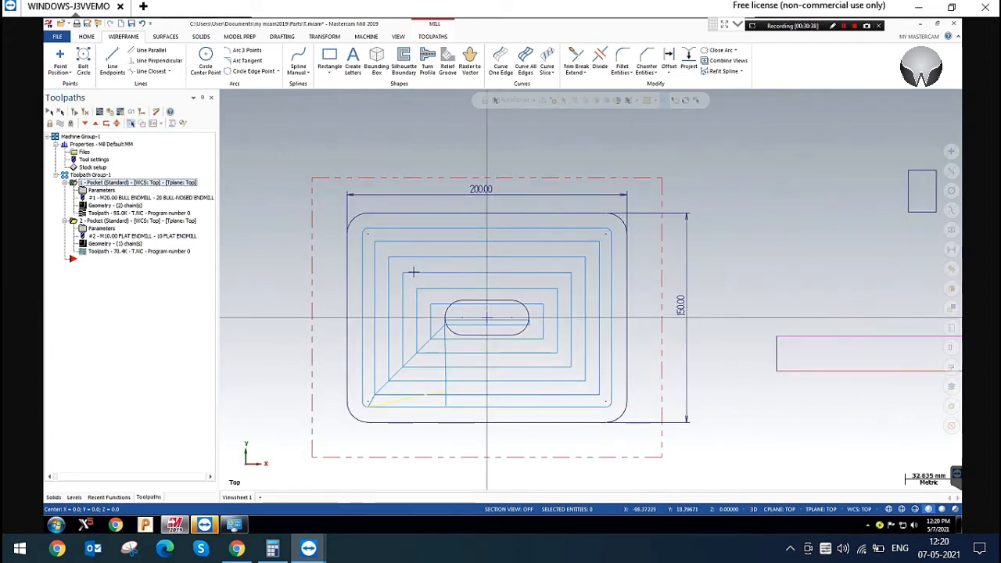
left_click(479, 300)
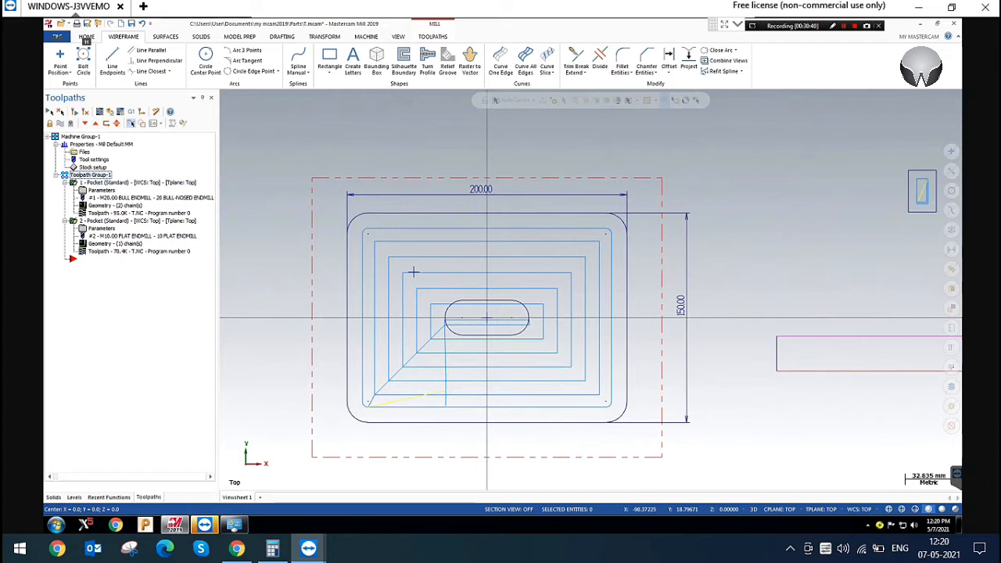
key("alt+t")
left_click(481, 299)
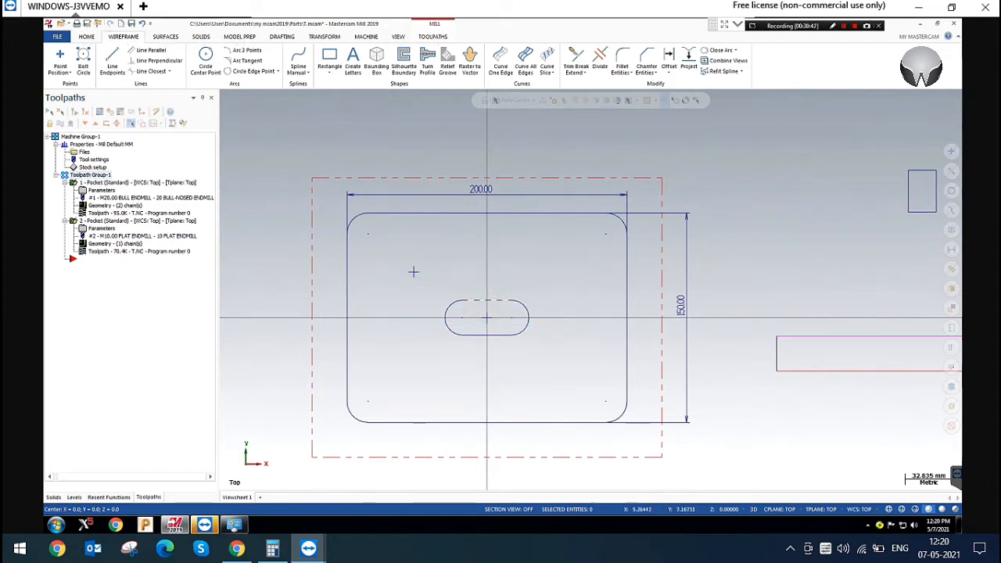
left_click(475, 300)
left_click(487, 298)
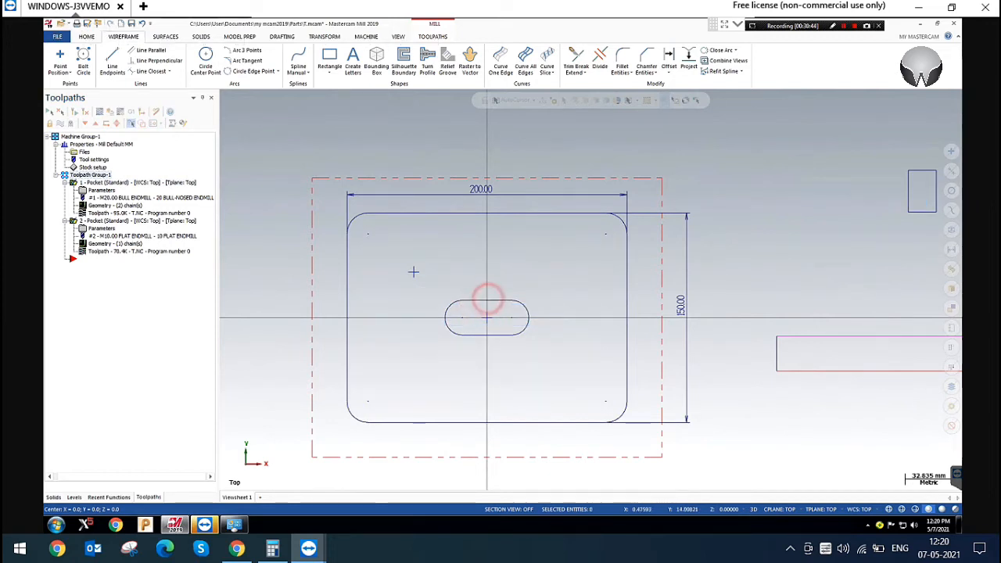
right_click(725, 185)
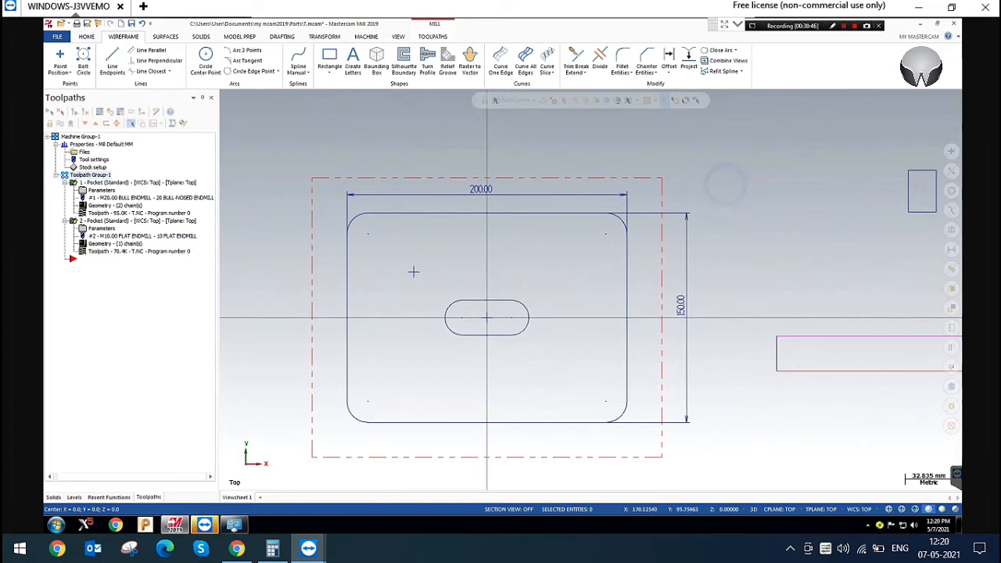
left_click(762, 266)
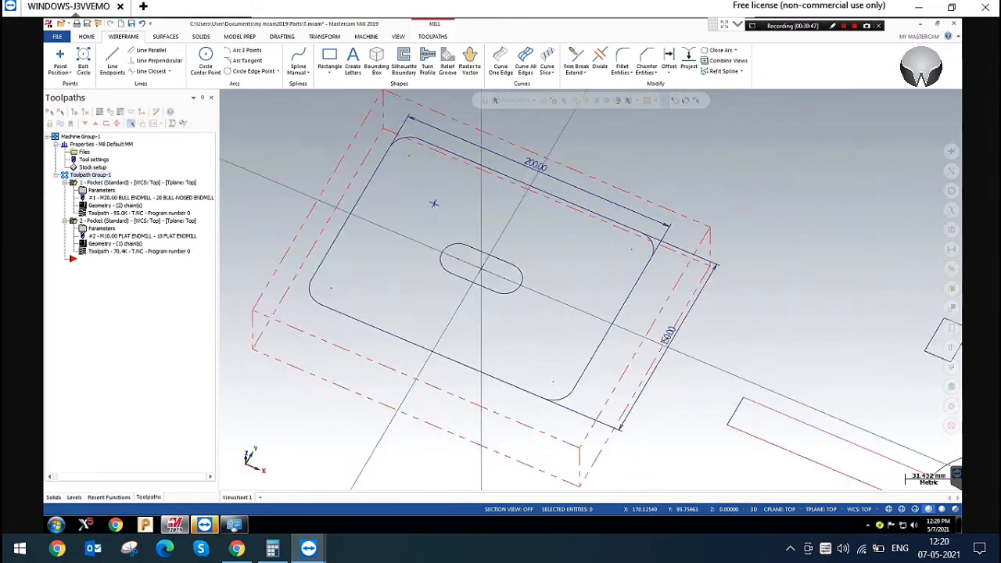
left_click(502, 245)
left_click(731, 186)
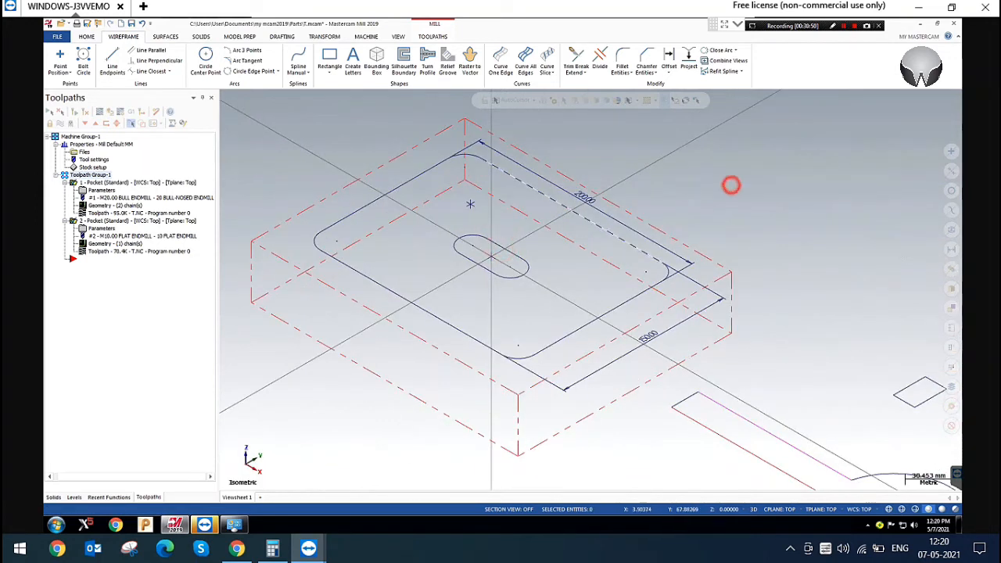
left_click(503, 245)
left_click(510, 249)
left_click(501, 246)
left_click(504, 245)
left_click(781, 195)
Add the central obround as another chain in the first pocket operation's geometry and regenerate its toolpath
left_click(117, 206)
right_click(128, 176)
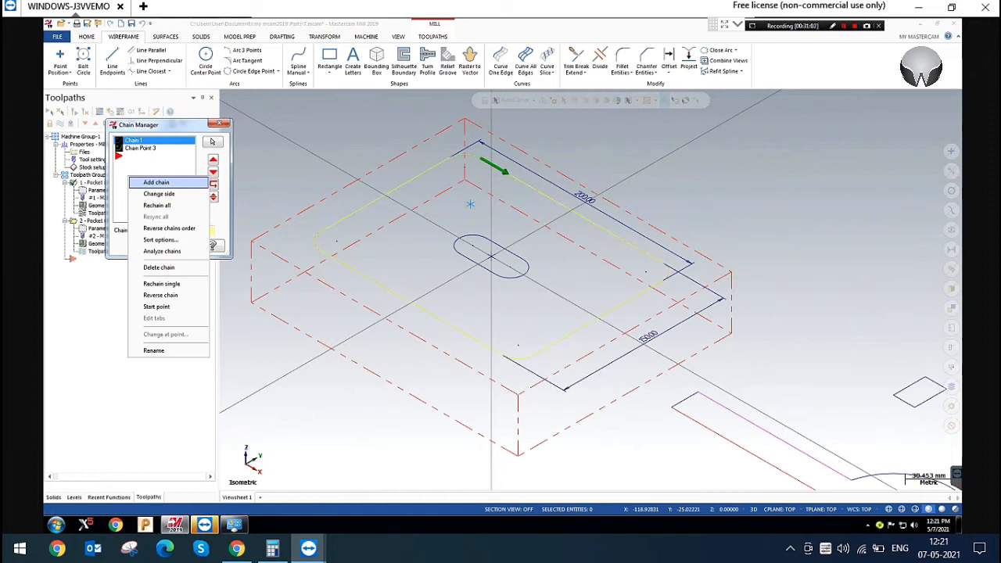
left_click(156, 182)
left_click(496, 242)
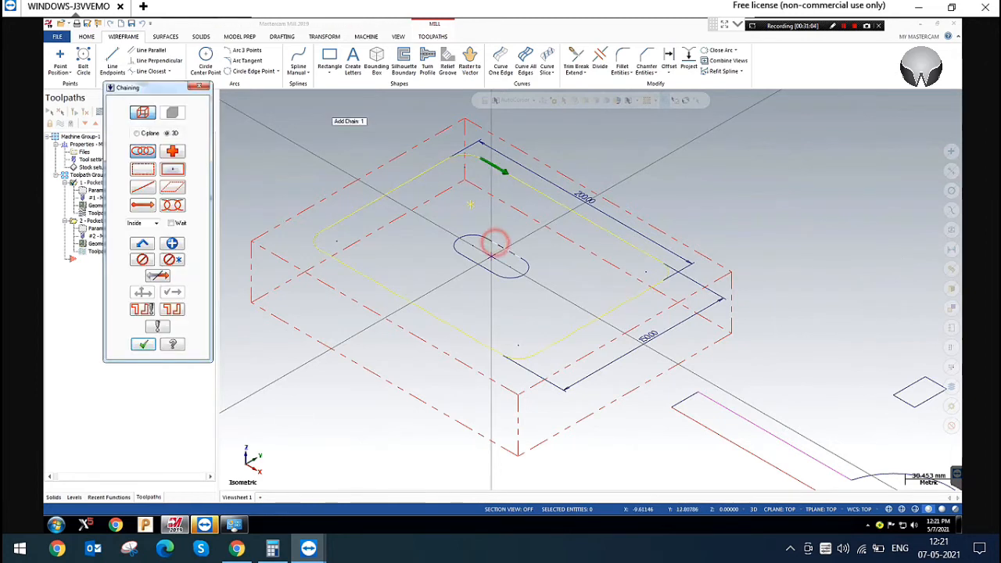
left_click(143, 344)
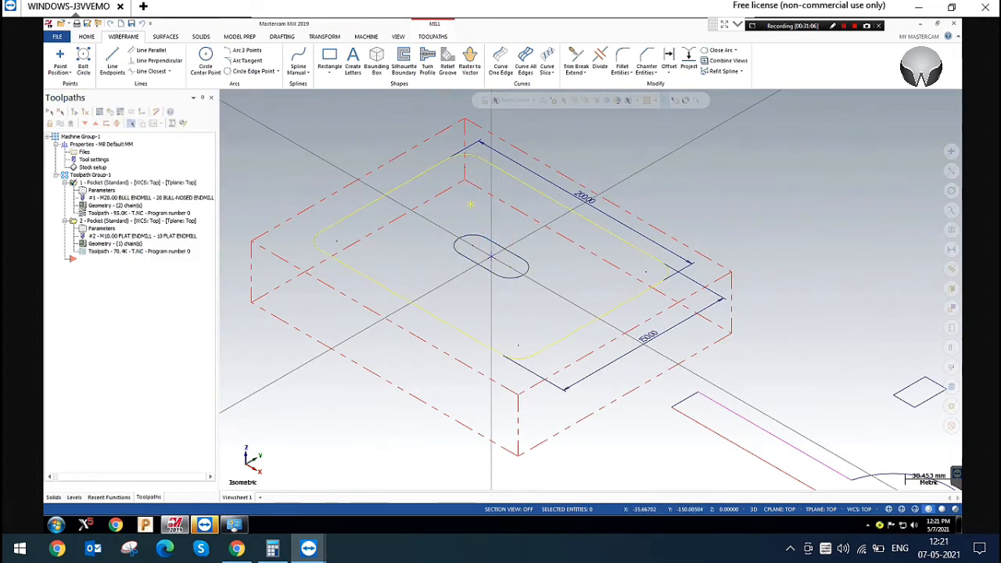
left_click(183, 246)
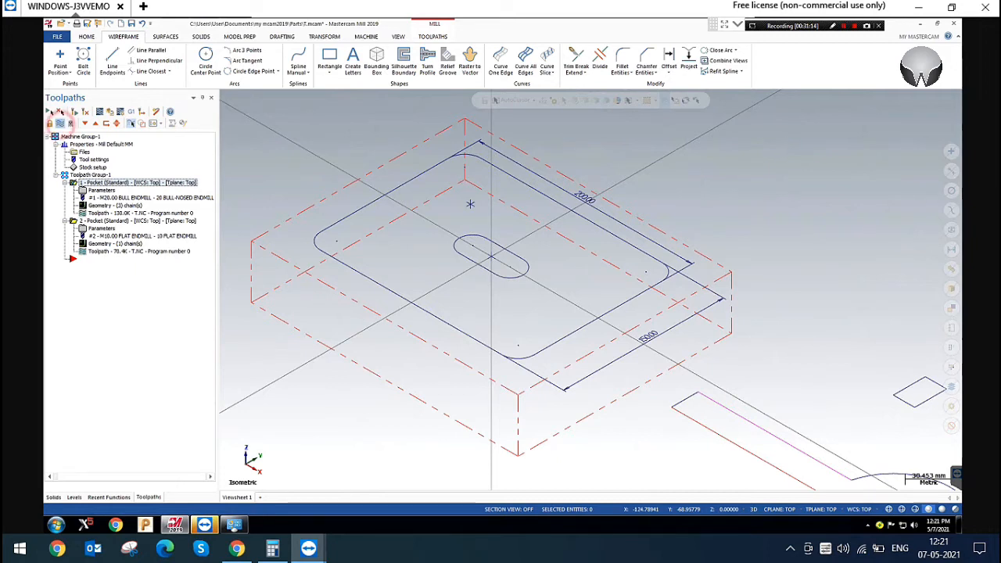
Display the first pocket operation's toolpath and examine how its passes run around the central obround
key("alt+t")
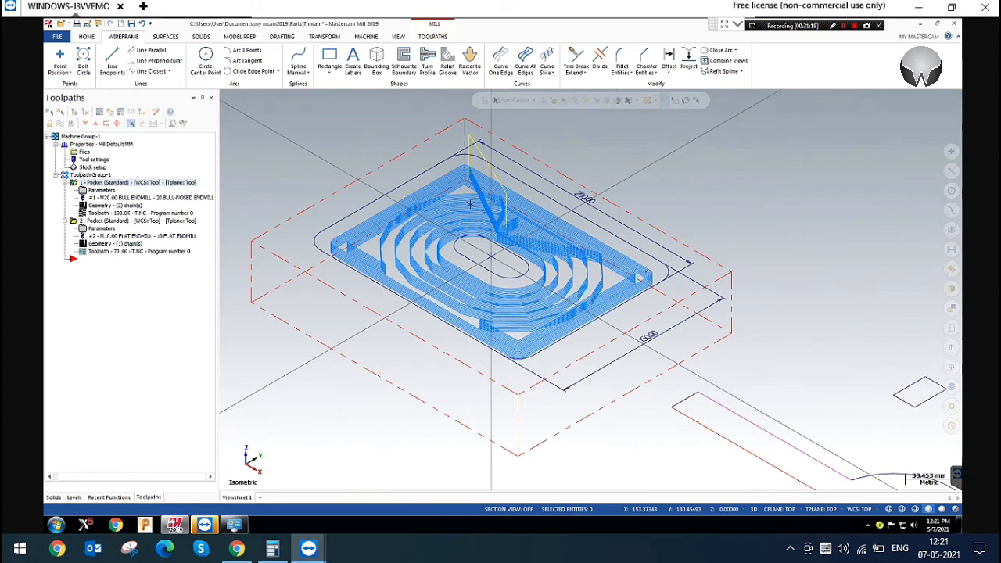
scroll(491, 248, "up", 4)
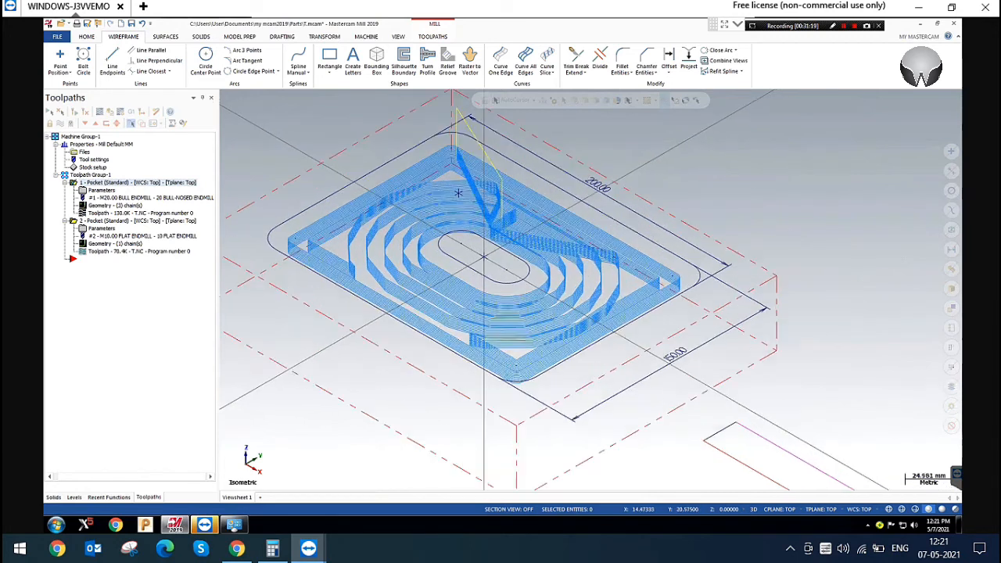
scroll(450, 183, "up", 4)
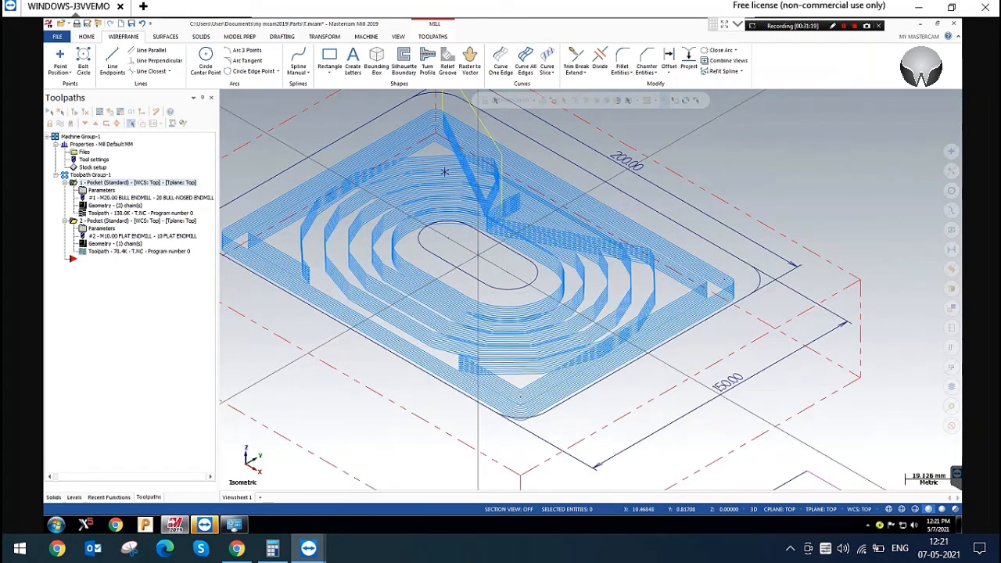
scroll(437, 160, "up", 2)
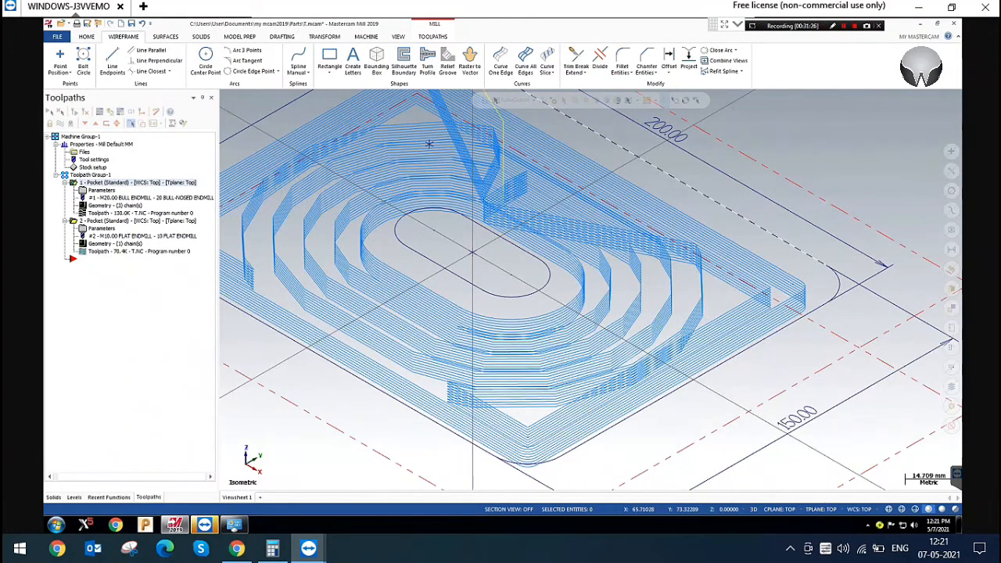
scroll(429, 144, "down", 4)
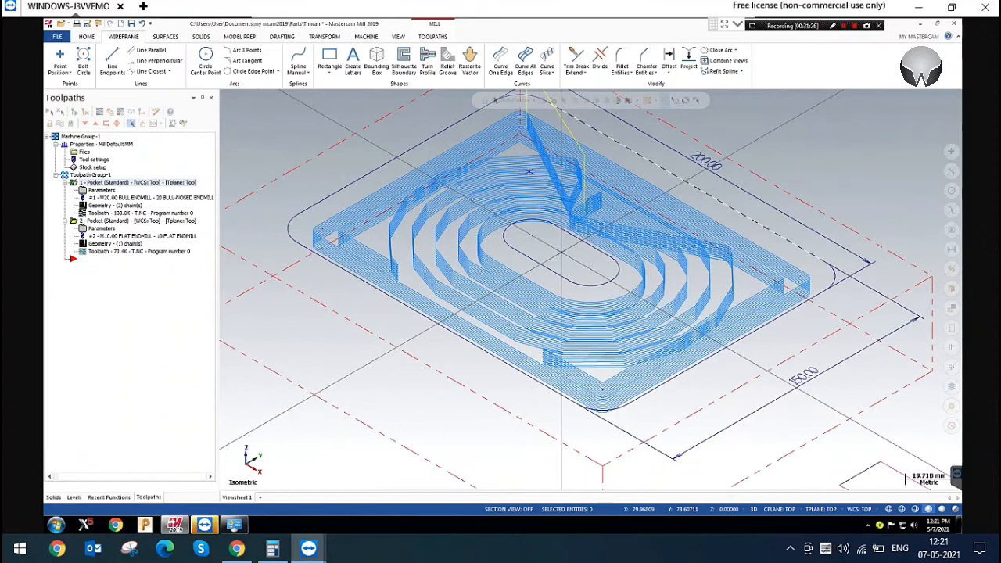
Backplot the first pocket operation to review the tool motion around the obround island, ending the playback partway
left_click(100, 112)
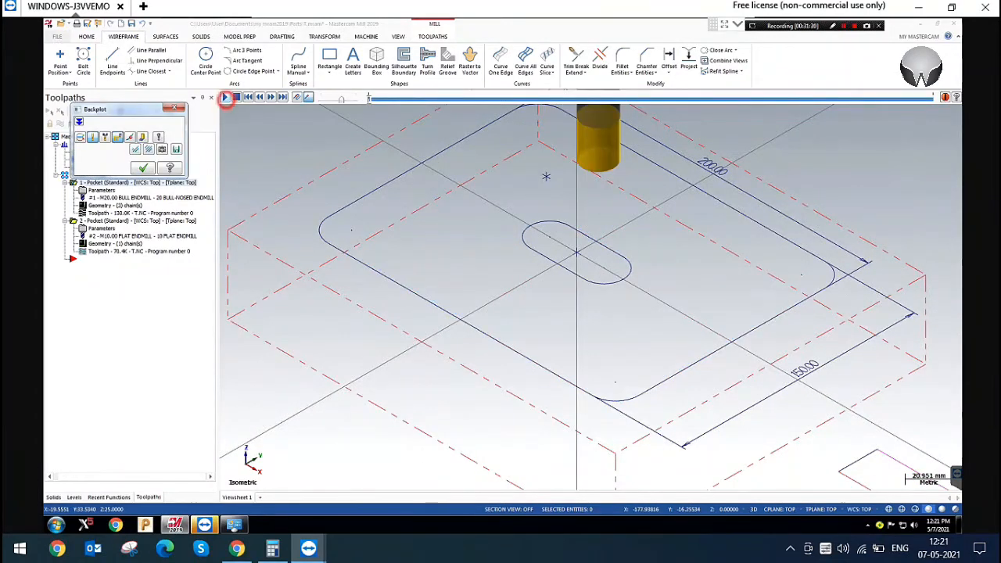
left_click(225, 96)
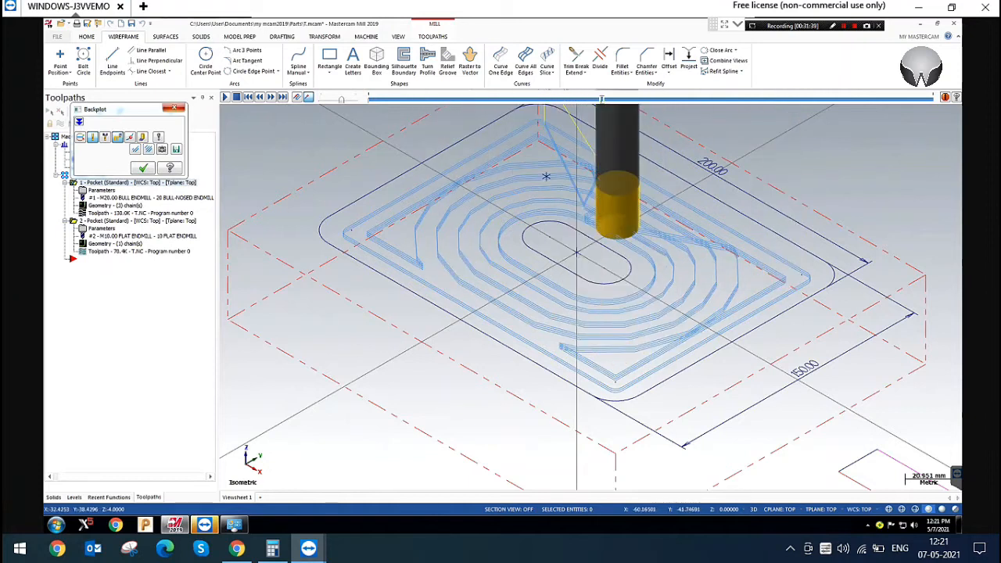
left_click(173, 108)
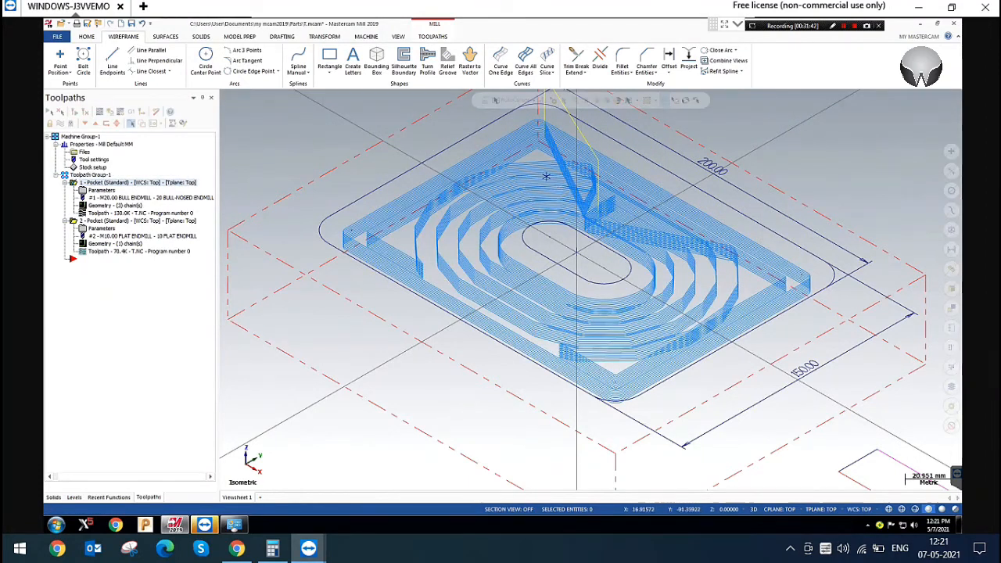
scroll(547, 289, "down", 4)
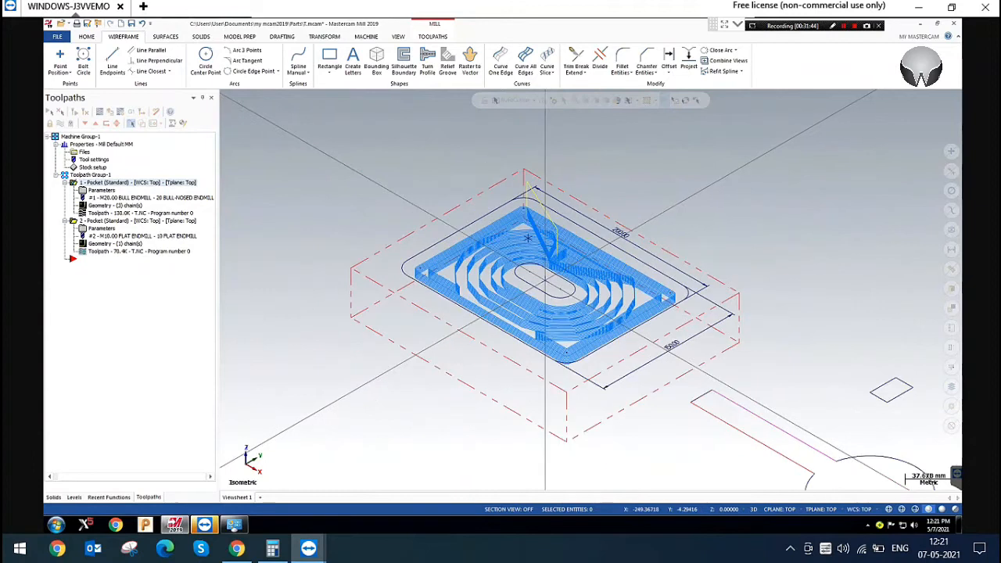
scroll(548, 289, "down", 2)
scroll(444, 162, "down", 2)
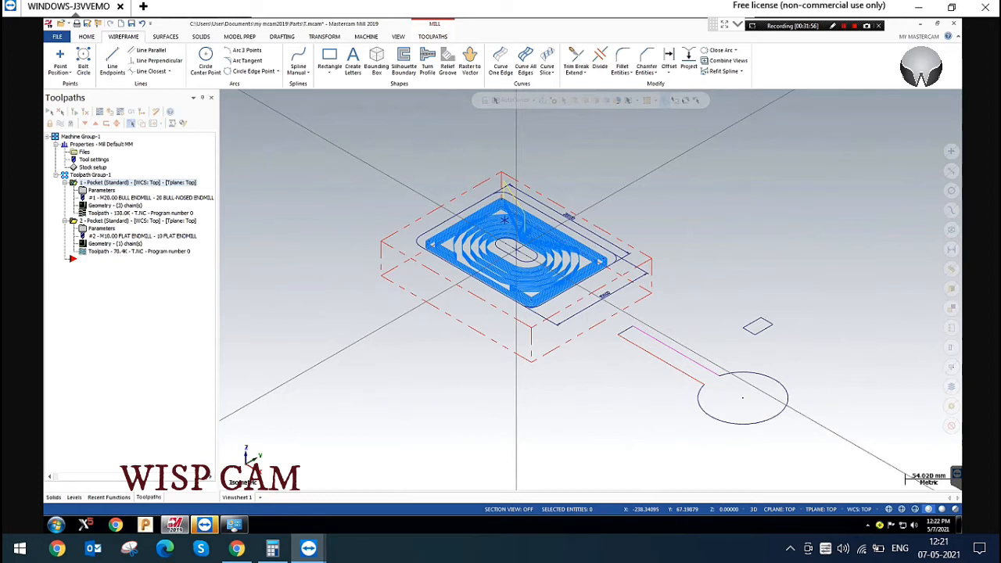
Start a new empty file without saving the changes to T.mcam
scroll(412, 139, "up", 1)
left_click(149, 24)
left_click(402, 190)
left_click(121, 24)
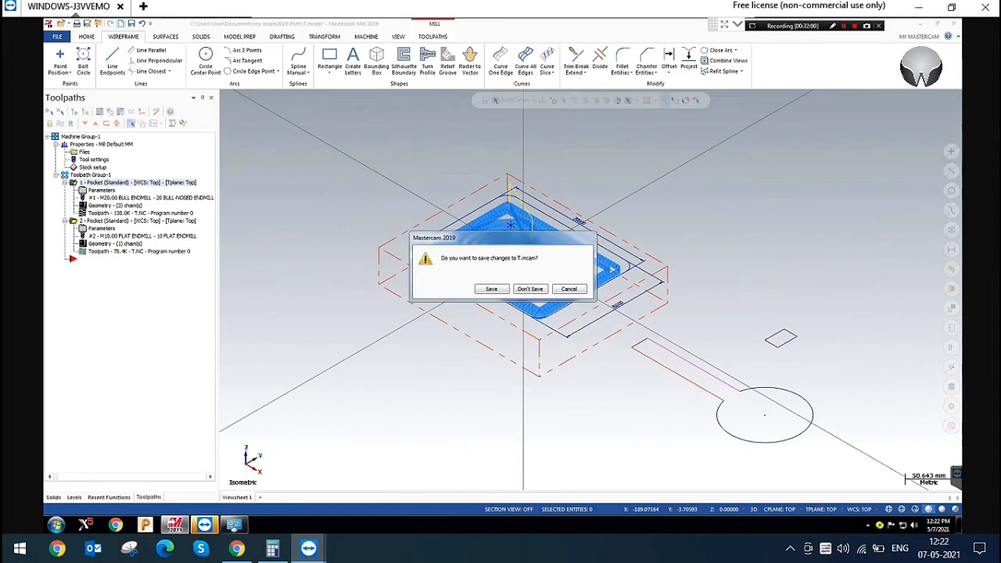
left_click(541, 288)
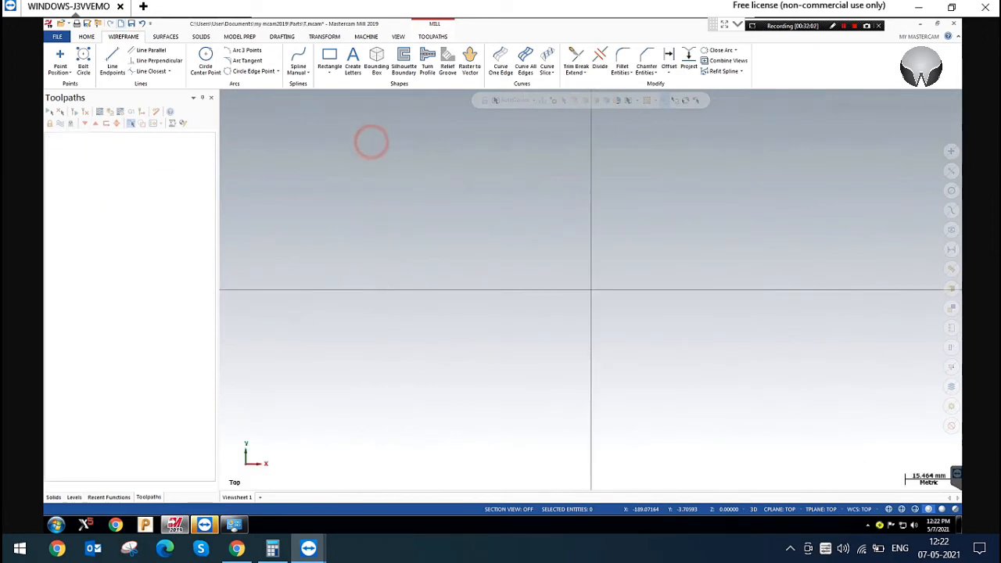
Open a STEP example part from the nested 2D Milling folder on the Desktop, with the file filter set to All Files
left_click(61, 23)
mouse_move(419, 266)
left_mouse_down()
mouse_move(418, 334)
mouse_move(418, 266)
left_mouse_up()
left_click(383, 260)
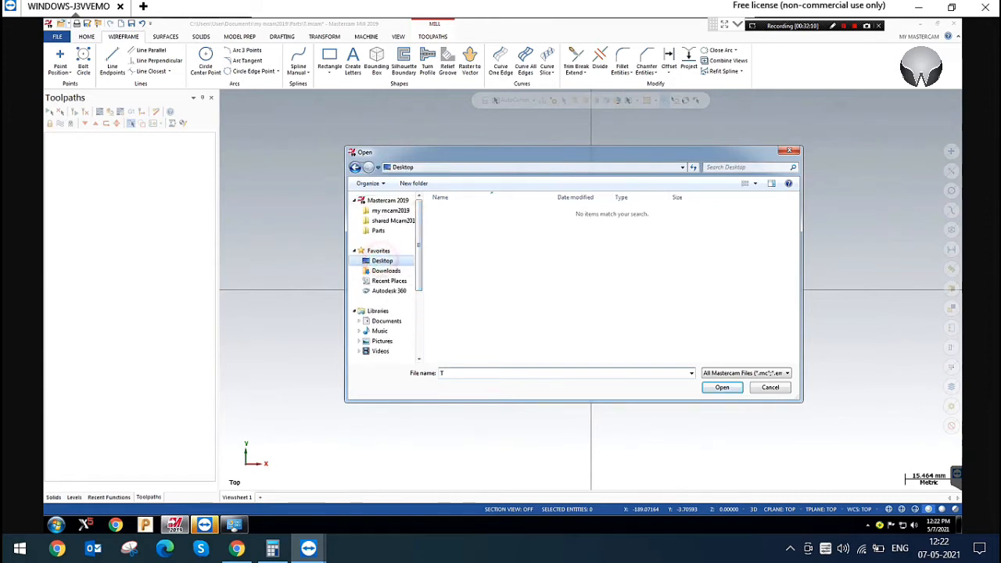
double_click(693, 229)
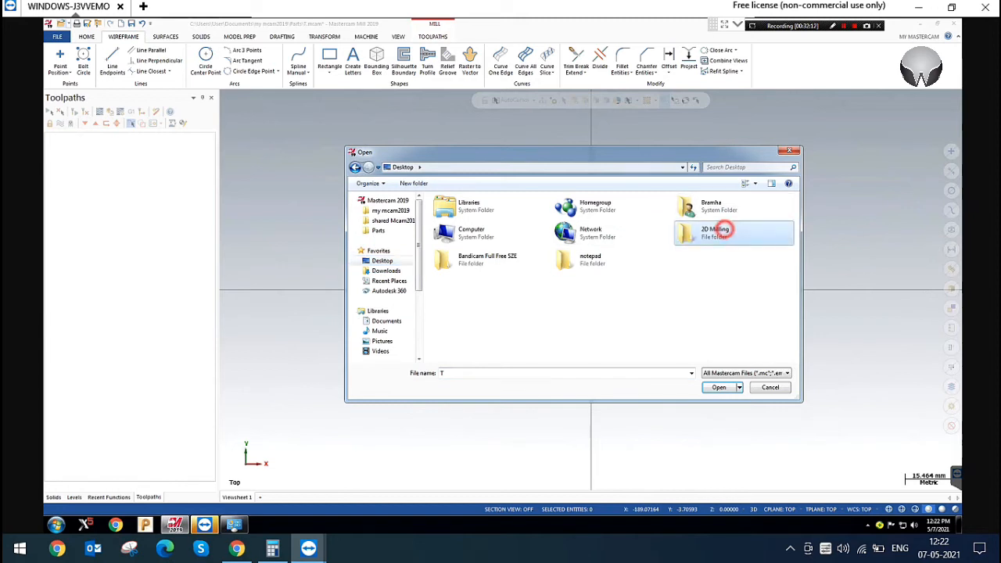
left_click(711, 373)
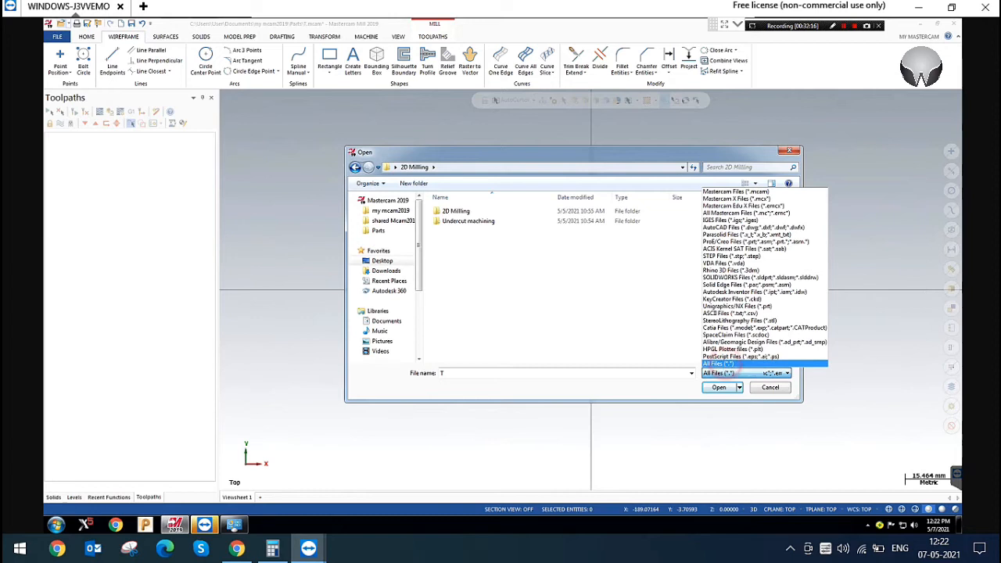
left_click(718, 364)
double_click(456, 211)
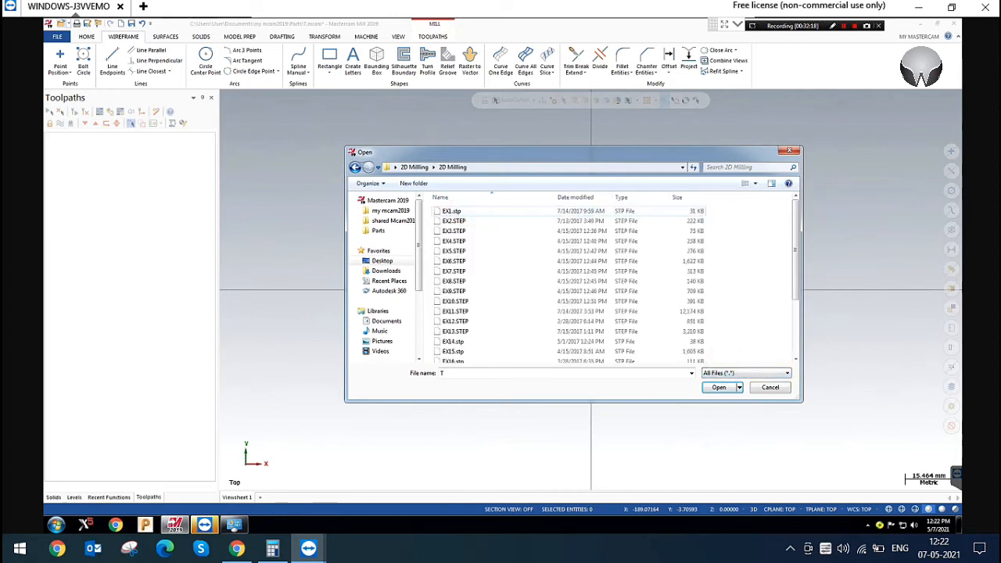
left_click(453, 220)
left_click(718, 387)
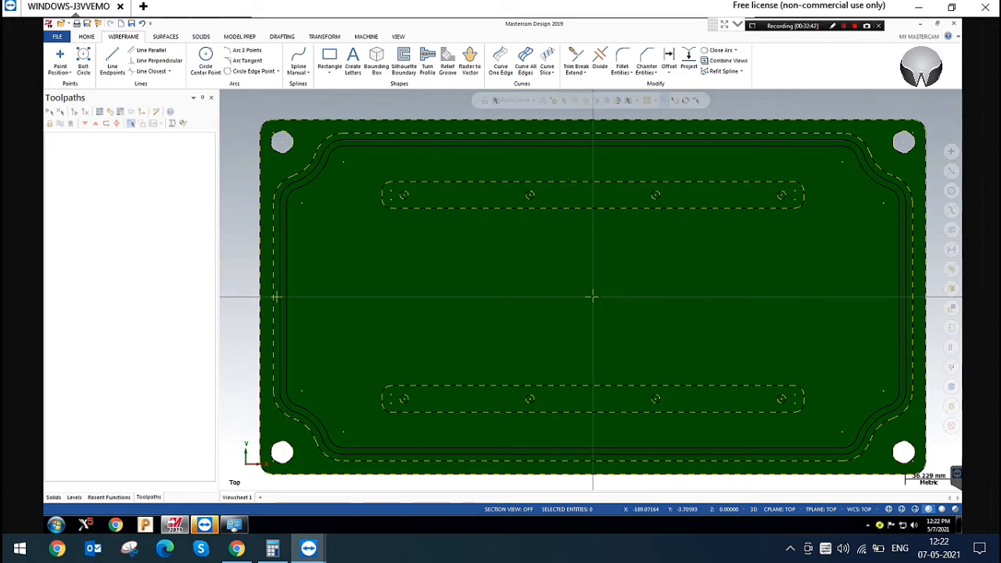
Delete the imported part's selected wireframe entities, keeping only the solid body
scroll(592, 296, "down", 1)
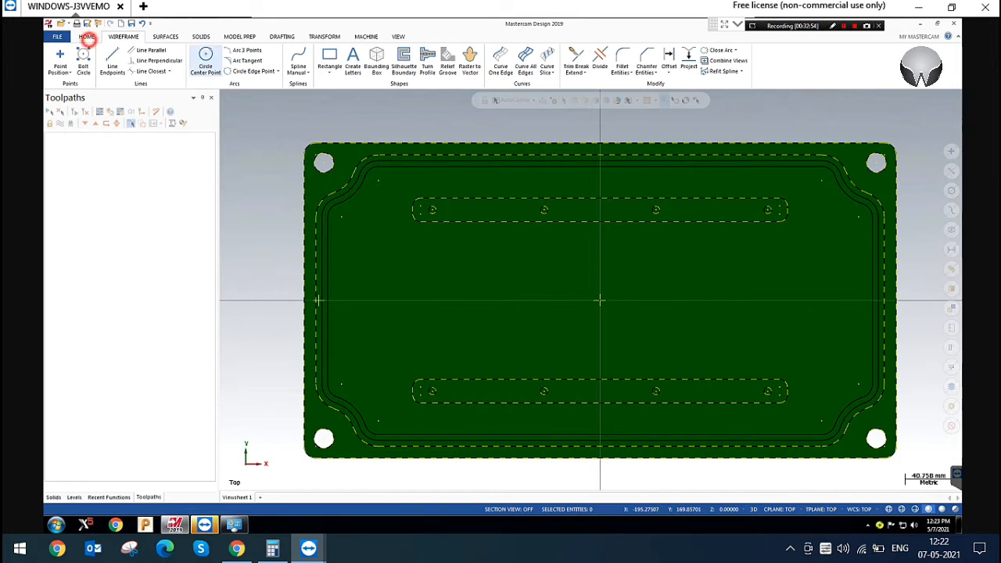
left_click(86, 36)
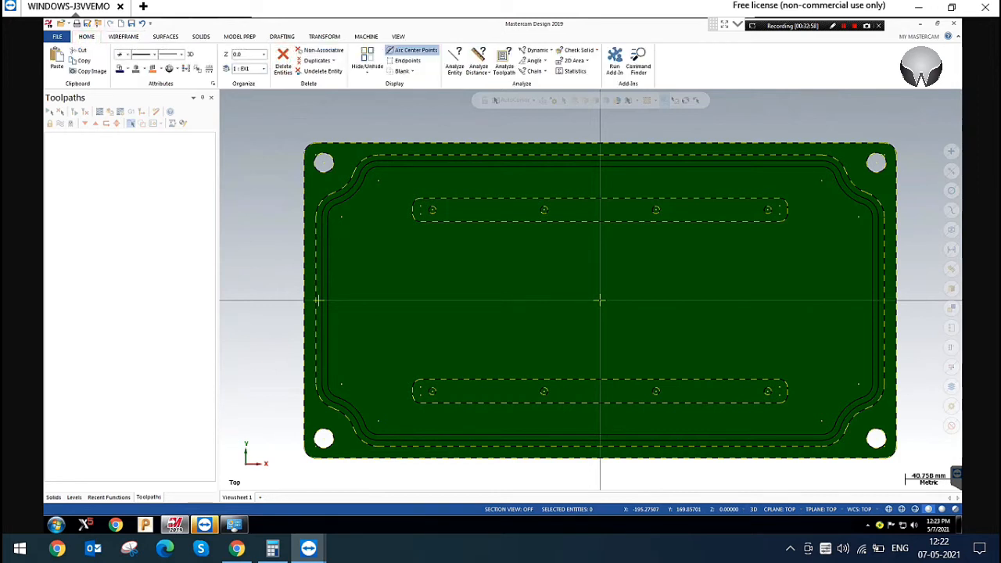
left_click(283, 61)
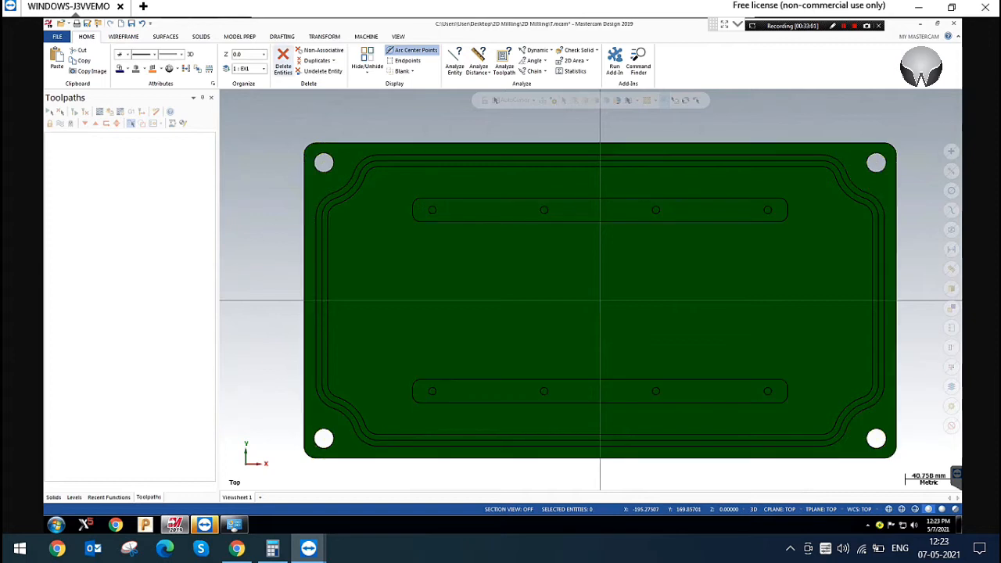
Show the solid in isometric view and check the depths of the top flange and a raised strip with Analyze Dynamic
left_click(398, 37)
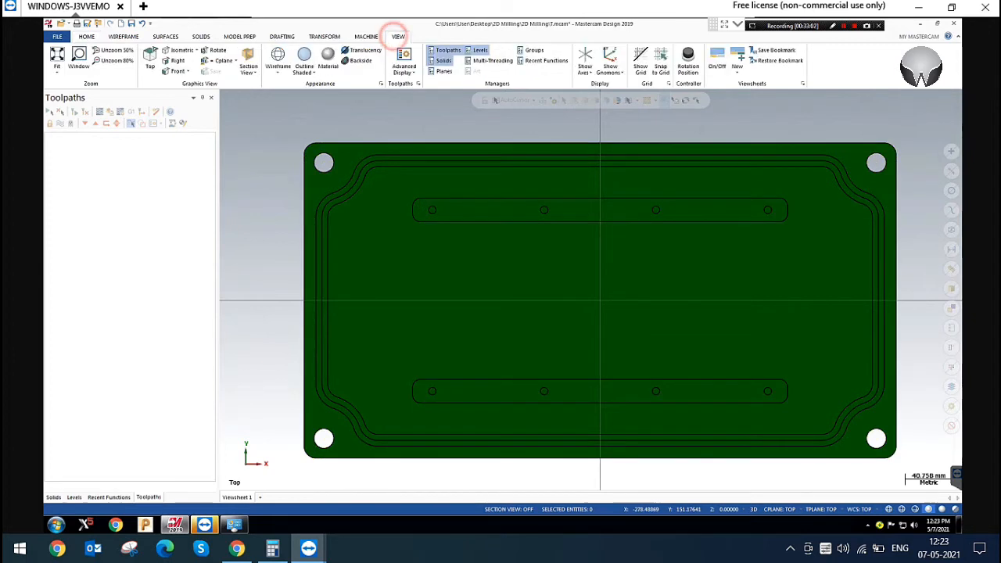
left_click(174, 50)
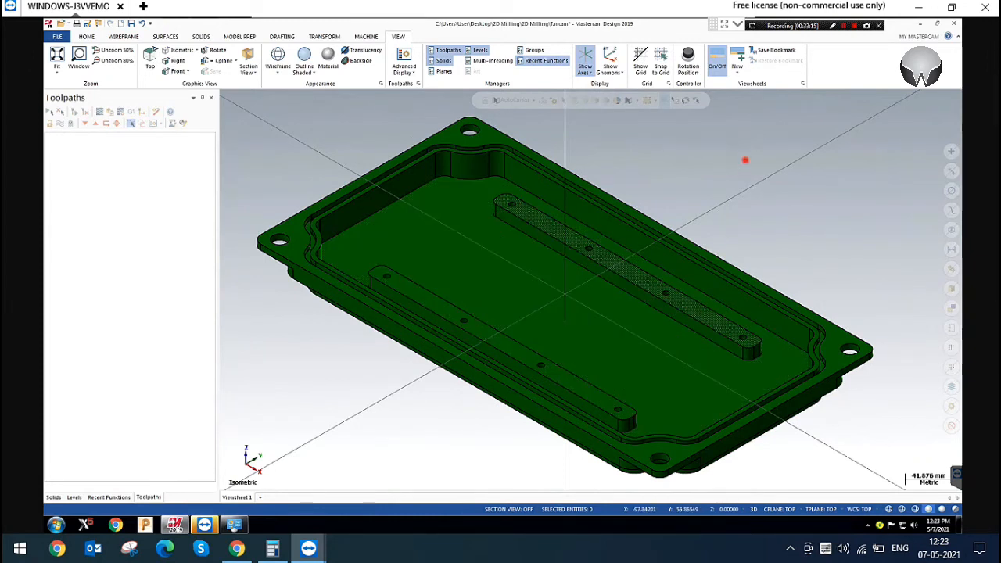
scroll(746, 160, "down", 2)
scroll(366, 113, "up", 3)
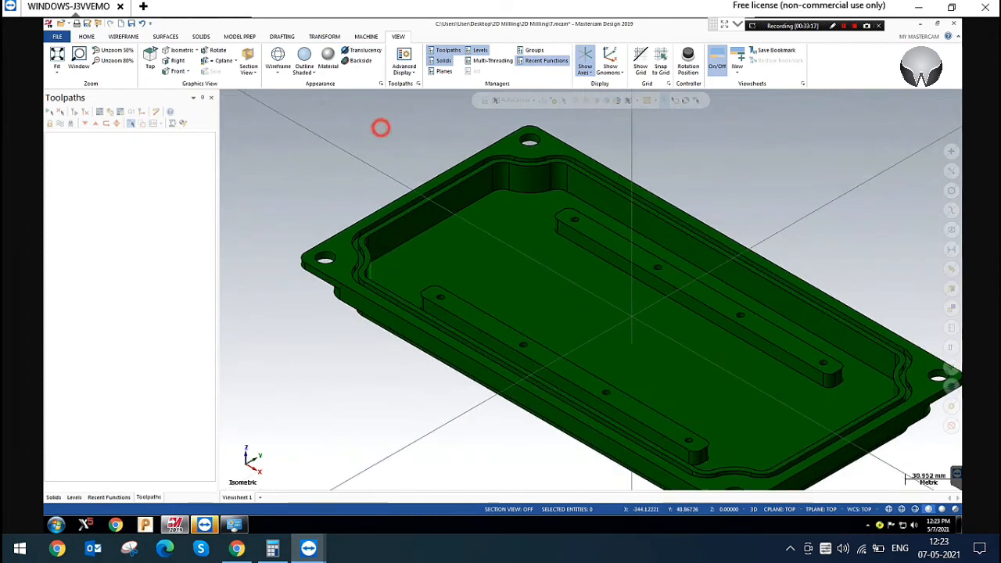
left_click(85, 36)
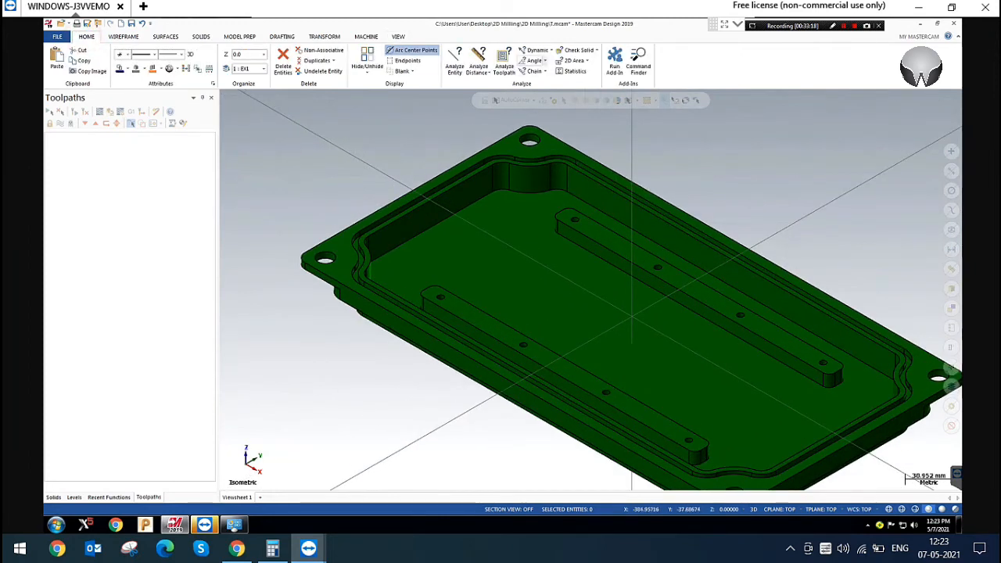
left_click(533, 49)
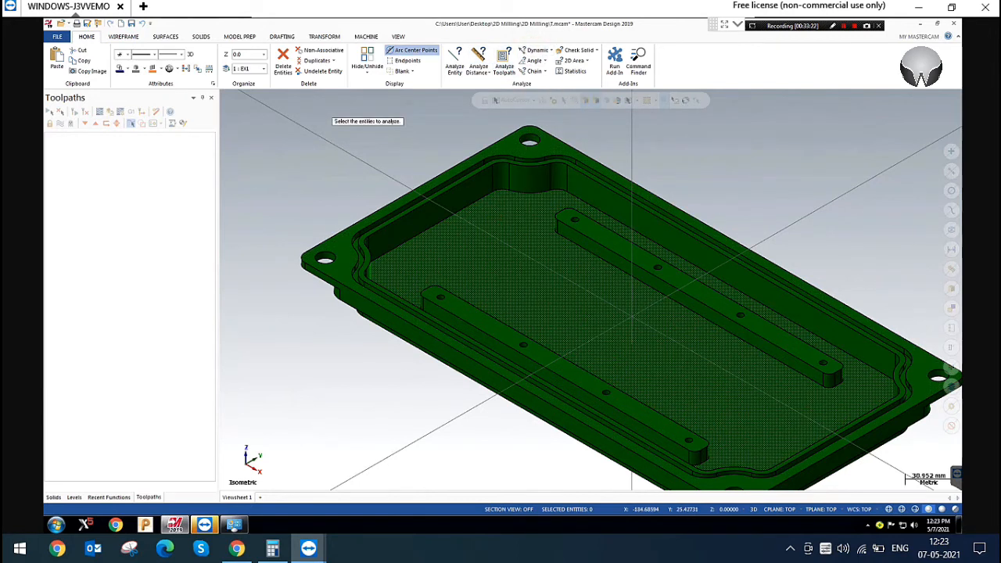
left_click(632, 315)
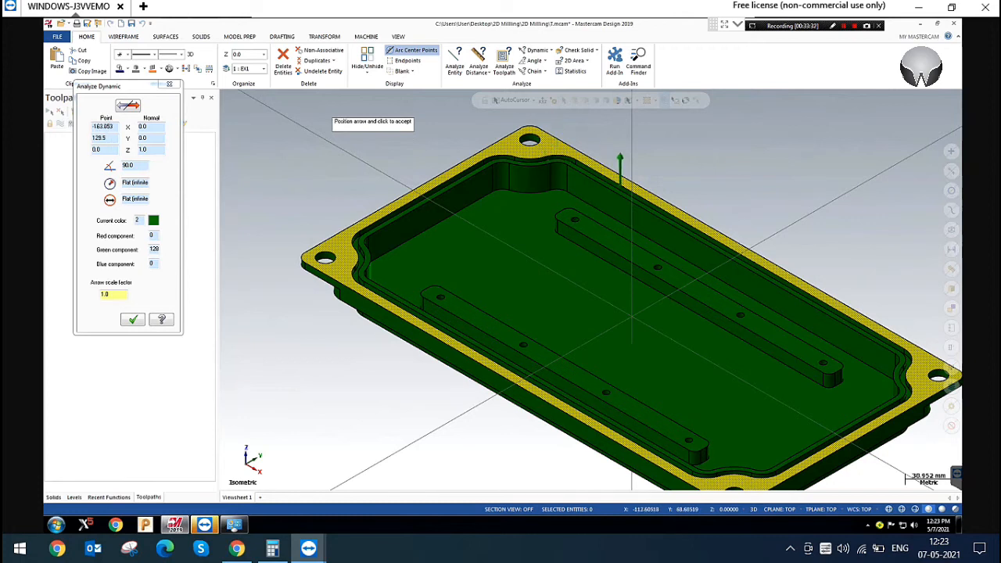
left_click(620, 169)
left_click(602, 237)
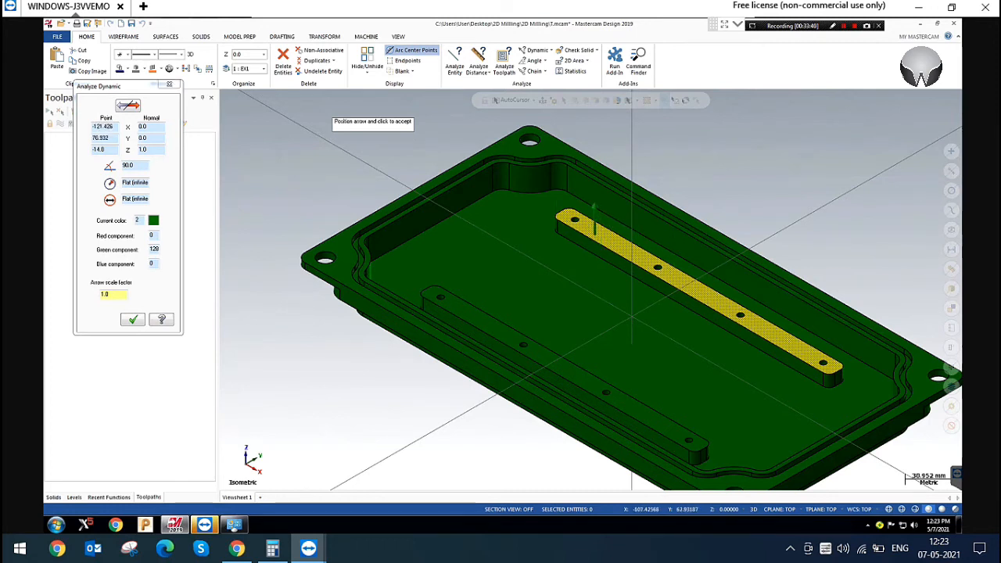
left_click(170, 84)
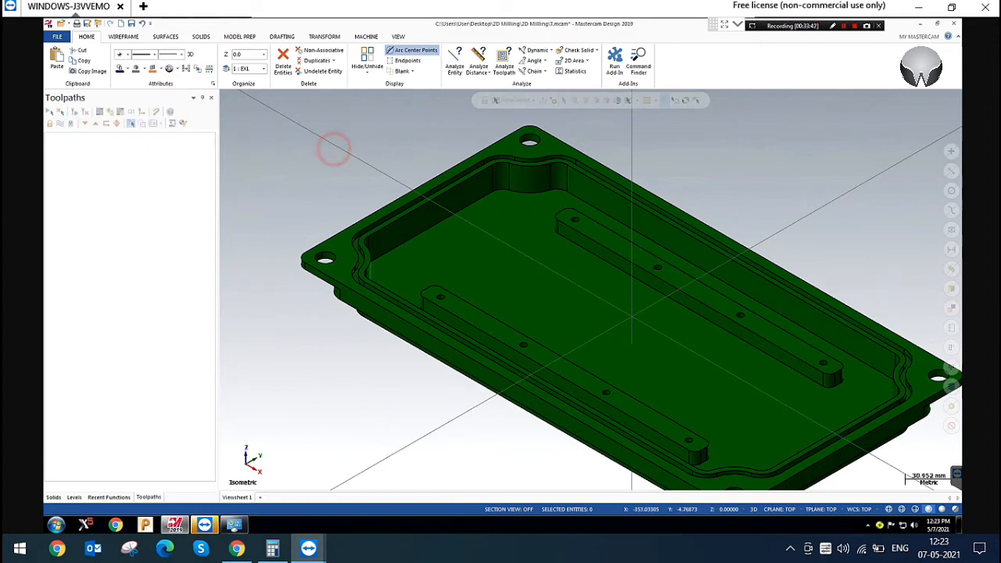
Add a default mill machine group for the imported part
left_click(366, 36)
left_click(57, 66)
left_click(68, 84)
left_click(330, 186)
left_click(295, 152)
left_click(332, 150)
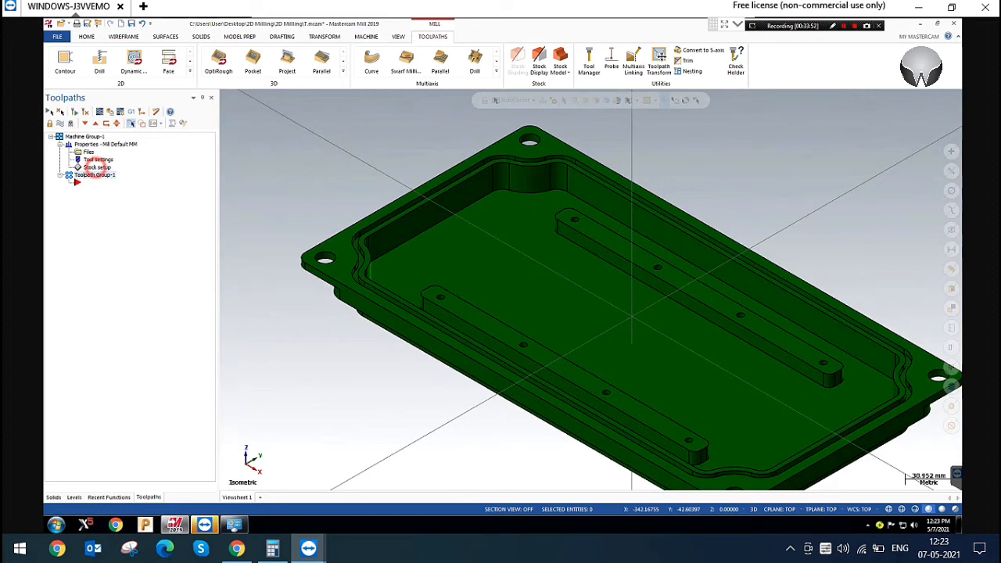
Define a rectangular stock block enclosing all solids
left_click(97, 167)
left_click(267, 405)
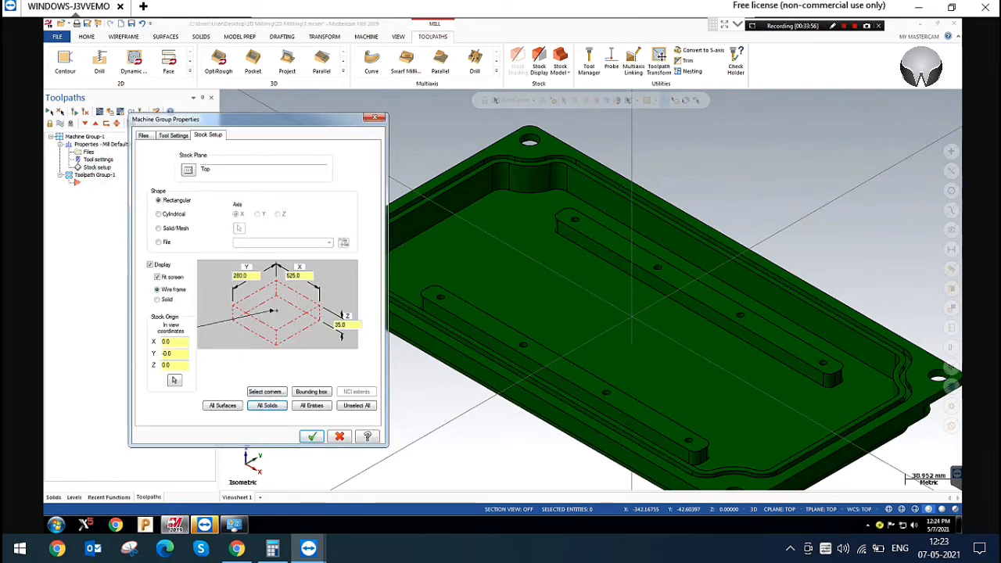
left_click(312, 436)
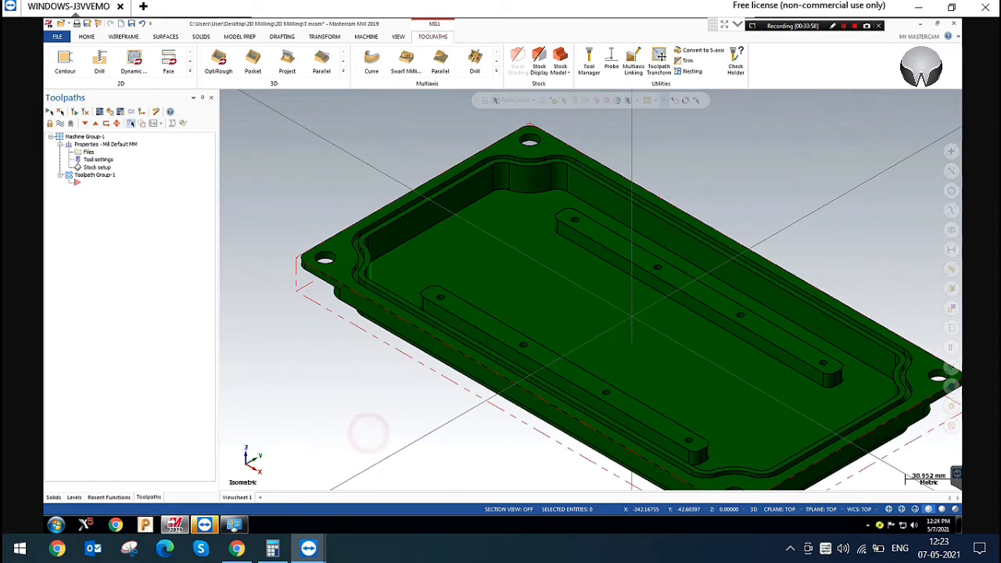
Start a 2D Pocket toolpath and chain the inner pocket edge plus the top outlines of both raised strips on the solid
scroll(319, 169, "down", 2)
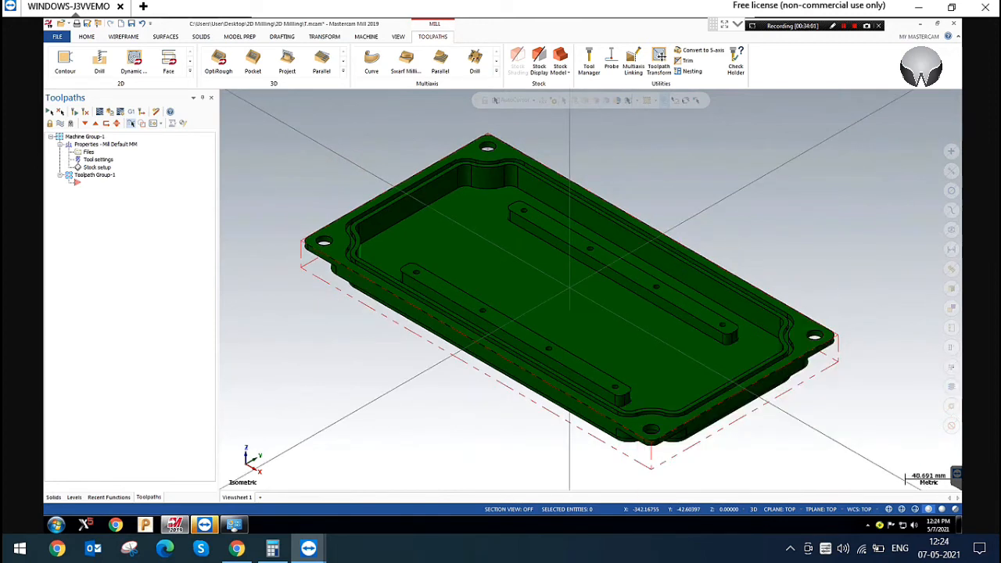
left_click(291, 175)
left_click(191, 71)
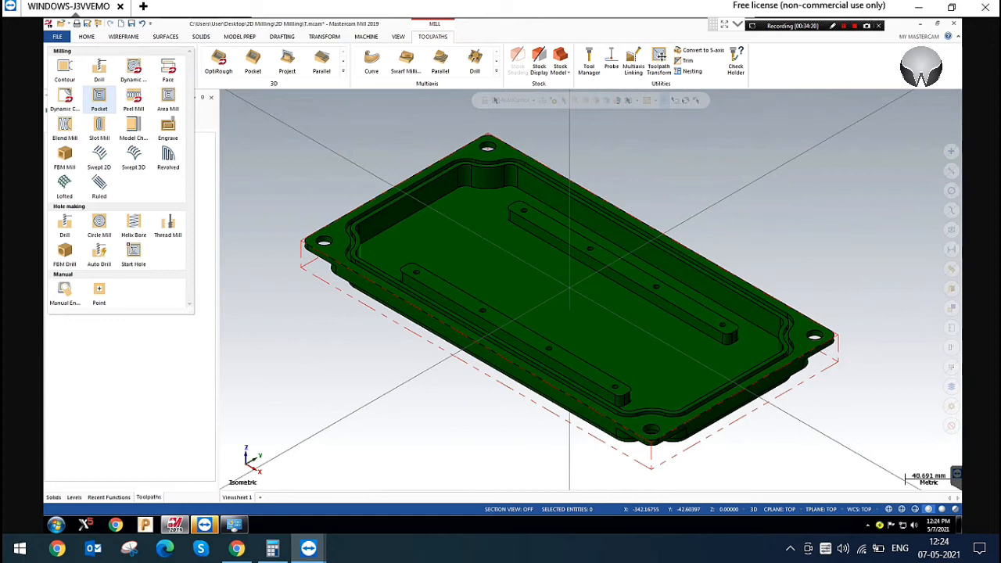
left_click(539, 62)
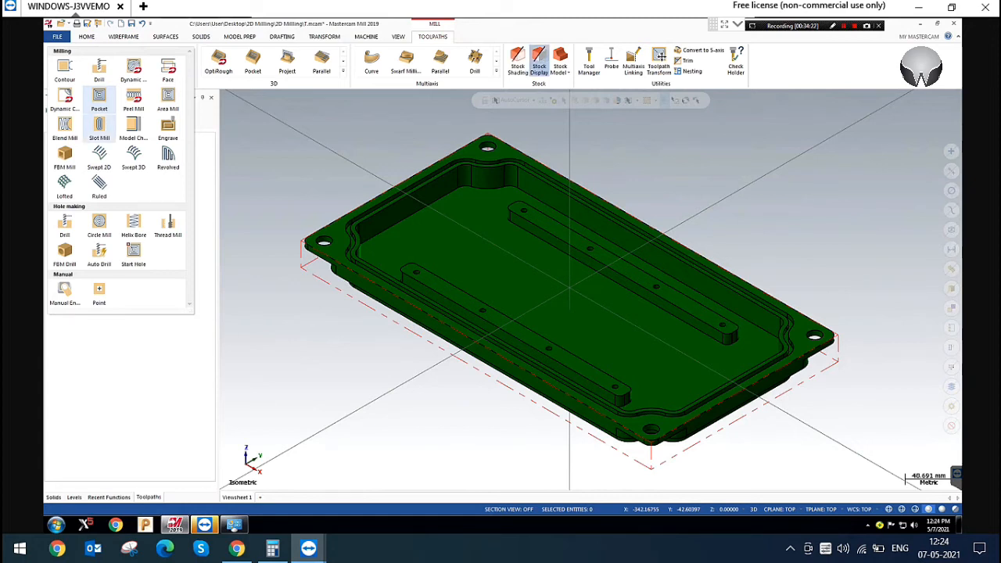
left_click(98, 100)
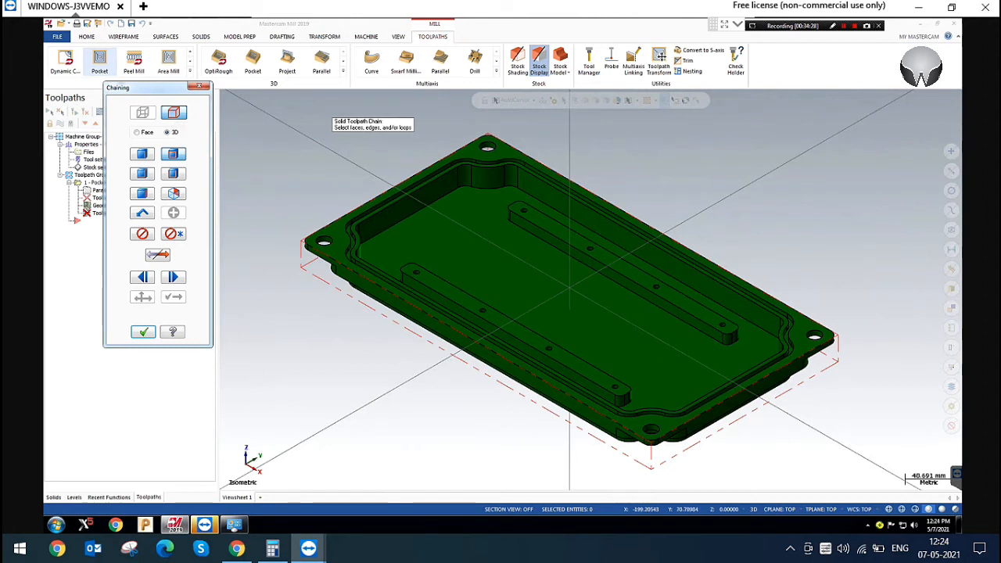
left_click(521, 169)
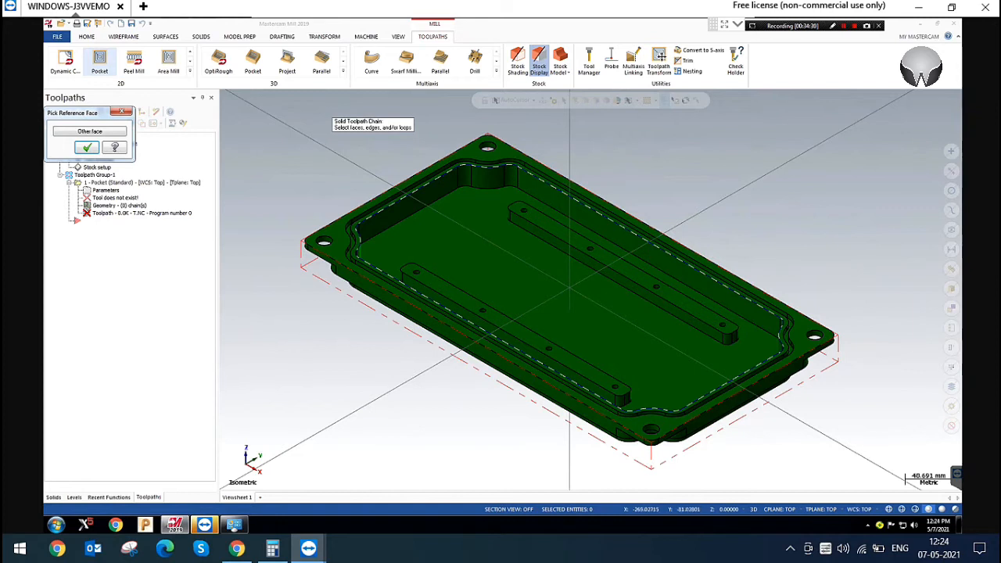
left_click(87, 147)
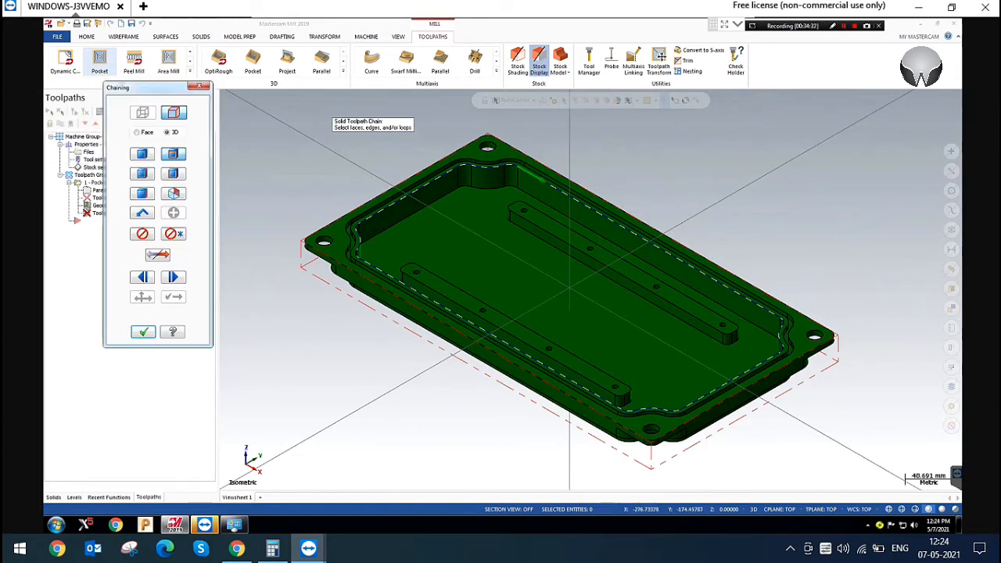
left_click(548, 212)
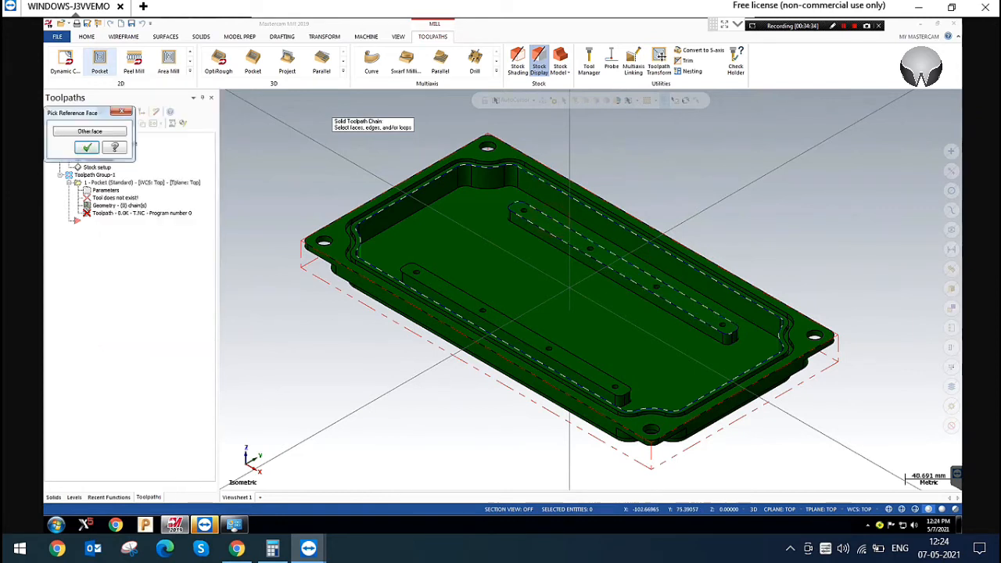
left_click(79, 148)
left_click(451, 281)
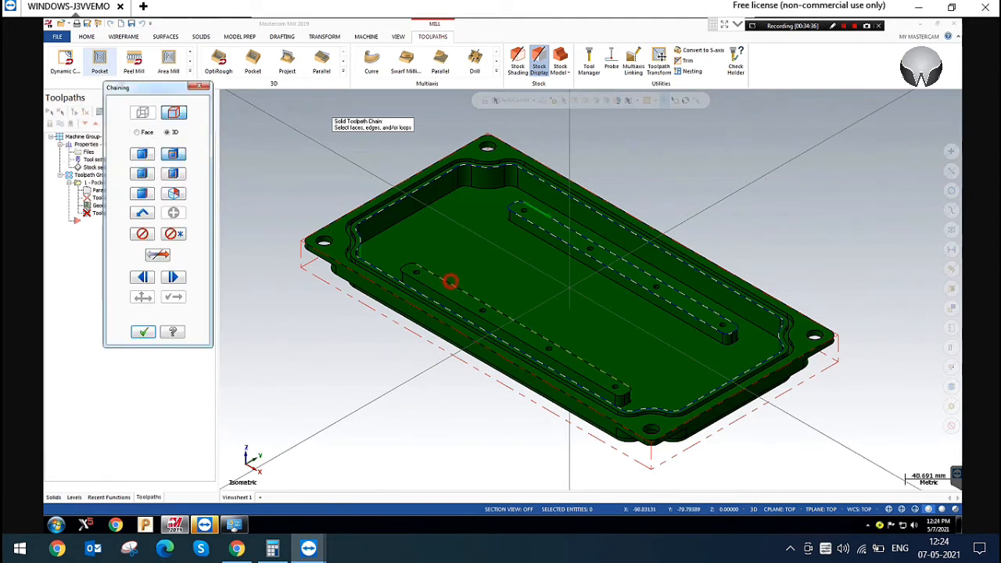
left_click(87, 147)
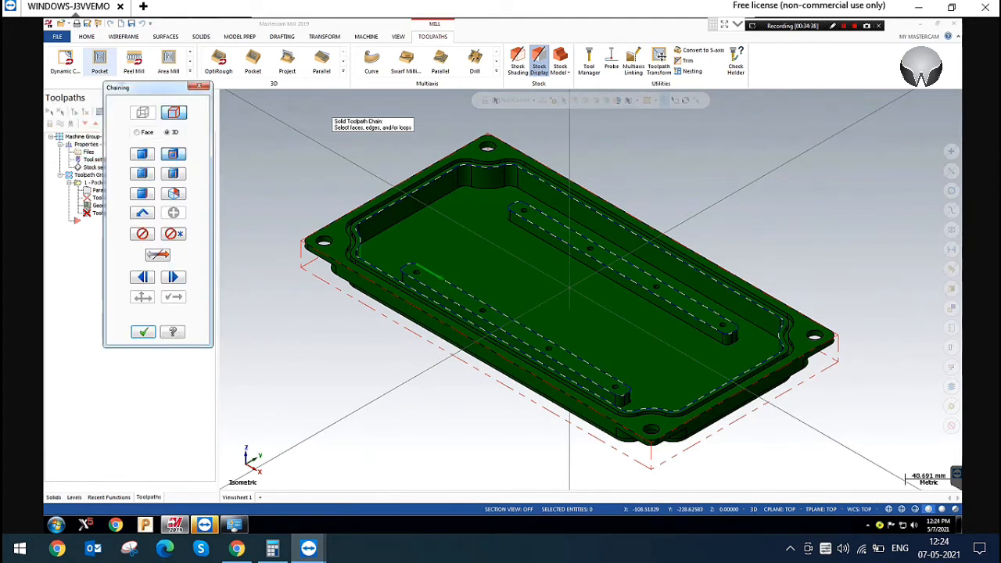
left_click(143, 332)
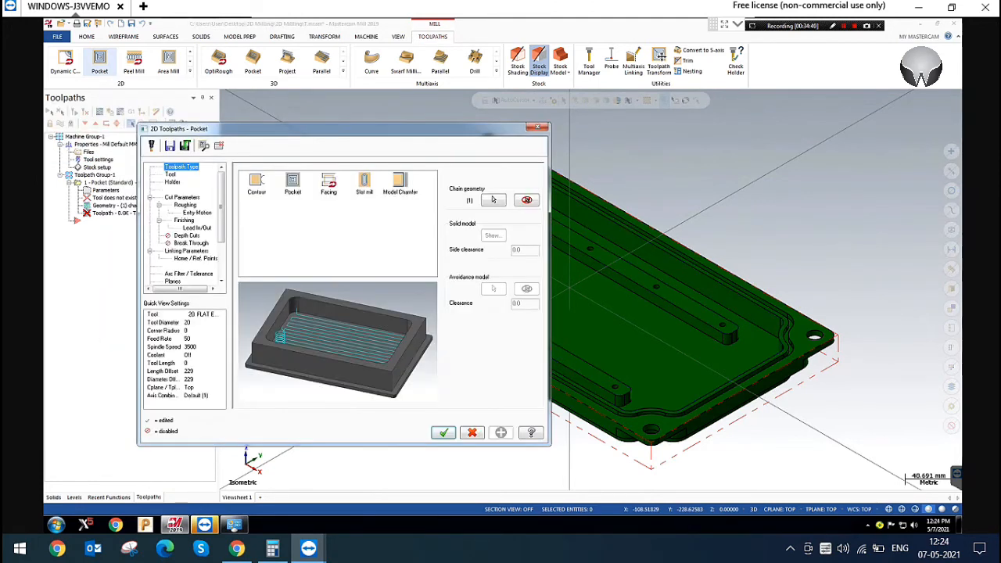
Create a bull endmill with a 20 mm cutting diameter and 1 mm corner radius for the pocket toolpath
left_click(169, 174)
right_click(292, 204)
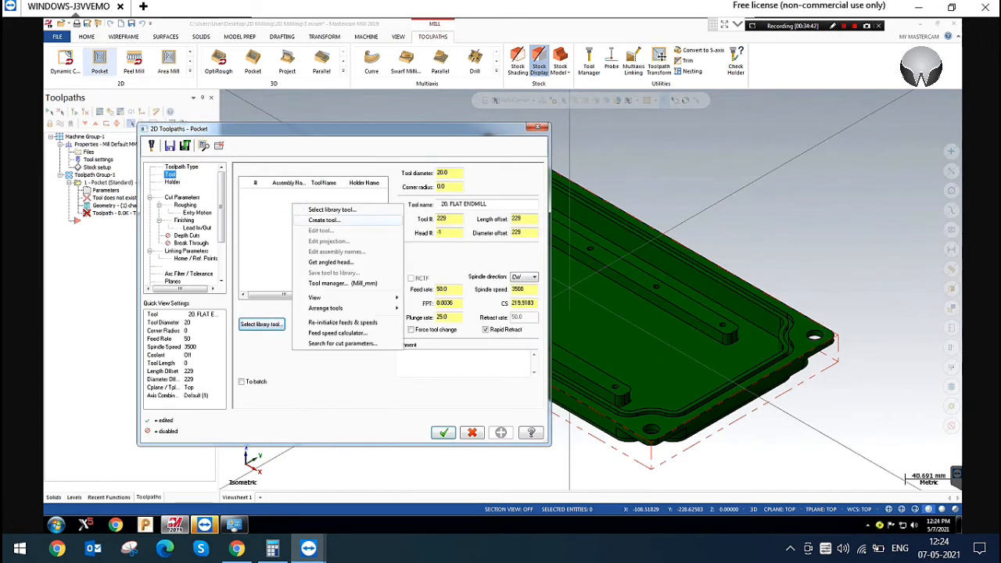
left_click(342, 220)
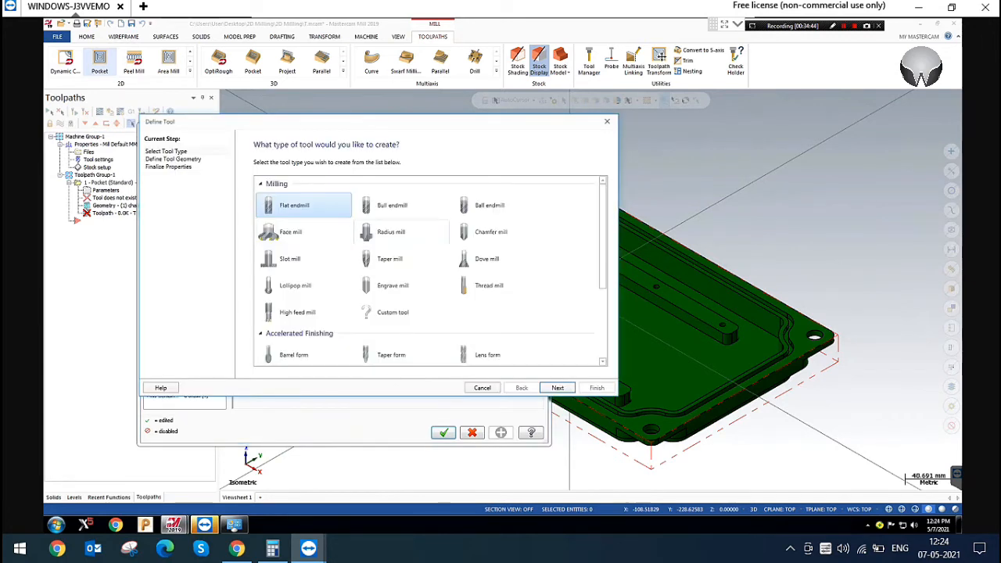
left_click(390, 202)
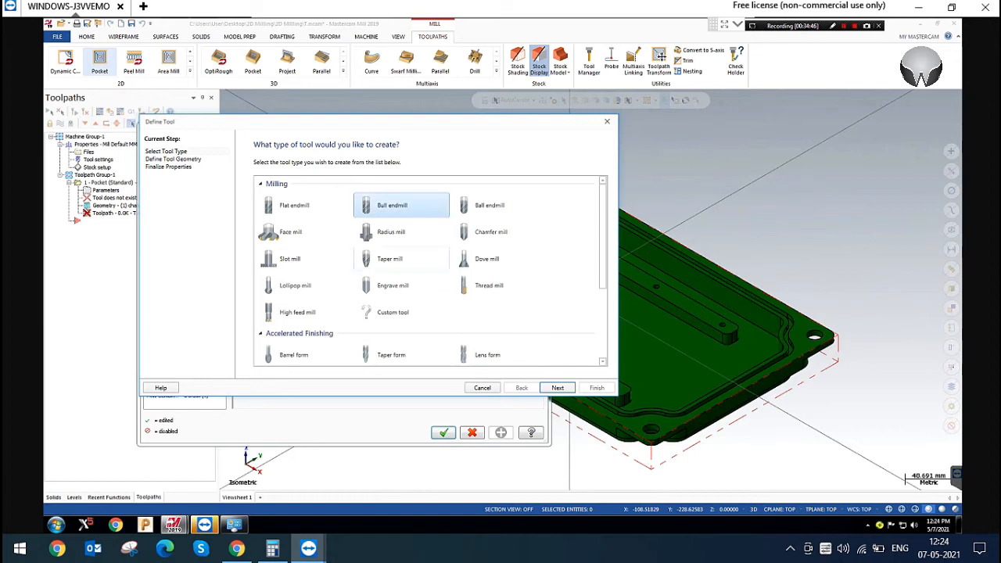
left_click(558, 387)
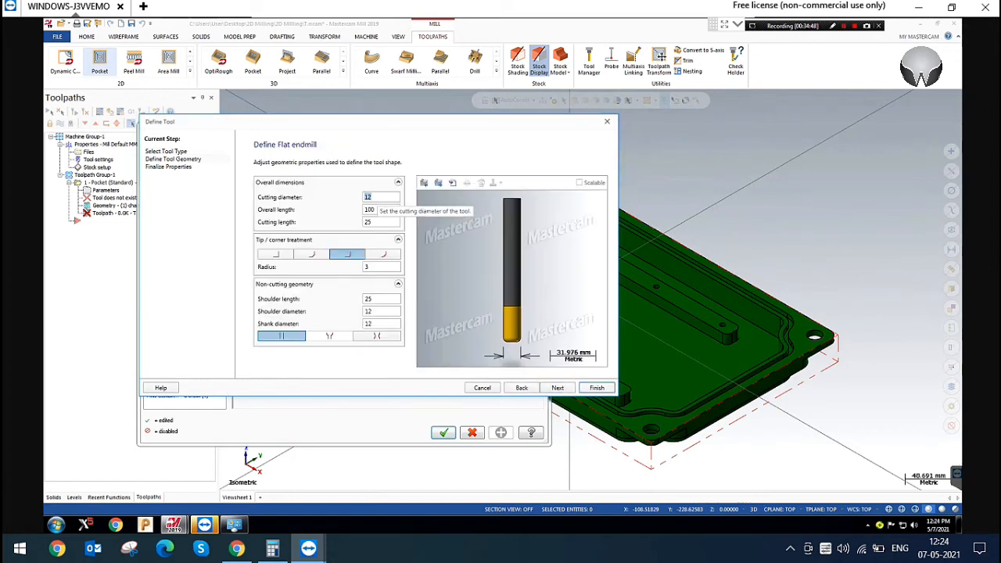
type("2")
key("Return")
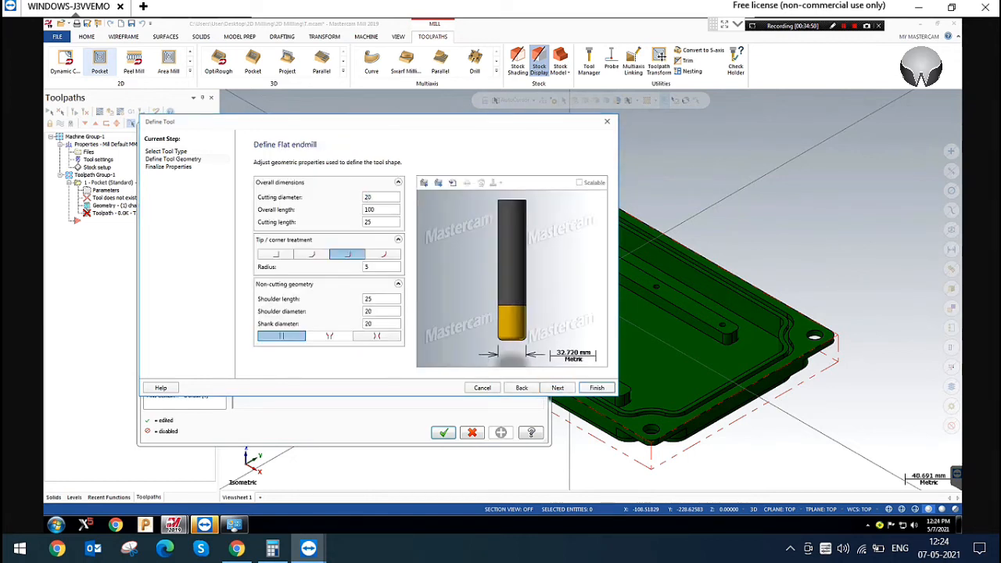
left_click(369, 267)
type("1")
key("Return")
left_click(597, 388)
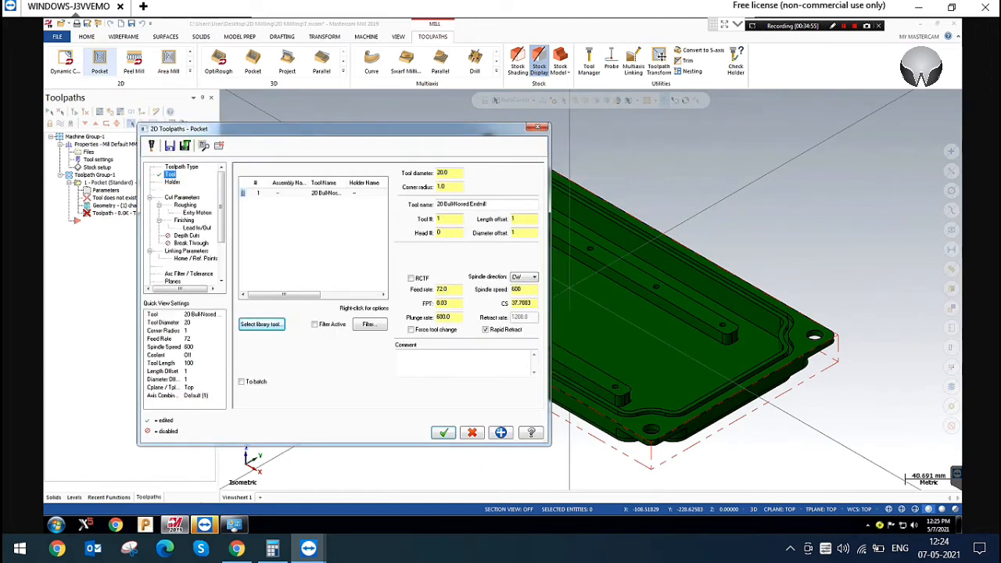
Set the pocket roughing to Constant Overlap Spiral with a 65% stepover and review the helix entry motion
left_click(181, 197)
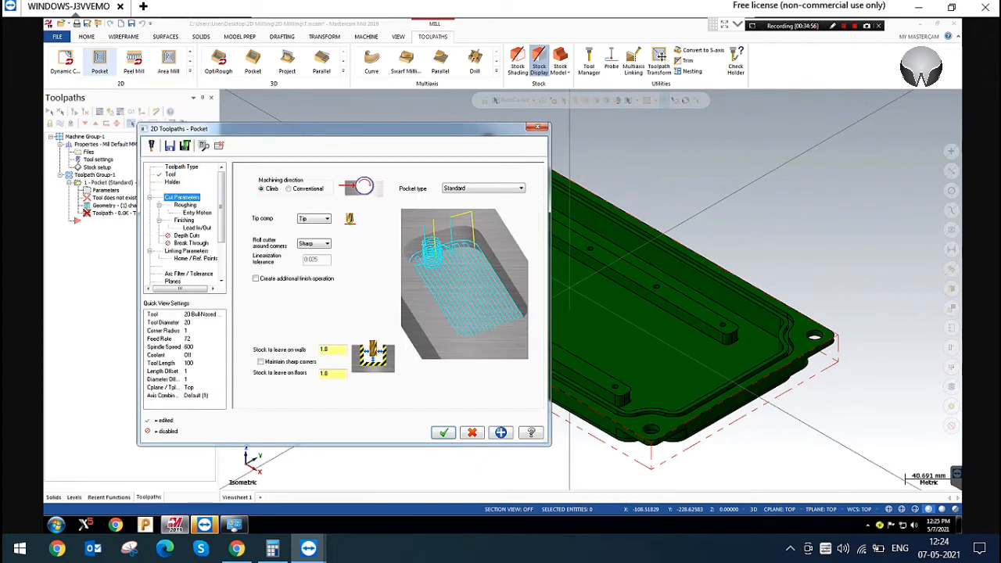
left_click(186, 205)
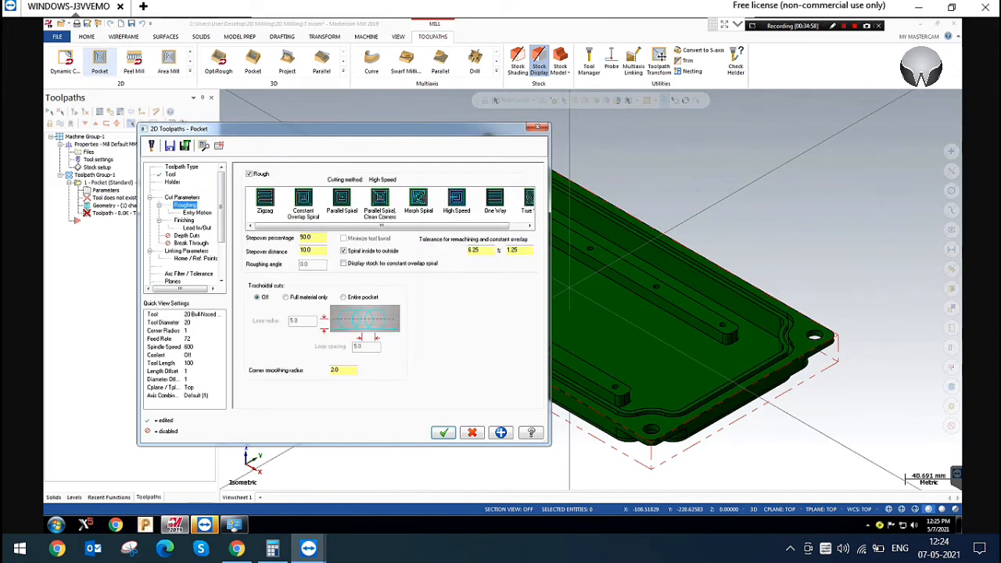
double_click(305, 237)
type("65")
key("Return")
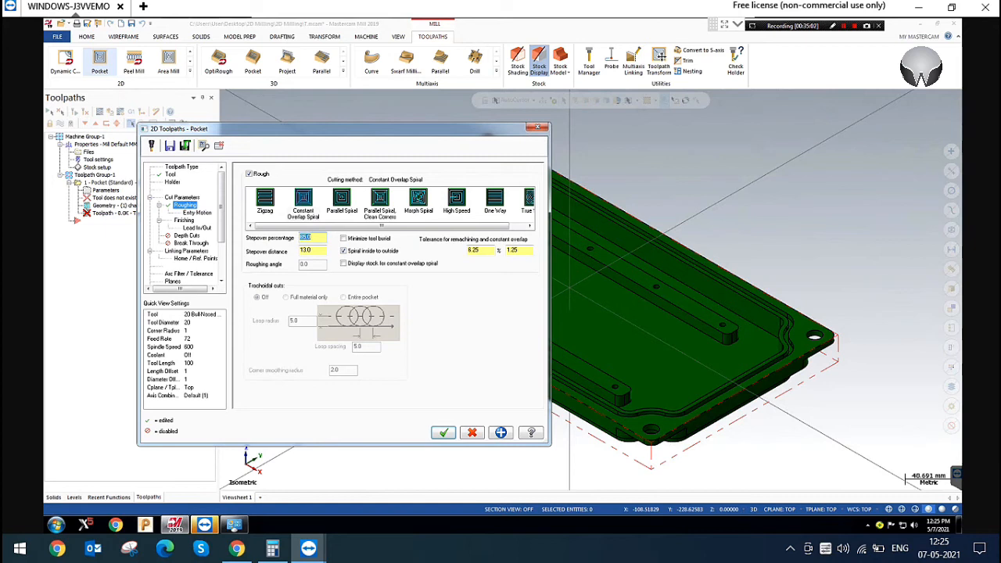
double_click(529, 249)
left_click(197, 212)
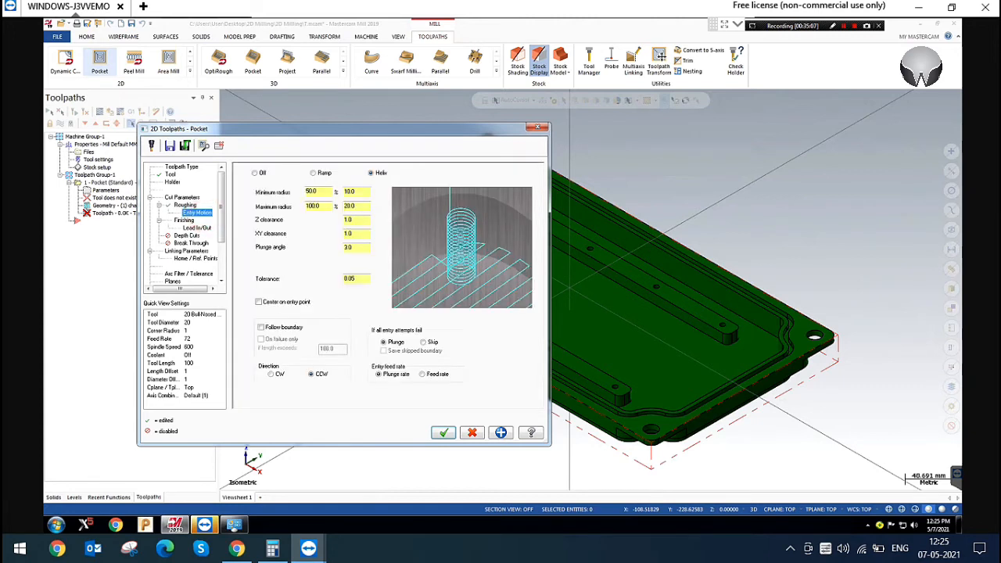
Disable the finishing passes and enable depth cuts with a maximum rough step of 1.0 mm
left_click(184, 220)
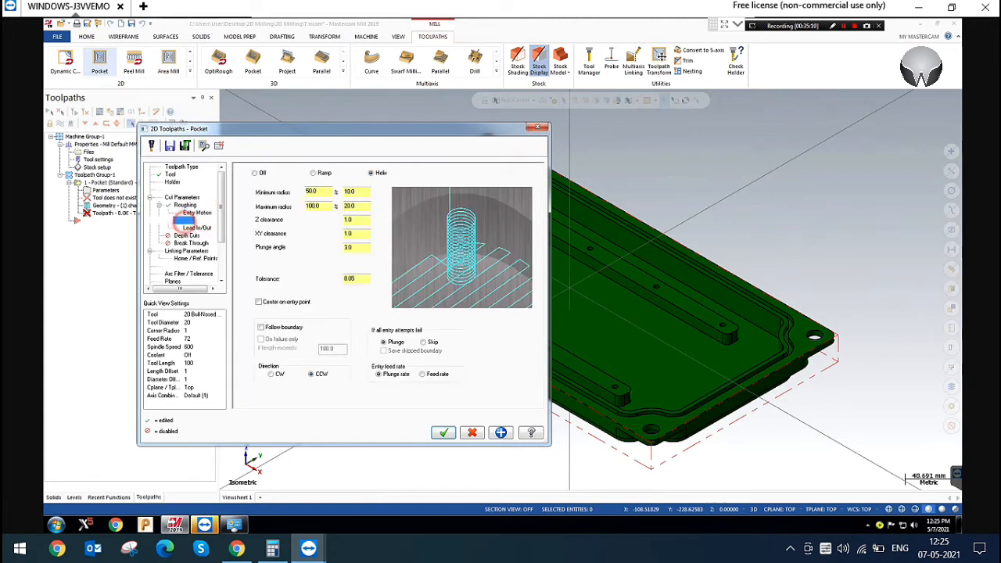
left_click(247, 172)
left_click(187, 235)
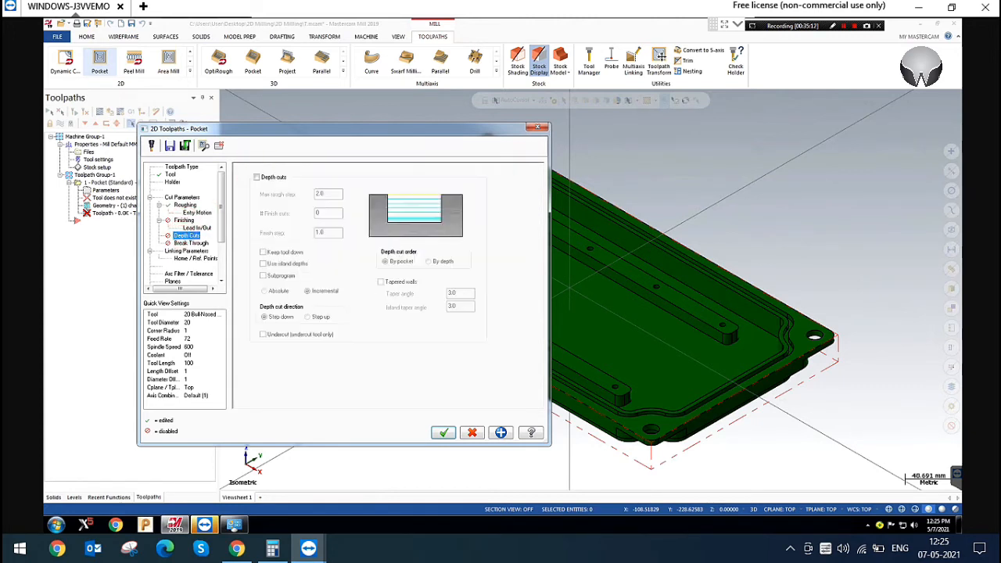
left_click(256, 178)
left_click(327, 193)
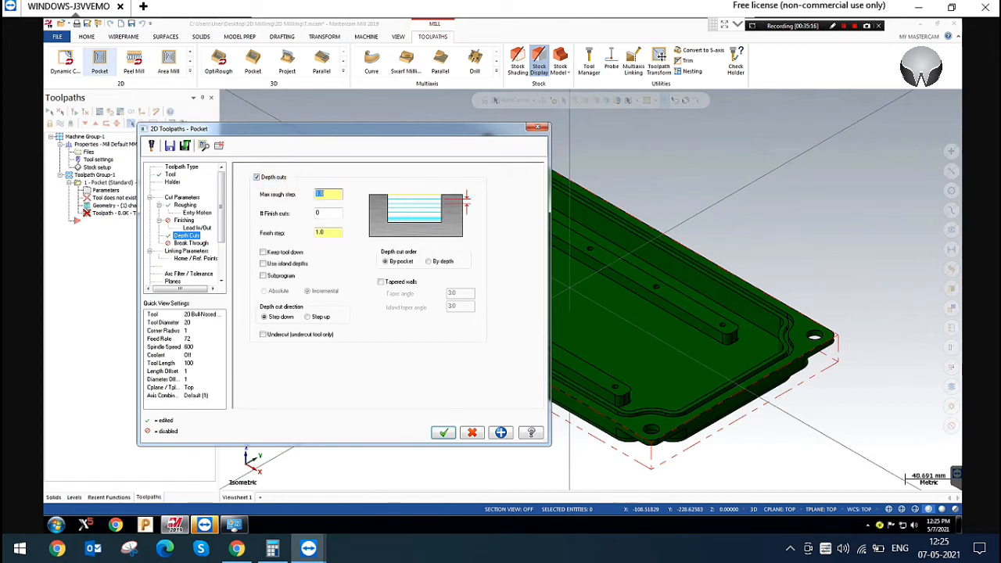
Set an absolute 25 mm retract and 0 mm incremental feed plane, and pick the absolute top of stock at Z0 on the part
left_click(190, 243)
left_click(187, 250)
left_click(423, 230)
double_click(407, 272)
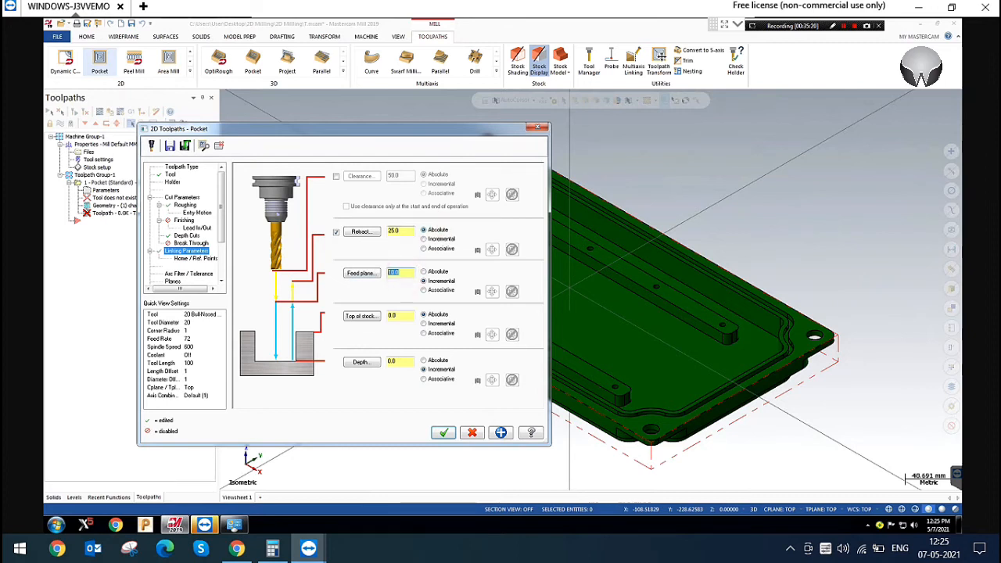
left_click(429, 313)
left_click(363, 317)
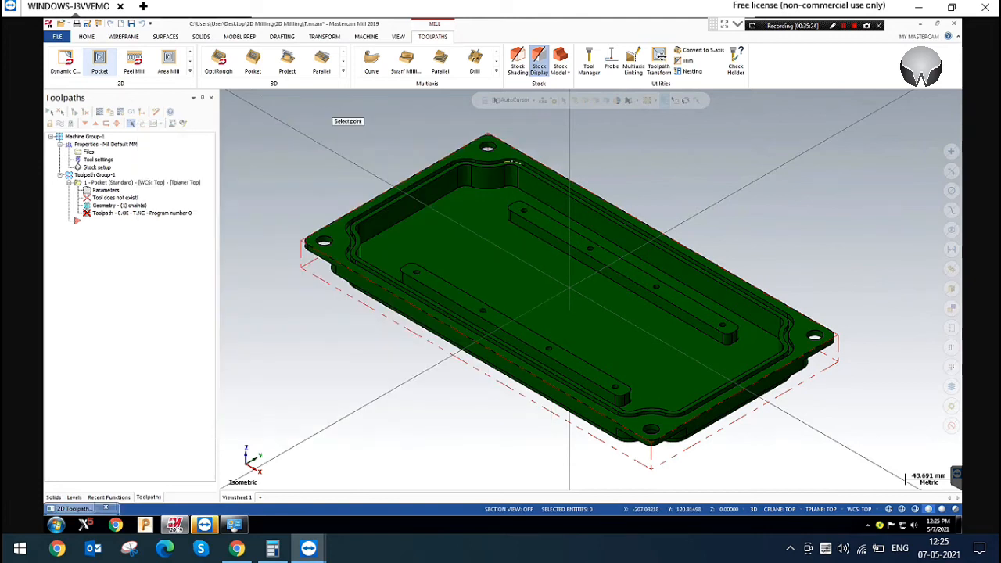
left_click(514, 162)
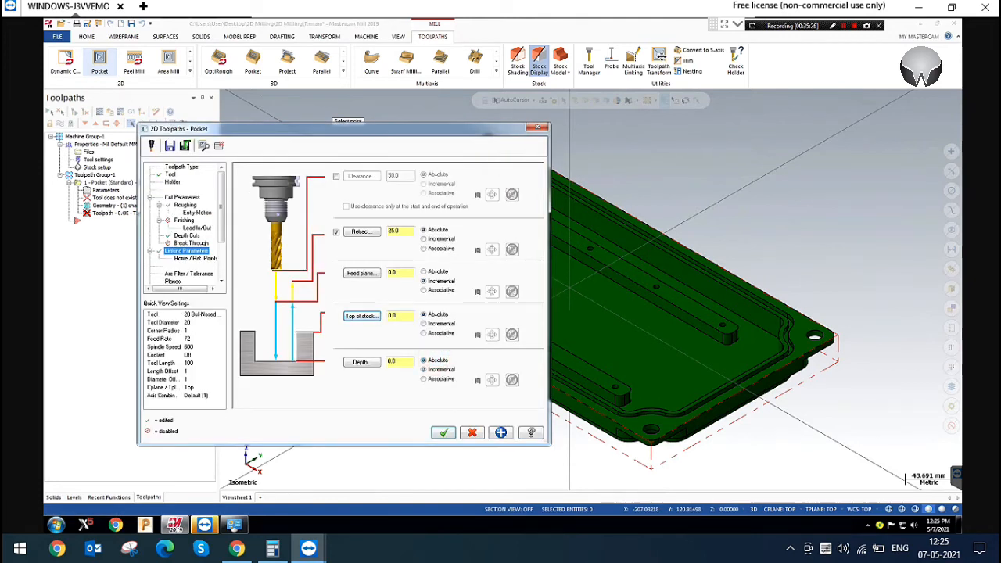
Pick the pocket floor as the absolute depth of -28 mm and generate the pocket toolpath
left_click(371, 362)
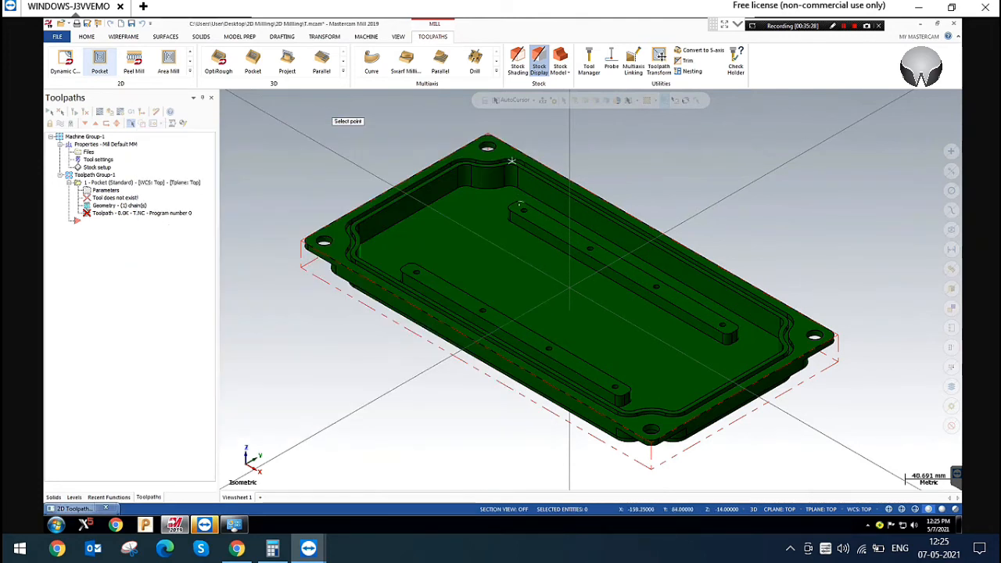
left_click(508, 188)
left_click(398, 362)
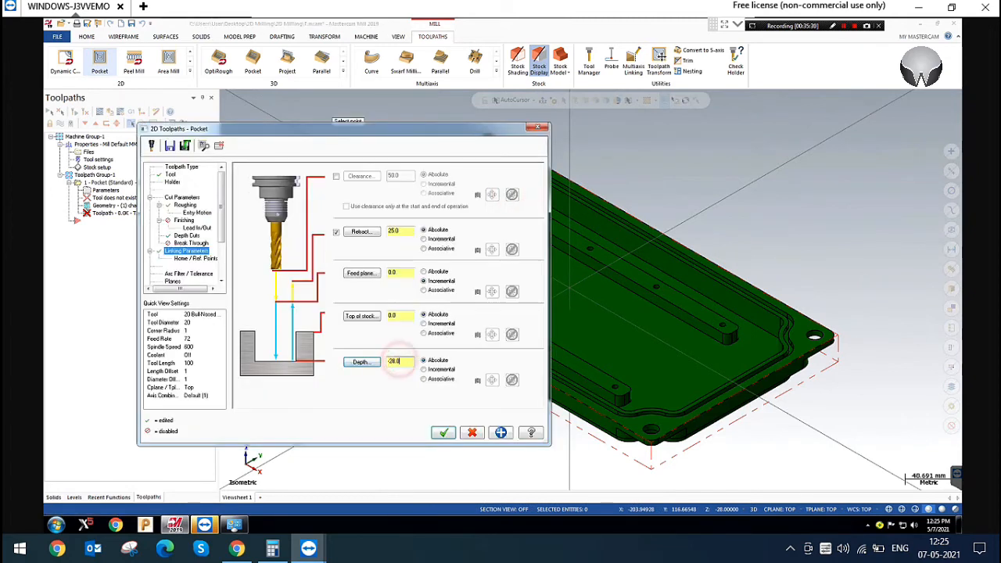
left_click(502, 432)
left_click(443, 433)
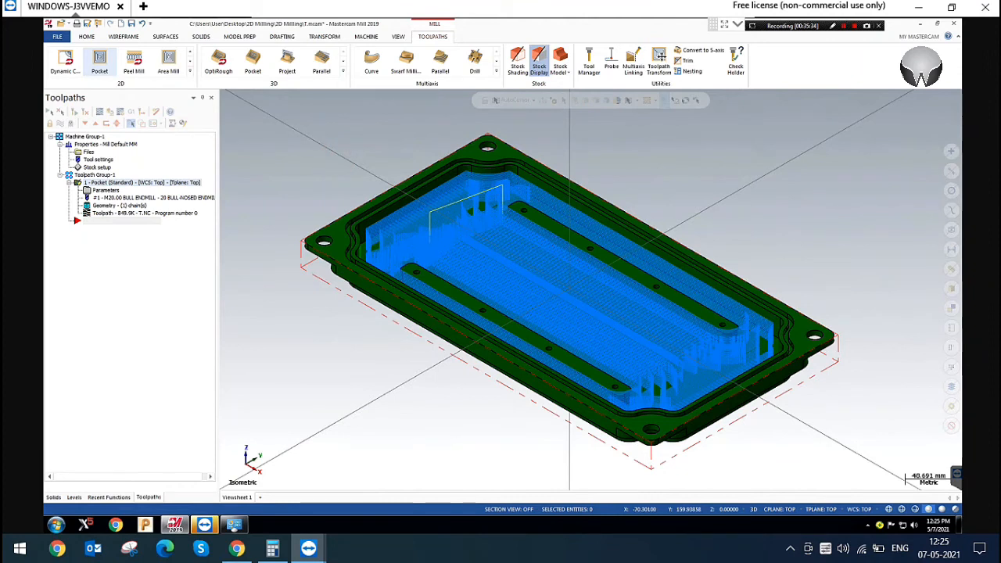
Verify the pocket toolpath in the maximized simulator at increased playback speed and pause it partway through the cut
scroll(612, 203, "up", 3)
scroll(707, 237, "down", 3)
left_click(111, 112)
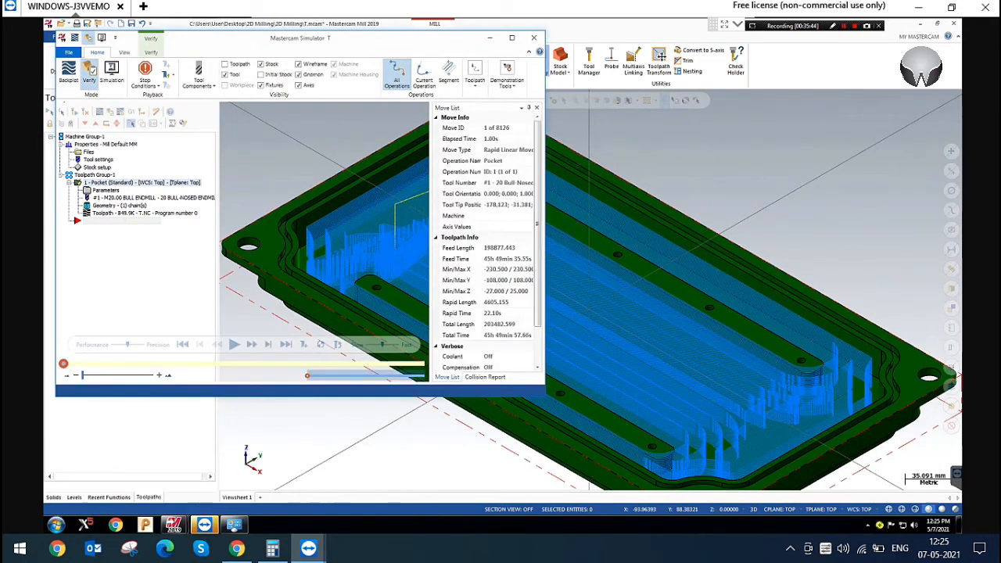
left_click(512, 37)
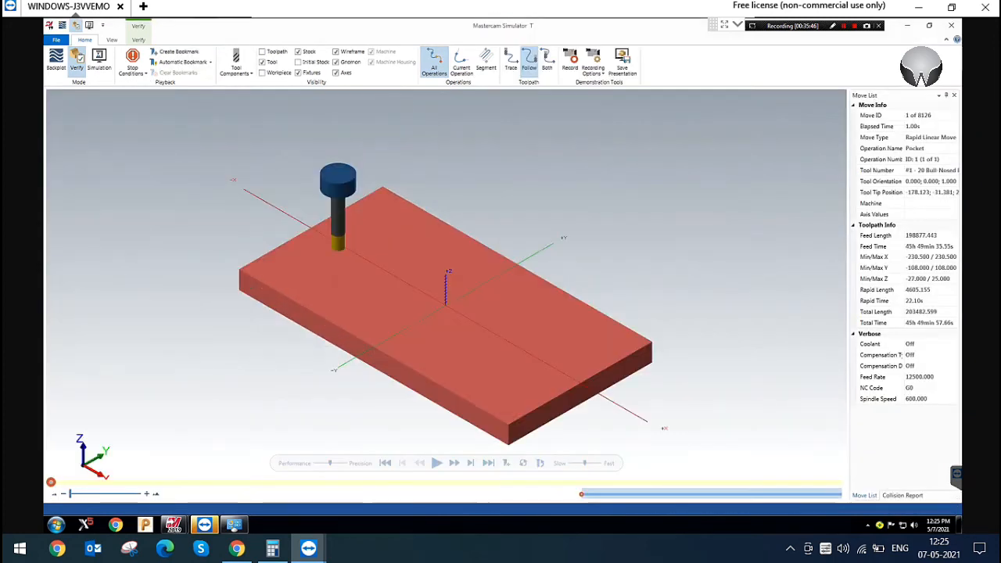
left_click(606, 224)
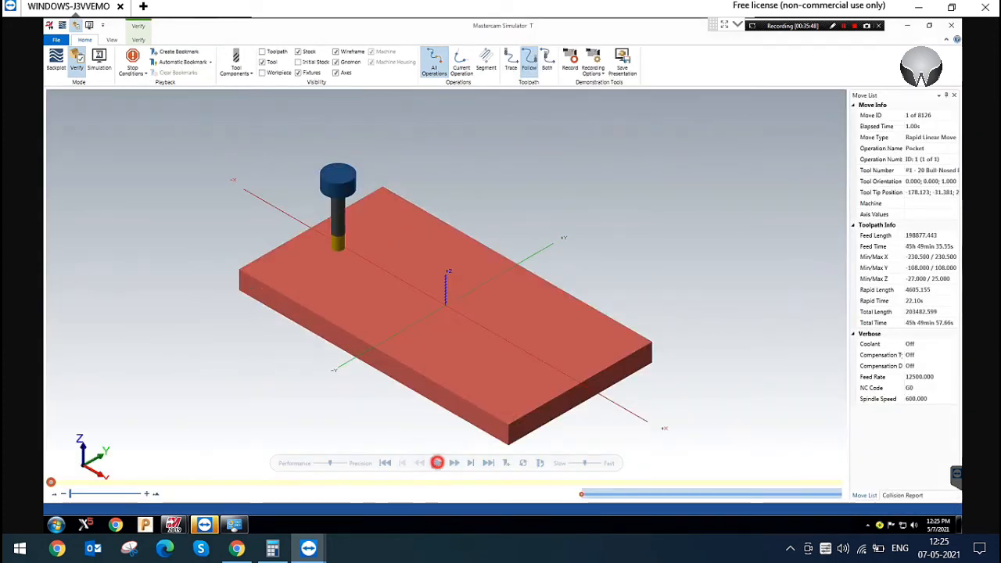
left_click(436, 463)
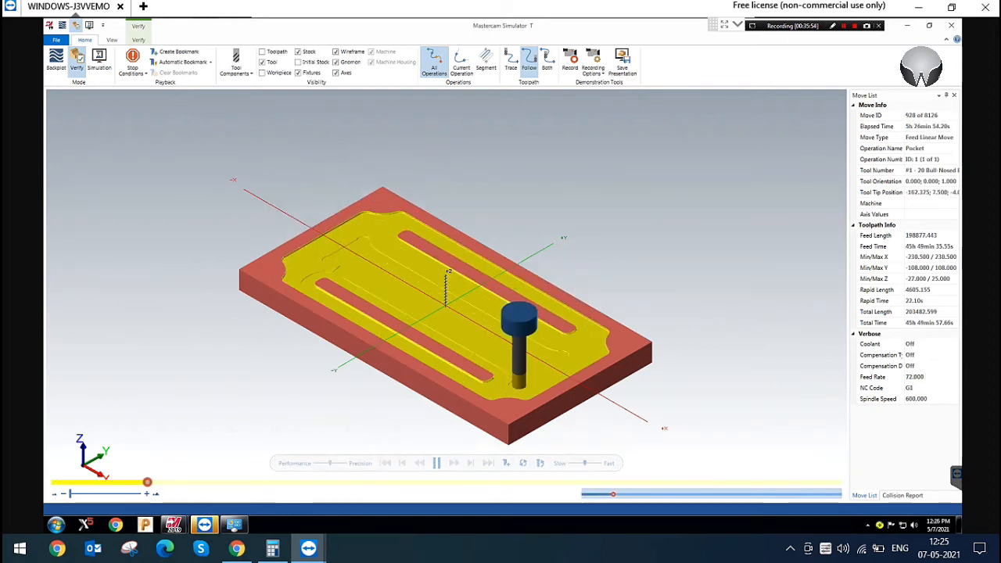
left_click(593, 464)
left_click(599, 463)
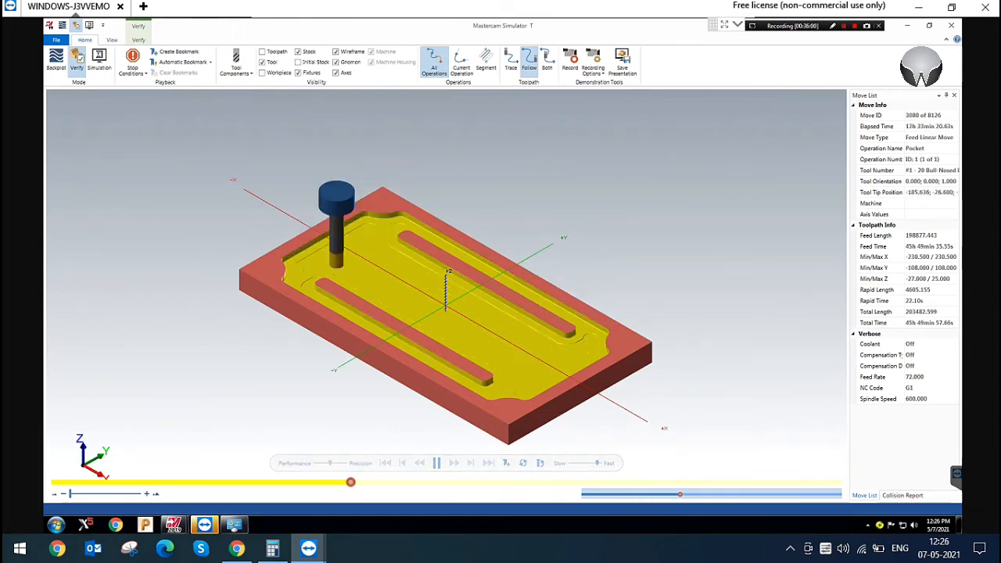
left_click(437, 463)
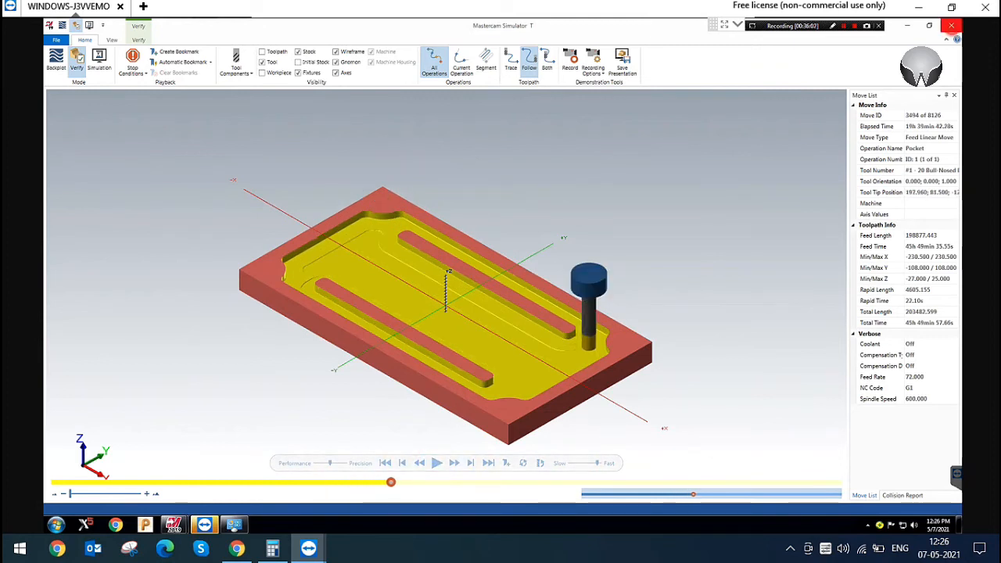
Close the simulation, enable the use of island depths in the pocket's depth cuts and regenerate the toolpath
left_click(951, 25)
left_click(106, 190)
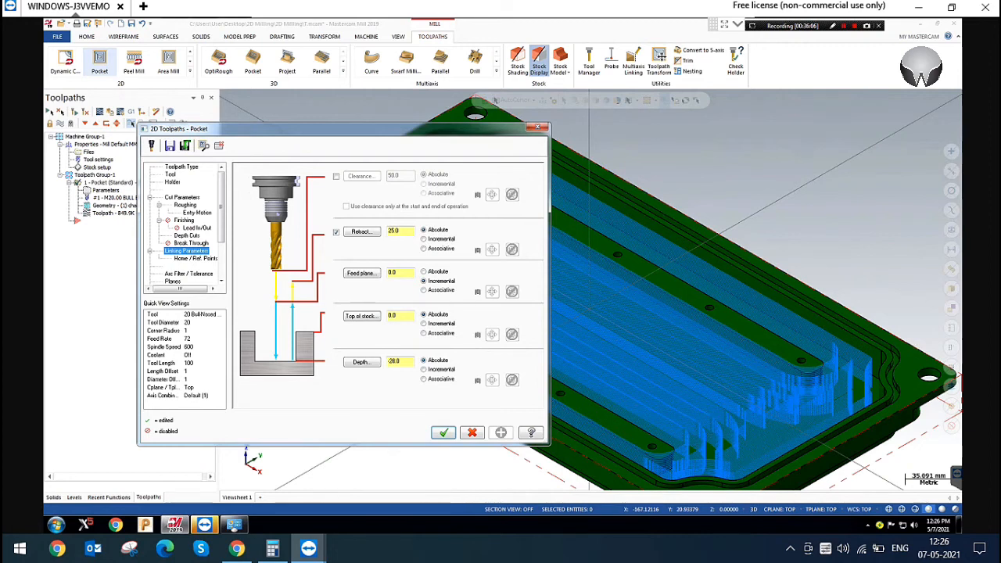
left_click(196, 228)
left_click(187, 235)
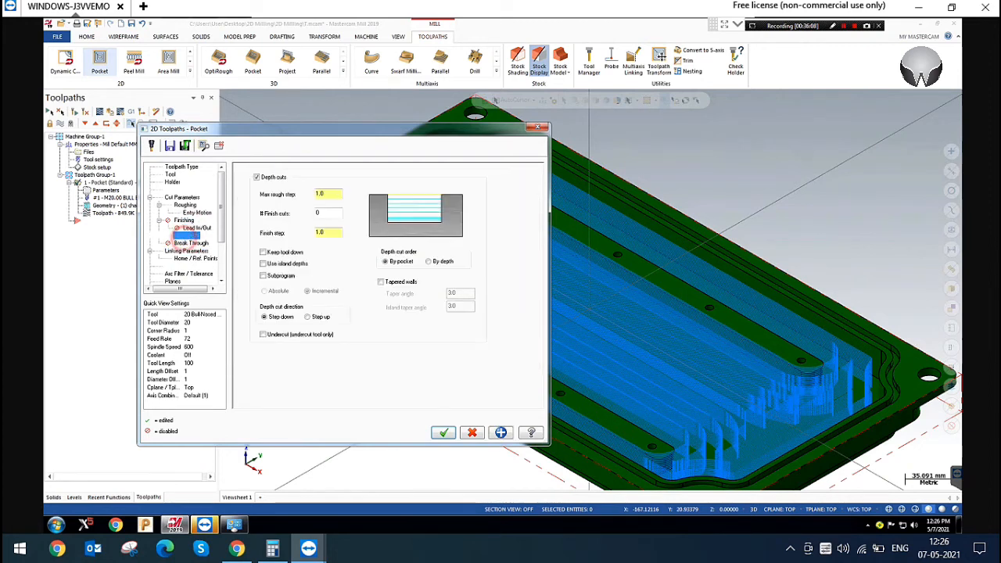
left_click(264, 263)
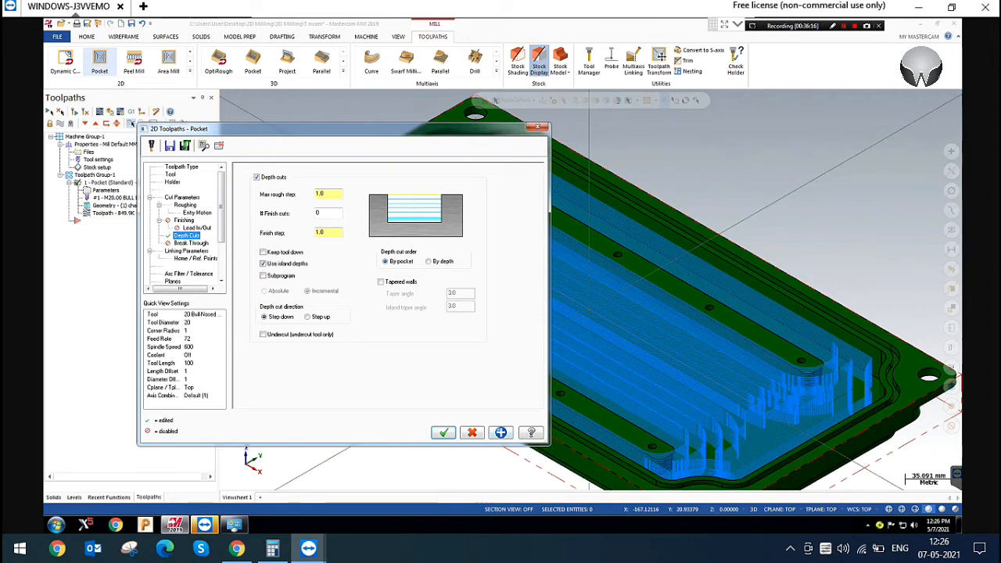
left_click(443, 432)
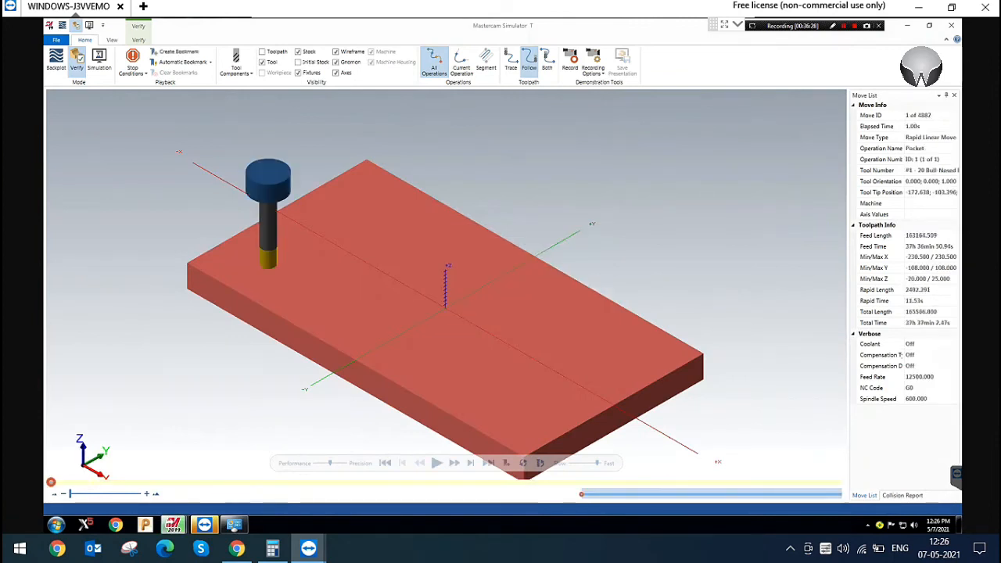
Play the pocket toolpath verification to the end and inspect the machined raised strips from several angles and in isometric view
left_click(436, 463)
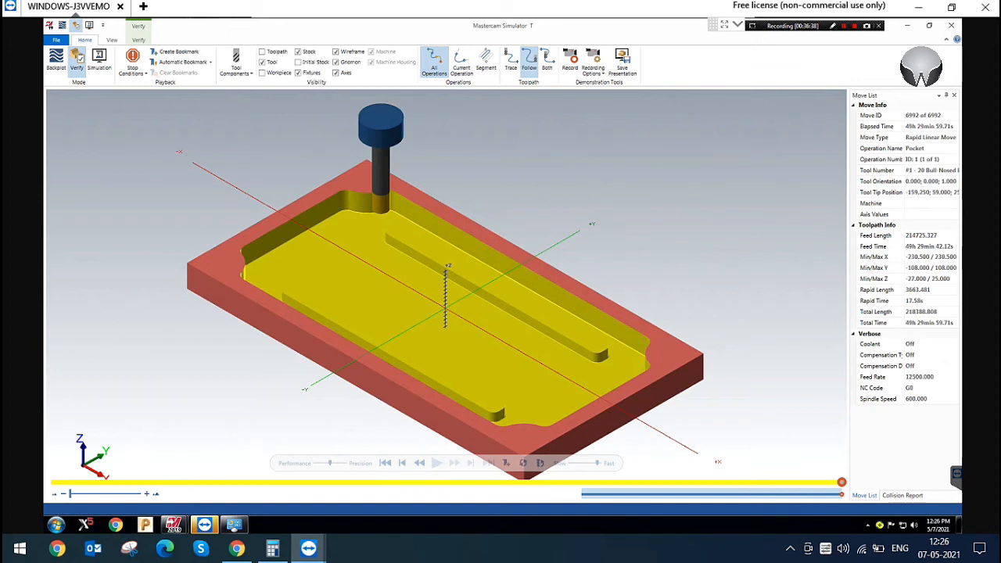
right_click(646, 156)
left_click(686, 187)
left_click_drag(643, 223, 657, 168)
middle_click_drag(657, 169, 585, 284)
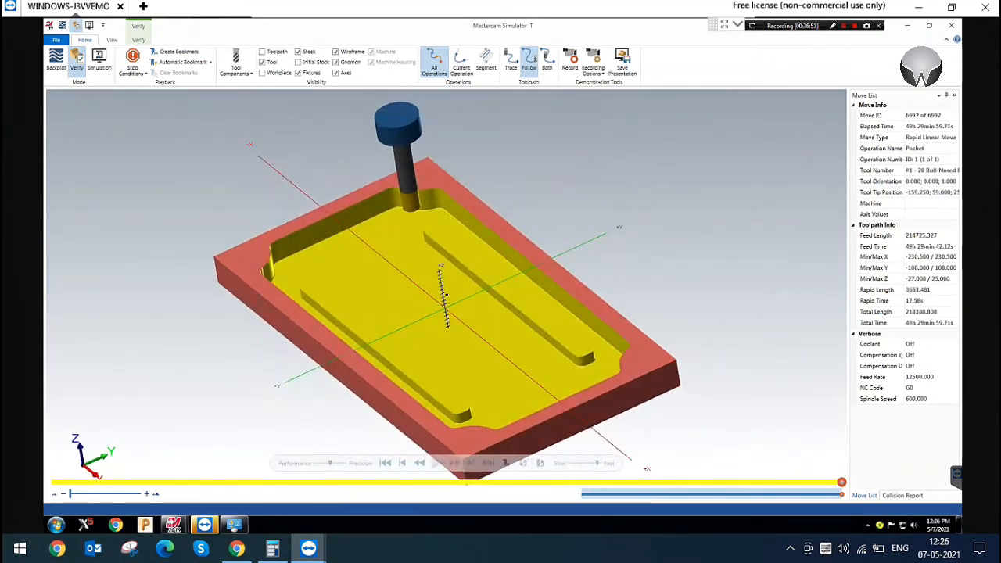
mouse_move(446, 295)
middle_mouse_down()
mouse_move(467, 205)
mouse_move(491, 196)
mouse_move(461, 245)
middle_mouse_up()
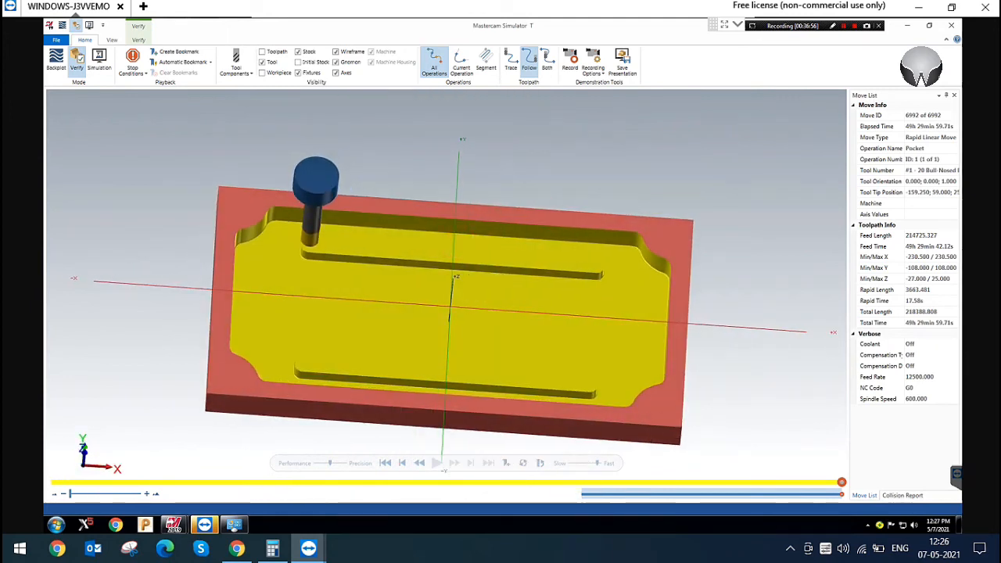
right_click(621, 147)
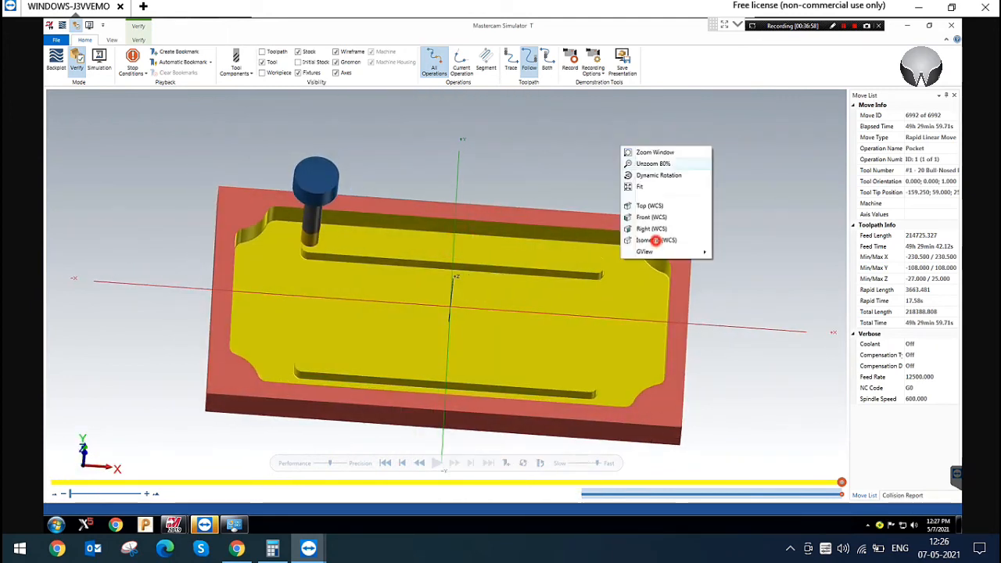
left_click(653, 240)
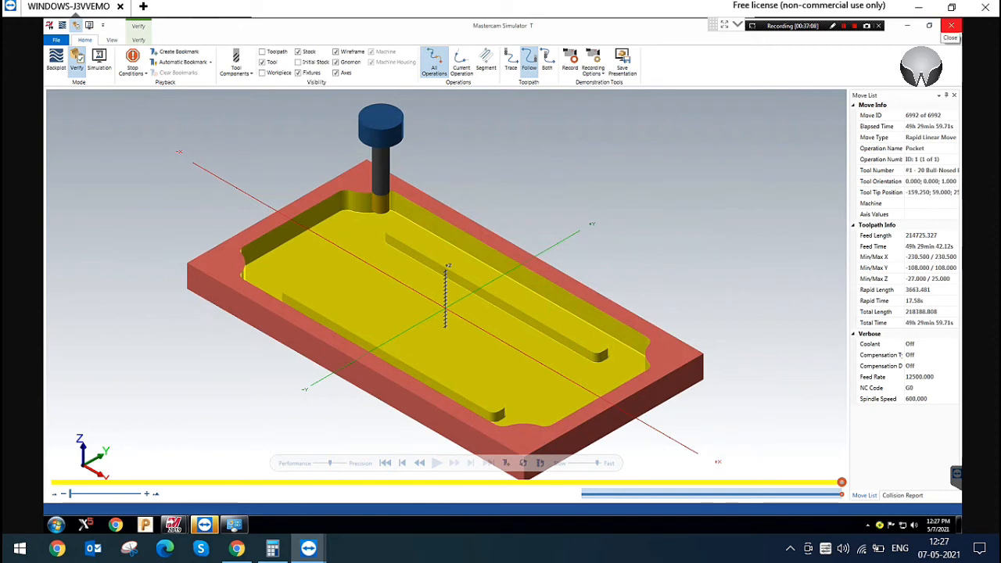
left_click(950, 25)
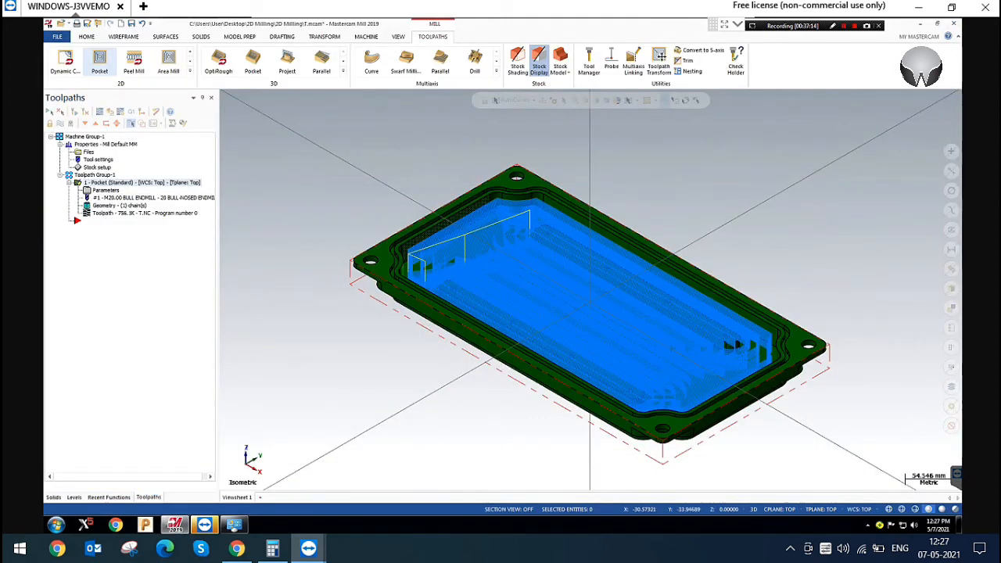
Reopen the pocket operation's cut parameters and review the available pocket types, keeping Standard
left_click(329, 171)
left_click(106, 190)
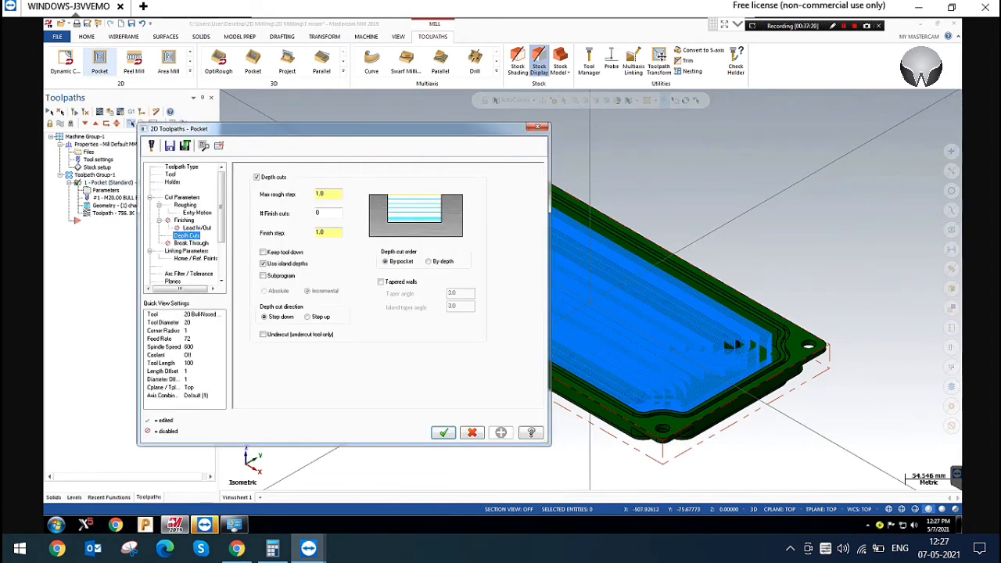
left_click(182, 197)
left_click(497, 189)
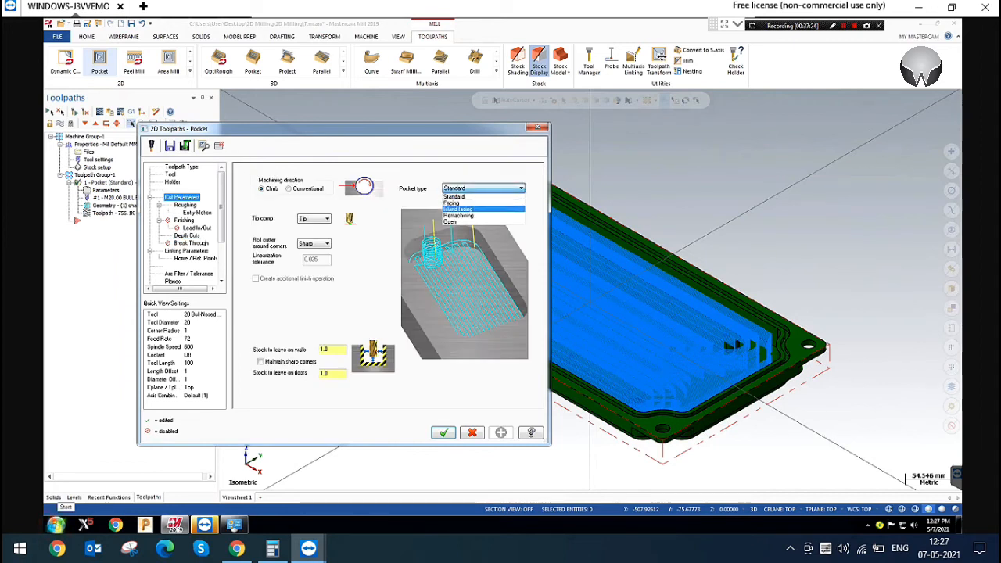
left_click(455, 197)
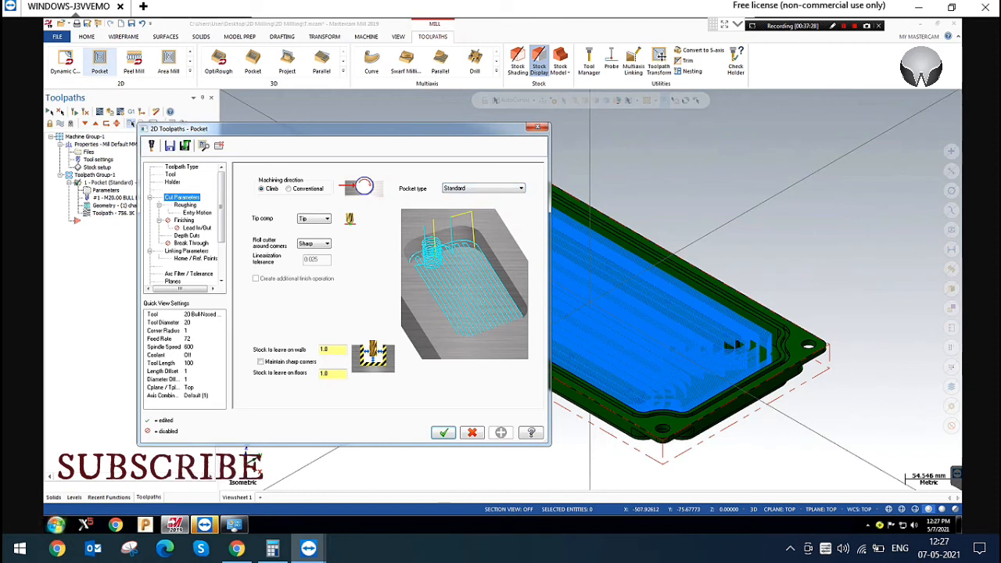
Browse the desktop's 2D Milling folder and its 2D Milling subfolder for another example part in Windows Explorer
left_click(56, 525)
left_click(75, 503)
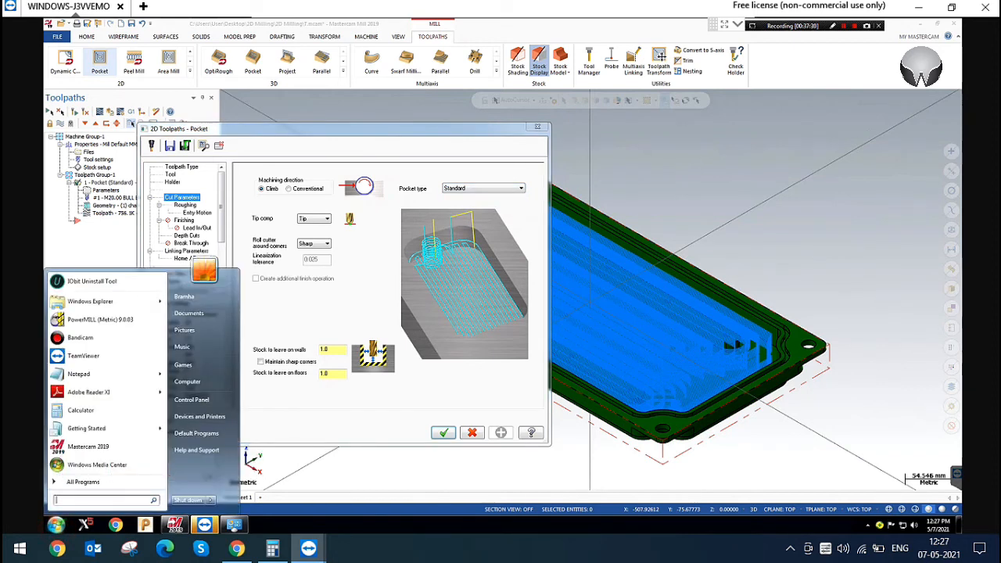
left_click(86, 302)
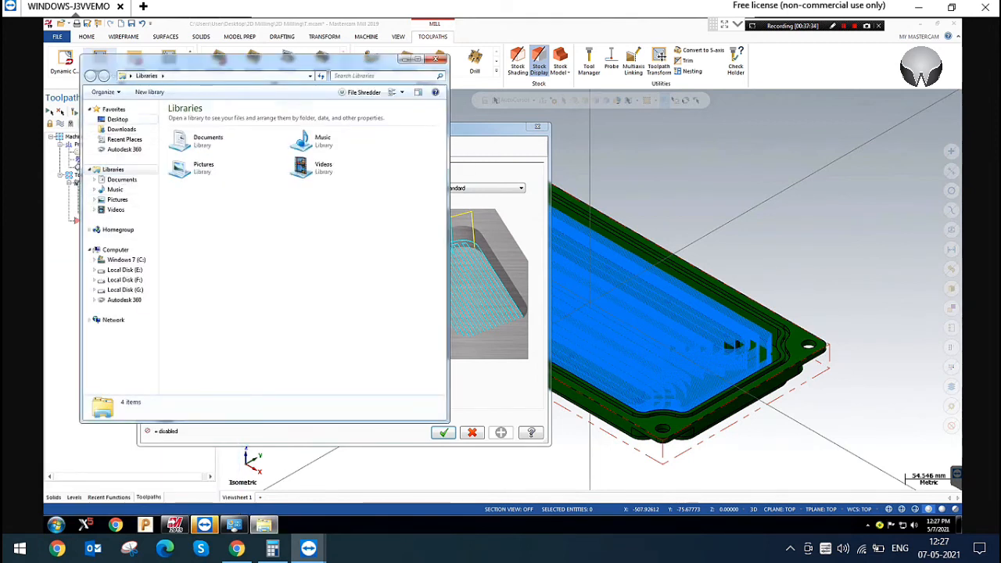
left_click(117, 120)
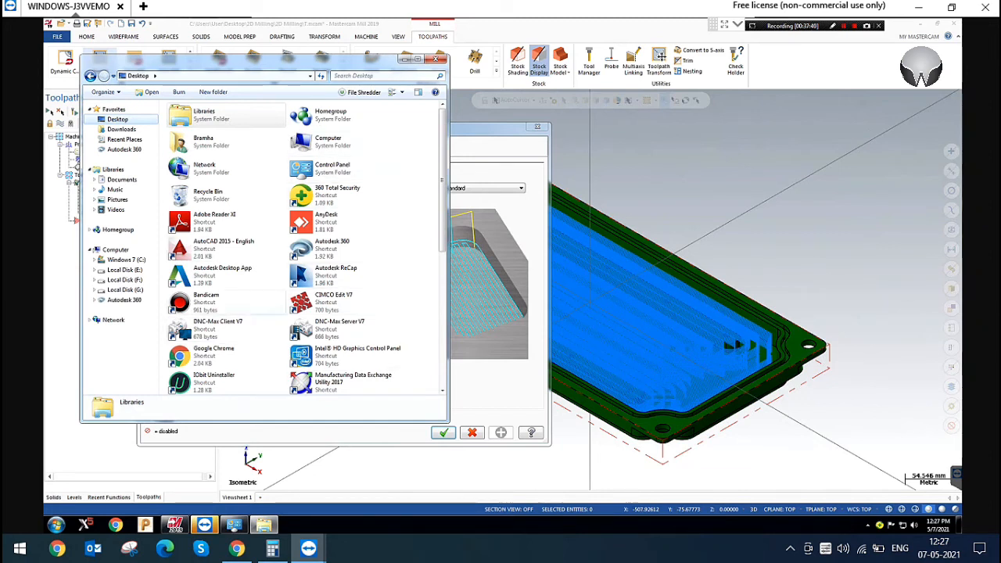
double_click(328, 302)
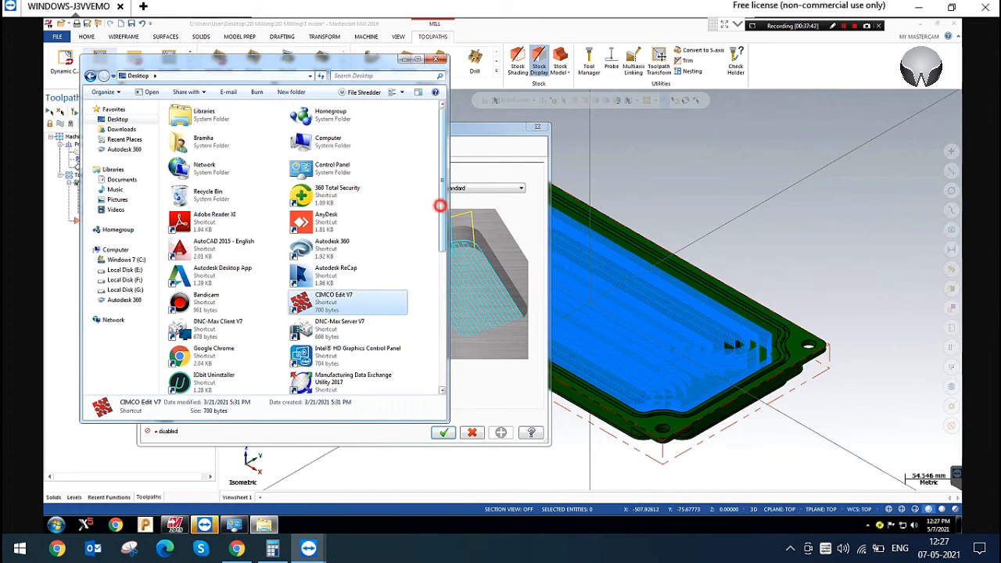
scroll(441, 205, "down", 5)
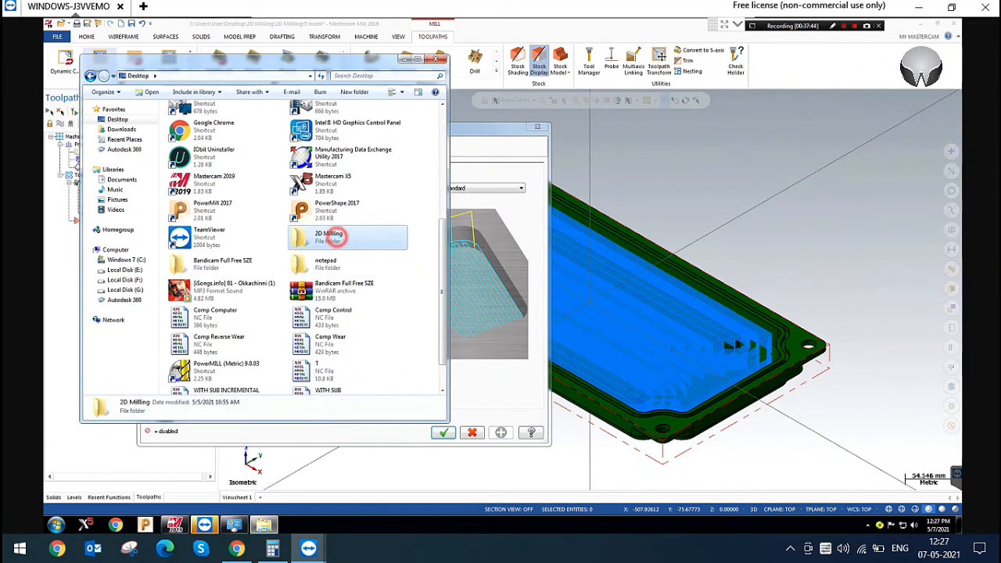
double_click(329, 233)
left_click(211, 139)
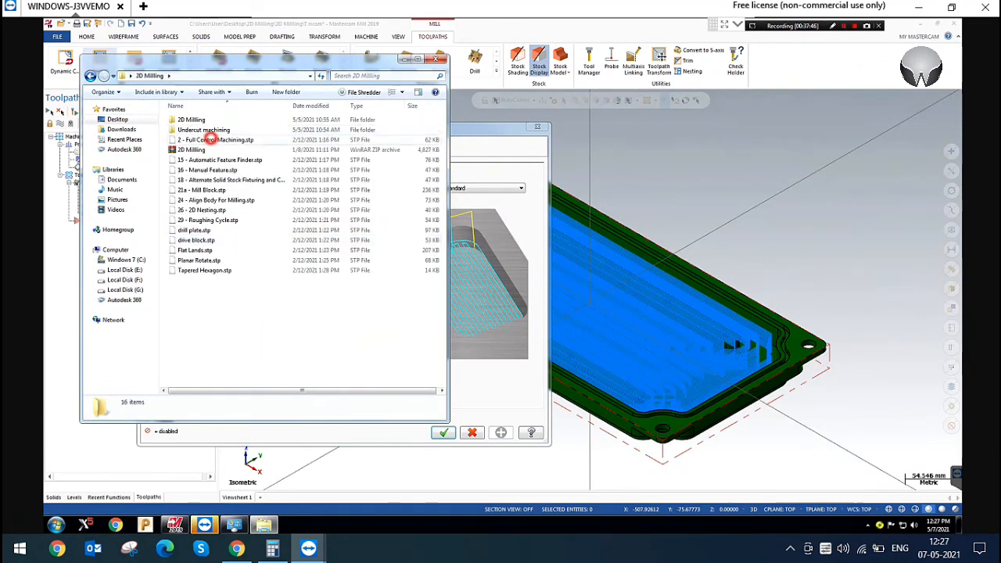
left_click(235, 161)
left_click(232, 181)
left_click(225, 229)
left_click(200, 260)
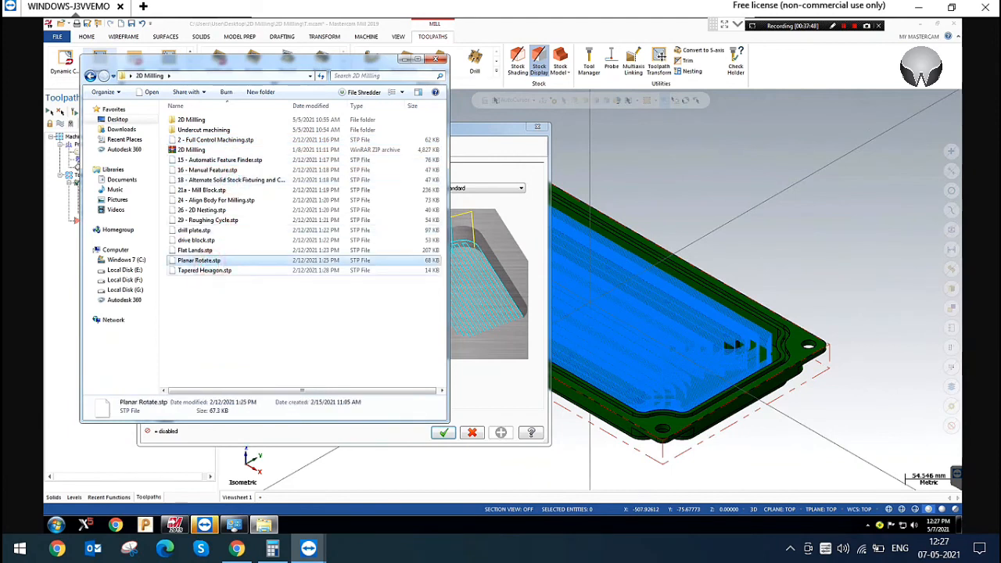
double_click(193, 120)
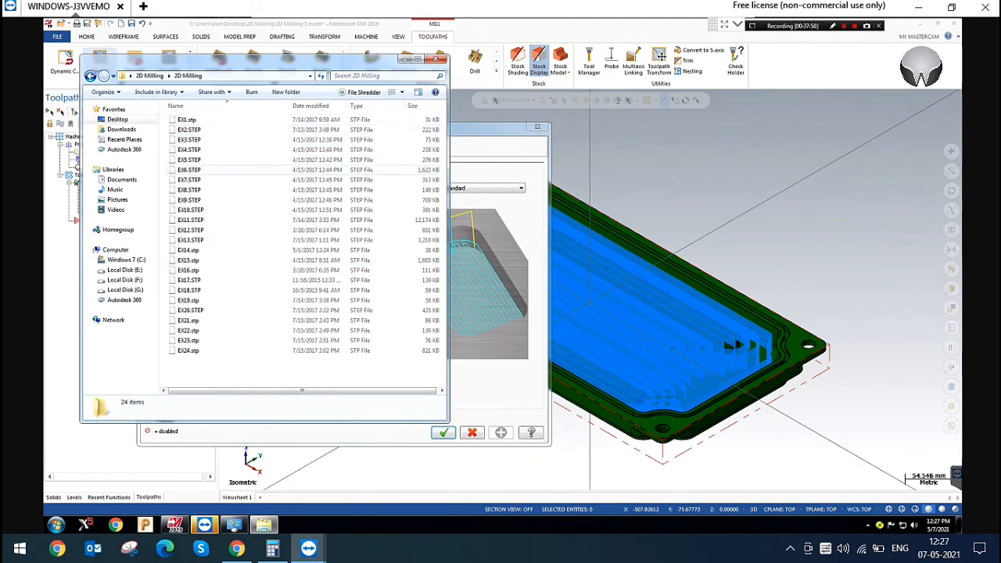
left_click(224, 290)
left_click(314, 209)
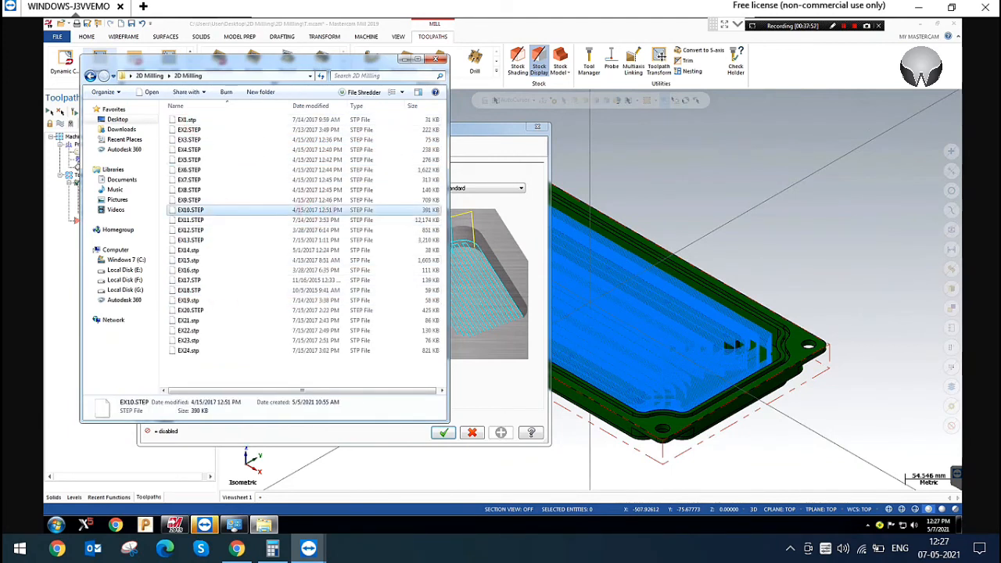
left_click(436, 59)
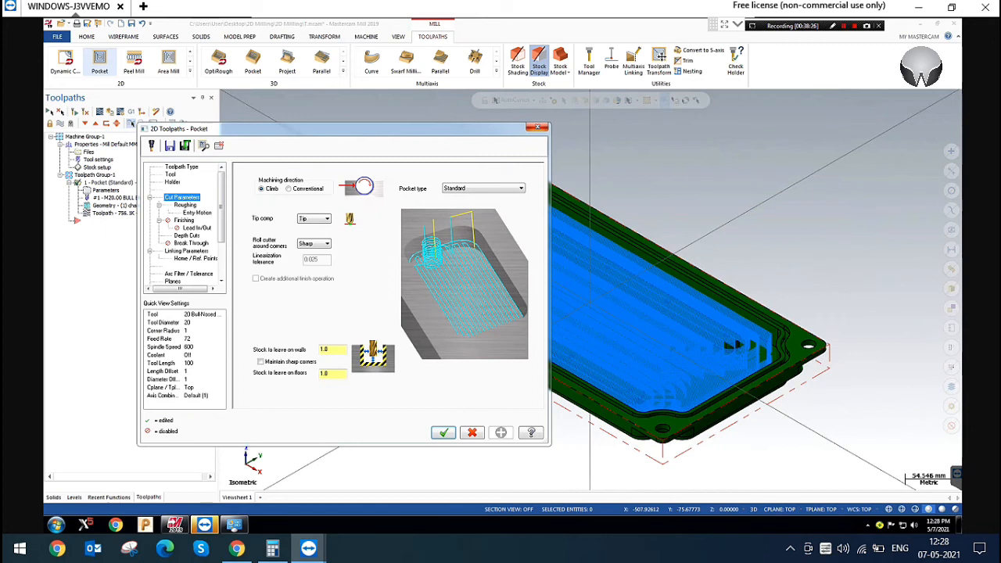
Check the pocket type choices again, close the pocket parameters without changes and look over the available 2D toolpath types
left_click(500, 189)
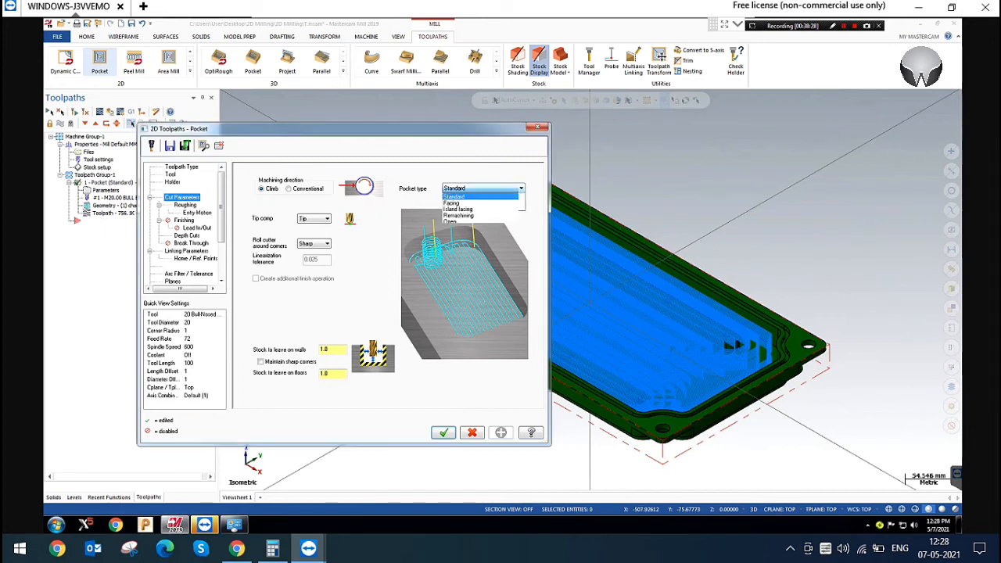
left_click(500, 188)
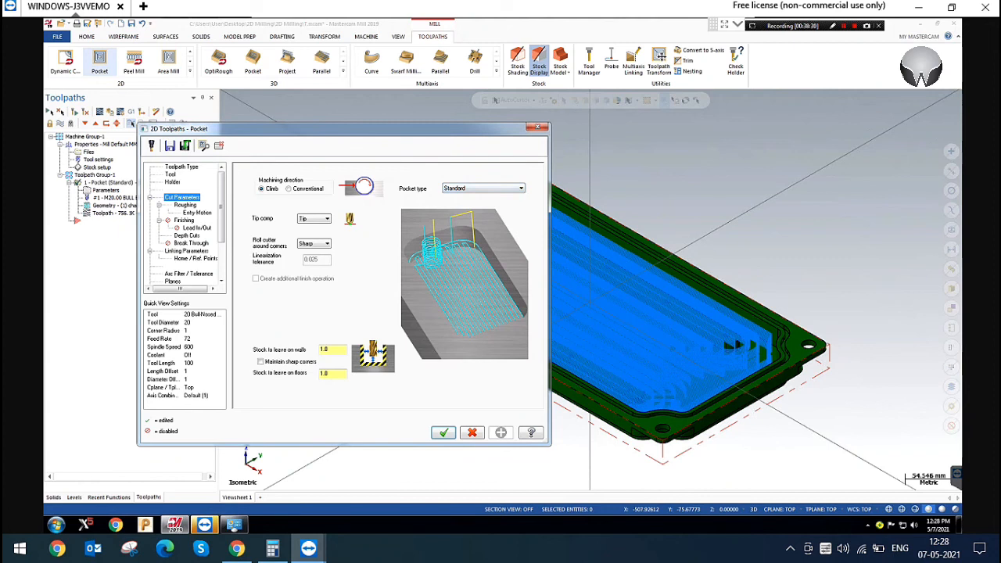
left_click(618, 170)
left_click(538, 127)
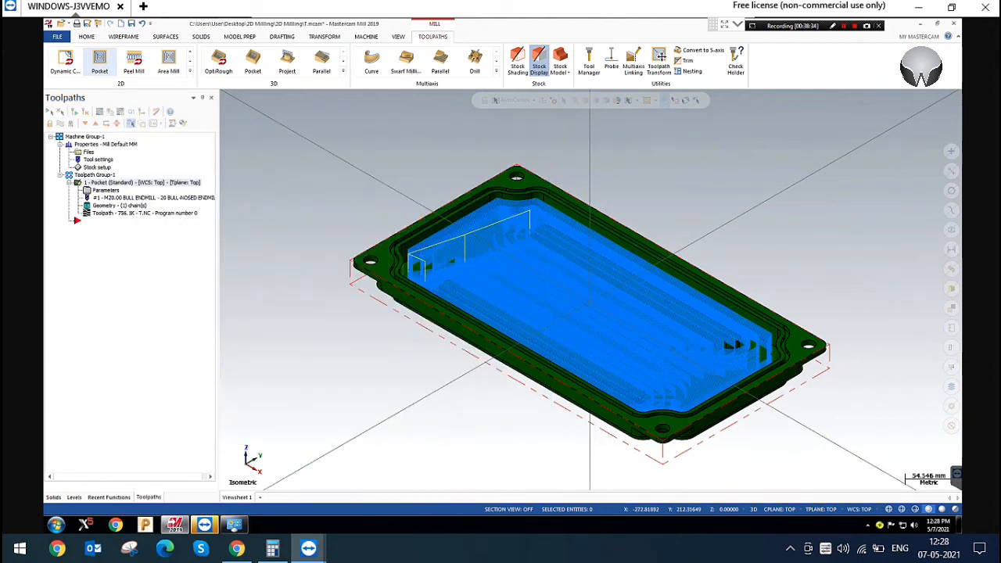
left_click(189, 70)
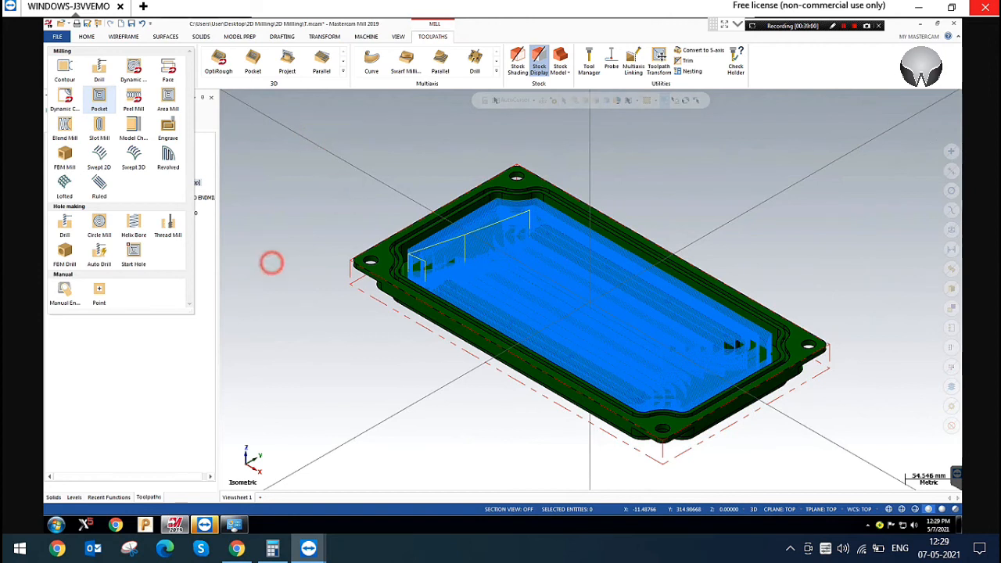
left_click(271, 263)
Enable the pocket's finishing with finish passes machined only at final depth, accept the parameters and hide the toolpath display
left_click(106, 190)
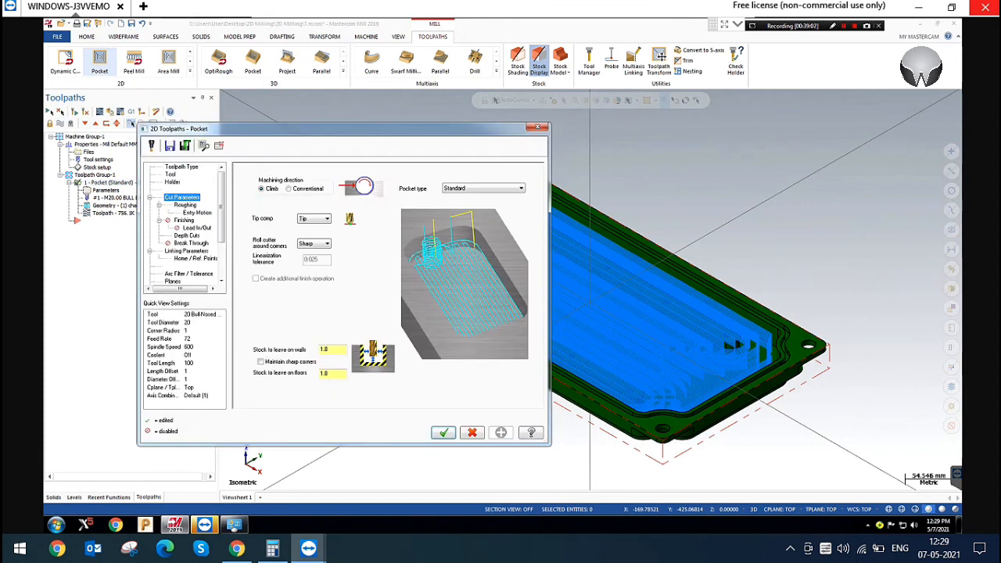
left_click(184, 220)
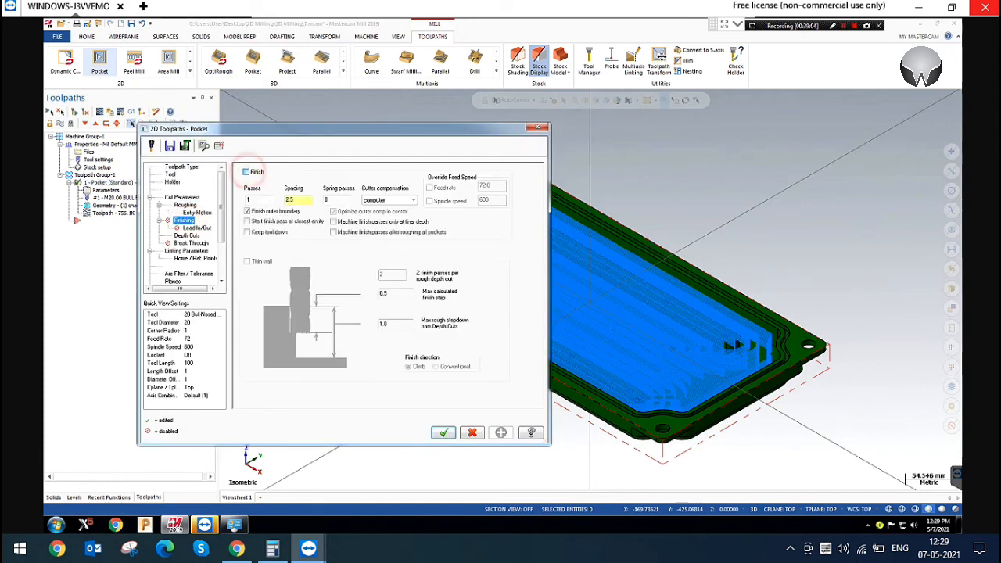
left_click(362, 222)
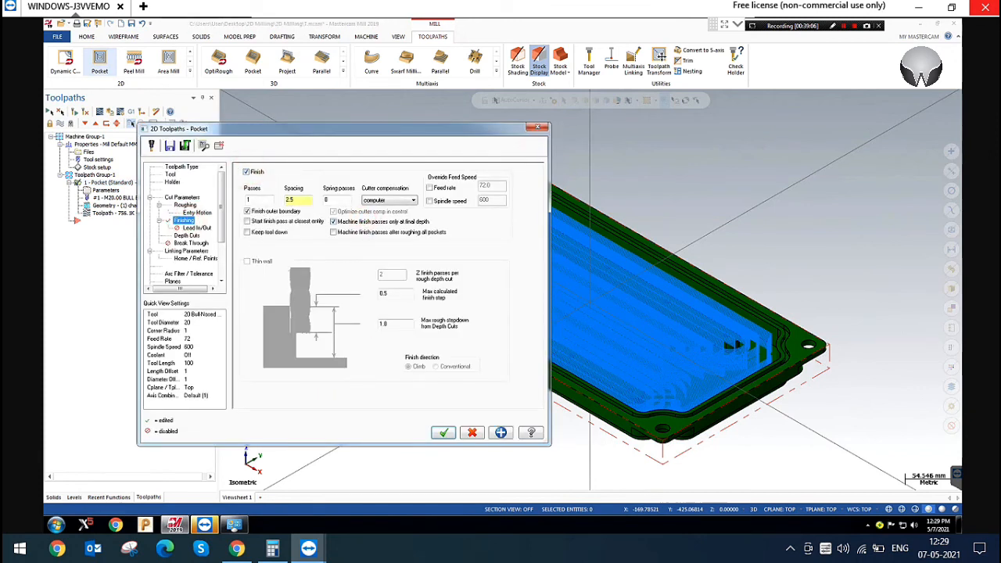
left_click(443, 432)
key("alt+t")
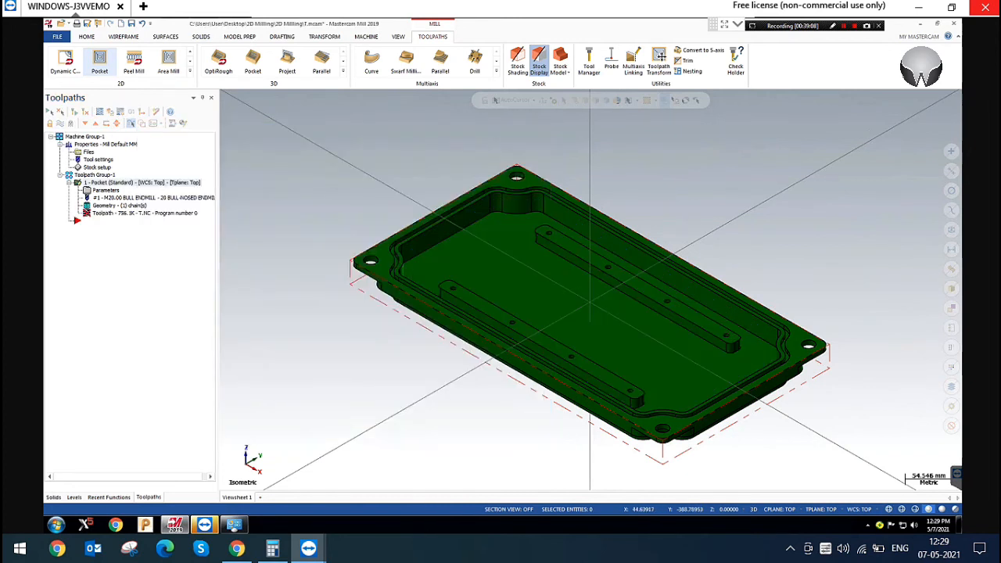
Set the pocket's stock to leave to 0 on both walls and floors in the cut parameters
left_click(105, 189)
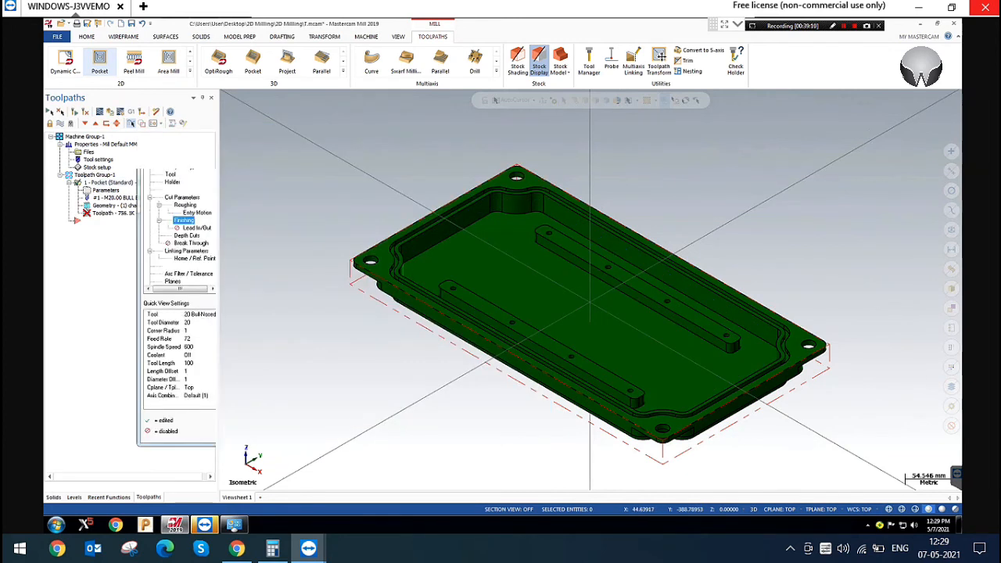
left_click(183, 193)
left_click(184, 193)
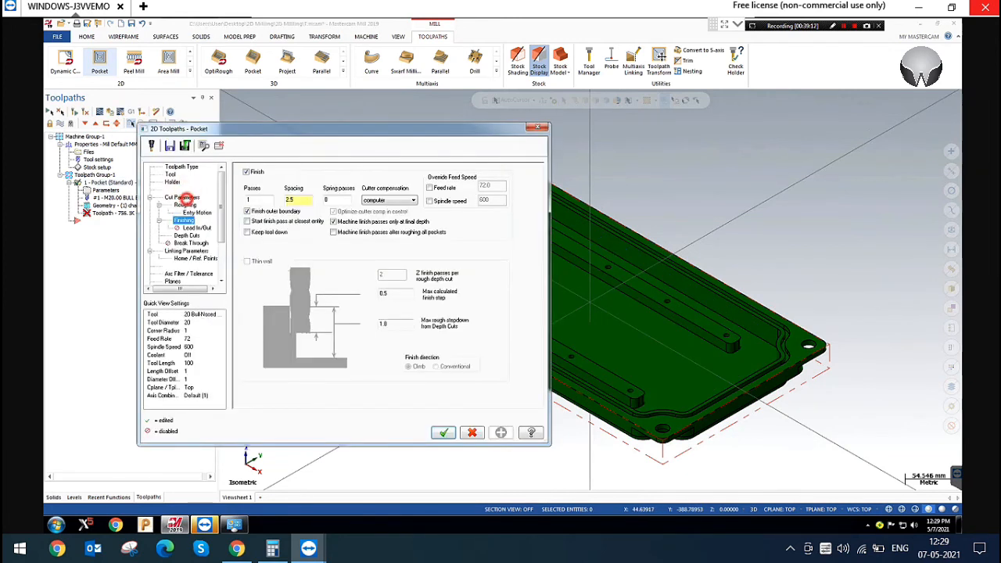
left_click(182, 197)
double_click(328, 350)
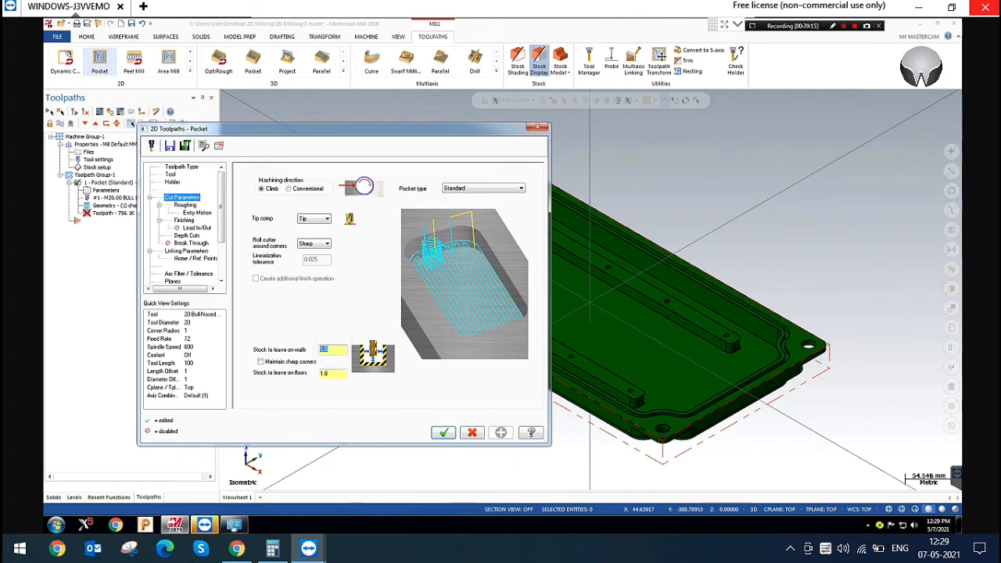
type("0")
double_click(332, 373)
type("0")
key("Return")
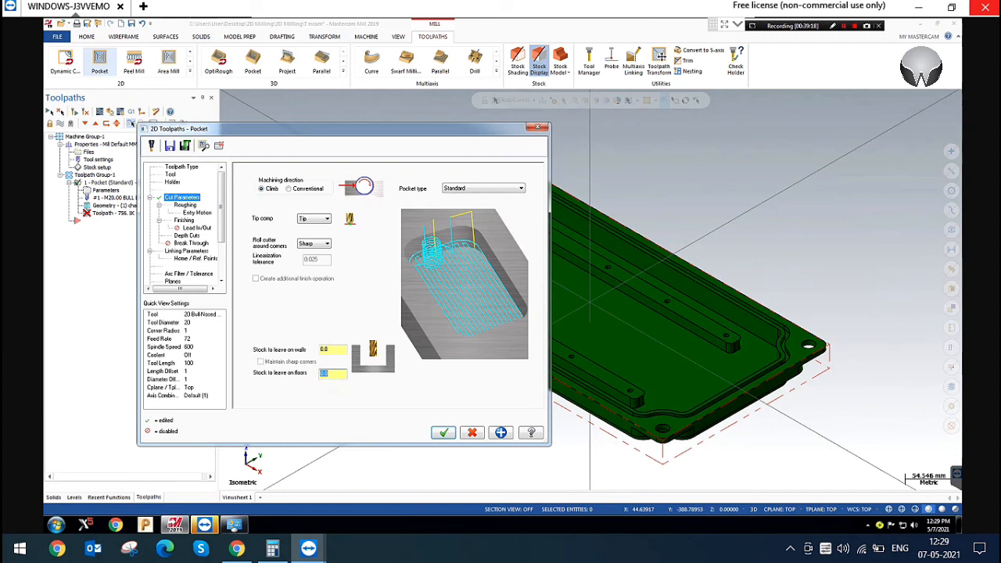
Set the spacing of the pocket's finish pass to 0.5
left_click(180, 220)
double_click(291, 199)
type(".5")
key("Return")
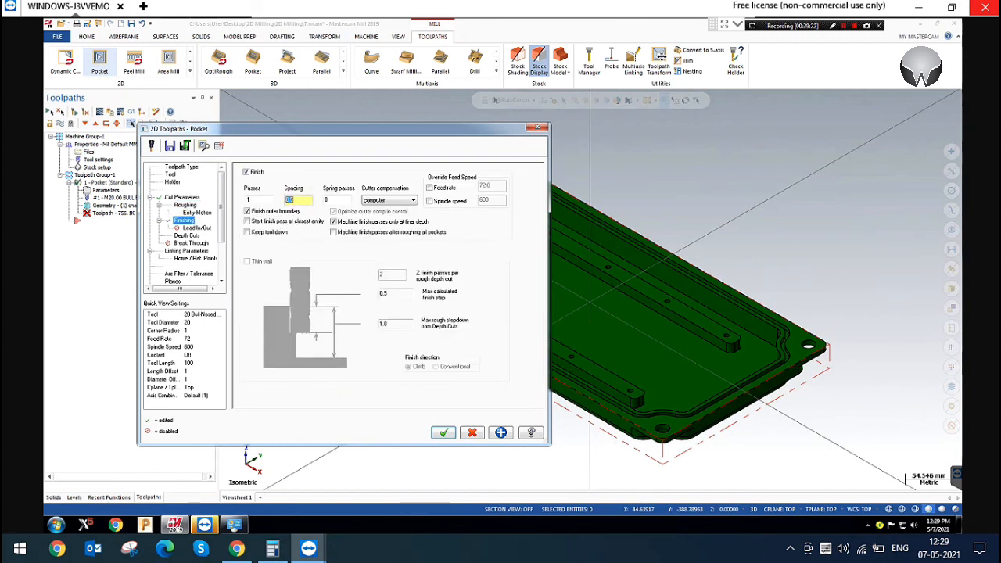
Set the pocket's depth cuts to 1 finish cut with a finish step of 1, accept the parameters and regenerate the toolpath
left_click(187, 235)
left_click(329, 213)
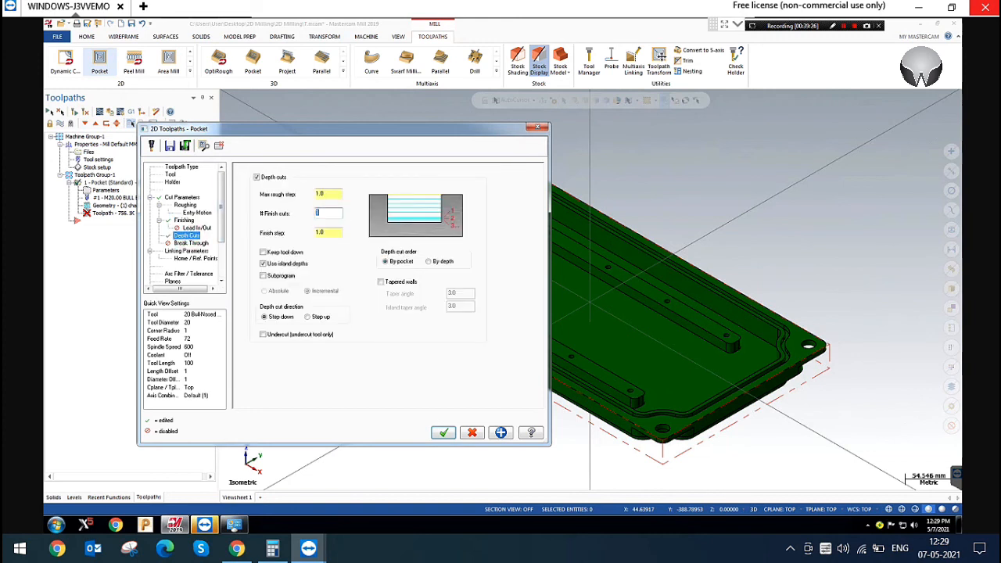
type("1")
left_click(329, 232)
type("1")
key("Return")
left_click(500, 433)
left_click(443, 433)
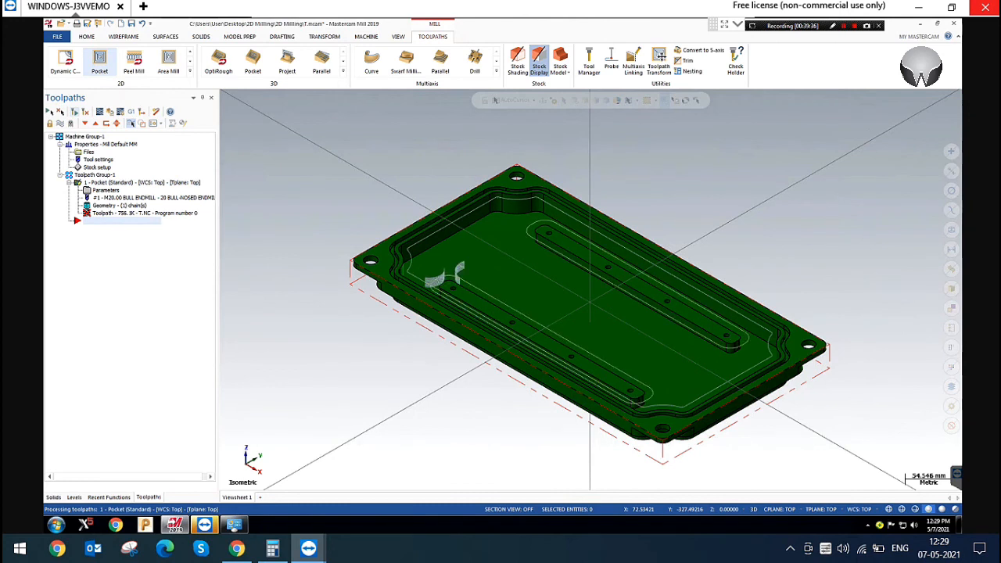
Verify the pocket operation in the simulator with the workpiece shown and run the simulation to its end
left_click(110, 113)
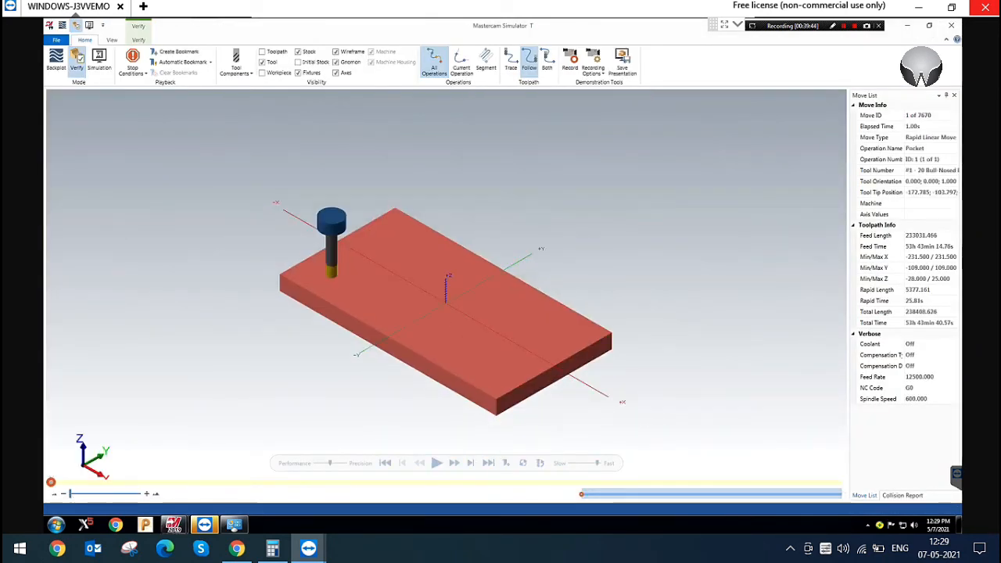
left_click(263, 73)
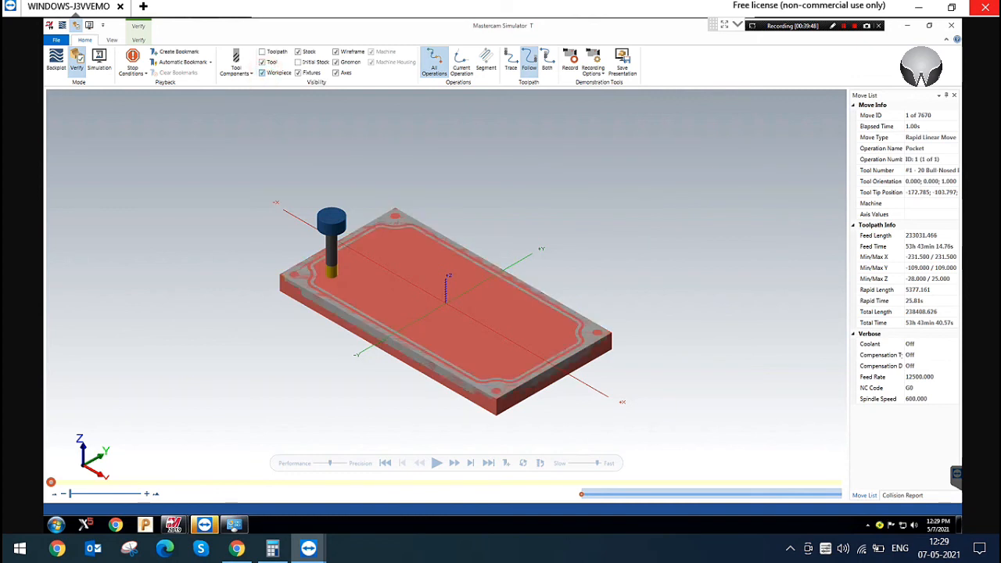
left_click(486, 462)
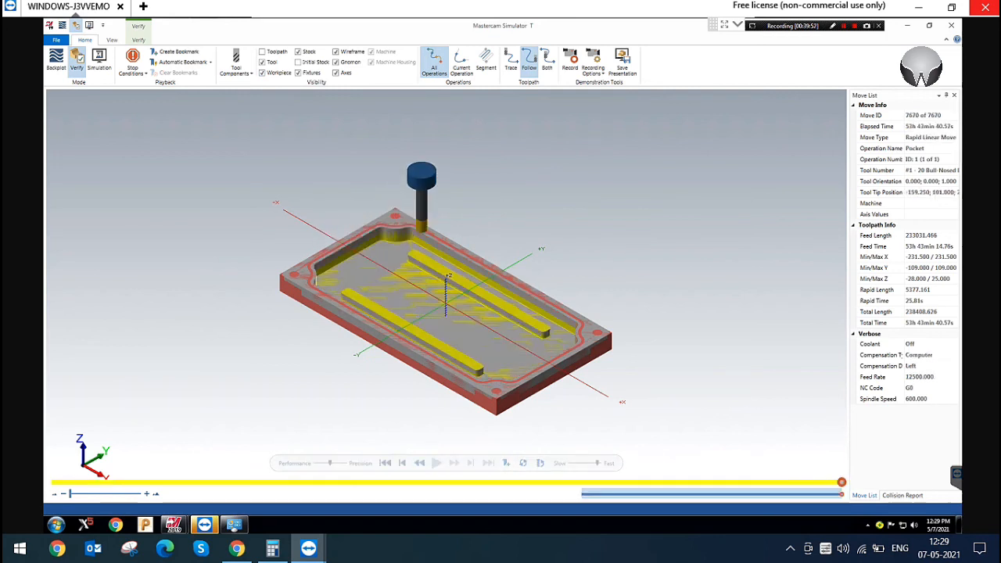
Examine the machined pocket's corner, walls, floor and island up close, comparing the result with the workpiece hidden and shown
scroll(323, 256, "up", 3)
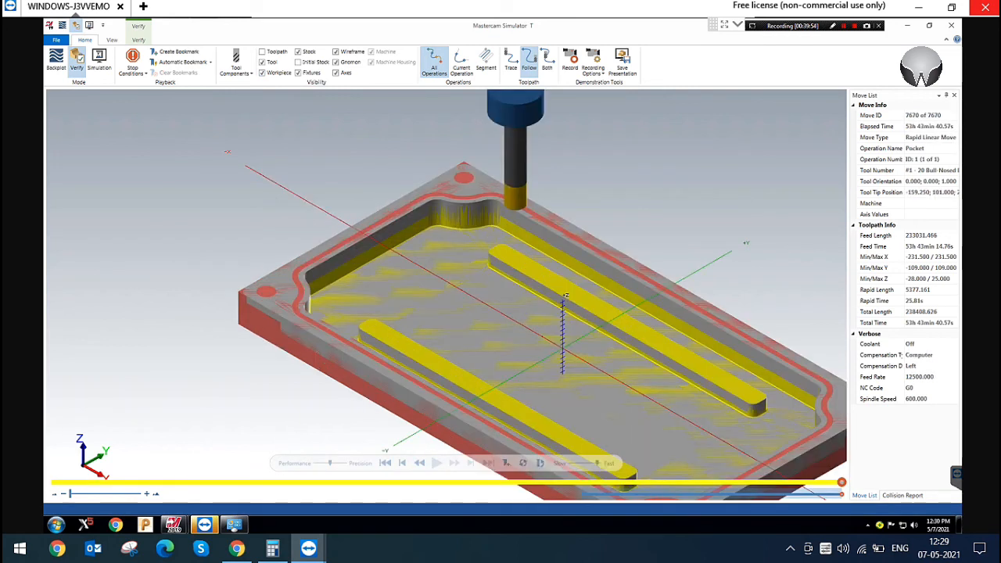
scroll(509, 220, "up", 1)
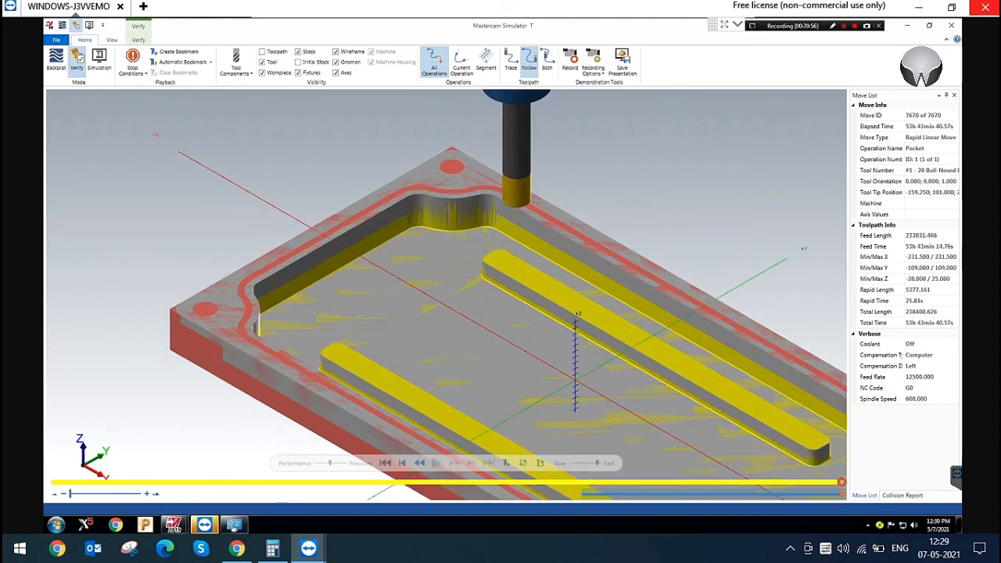
scroll(509, 220, "up", 2)
scroll(469, 234, "up", 3)
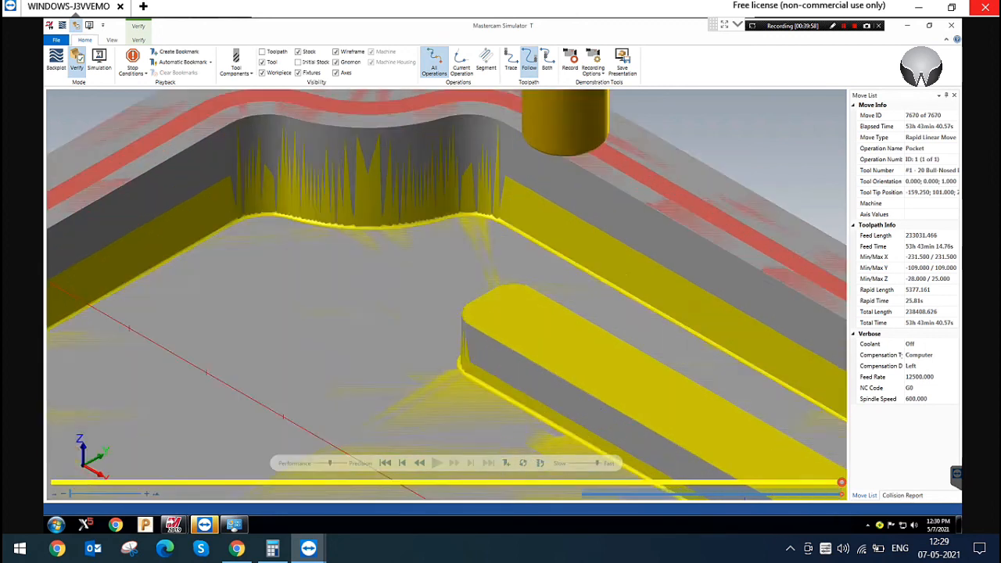
scroll(461, 227, "up", 3)
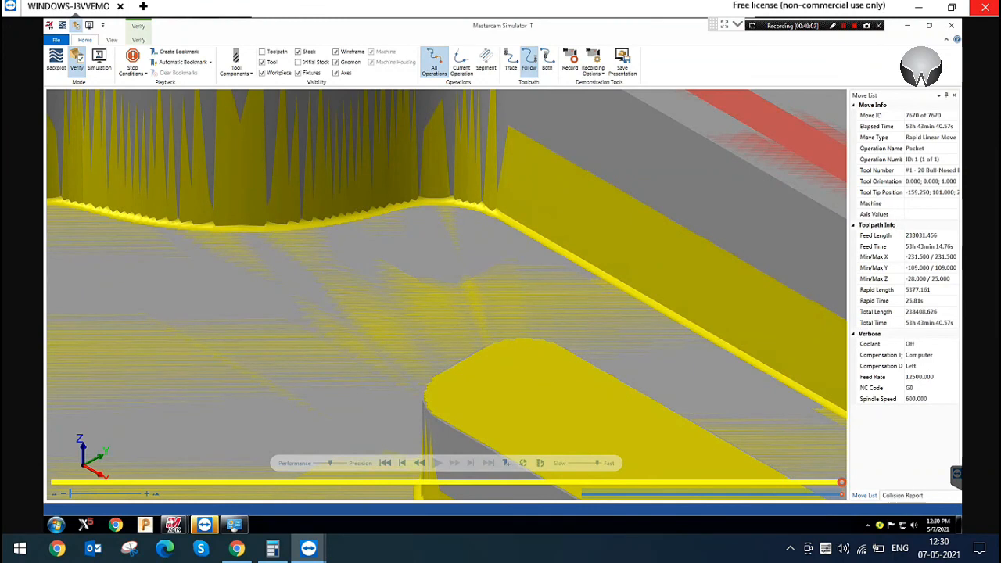
scroll(445, 286, "down", 5)
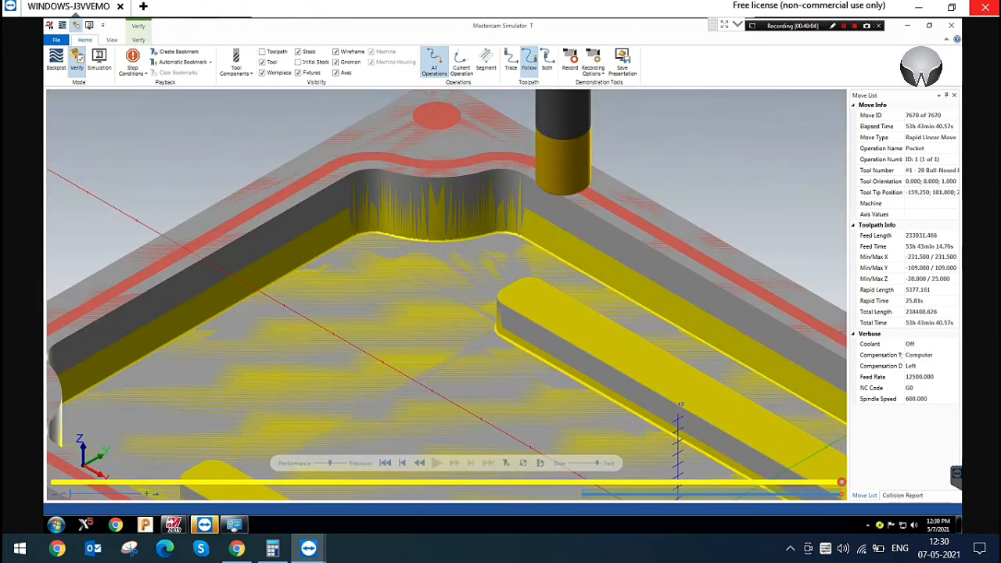
left_click(279, 71)
left_click(279, 71)
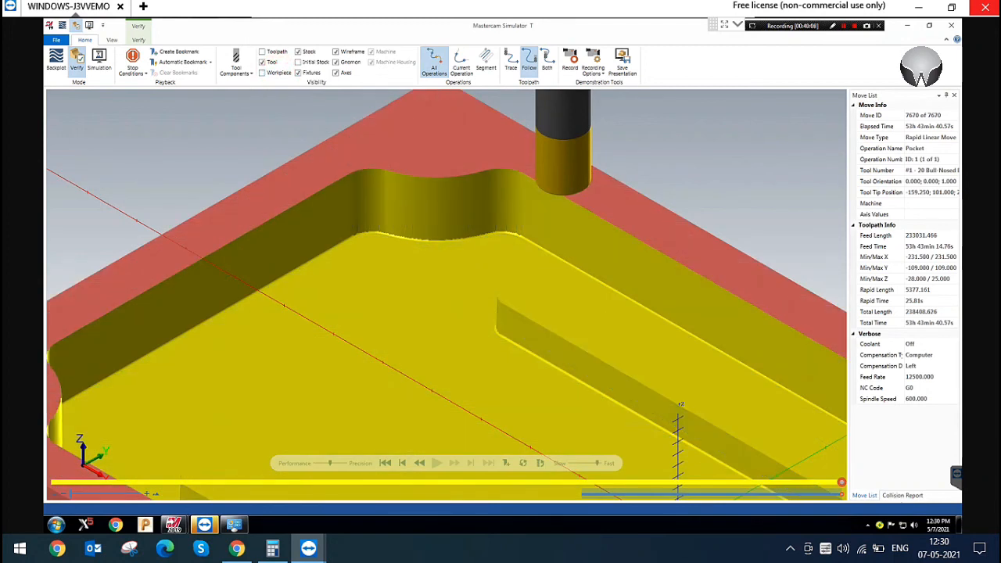
left_click(267, 71)
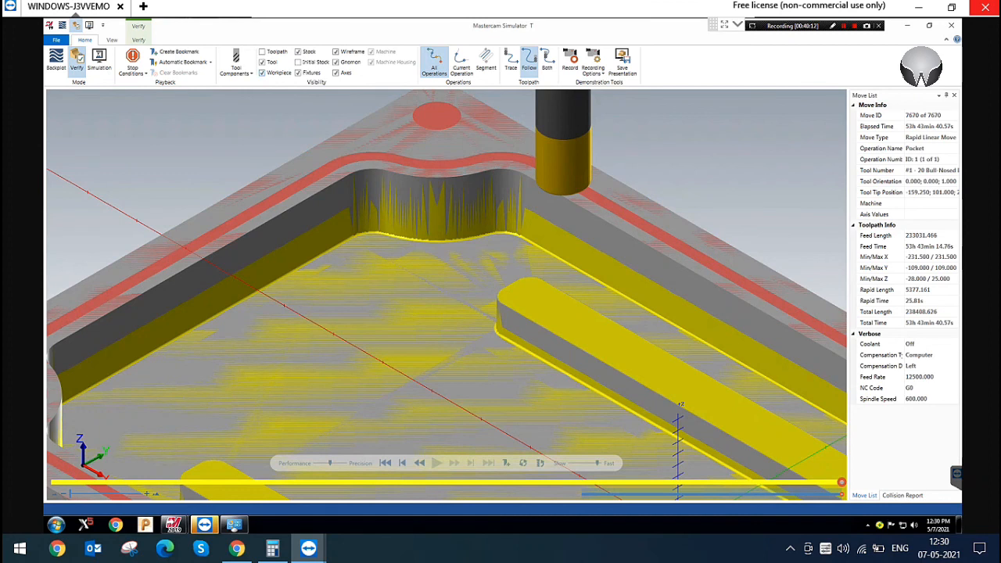
Look over the whole machined pocket and both islands, and close the simulator
scroll(487, 179, "down", 3)
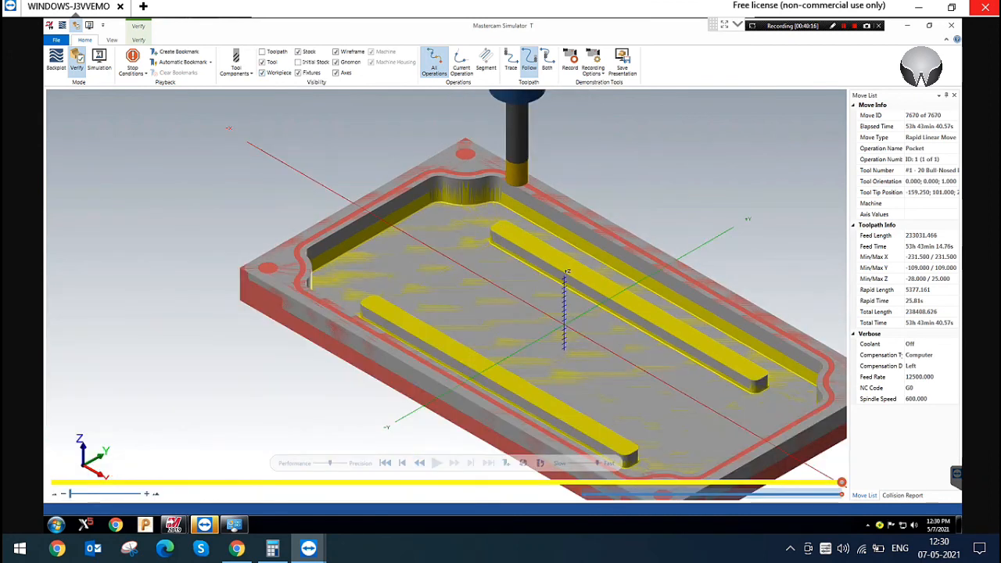
scroll(359, 247, "up", 1)
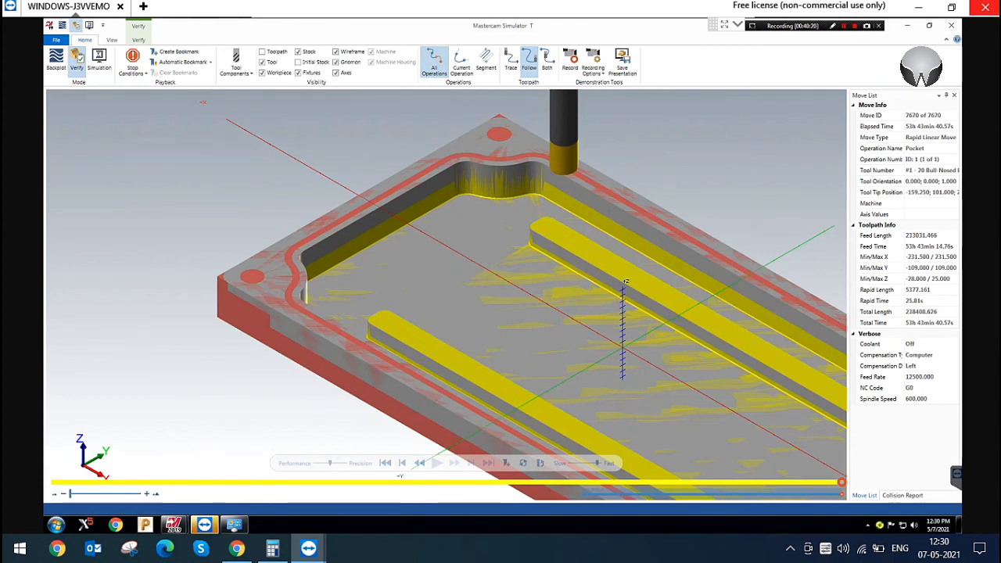
scroll(442, 252, "down", 4)
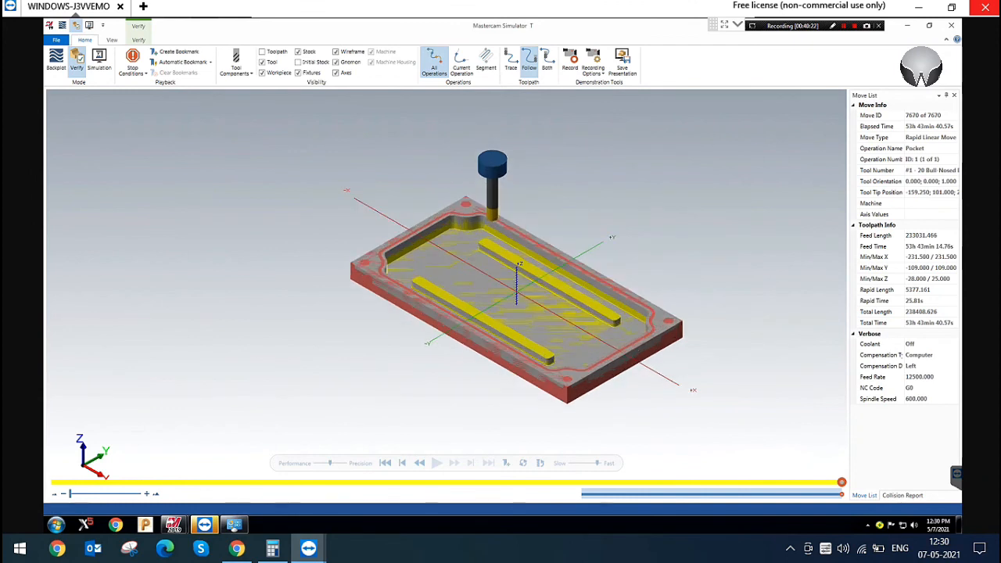
scroll(589, 327, "up", 1)
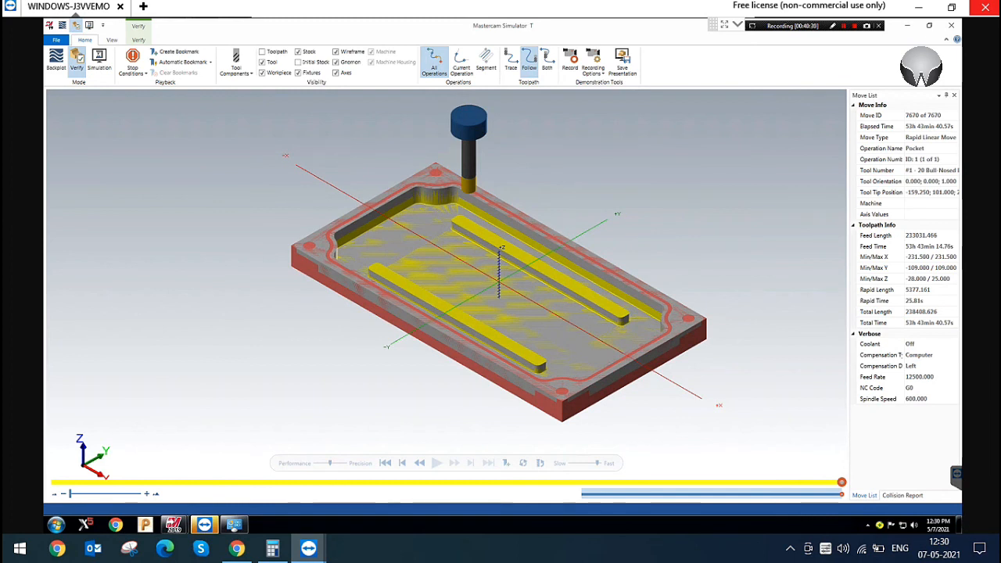
left_click(951, 25)
left_click(382, 165)
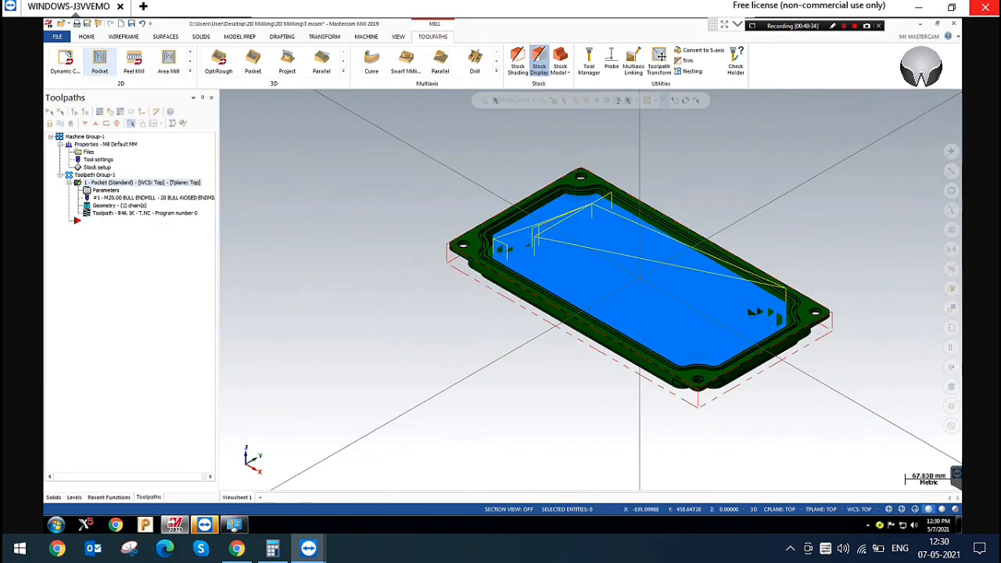